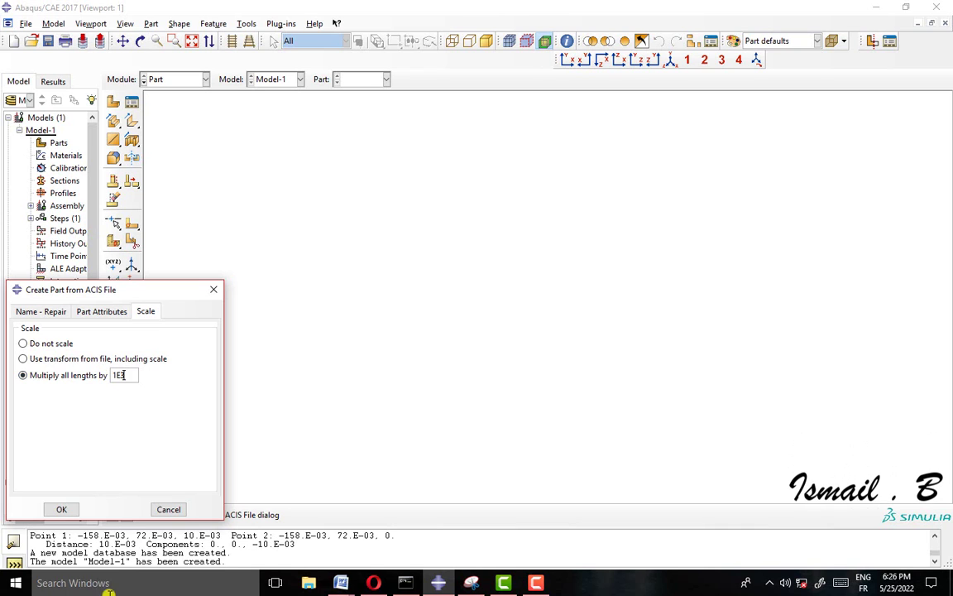
Step: Create the honeycomb part from the ACIS file with all lengths multiplied by 1E3
left_click(66, 510)
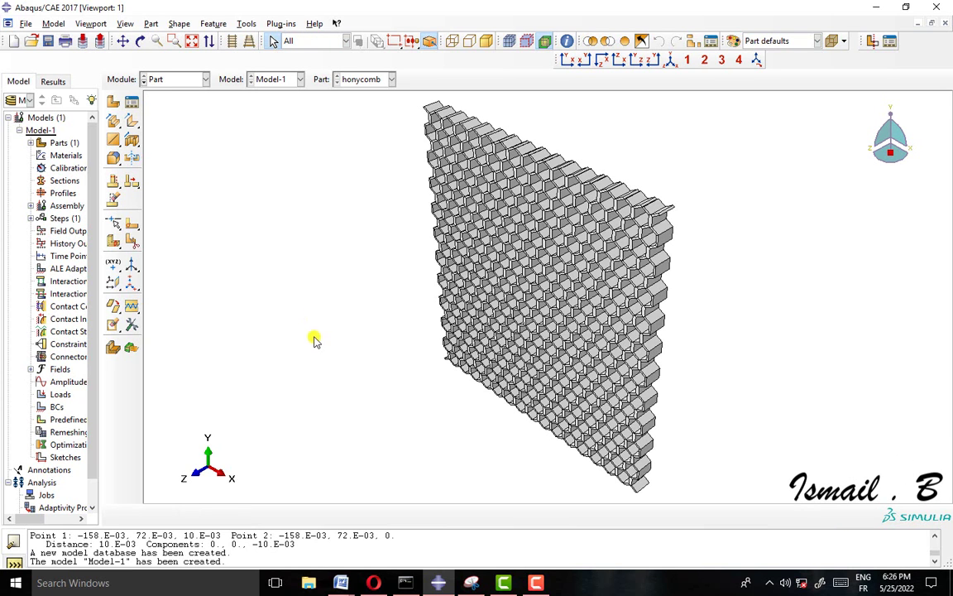
scroll(732, 259, "down", 3)
scroll(717, 249, "up", 6)
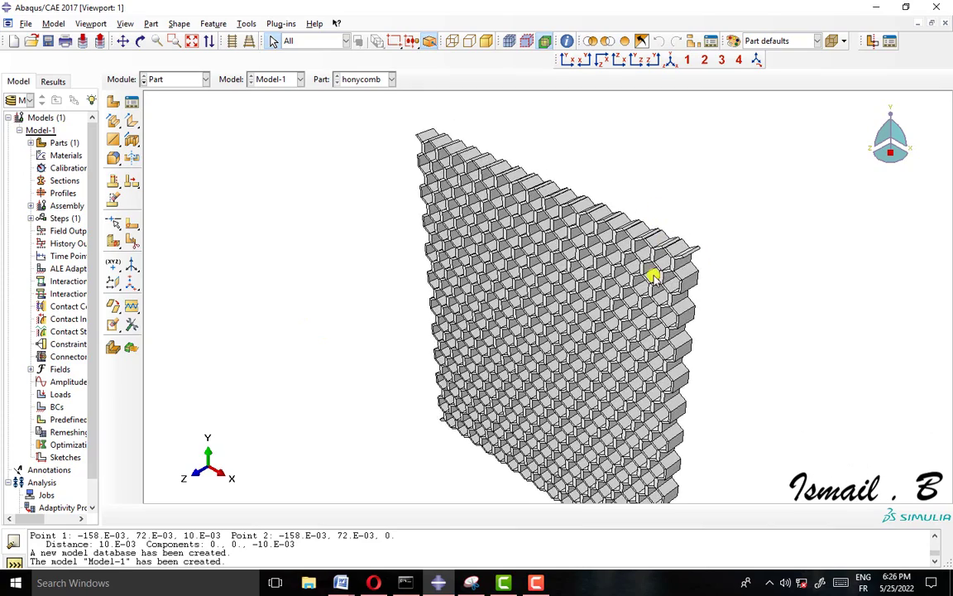
scroll(654, 302, "up", 2)
scroll(628, 330, "down", 3)
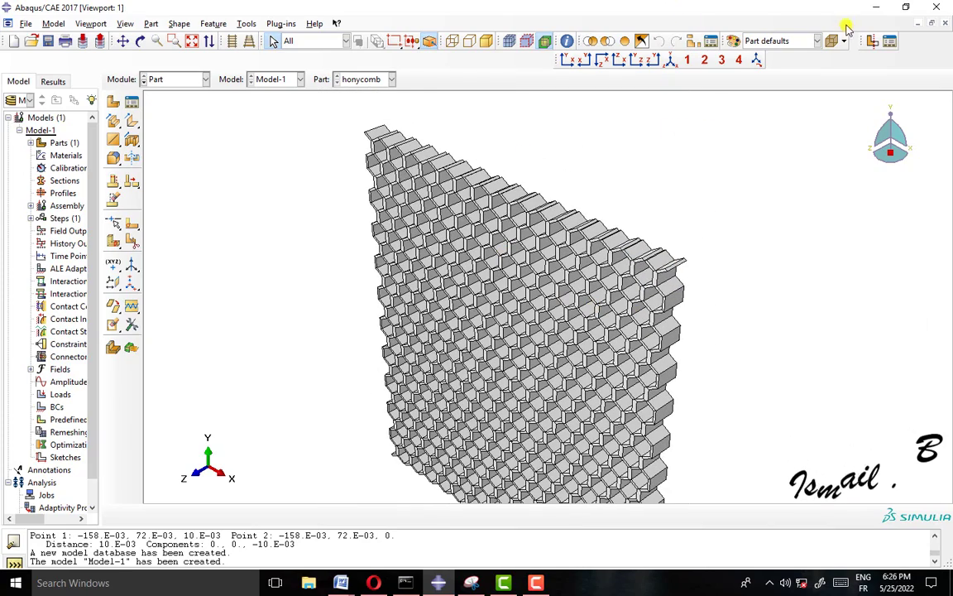
Step: Colour-code the honeycomb model by Parts and inspect its cells from several angles
left_click(792, 41)
left_click(792, 69)
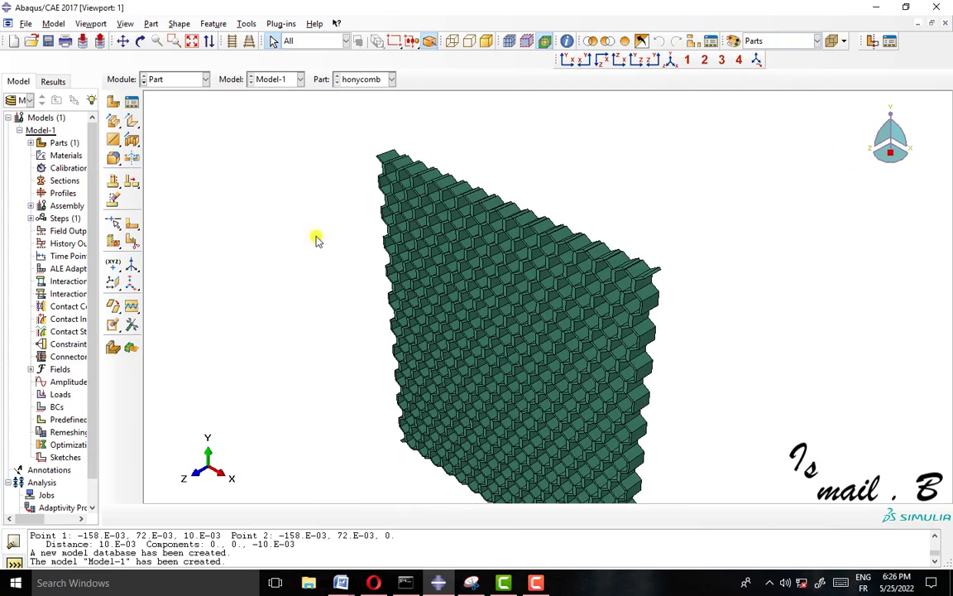
left_click(141, 41)
left_click_drag(401, 373, 641, 262)
scroll(562, 275, "down", 10)
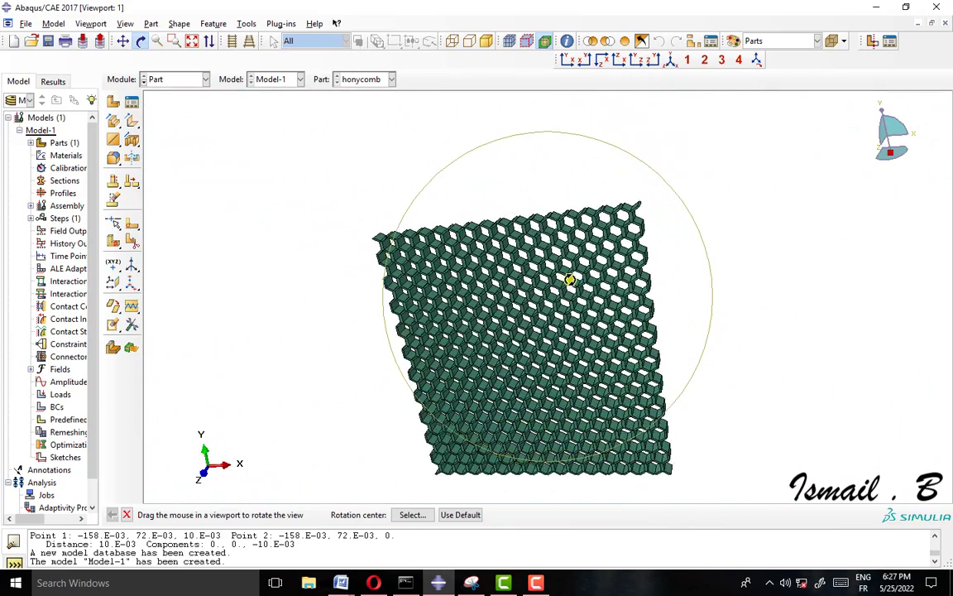
left_click_drag(570, 279, 518, 253)
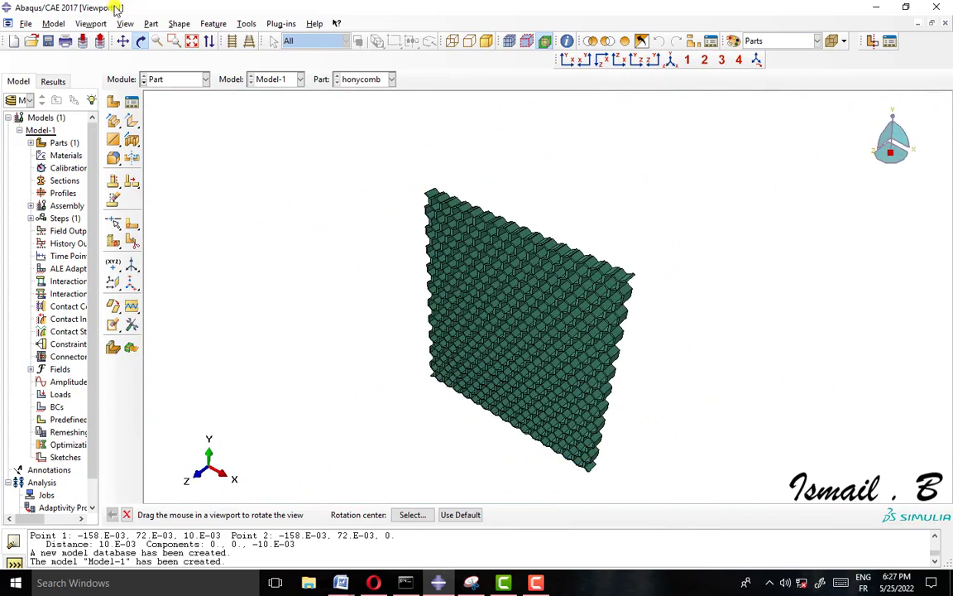
Step: Create a 3D discrete rigid part named LAOD with a solid extrusion base feature and approximate size 200
left_click(115, 99)
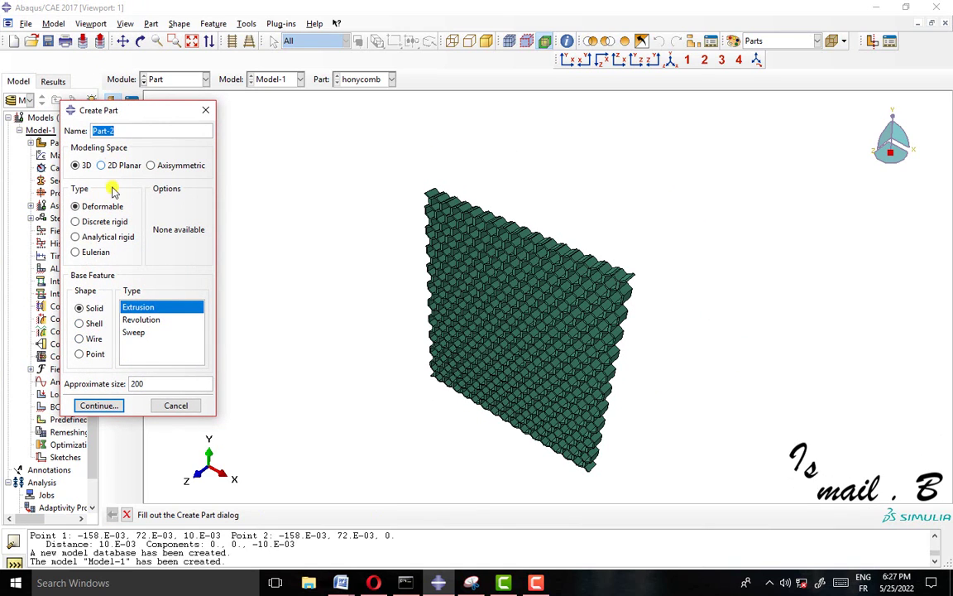
left_click(104, 221)
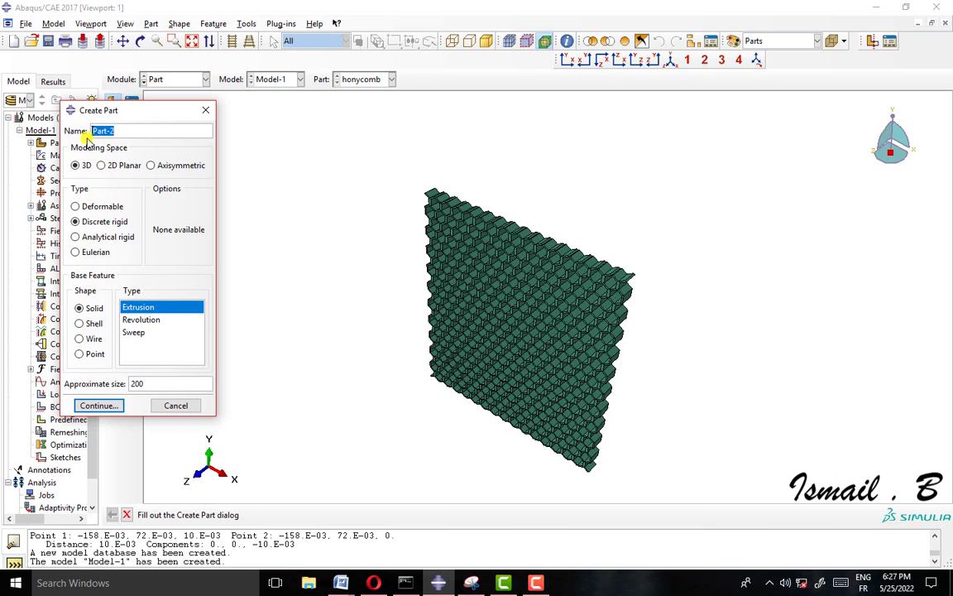
type("LAOD")
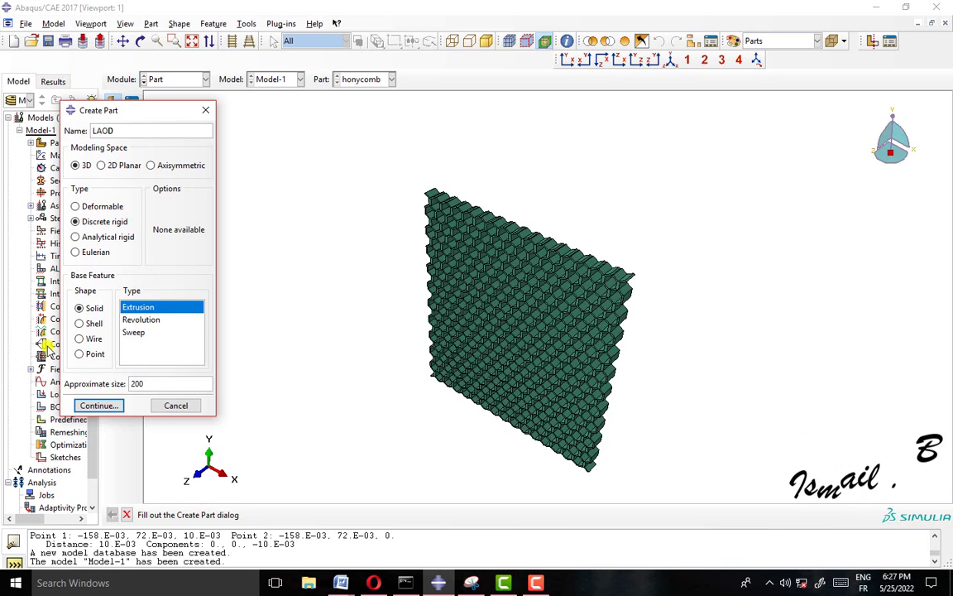
left_click(115, 407)
Step: Sketch a horizontal rectangle about 55 by 10 above the sketch's horizontal axis
left_click(132, 103)
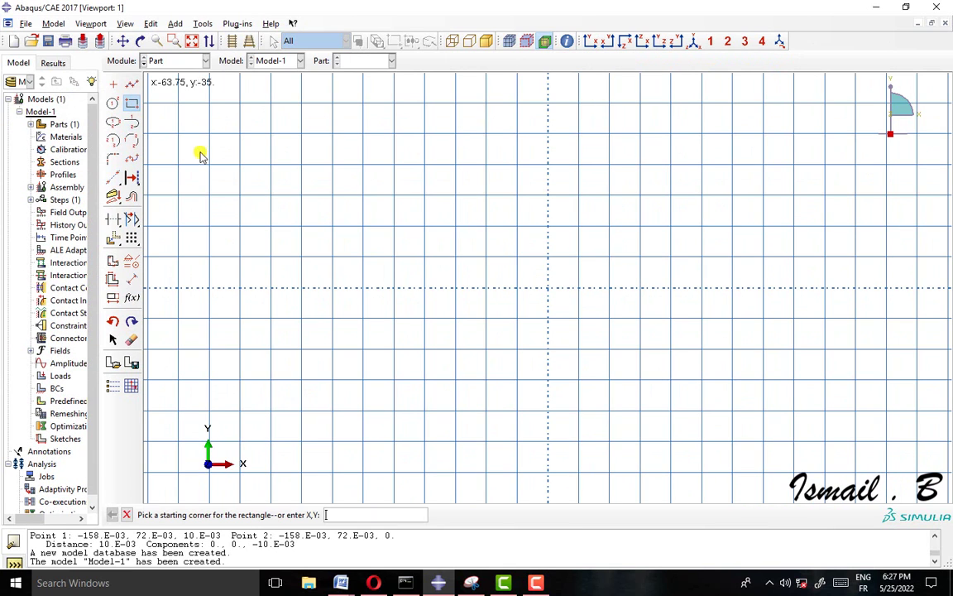
left_click(302, 165)
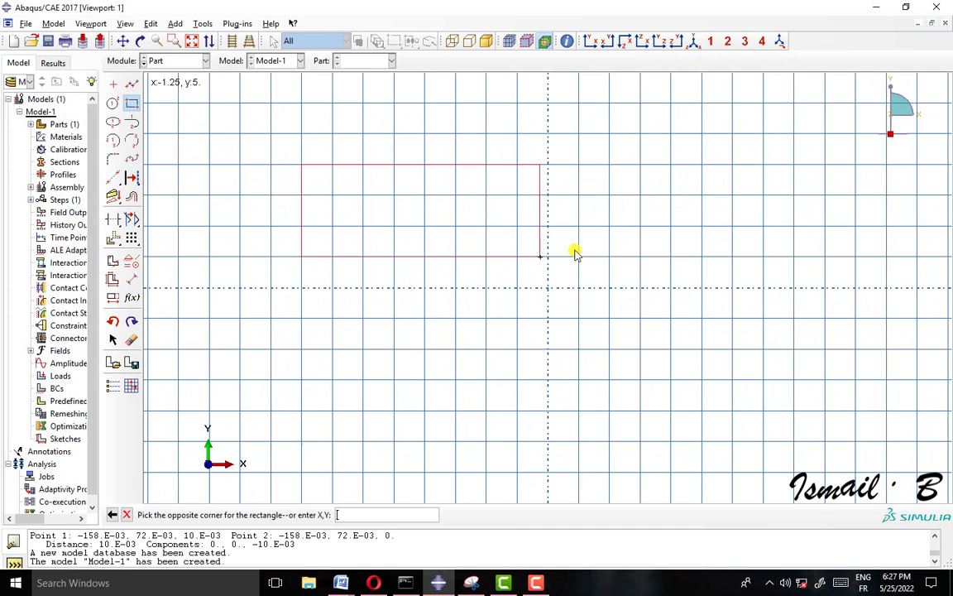
left_click(639, 226)
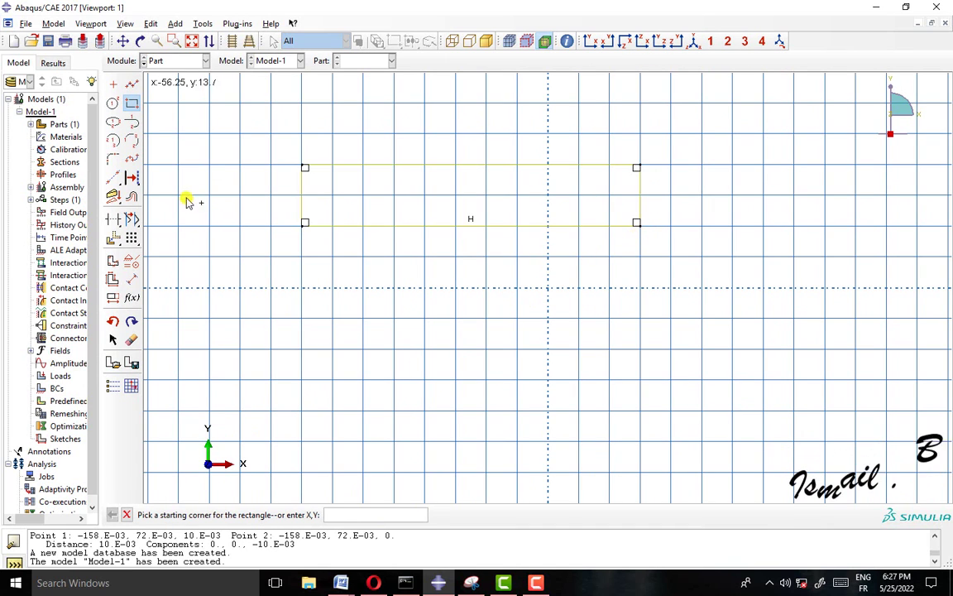
Step: Dimension the rectangle's lower horizontal edge and set its length to 170
left_click(131, 279)
left_click(414, 225)
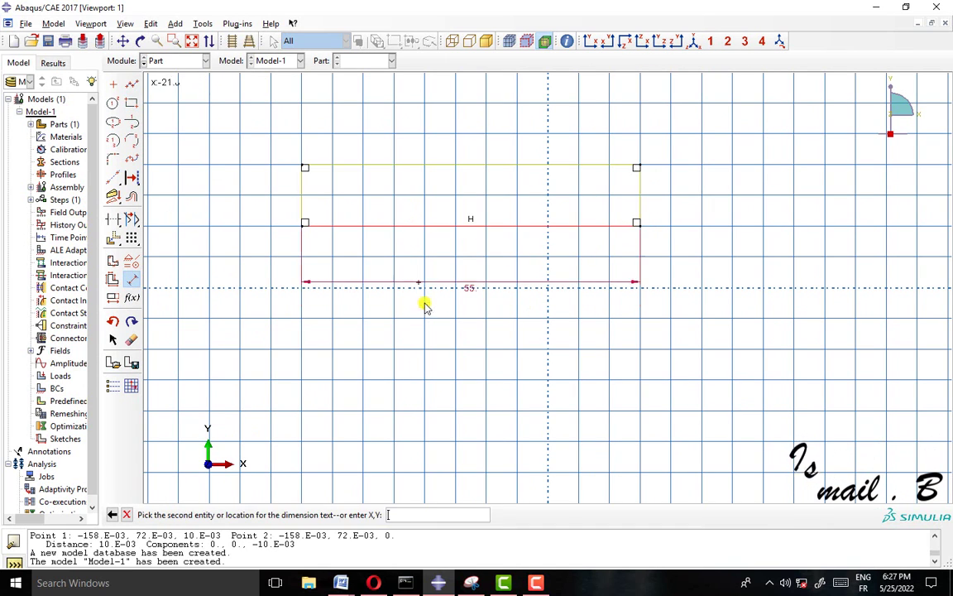
left_click(426, 304)
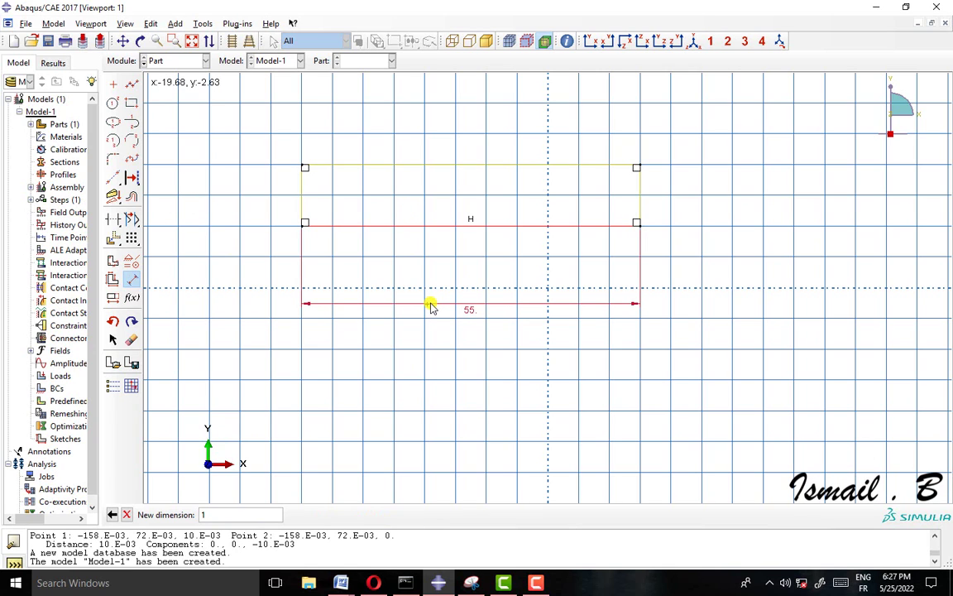
type("170")
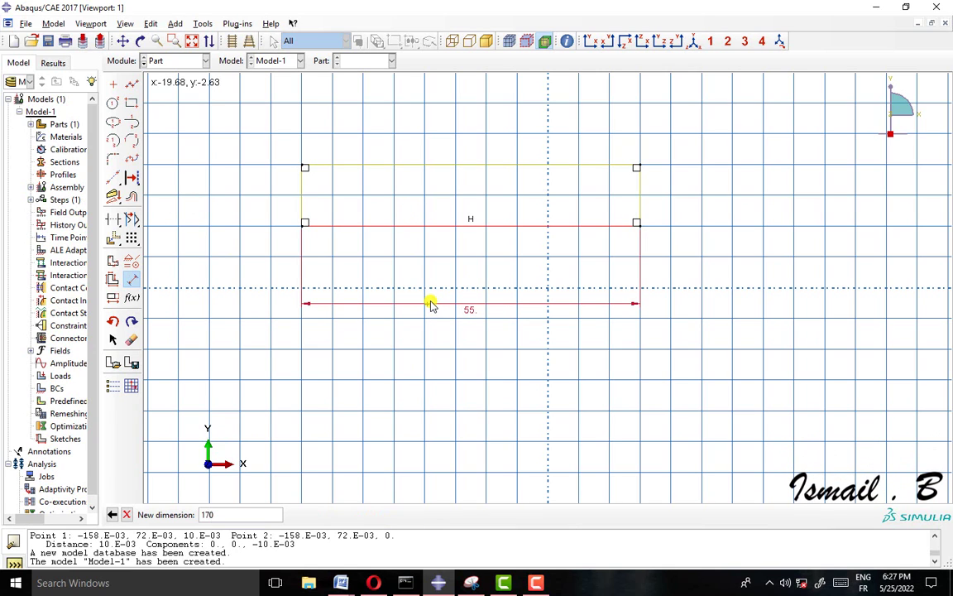
key("Return")
Step: Dimension the rectangle's right vertical edge at 10 and leave the dimension tool
scroll(418, 275, "down", 5)
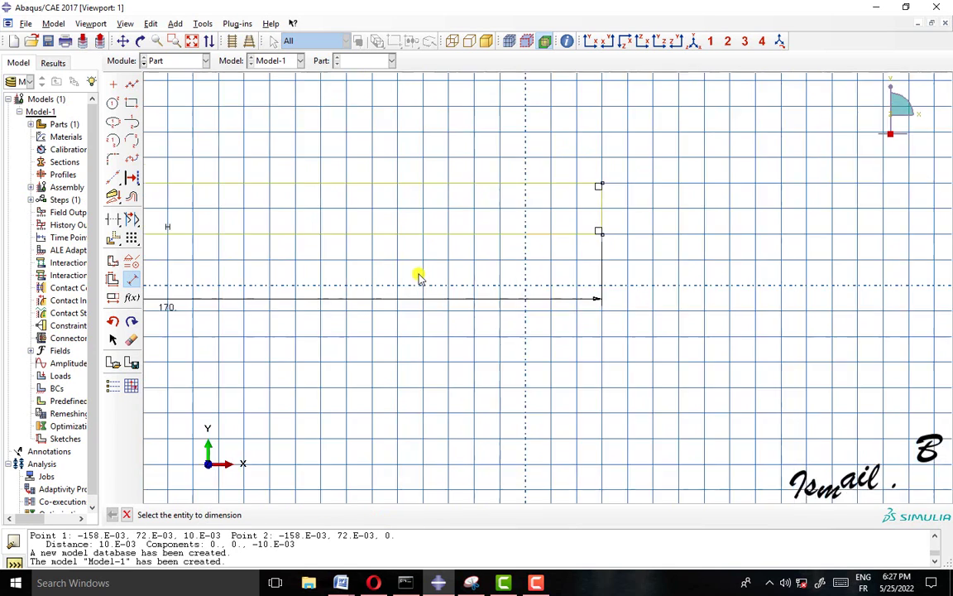
scroll(447, 215, "up", 5)
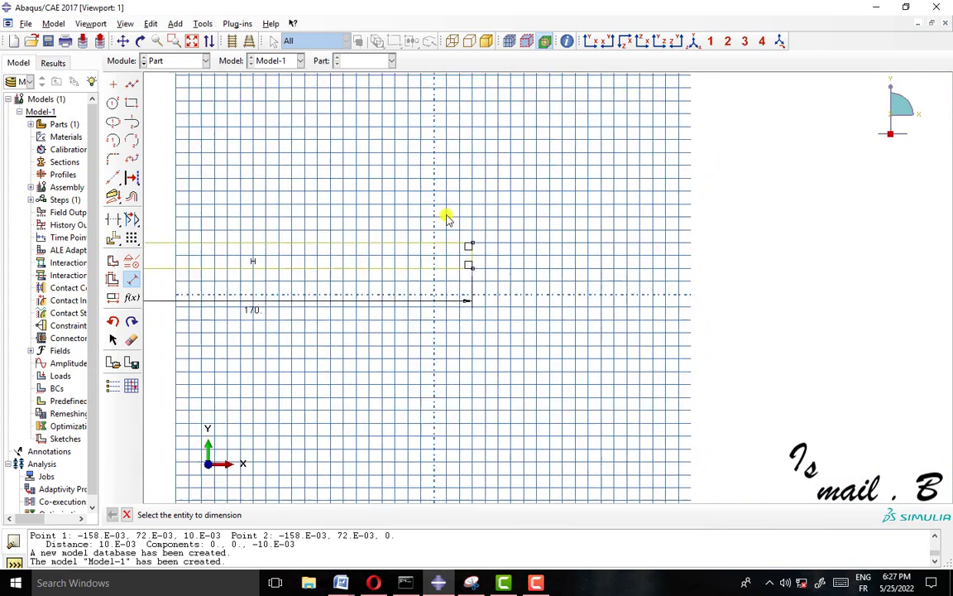
left_click(522, 259)
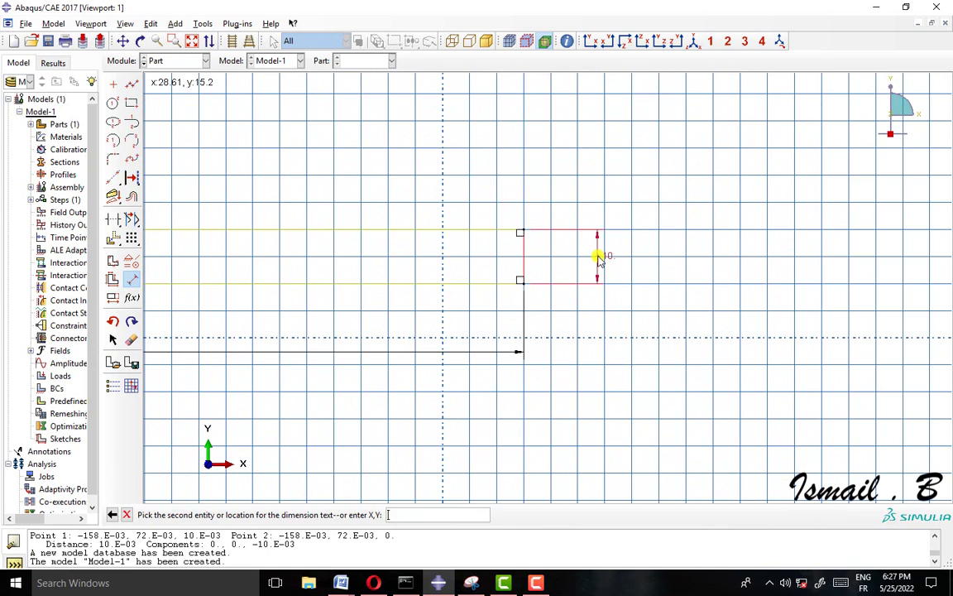
left_click(601, 257)
key("Return")
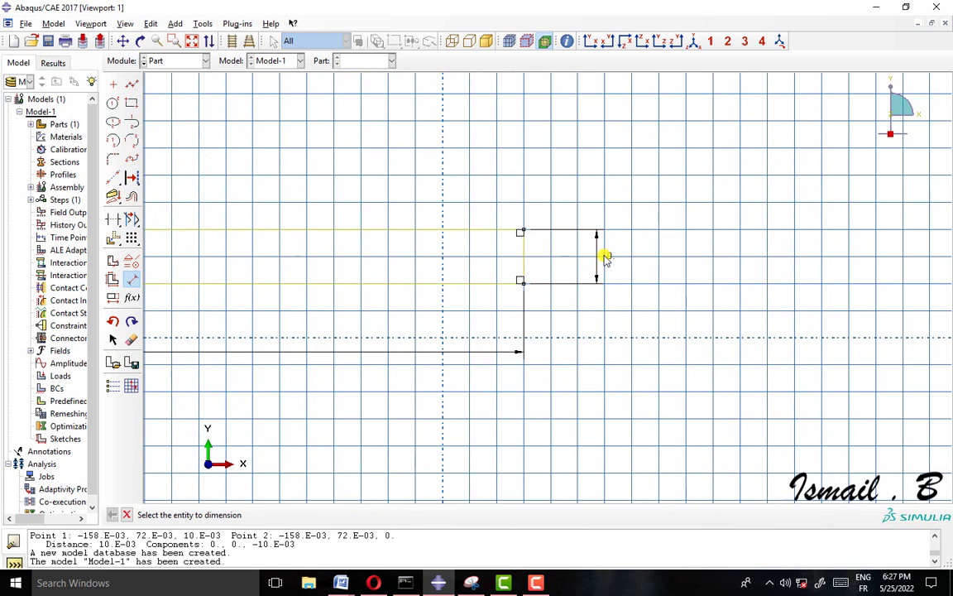
left_click(129, 515)
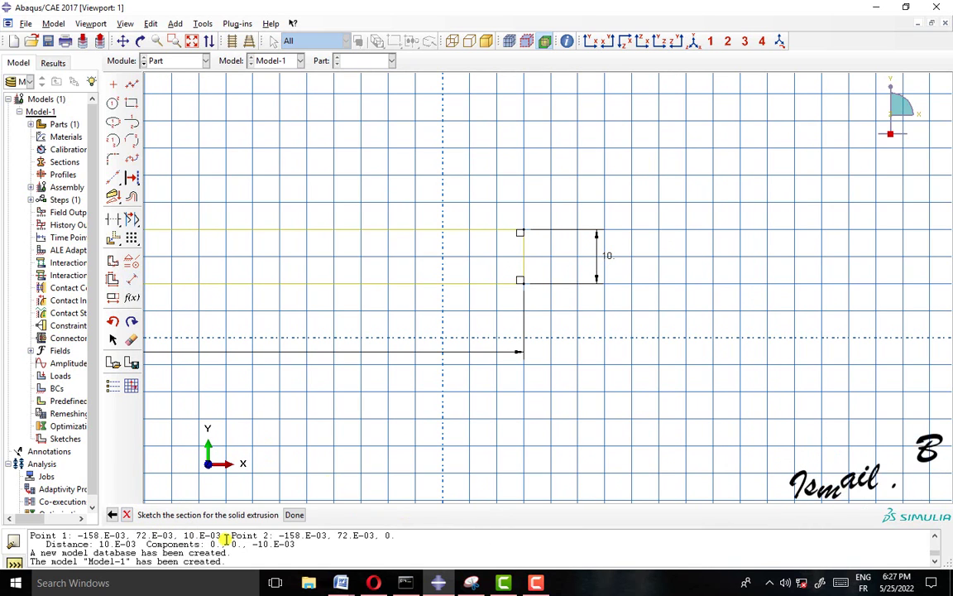
Step: Finish the section sketch and extrude the LAOD profile to a depth of 15
left_click(300, 515)
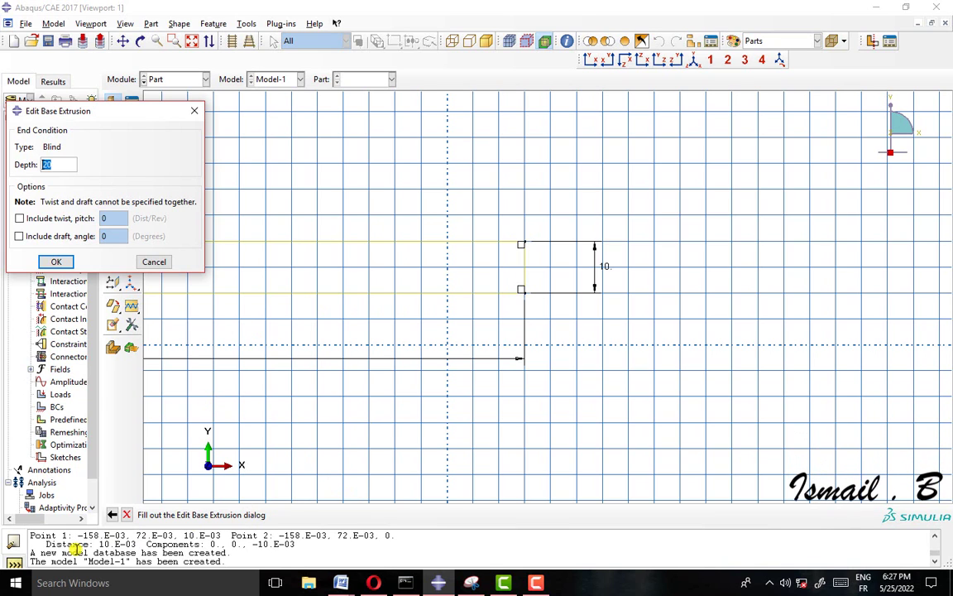
scroll(75, 548, "up", 1)
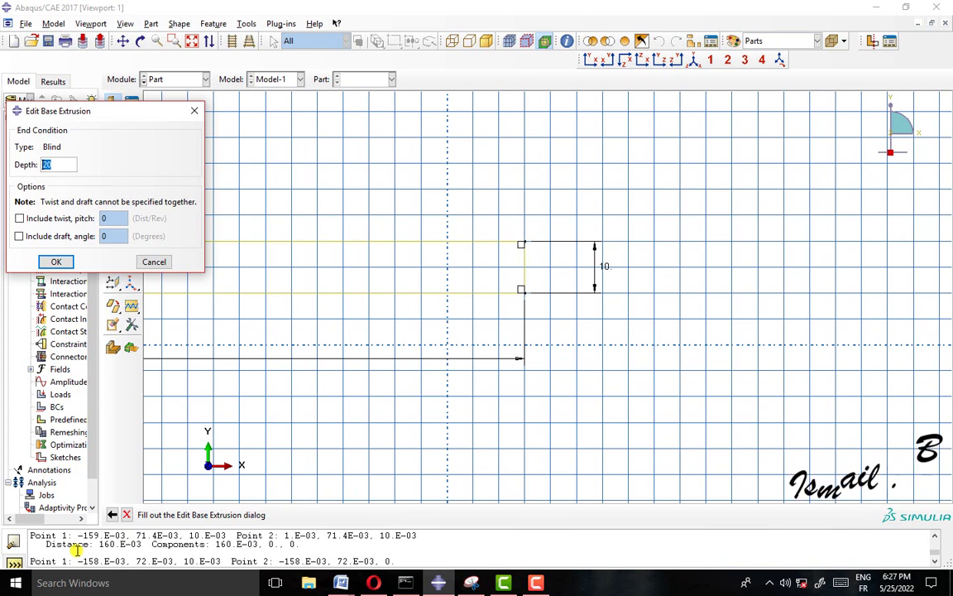
scroll(75, 548, "down", 1)
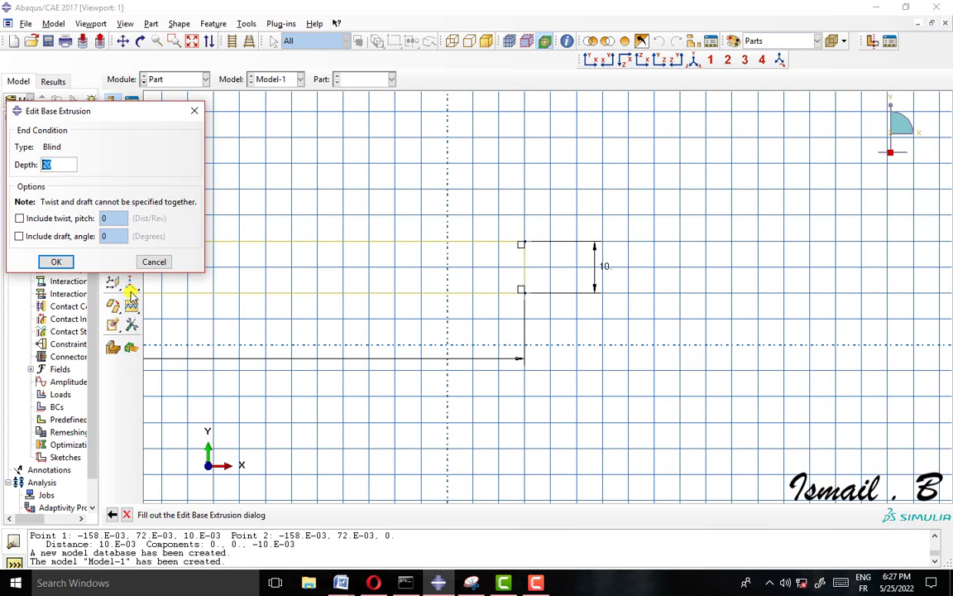
key("Return")
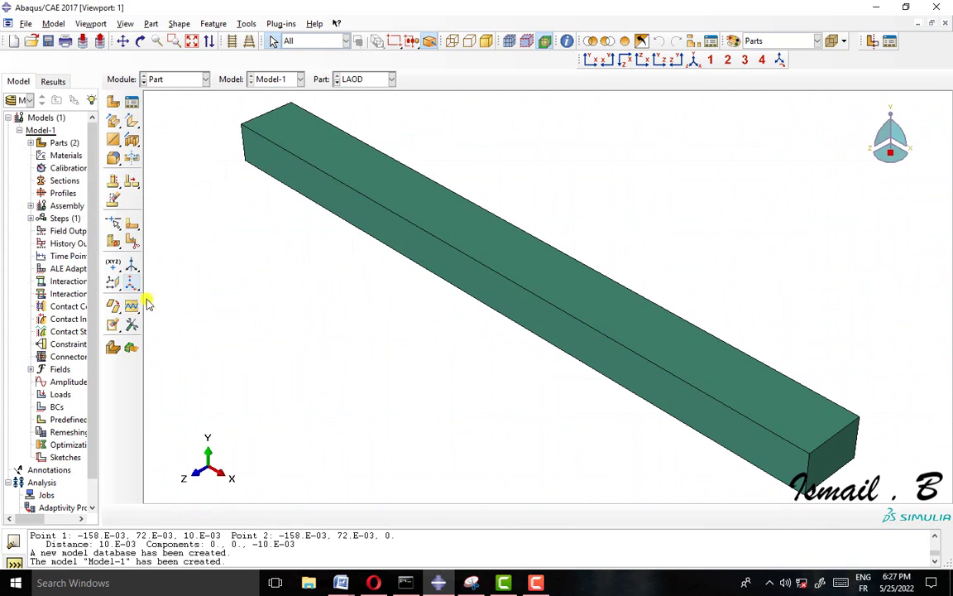
left_click(153, 79)
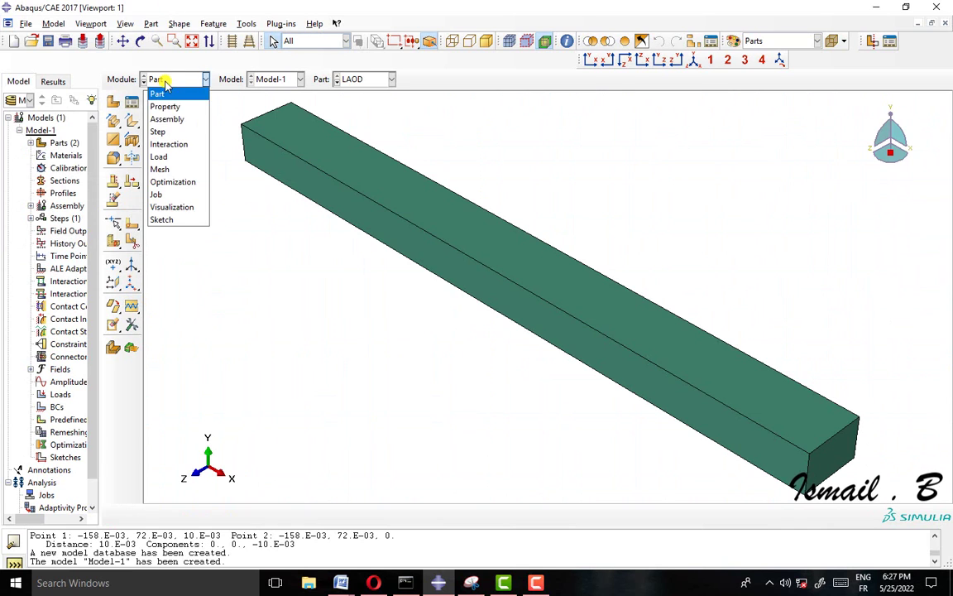
left_click(186, 119)
left_click(113, 101)
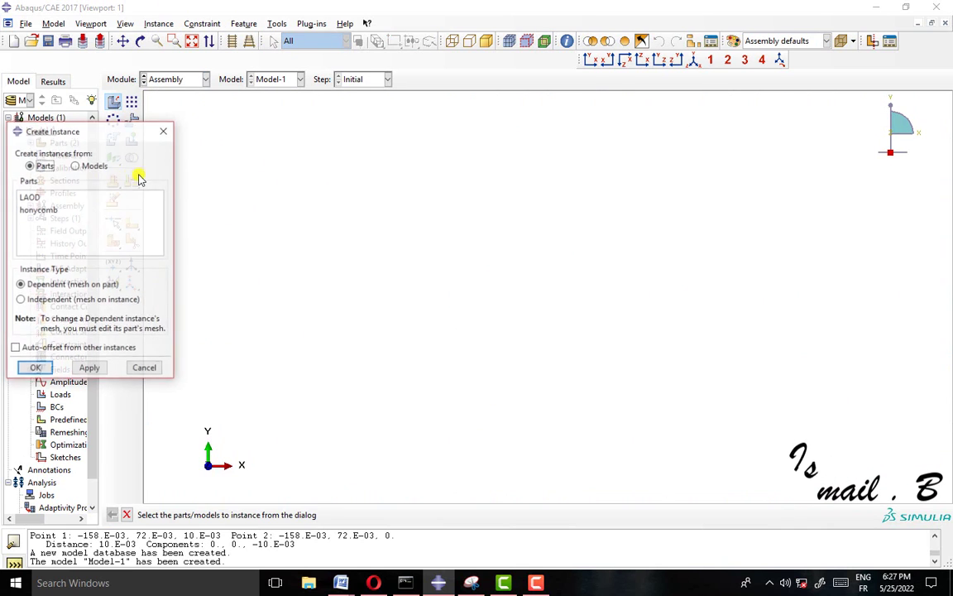
left_click_drag(37, 201, 94, 209)
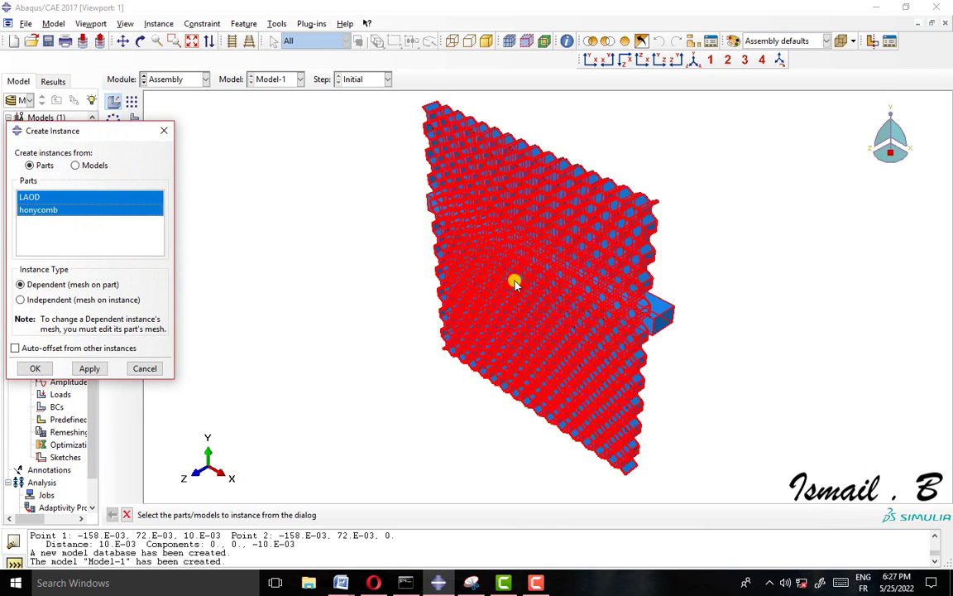
left_click(142, 40)
left_click_drag(560, 276, 602, 292)
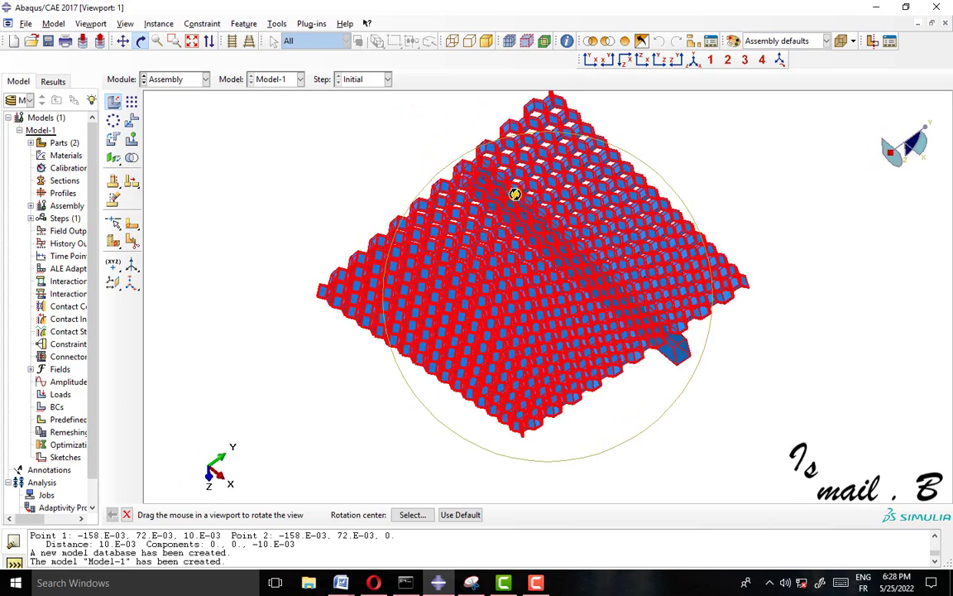
left_click_drag(515, 193, 702, 250)
left_click(127, 514)
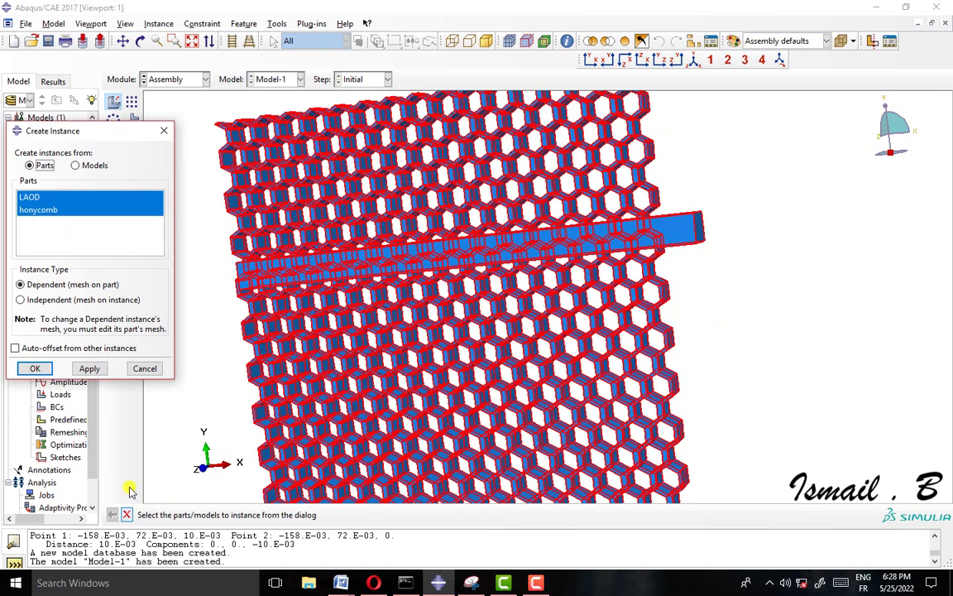
left_click(145, 370)
left_click(206, 78)
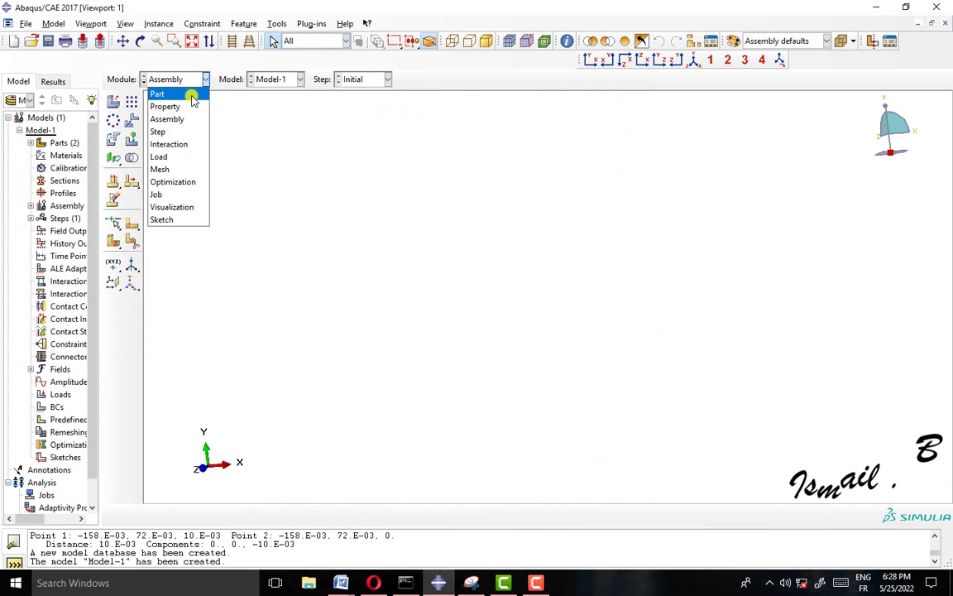
left_click(191, 93)
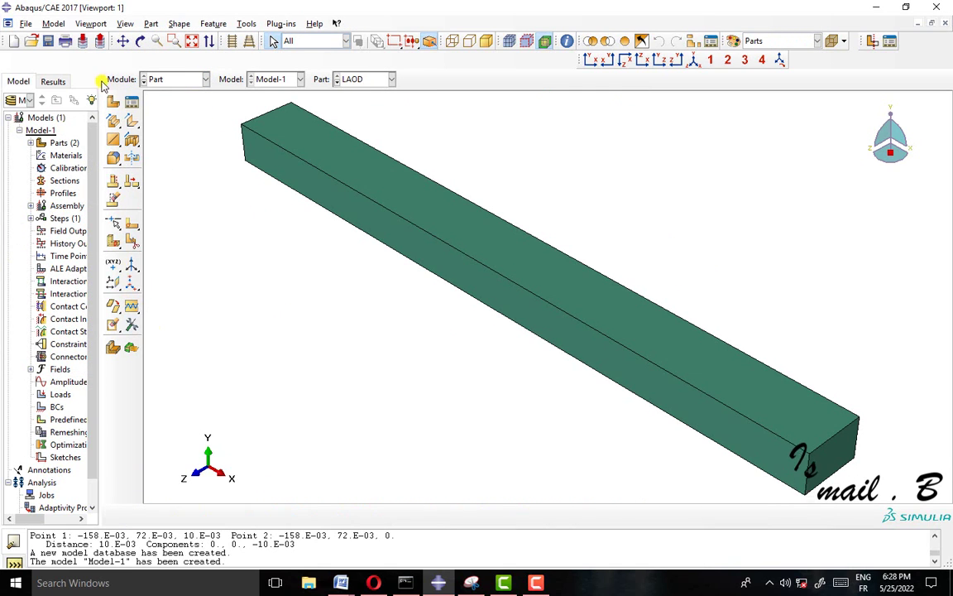
Step: Reopen the LAOD bar's section sketch and dimension the rectangle's left vertical edge at 2
left_click(124, 183)
left_click(293, 189)
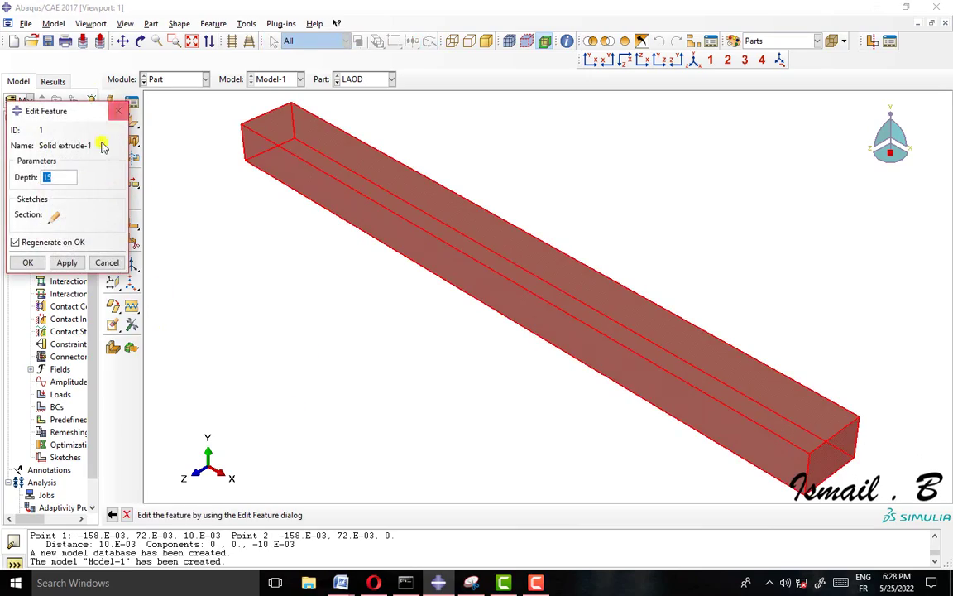
left_click(60, 216)
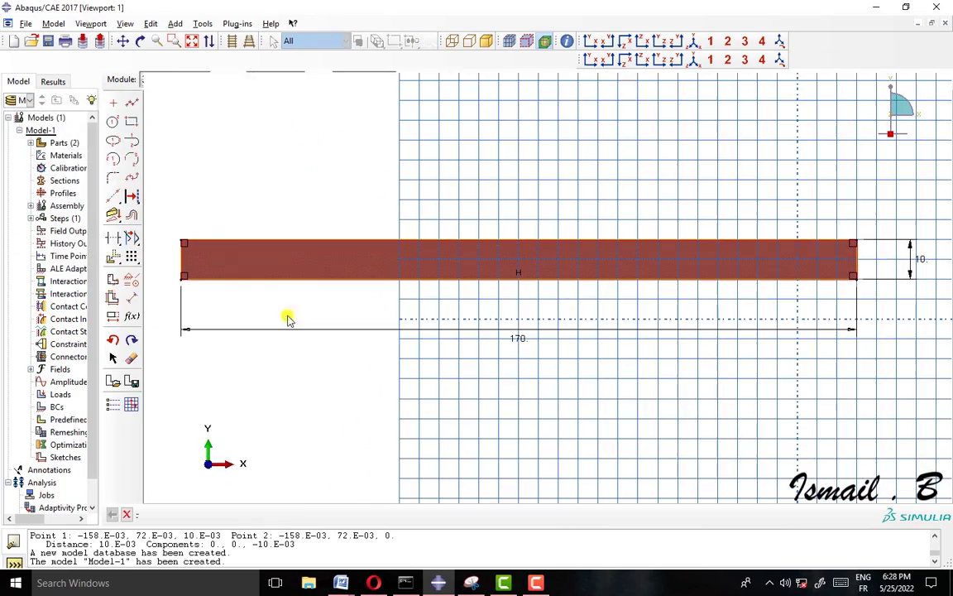
left_click(179, 263)
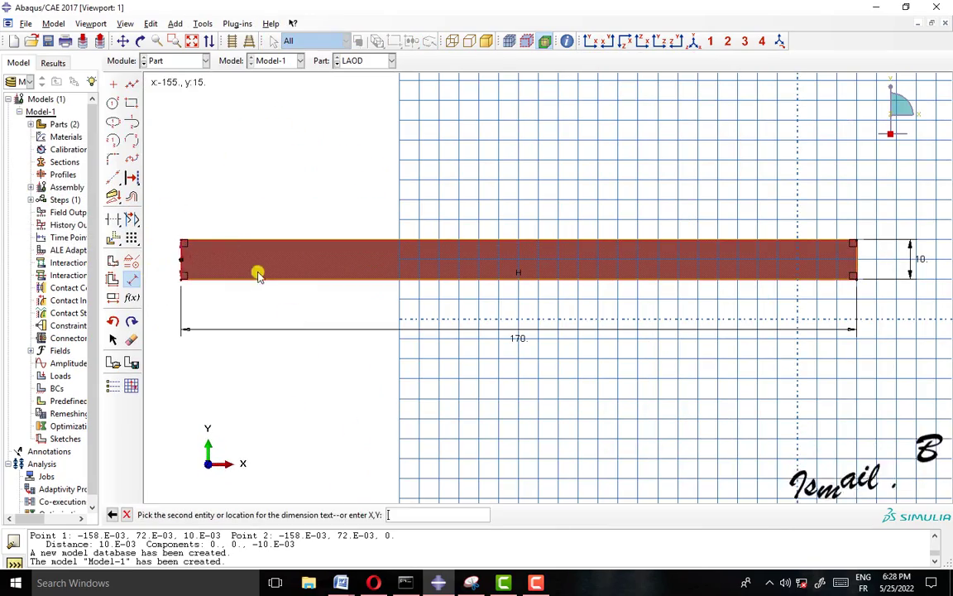
left_click(161, 266)
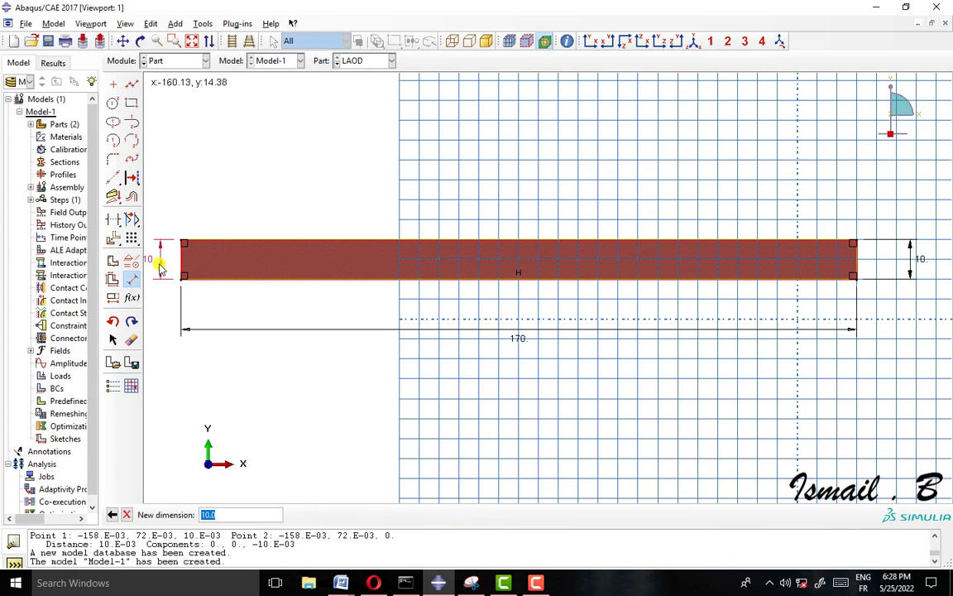
type("2")
key("Return")
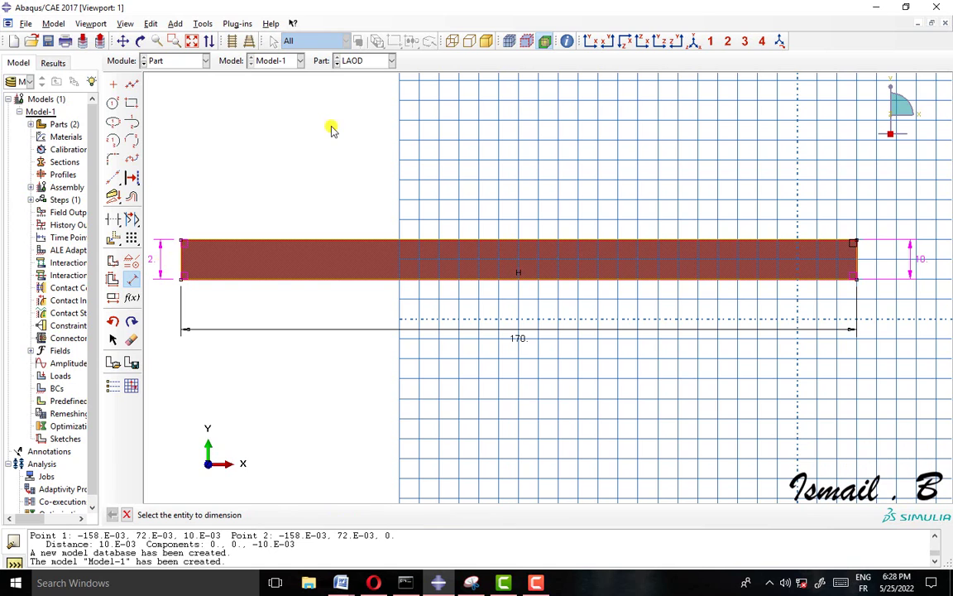
Step: Delete the conflicting 10 dimension beside the rectangle's right vertical edge
left_click(132, 339)
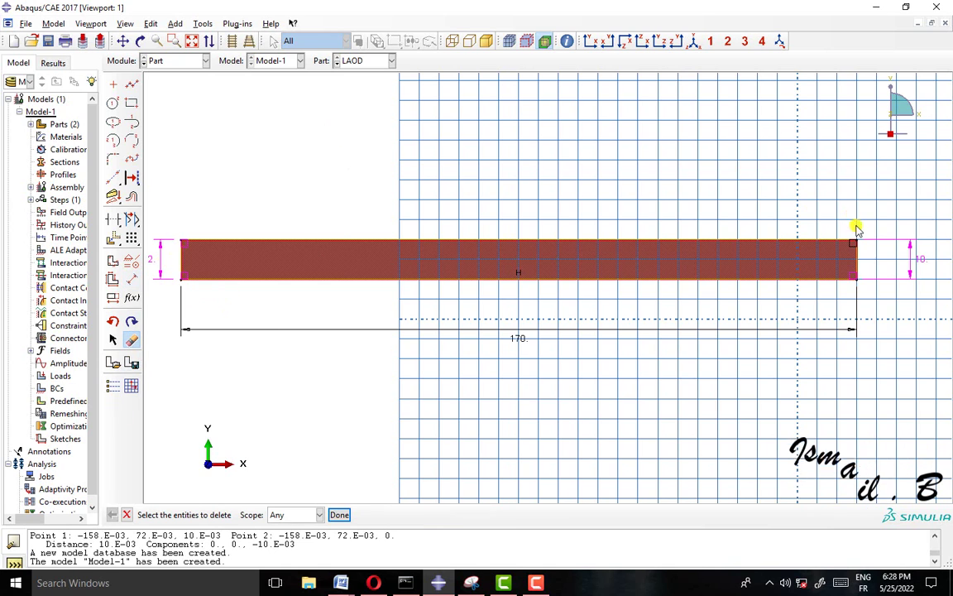
left_click(915, 261)
middle_click(917, 266)
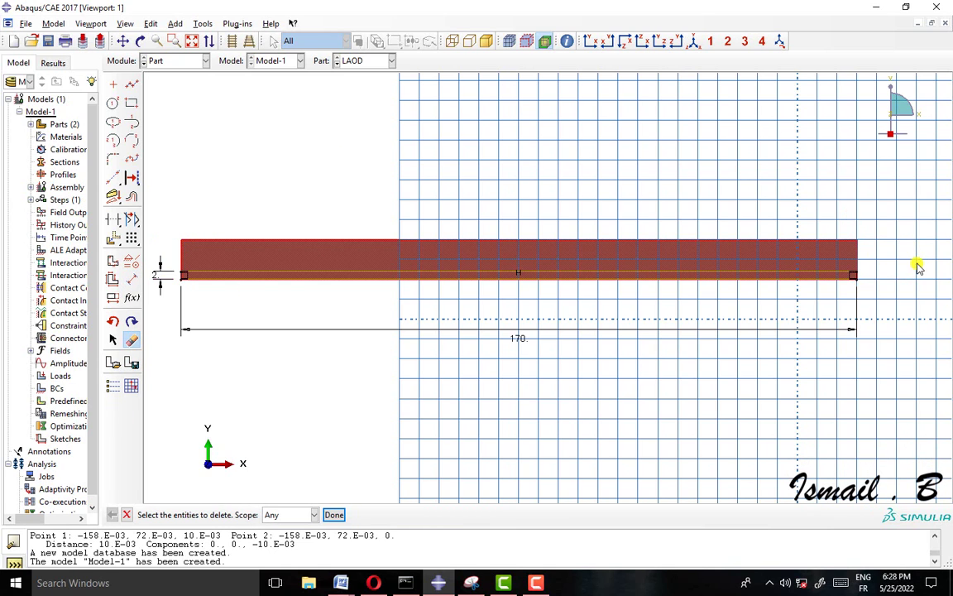
Step: Finish the section sketch and apply the edited extrusion to regenerate the LAOD bar
left_click(334, 514)
left_click(231, 514)
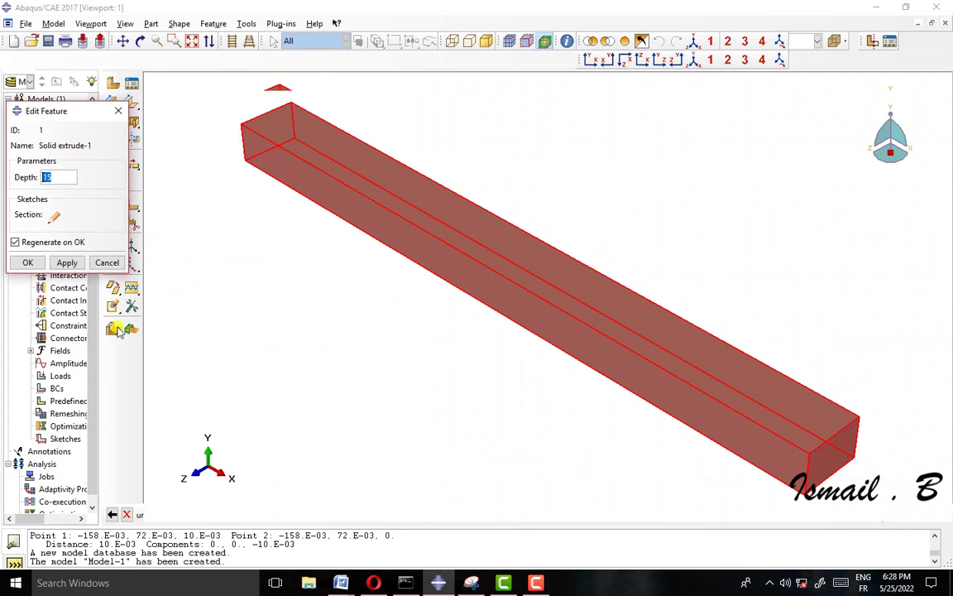
left_click(67, 262)
left_click(118, 110)
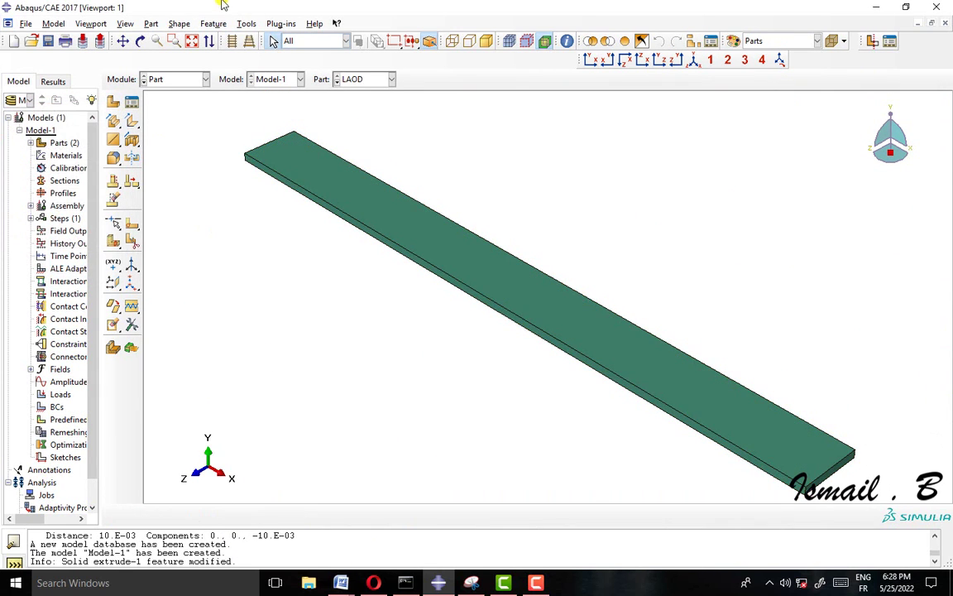
Step: Convert the solid LAOD bar to a shell by removing its cell
left_click_drag(135, 121, 245, 124)
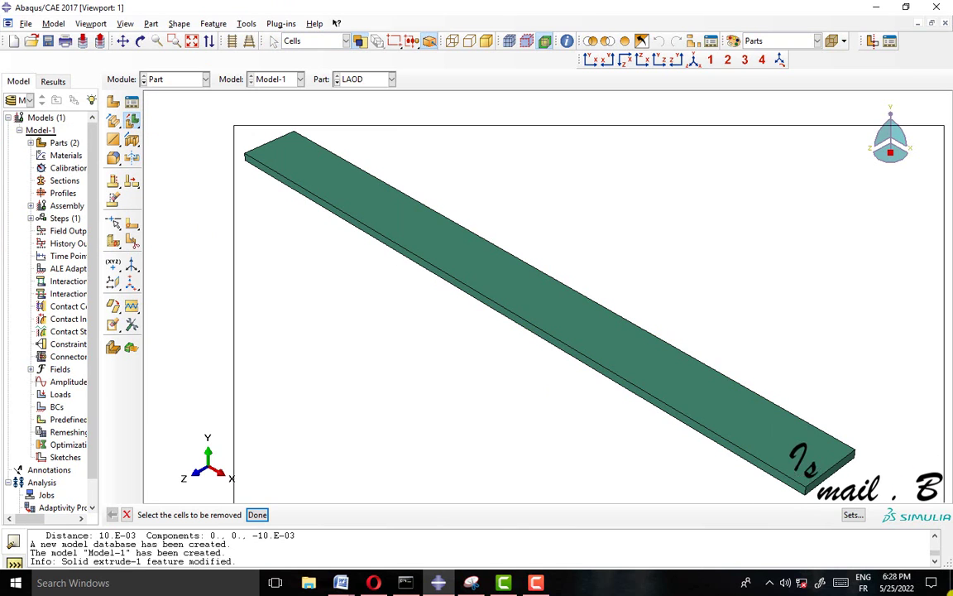
left_click(253, 153)
left_click(258, 515)
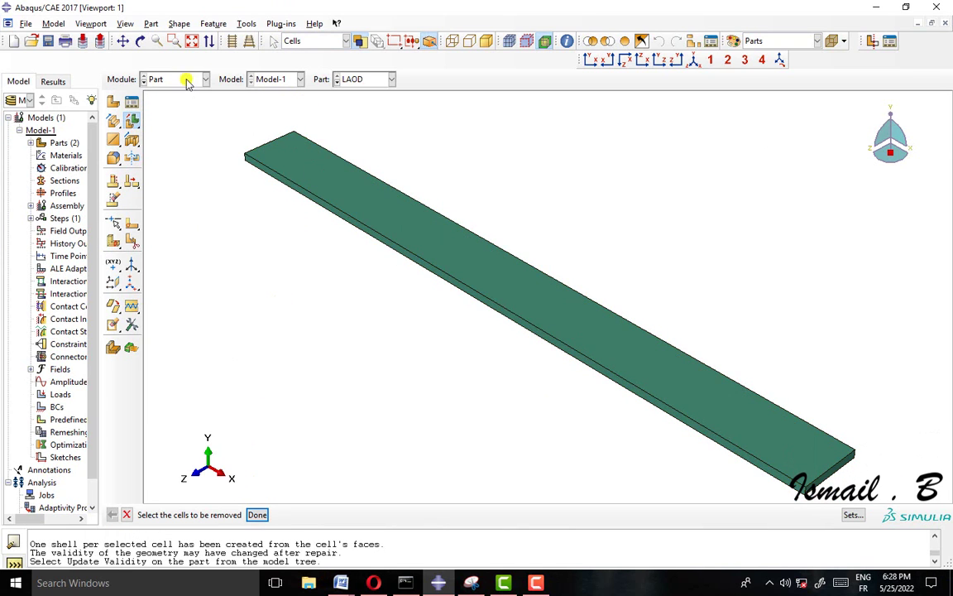
Step: Create a datum point at the center of LAOD's top face, midway between the midpoints of its two long edges
left_click(247, 24)
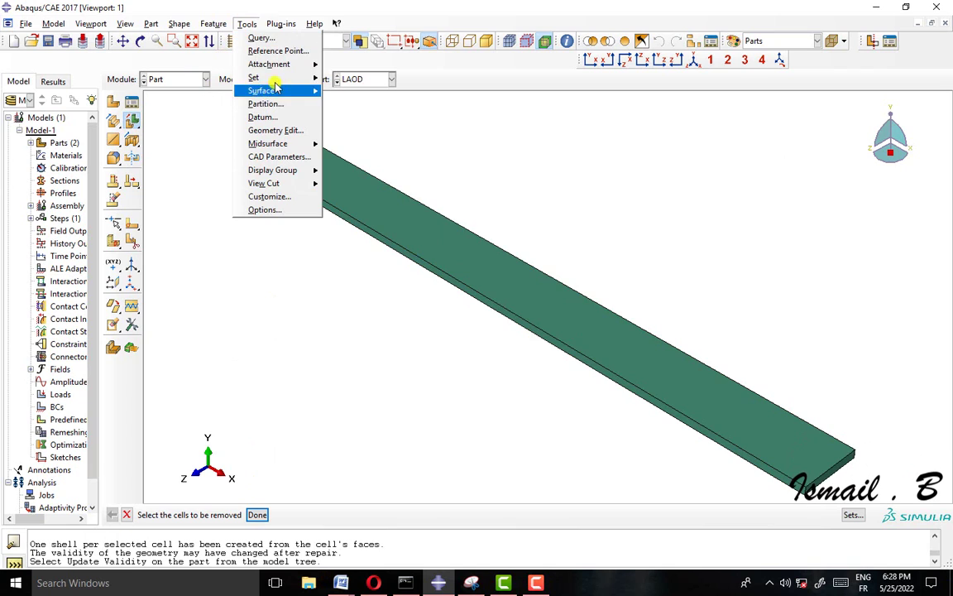
left_click(203, 172)
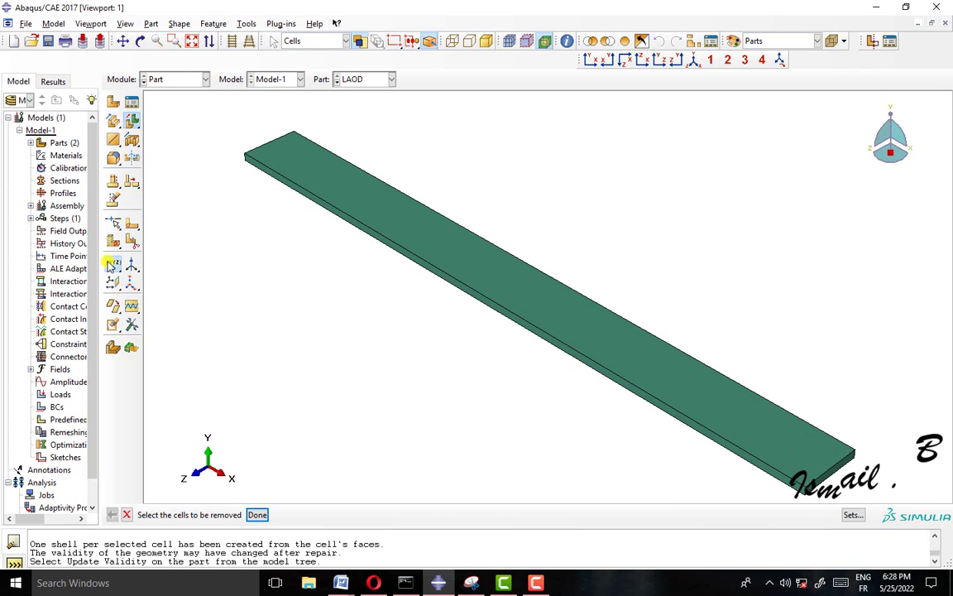
left_click_drag(112, 263, 167, 273)
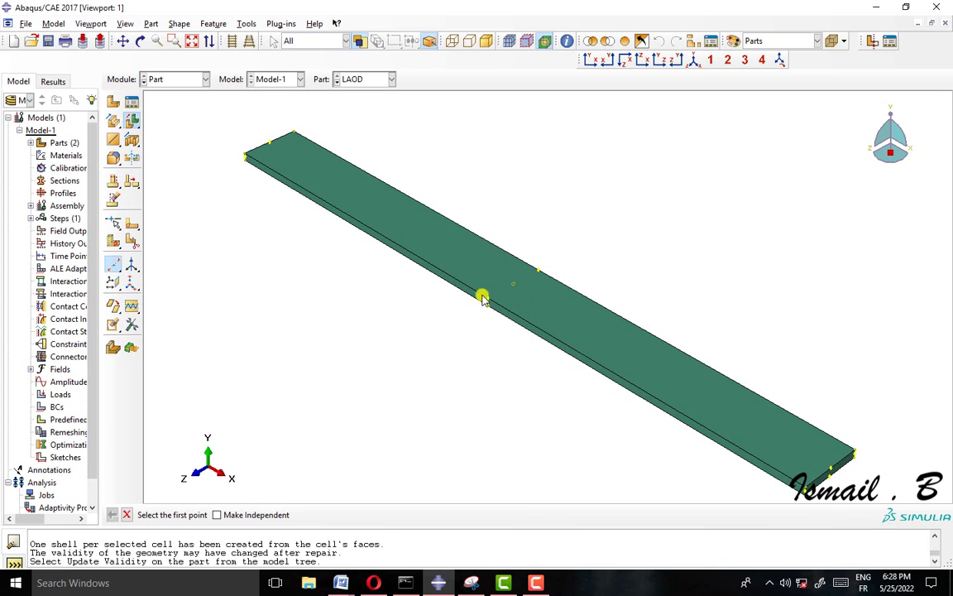
Step: Place a reference point on the datum point at the center of LAOD's top face
left_click(247, 23)
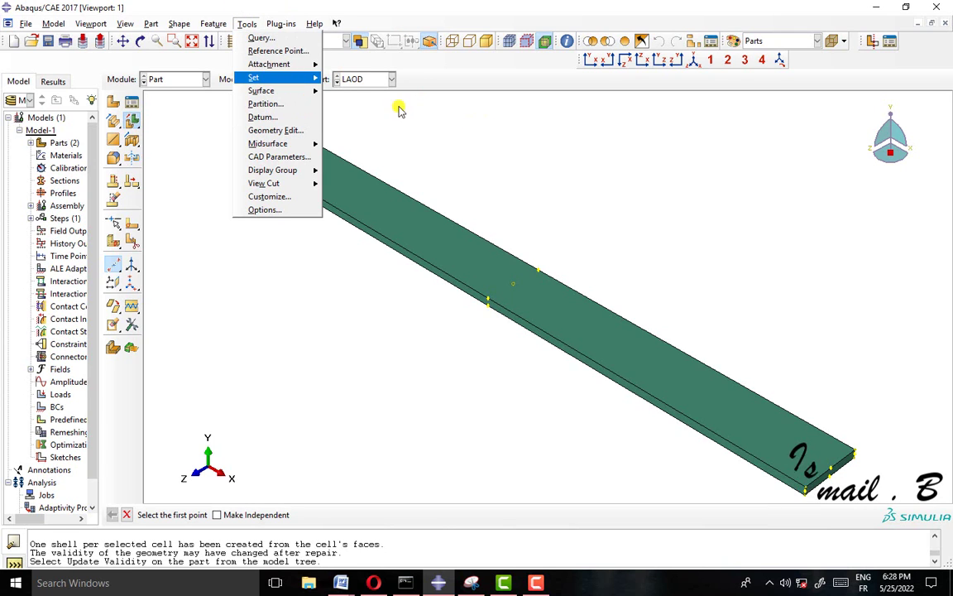
left_click(281, 51)
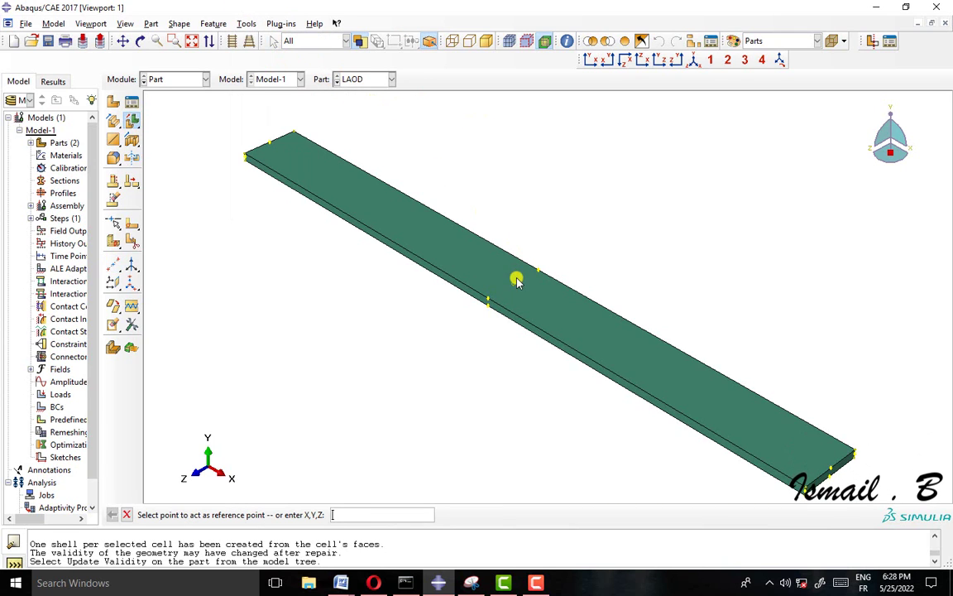
left_click(513, 286)
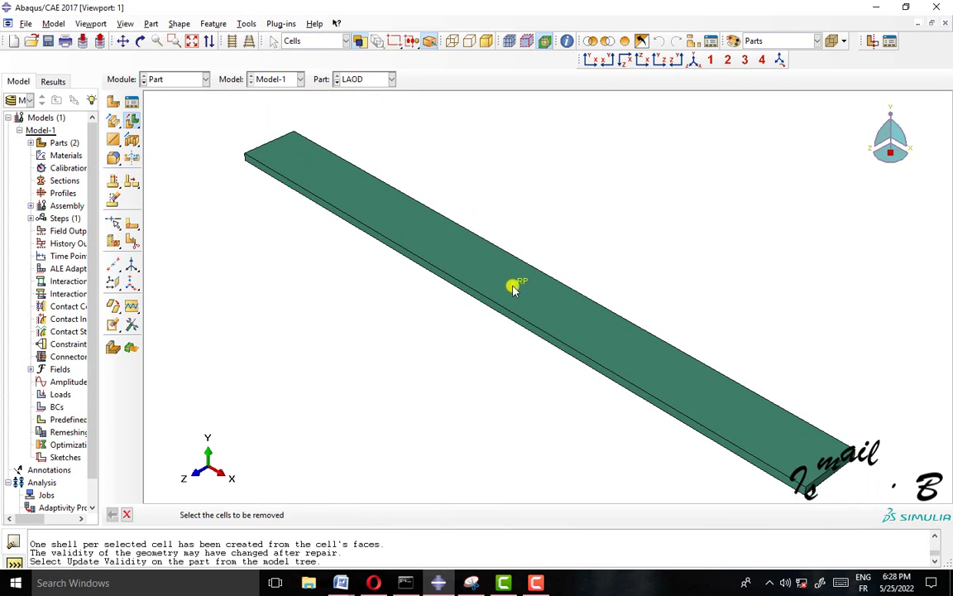
Step: Switch to the Assembly module and create dependent instances of the LAOD and honycomb parts
left_click(183, 80)
left_click(166, 118)
left_click(113, 101)
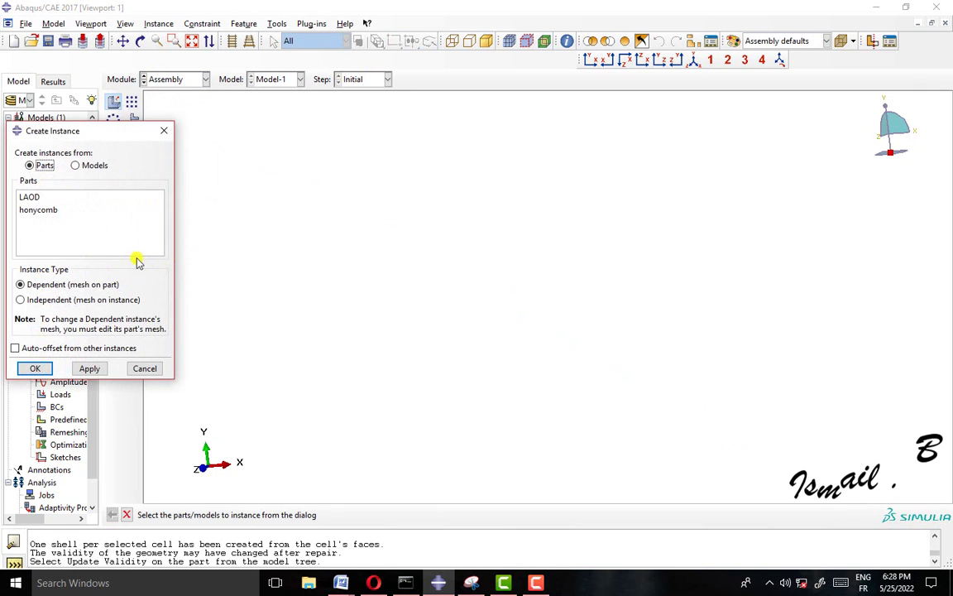
left_click_drag(34, 199, 33, 210)
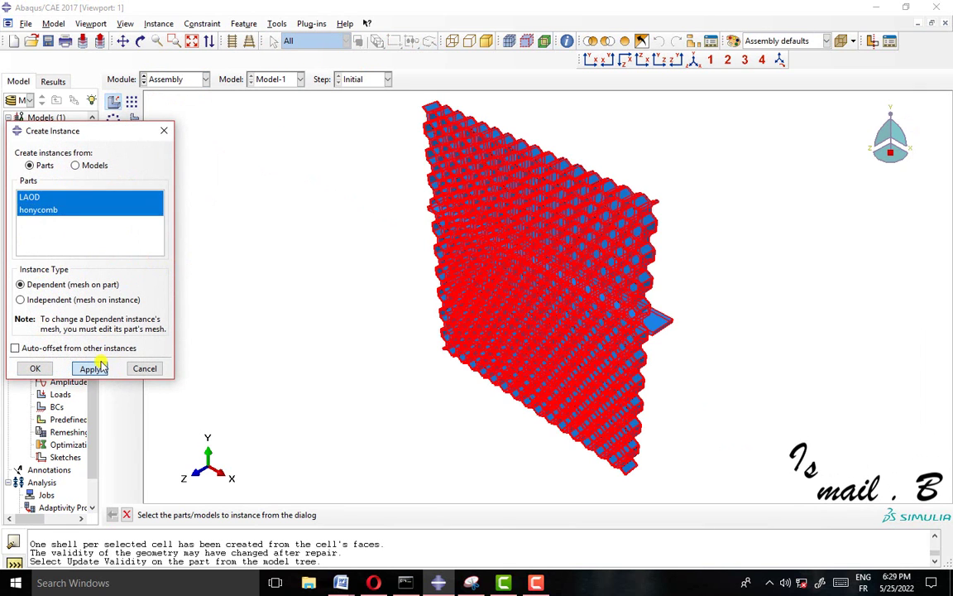
left_click(94, 368)
left_click(164, 131)
Step: Translate the LAOD instance from its lower front corner to the front corner of the honeycomb's uppermost end wall
scroll(508, 282, "up", 1)
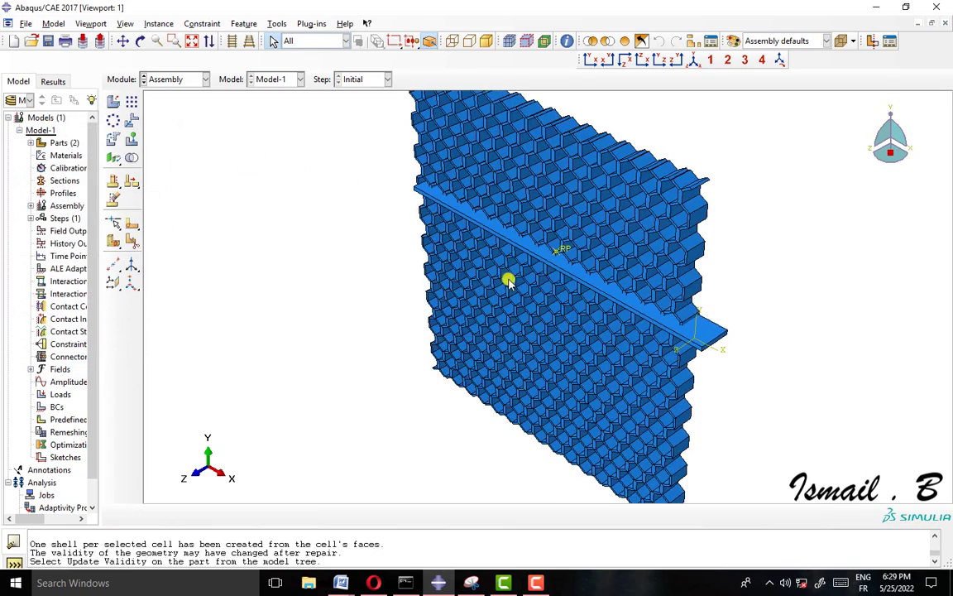
scroll(508, 281, "down", 1)
left_click(131, 120)
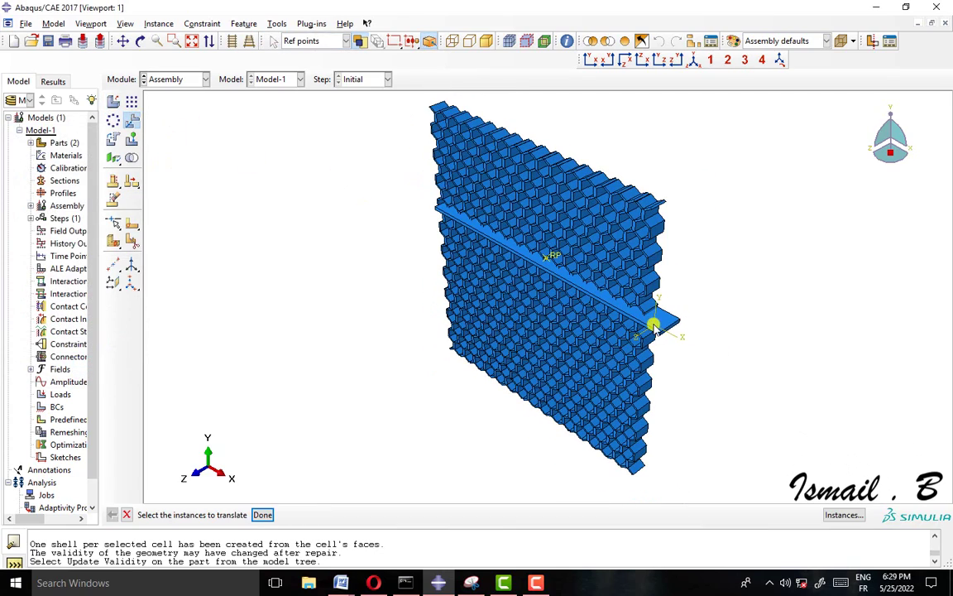
left_click(263, 515)
scroll(707, 354, "up", 5)
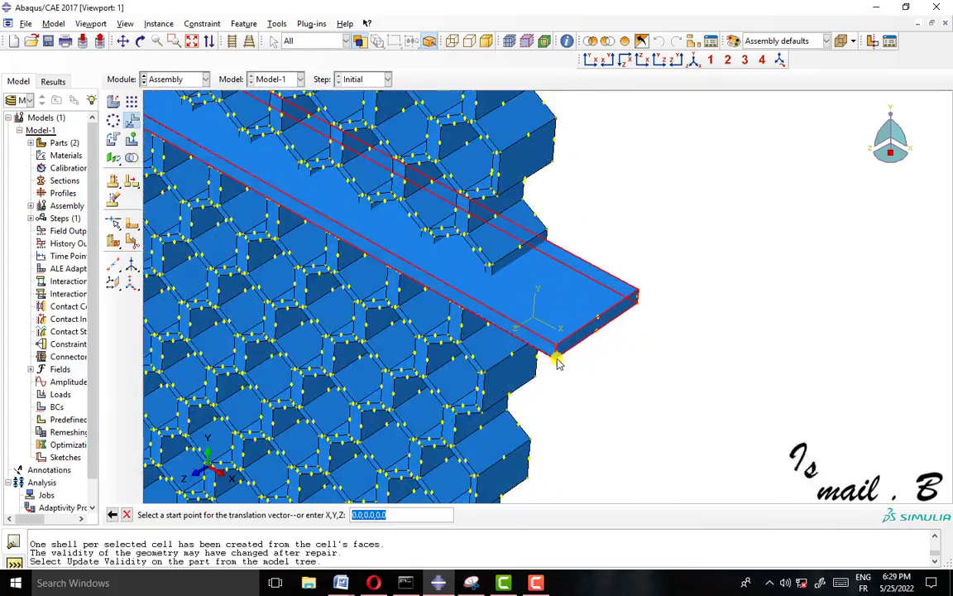
left_click(558, 362)
scroll(523, 256, "down", 5)
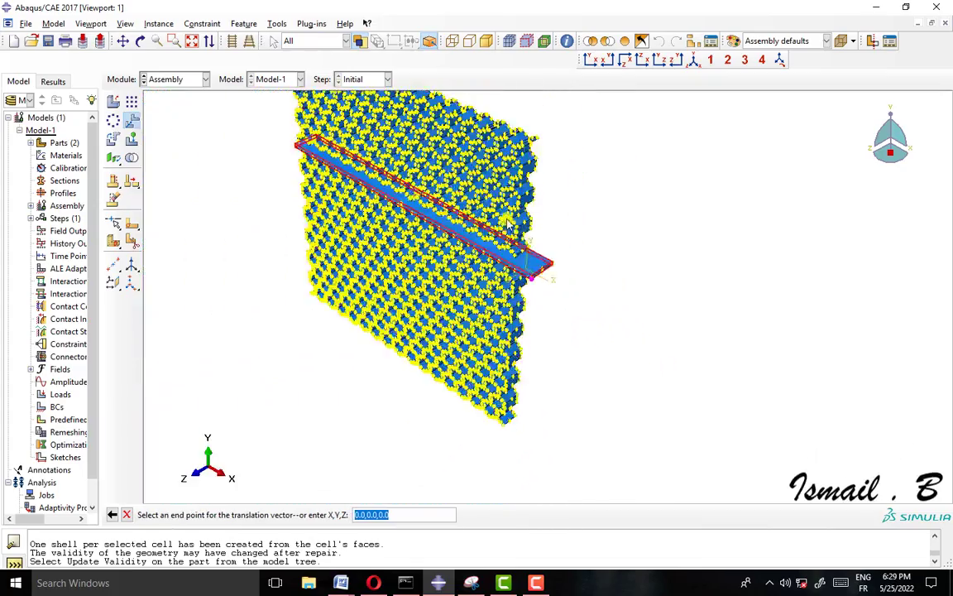
scroll(511, 225, "up", 6)
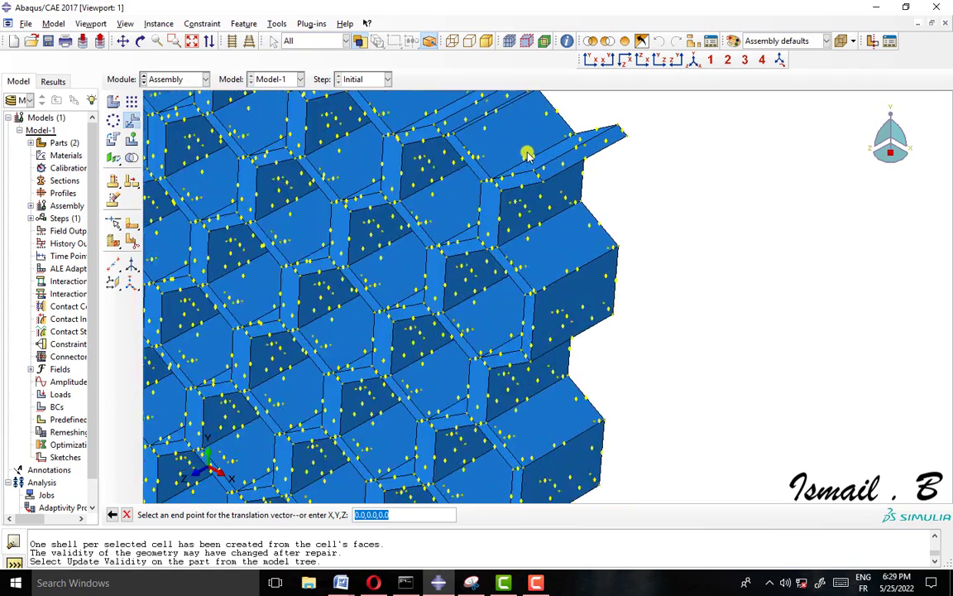
scroll(527, 155, "up", 4)
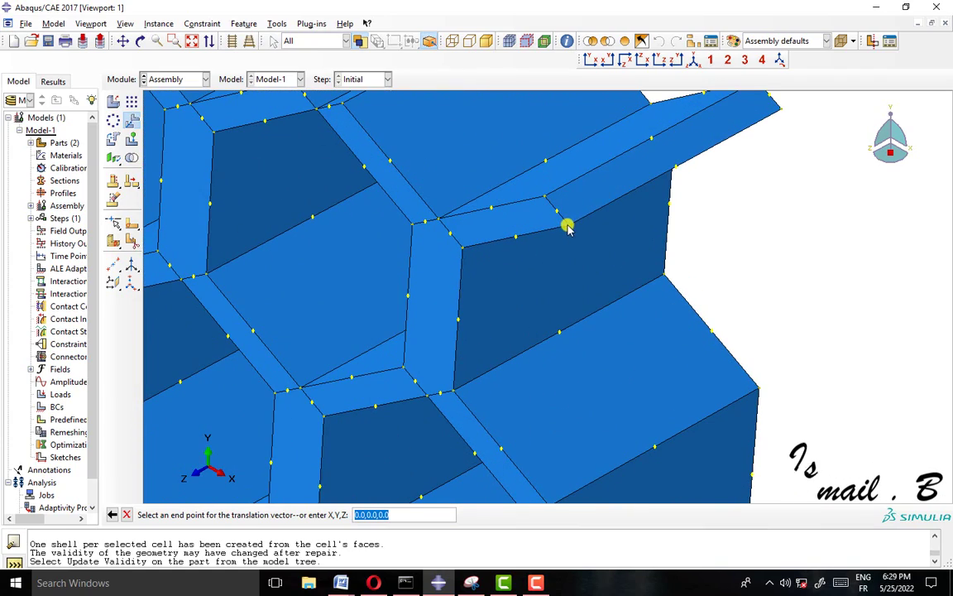
left_click(568, 227)
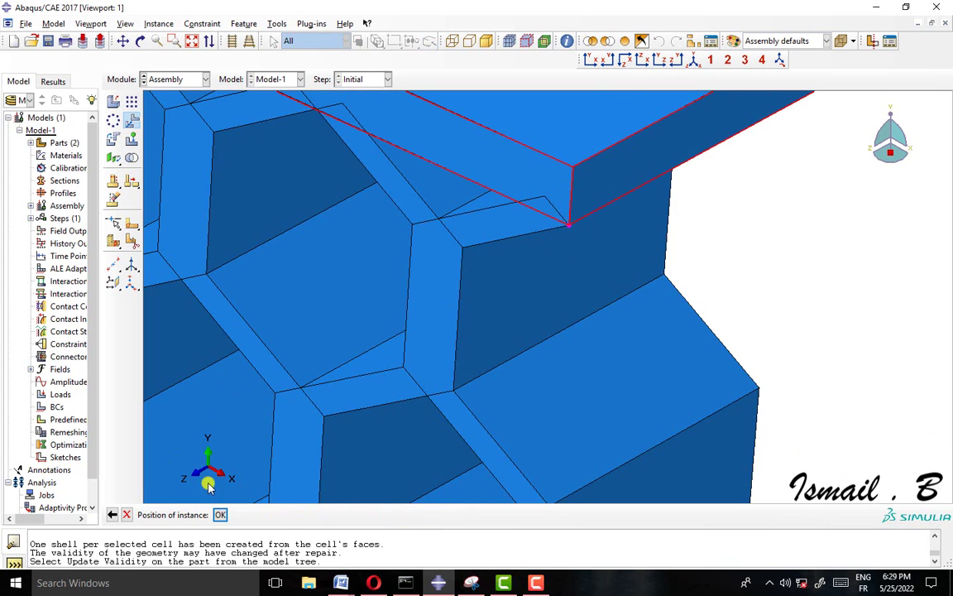
left_click(219, 514)
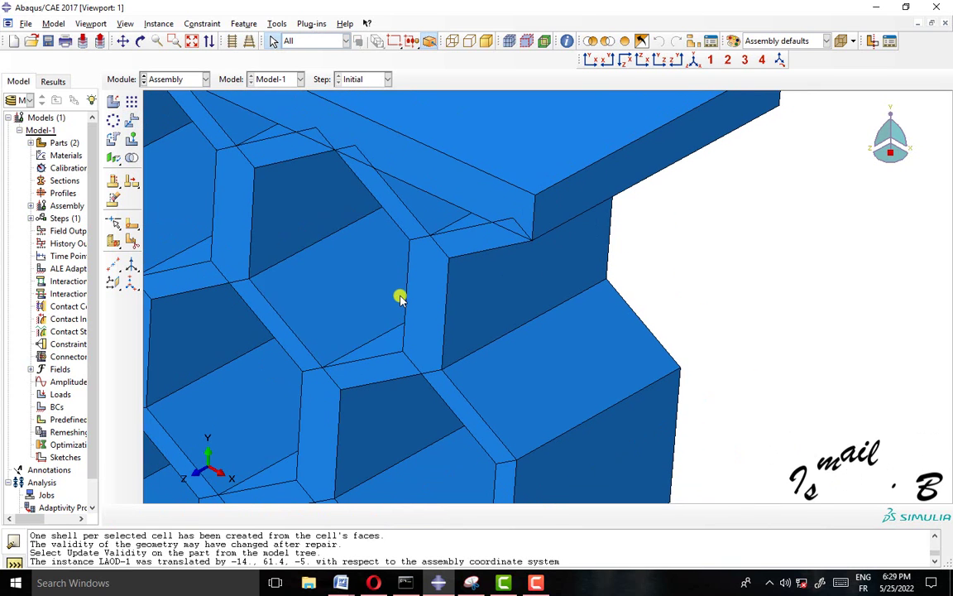
Step: Try to shift the LAOD instance along Z to center it over the honeycomb's thickness by entering a translation vector
left_click(686, 61)
left_click_drag(474, 122, 405, 171, "ctrl+alt")
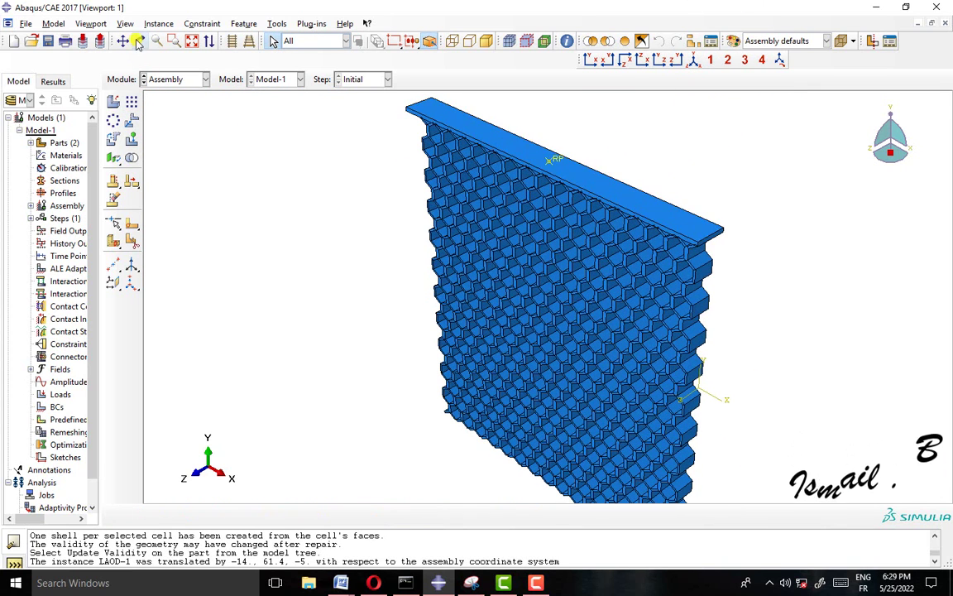
left_click_drag(466, 285, 509, 126, "ctrl+alt")
left_click(132, 120)
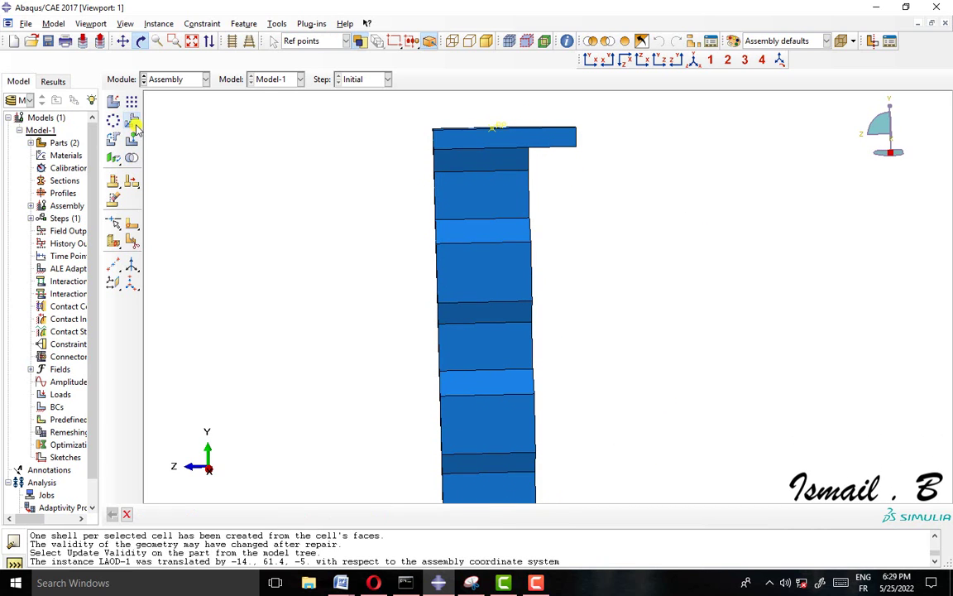
left_click(486, 141)
left_click(262, 516)
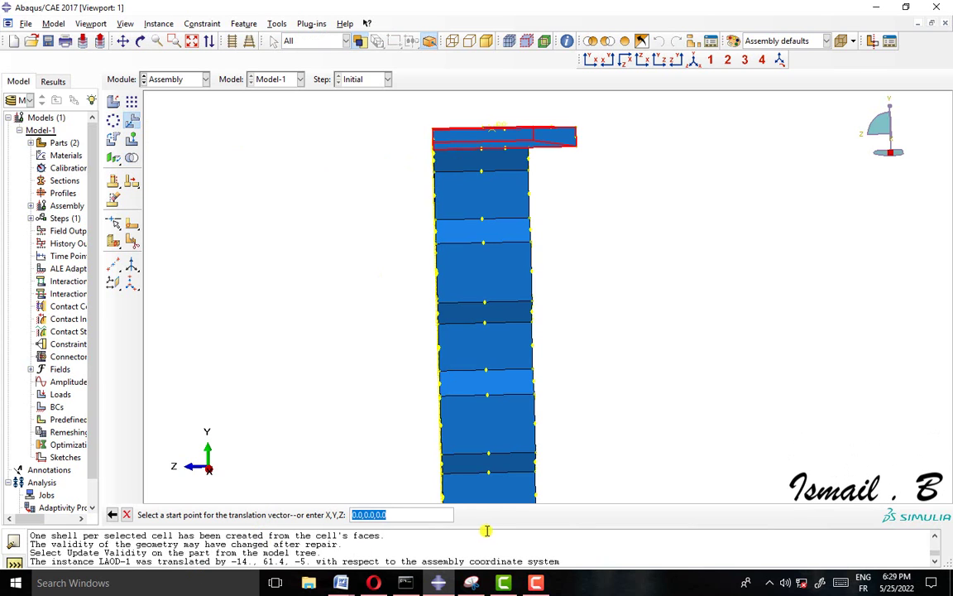
left_click_drag(877, 140, 886, 142)
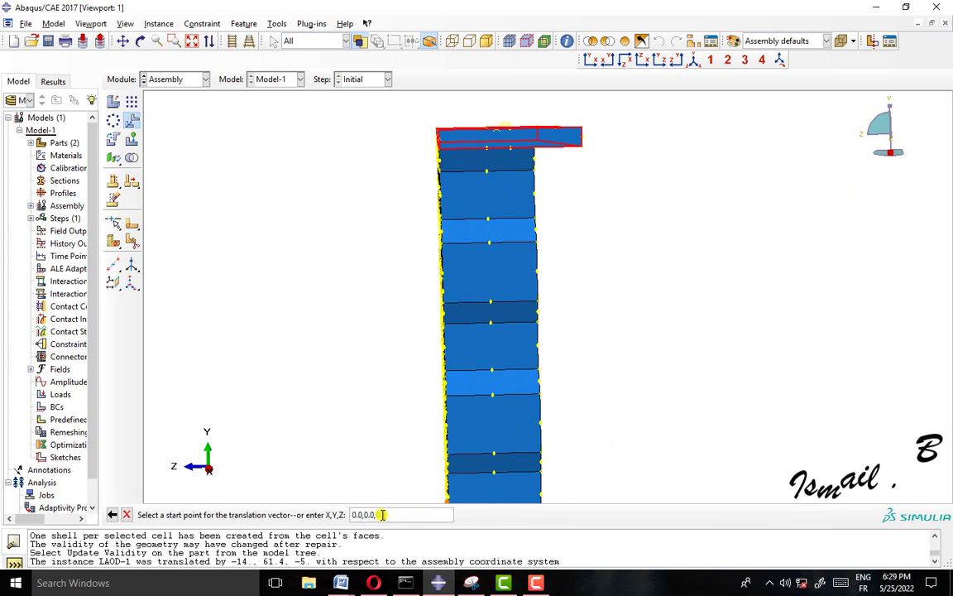
left_click_drag(385, 515, 379, 515)
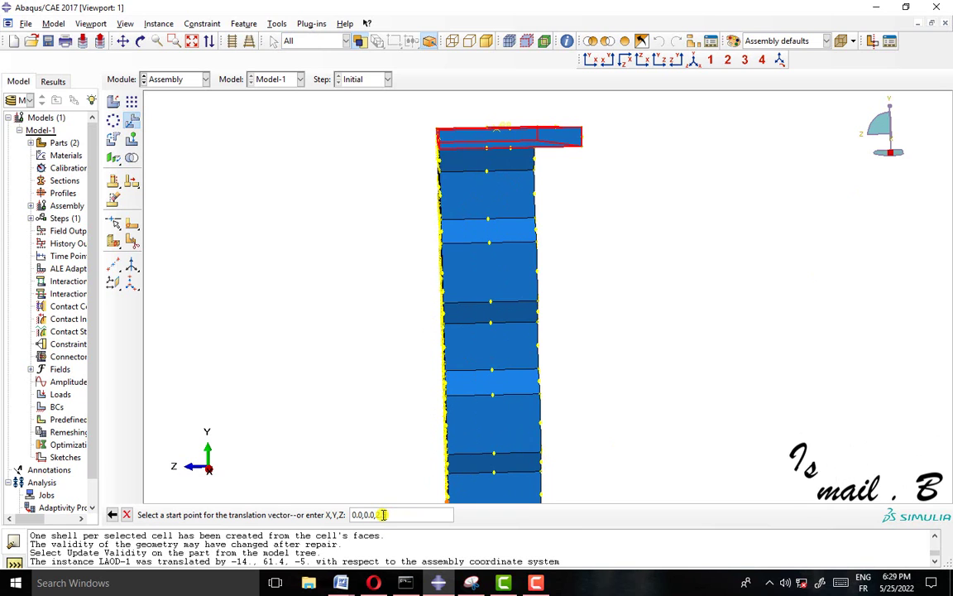
key("Return")
key("Return")
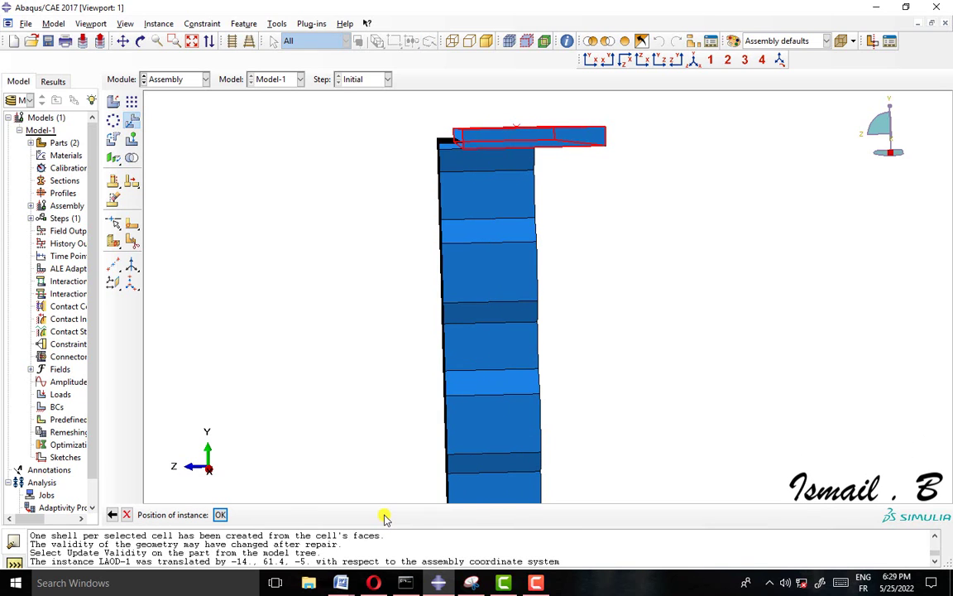
key("Return")
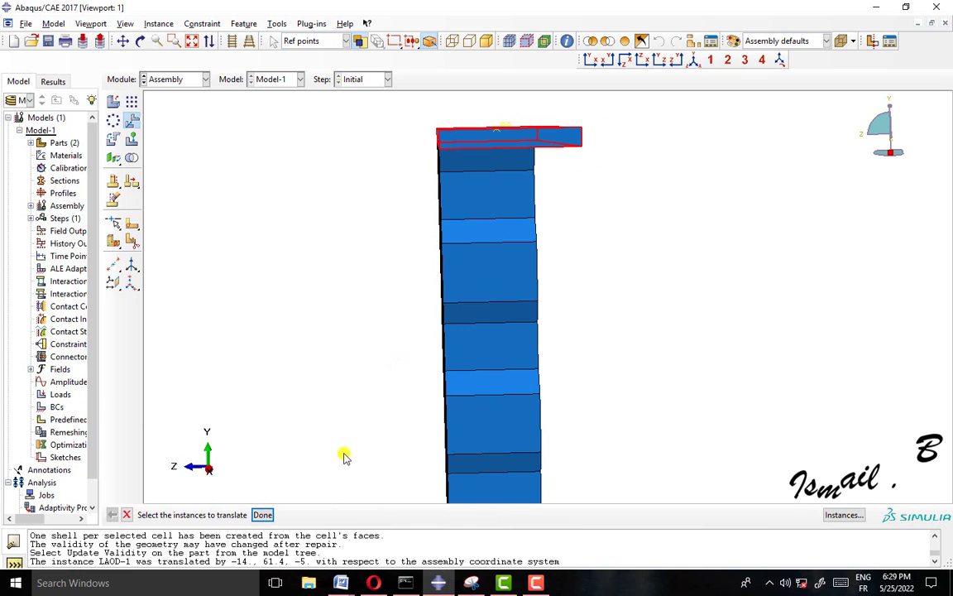
Step: Translate the LAOD instance by 2.5 along Z to center it over the honeycomb's thickness
left_click(263, 514)
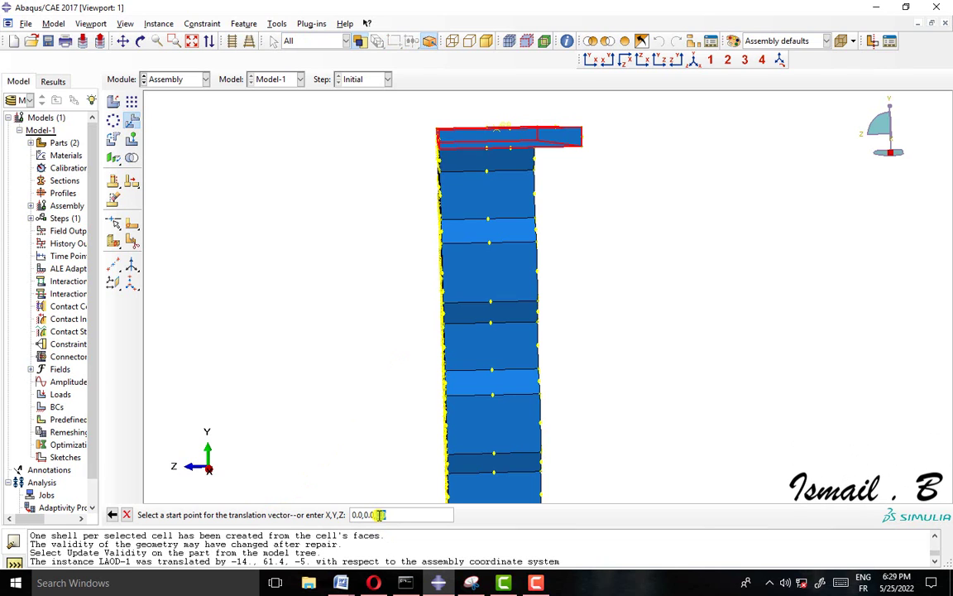
key("Return")
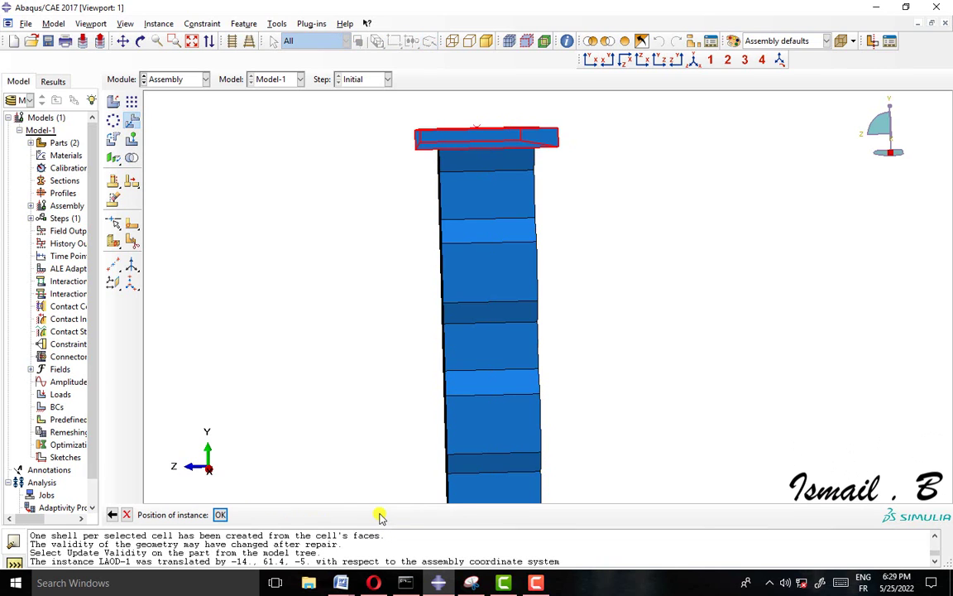
left_click(221, 514)
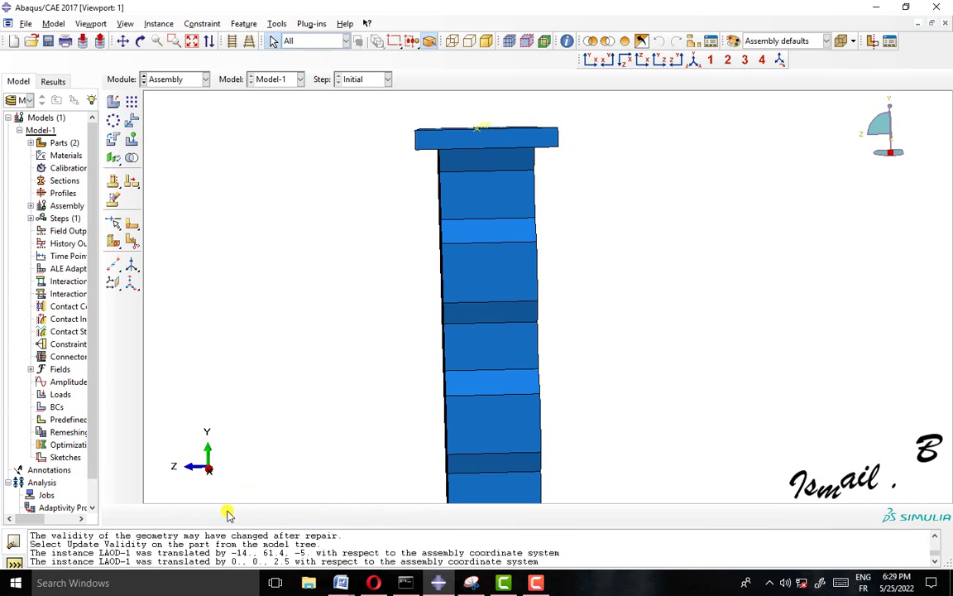
Step: Color-code the assembly by parts and turn on translucency to distinguish the LAOD bar from the honeycomb
left_click(139, 41)
left_click_drag(483, 317, 835, 310)
scroll(891, 302, "down", 5)
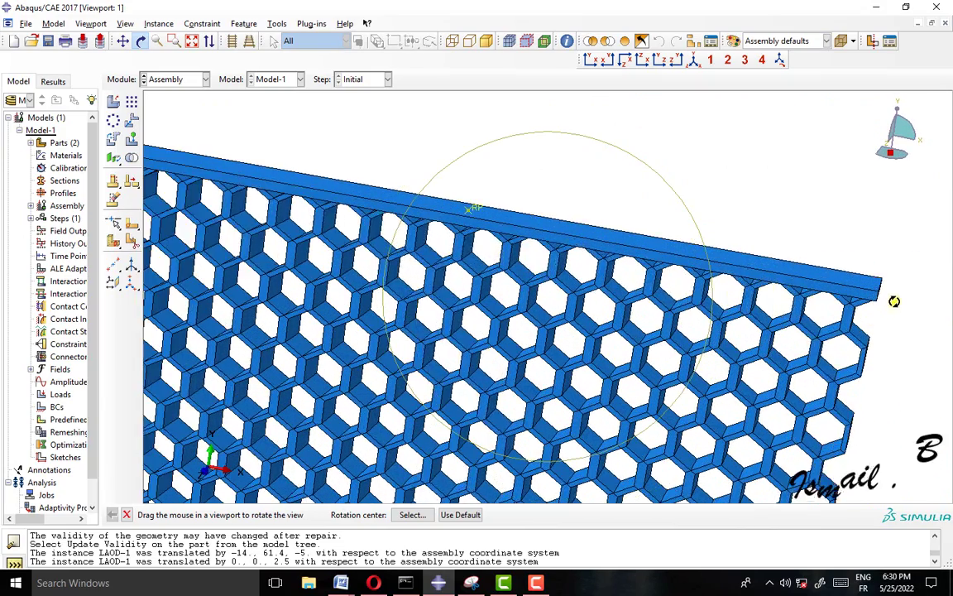
left_click(781, 41)
left_click(782, 72)
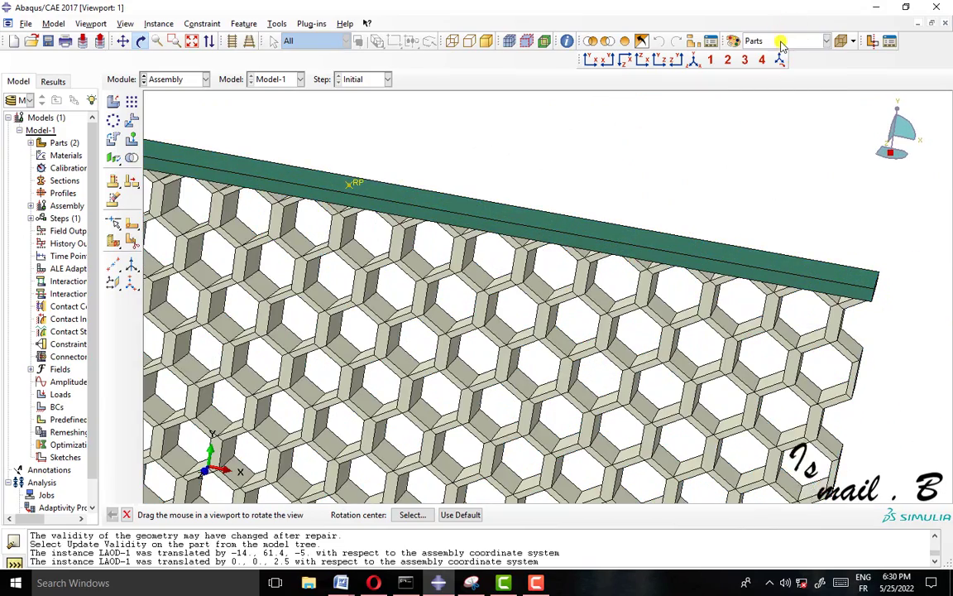
left_click_drag(944, 281, 719, 276)
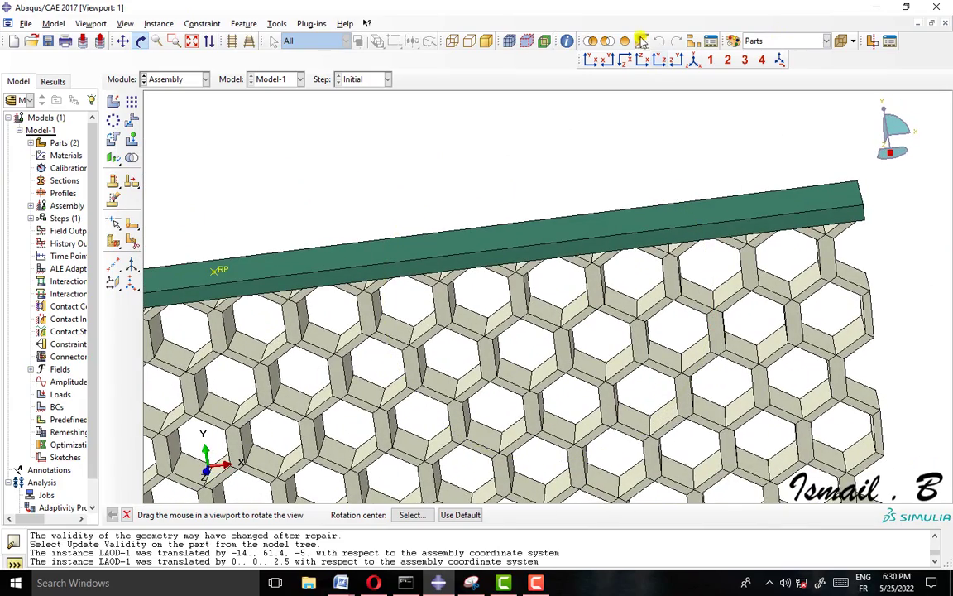
left_click(841, 41)
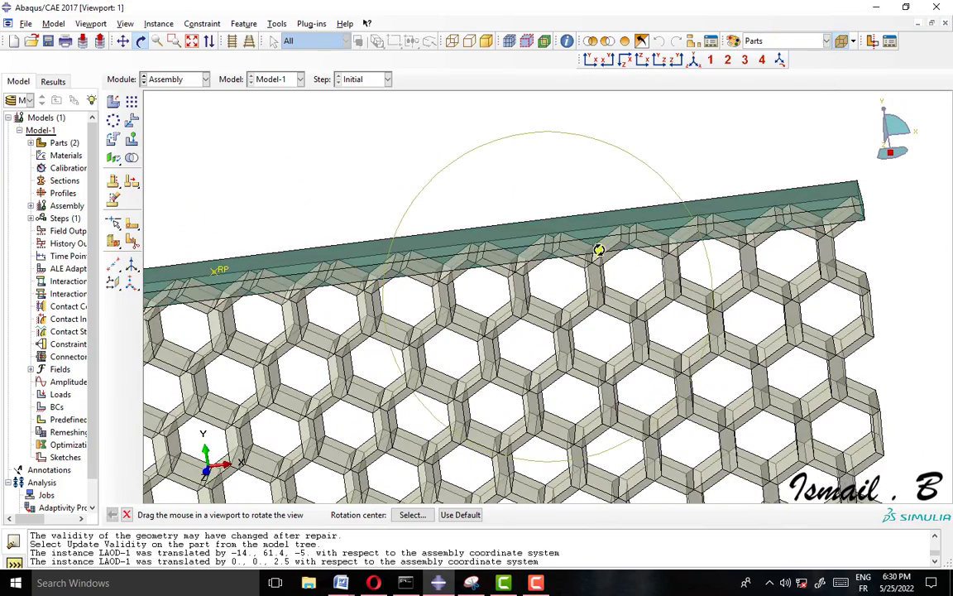
Step: Examine from the back and at an angle how the LAOD bar's ends and underside meet the honeycomb's uppermost cell walls
left_click_drag(598, 250, 561, 263)
left_click_drag(765, 129, 635, 84)
left_click(607, 60)
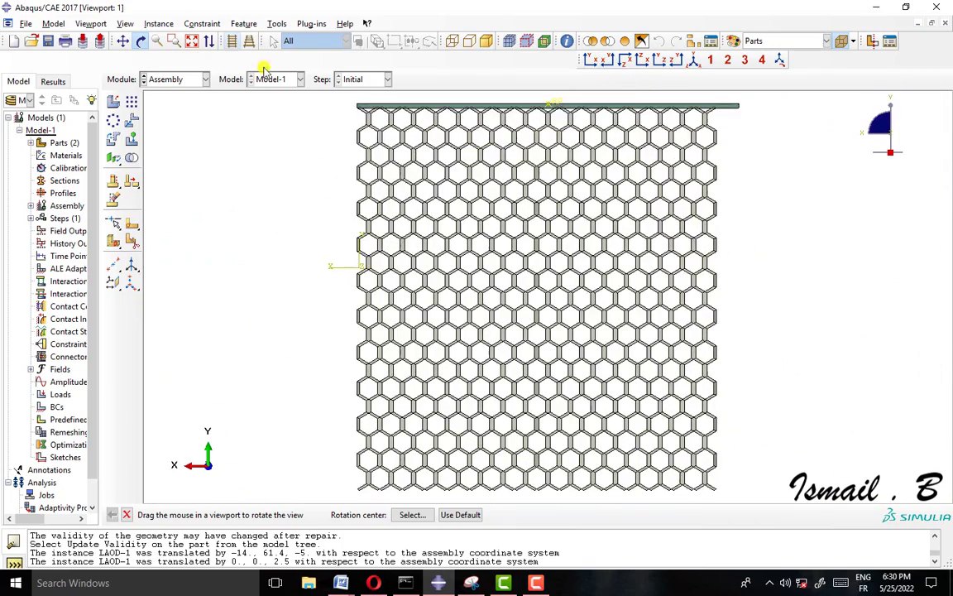
left_click_drag(366, 102, 354, 96)
scroll(355, 96, "down", 6)
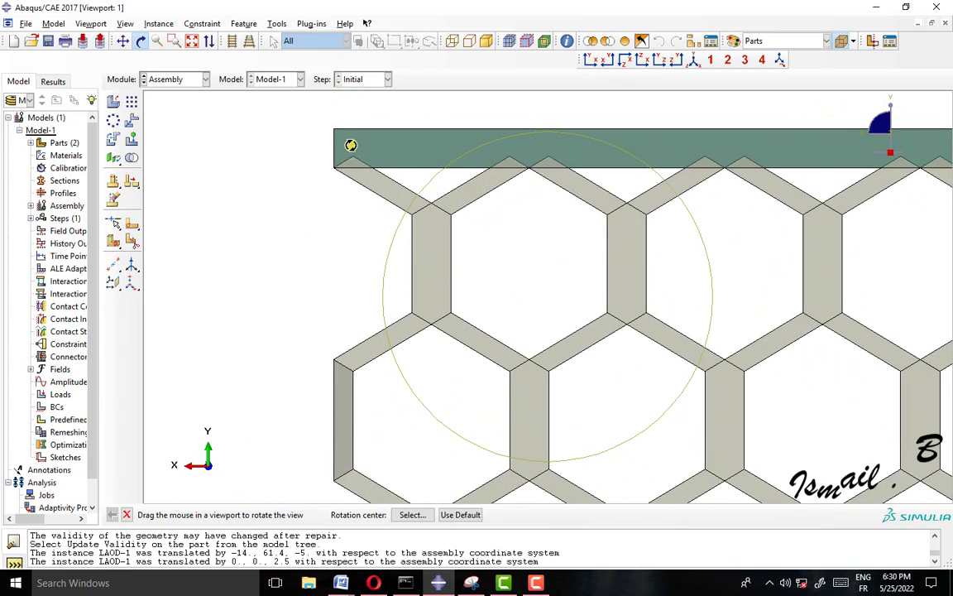
scroll(356, 145, "up", 3)
scroll(368, 139, "down", 3)
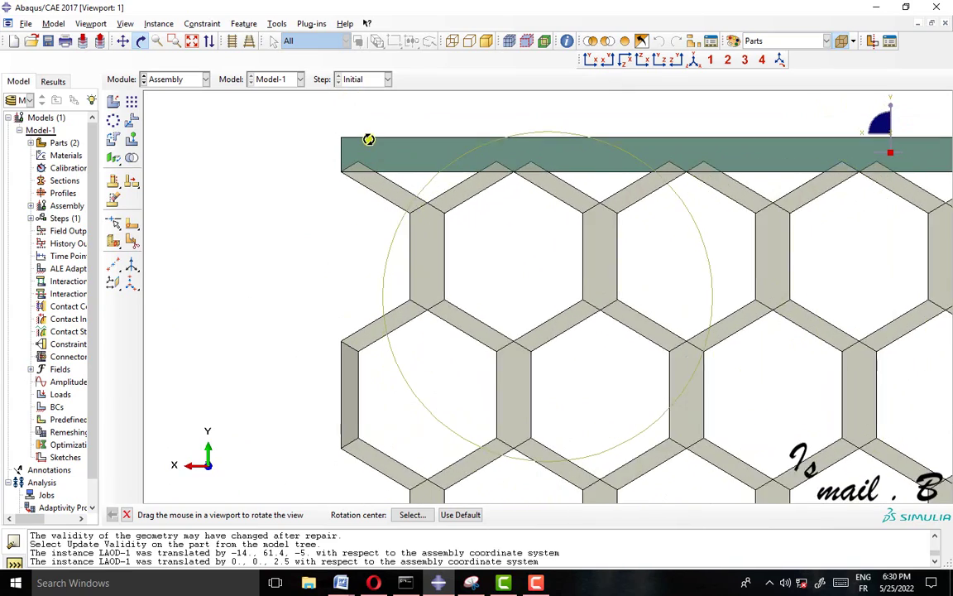
scroll(369, 139, "down", 3)
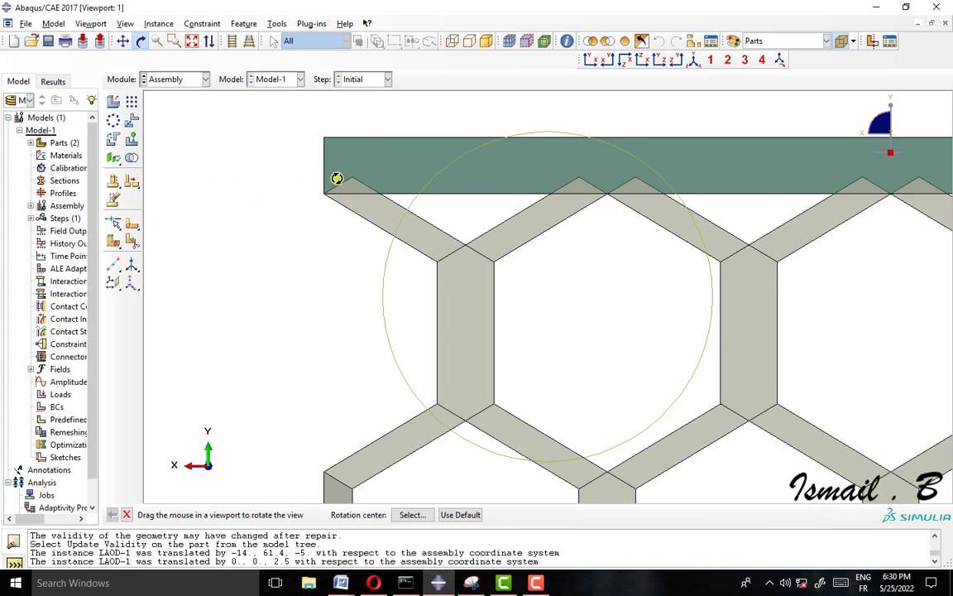
left_click_drag(374, 208, 534, 238)
left_click_drag(697, 243, 656, 205)
left_click_drag(509, 210, 344, 248)
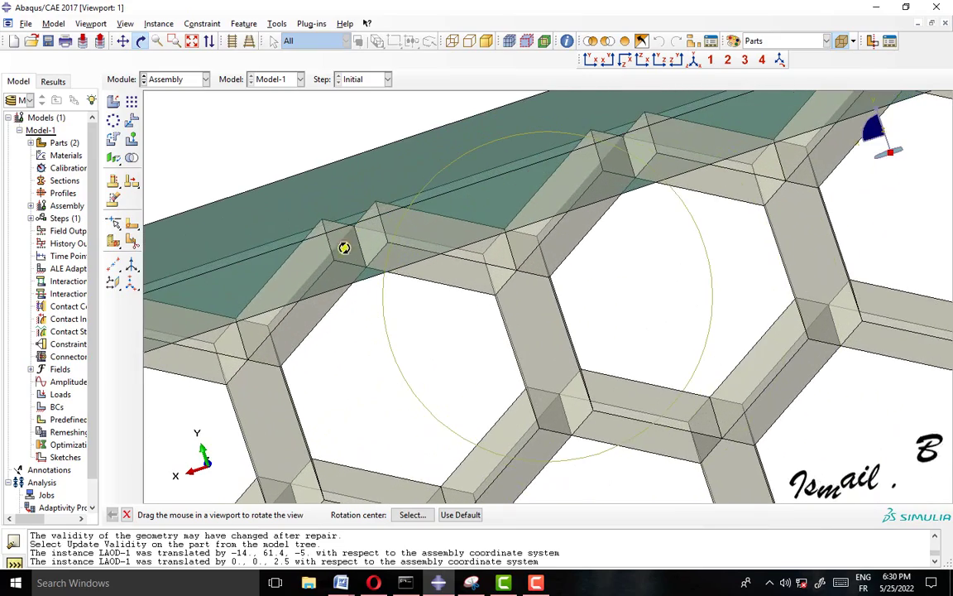
scroll(320, 244, "down", 10)
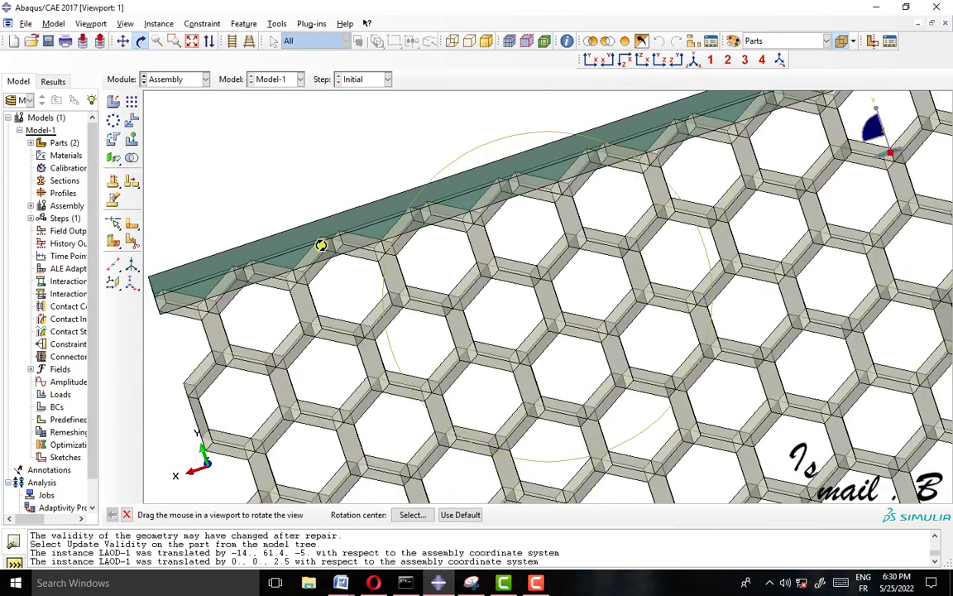
scroll(320, 245, "down", 5)
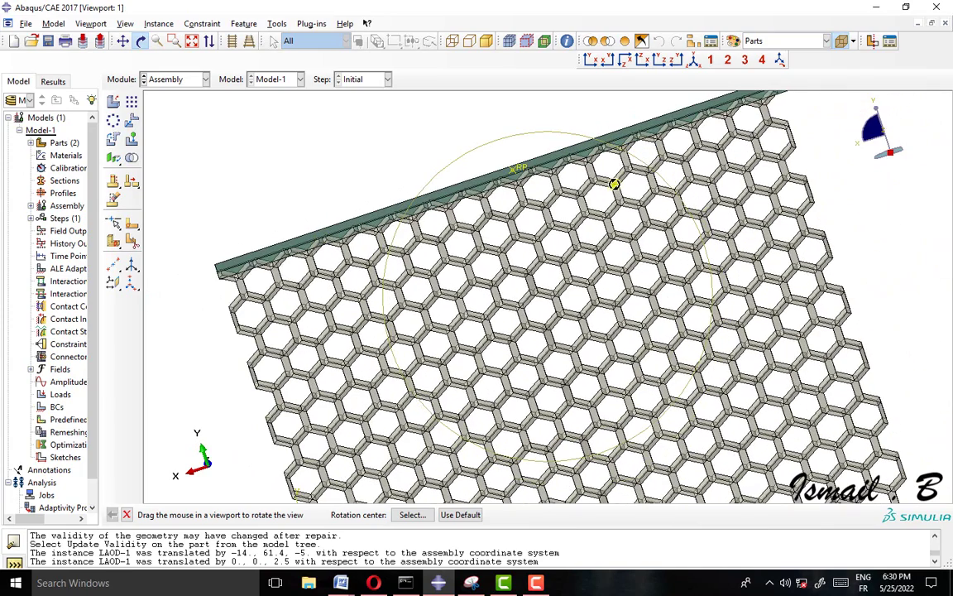
left_click_drag(560, 169, 465, 173)
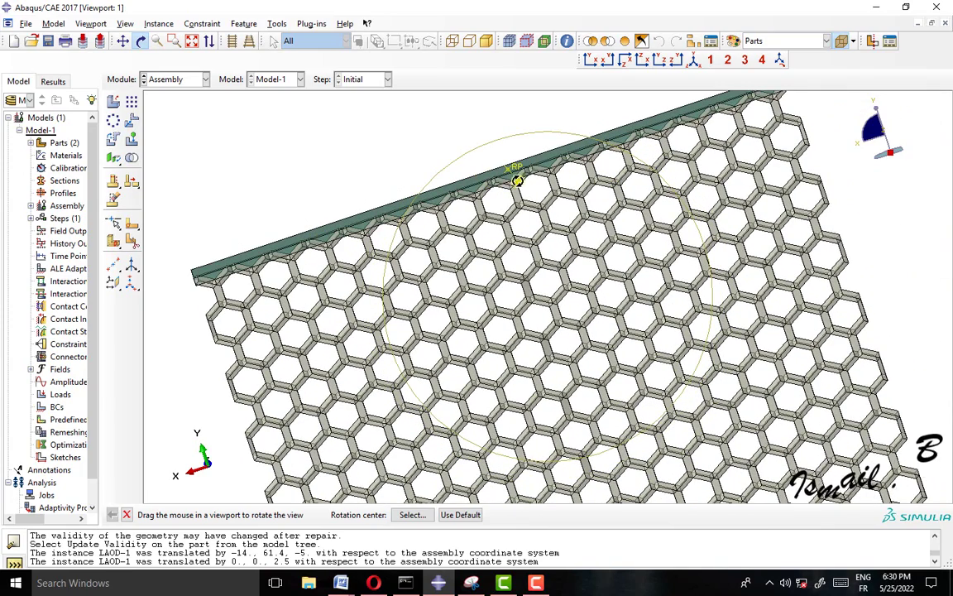
scroll(502, 195, "up", 5)
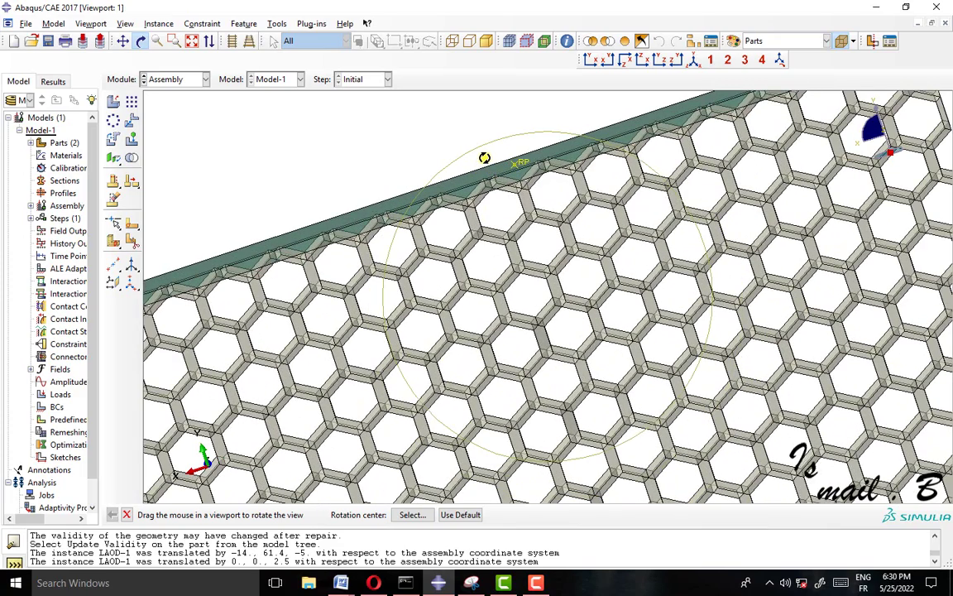
Step: Translate the LAOD instance from its lower end corner to the uppermost corner of the honeycomb's end cell wall
scroll(485, 157, "up", 5)
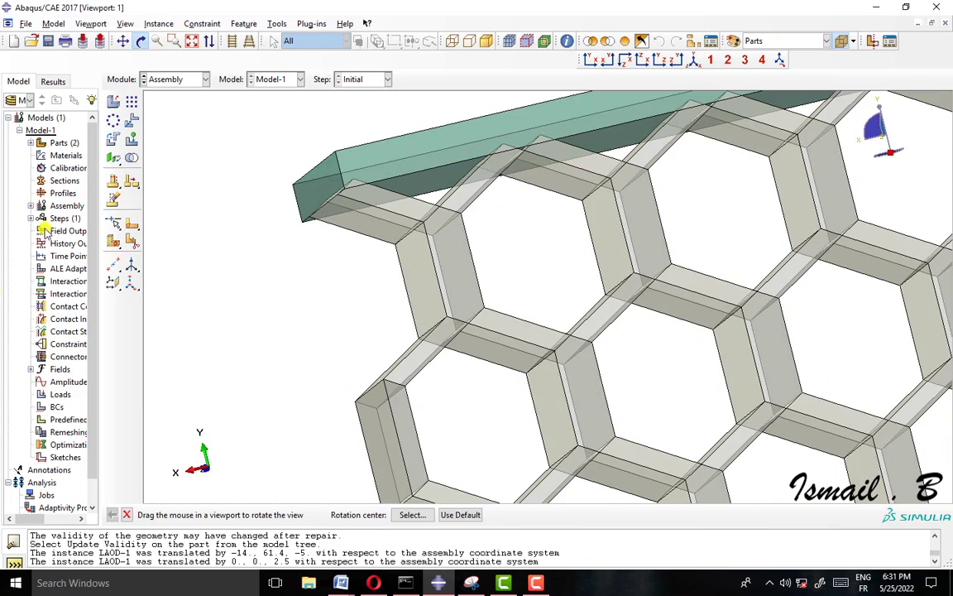
left_click(132, 119)
left_click(432, 188)
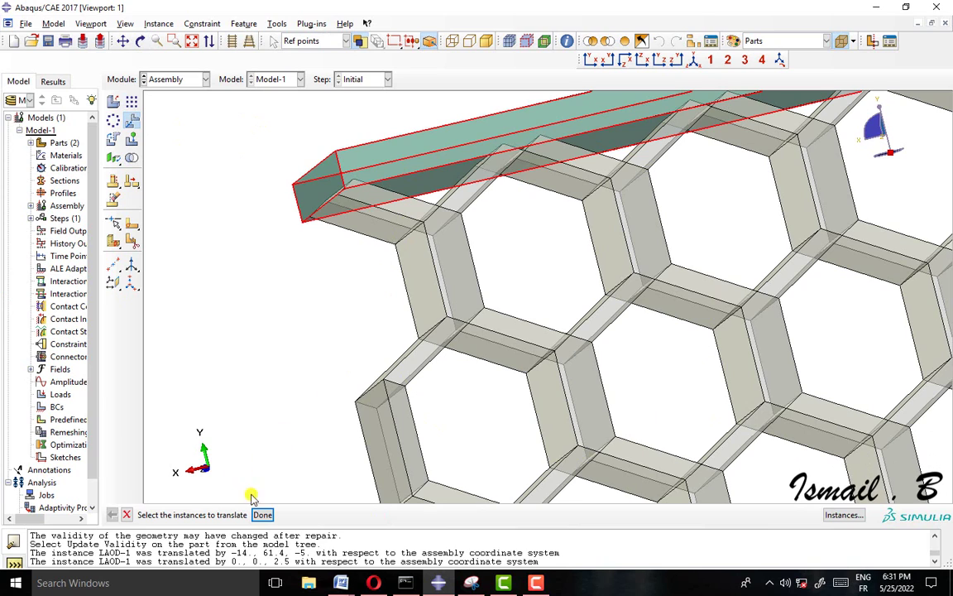
left_click(262, 515)
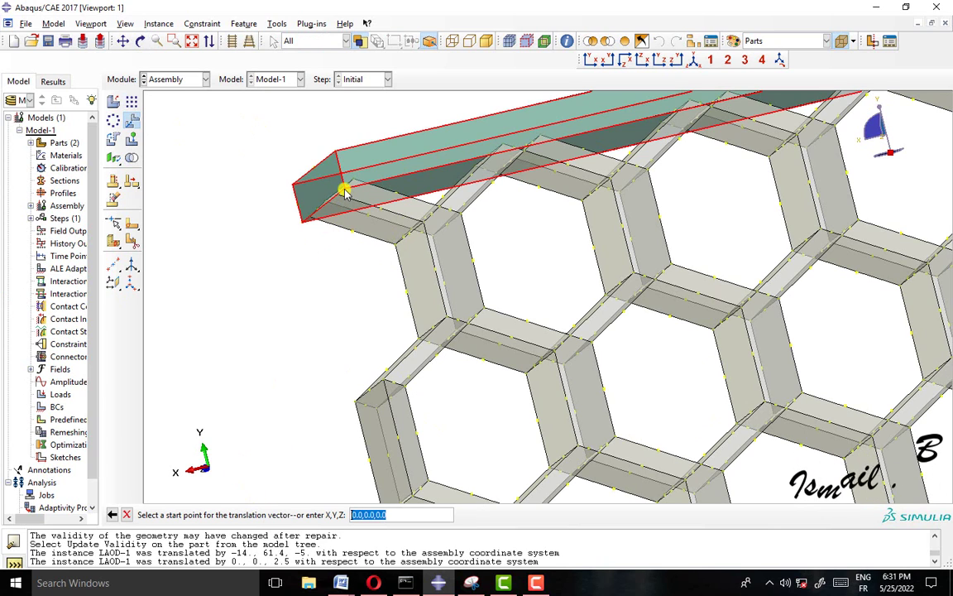
left_click(342, 188)
left_click(353, 181)
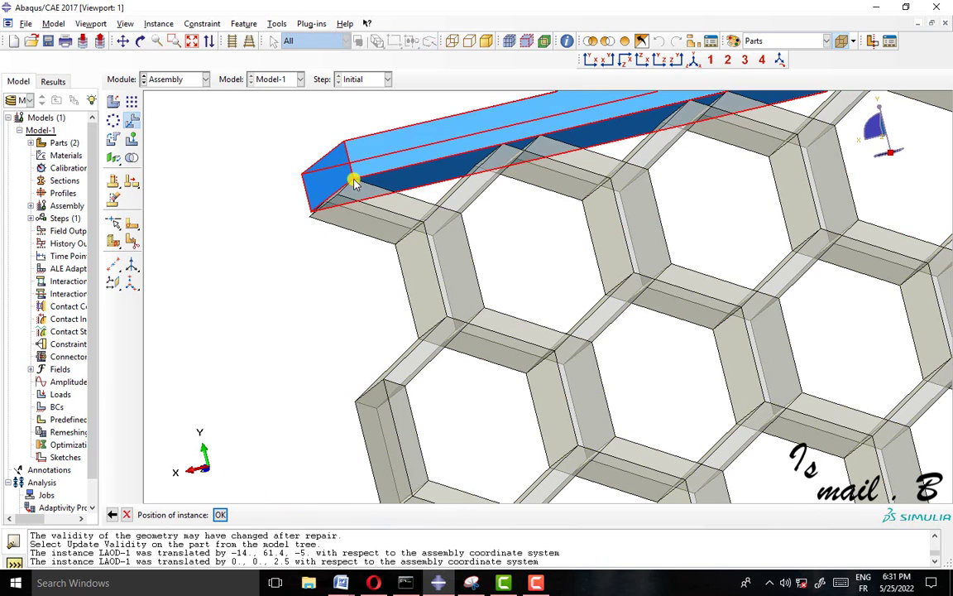
left_click(219, 514)
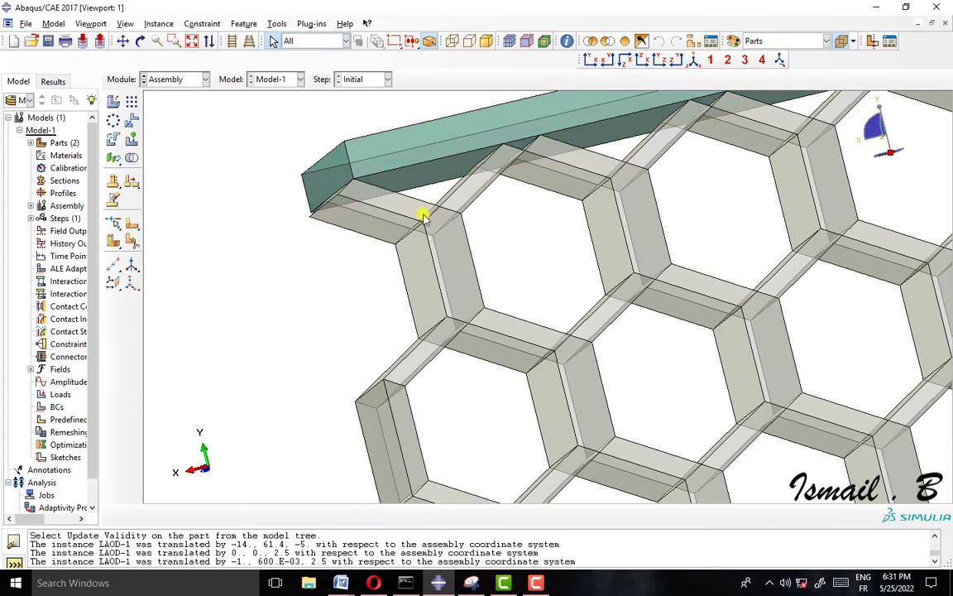
Step: Translate the repositioned LAOD instance by a vector of 0, 0, 2.5 in the assembly coordinate system
scroll(422, 216, "down", 5)
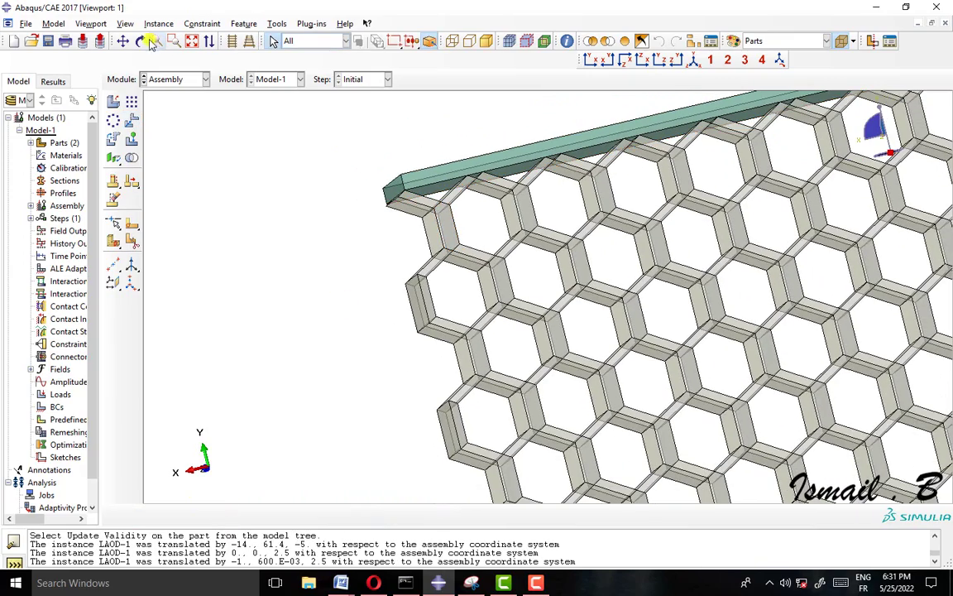
left_click(142, 42)
left_click_drag(398, 258, 651, 276)
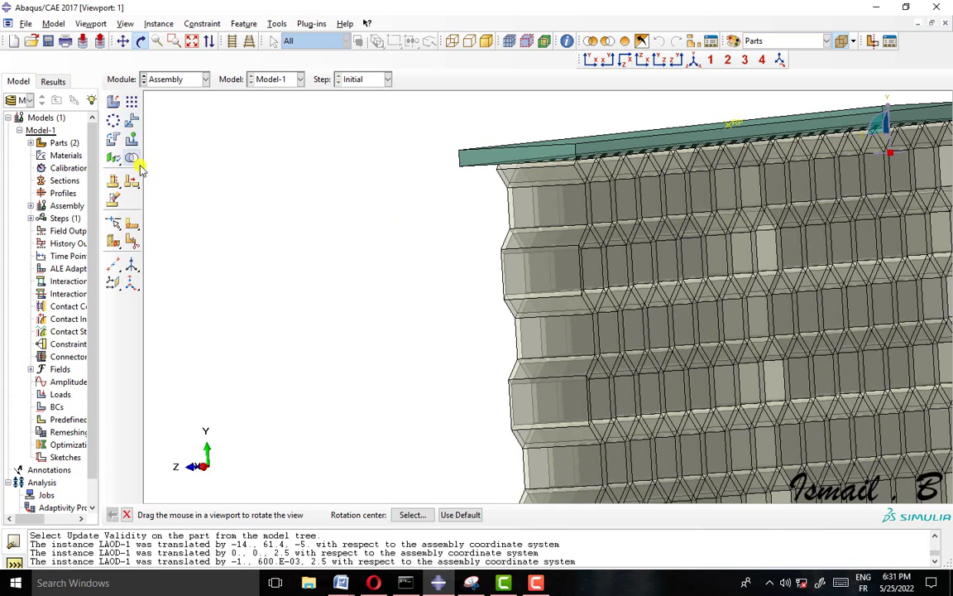
left_click(132, 122)
left_click(506, 158)
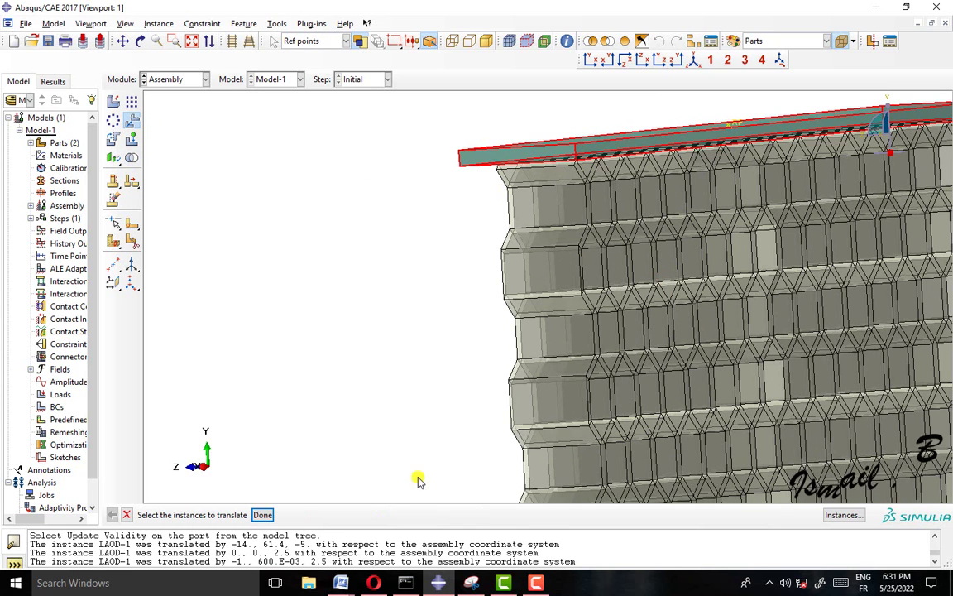
left_click(265, 514)
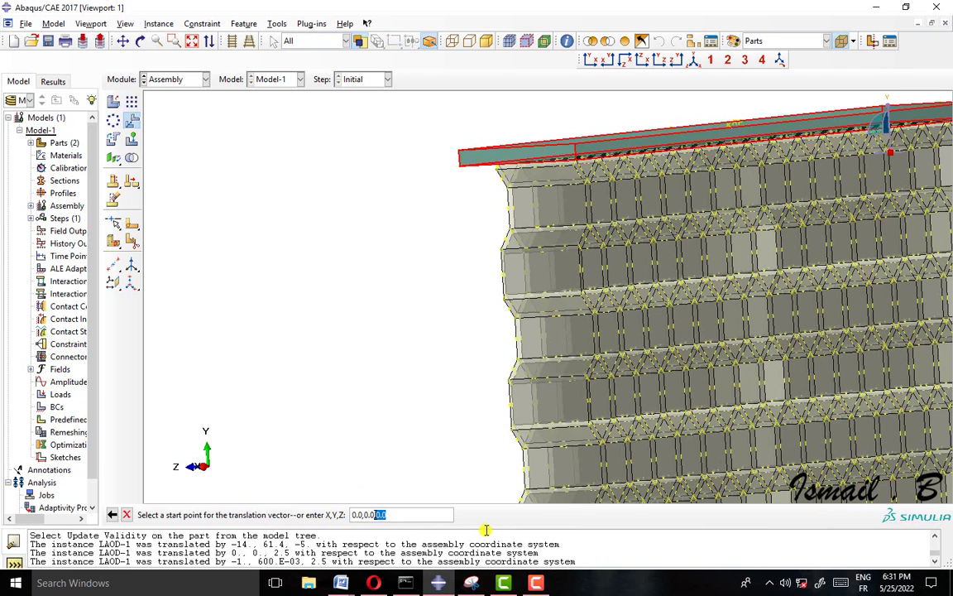
key("Return")
key("Return")
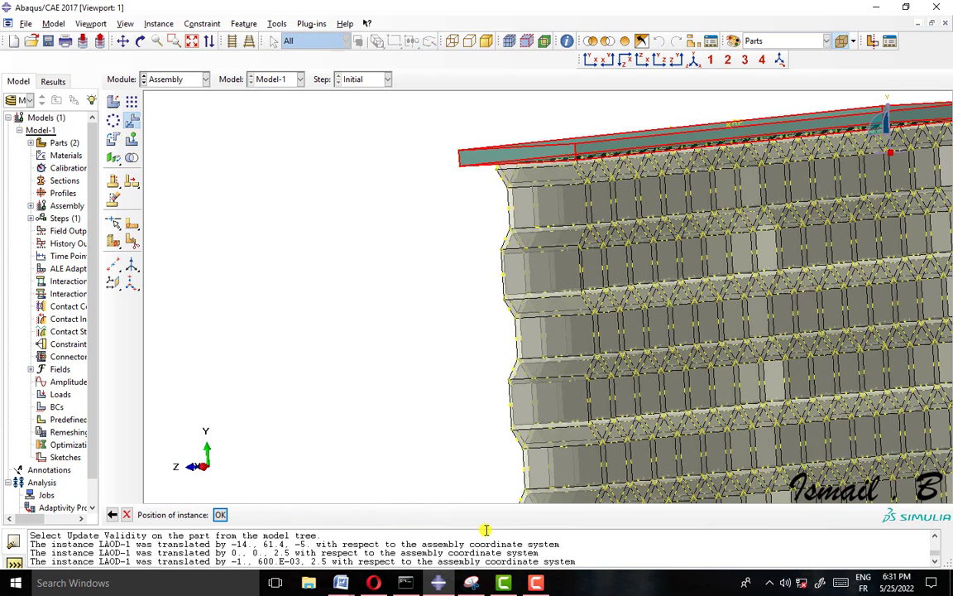
left_click(219, 514)
scroll(477, 179, "down", 3)
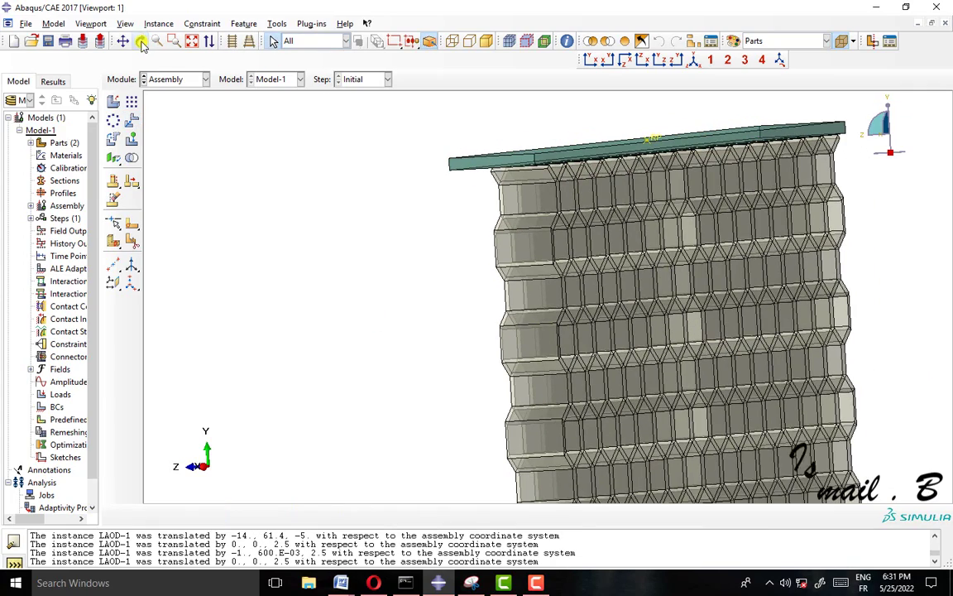
Step: Translate the LAOD instance by -5 along Z to center it over the honeycomb's thickness
left_click(142, 41)
left_click_drag(518, 313, 521, 273)
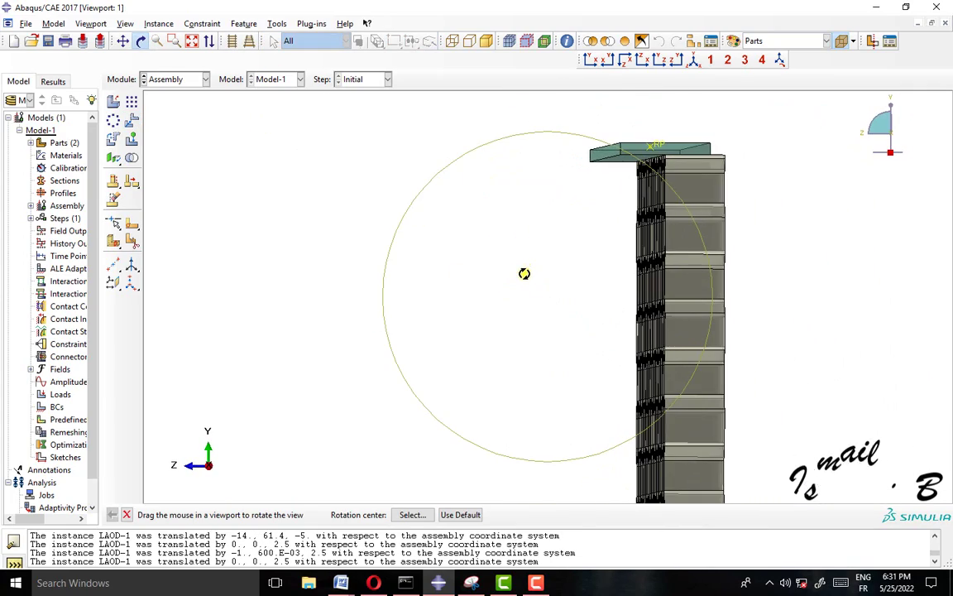
left_click(132, 120)
left_click(612, 150)
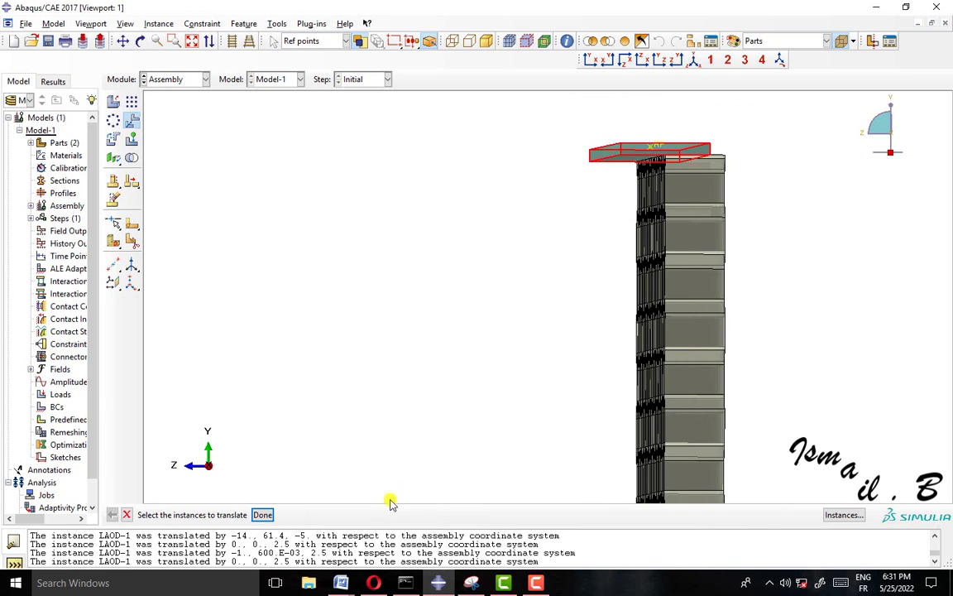
left_click(263, 515)
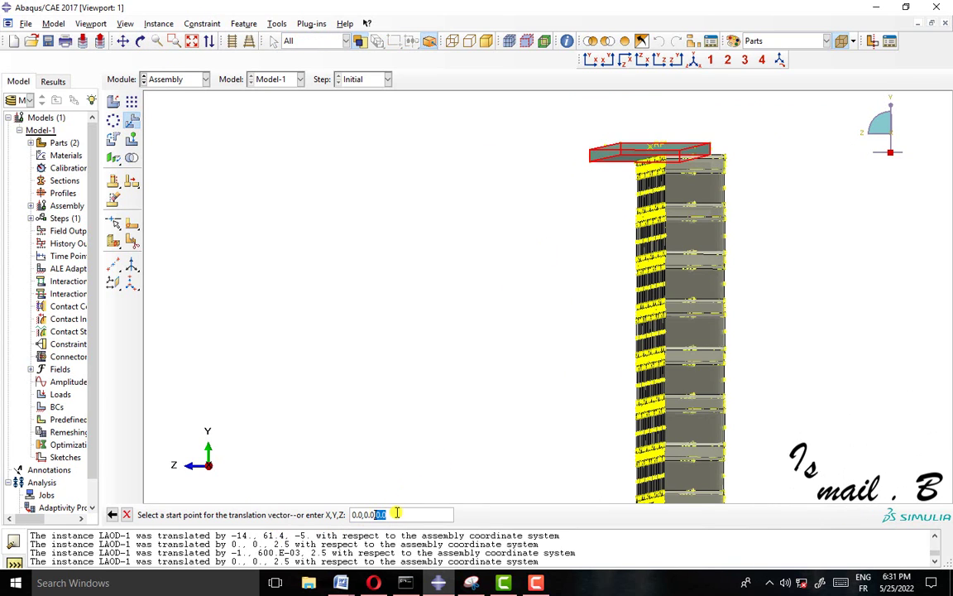
key("Return")
key("Return")
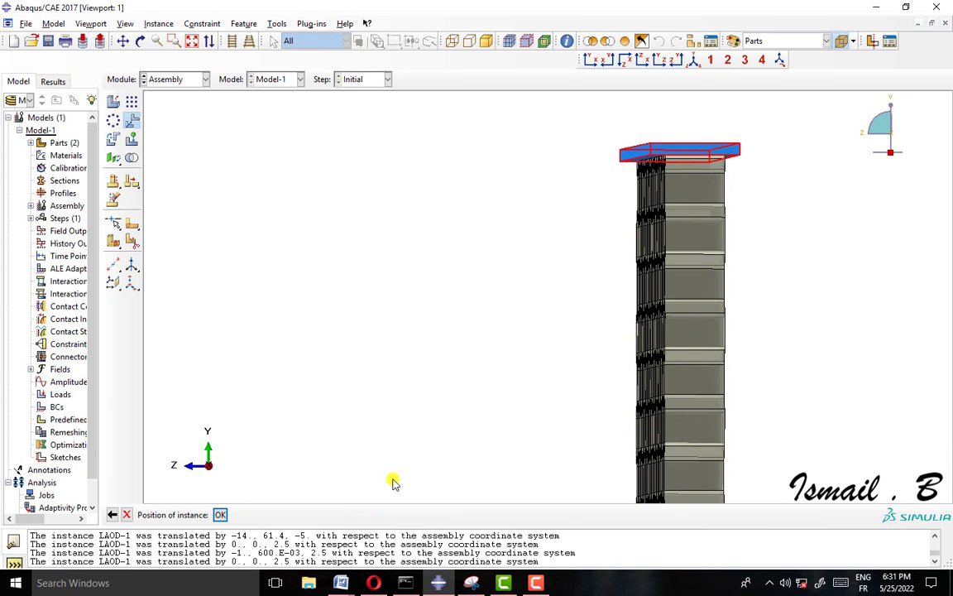
left_click(220, 515)
left_click(140, 42)
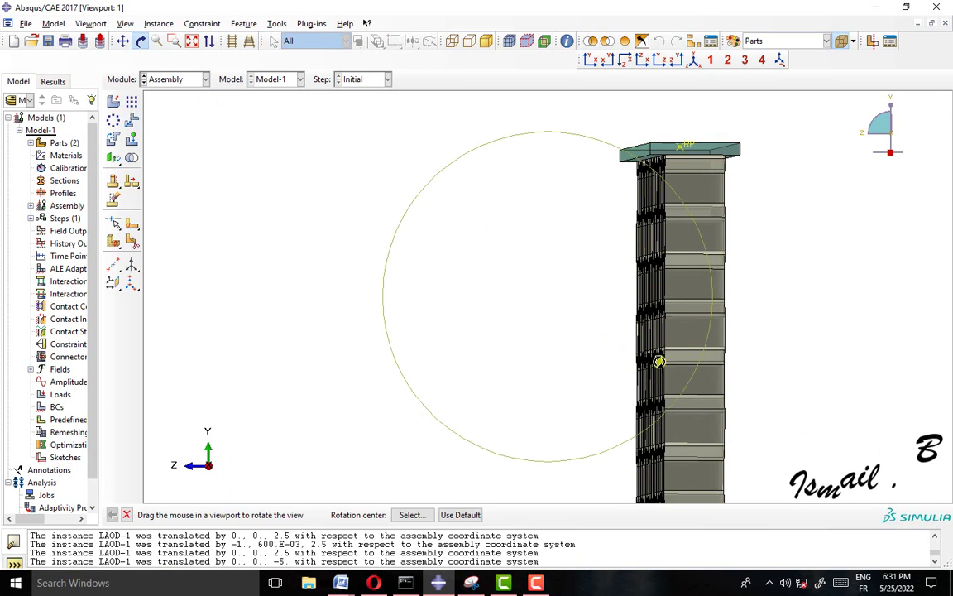
left_click_drag(659, 362, 409, 187)
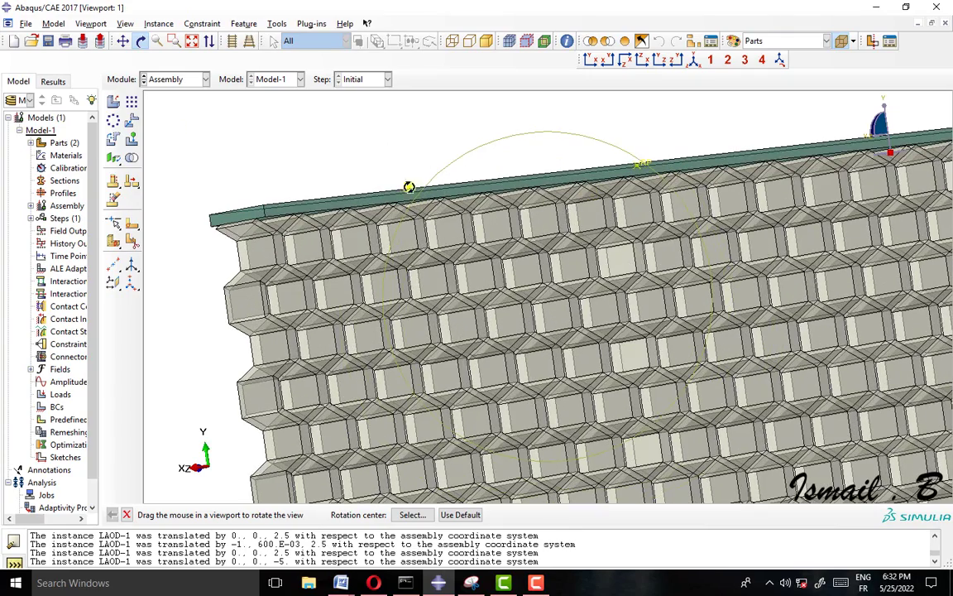
left_click(133, 120)
left_click(281, 213)
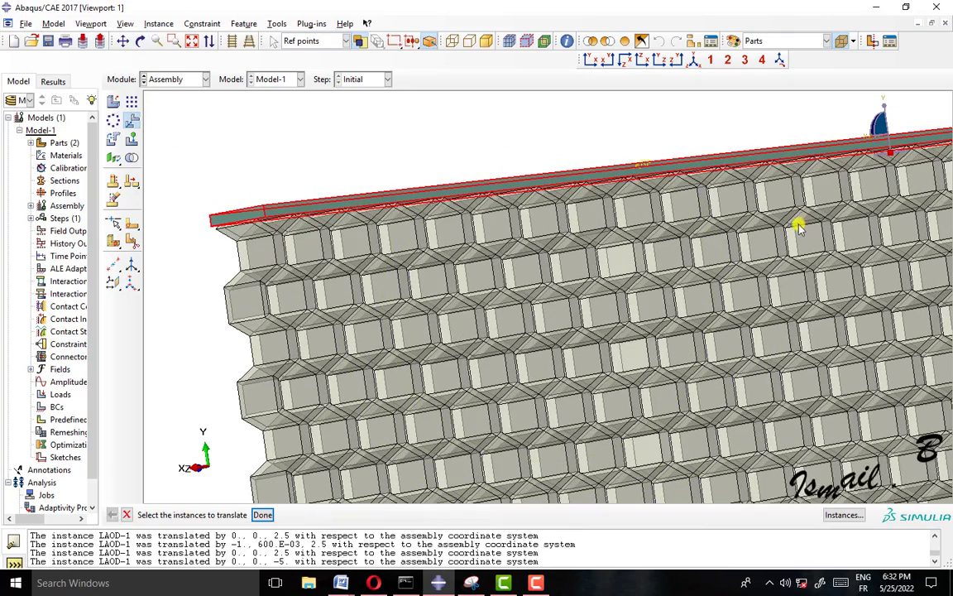
left_click(263, 515)
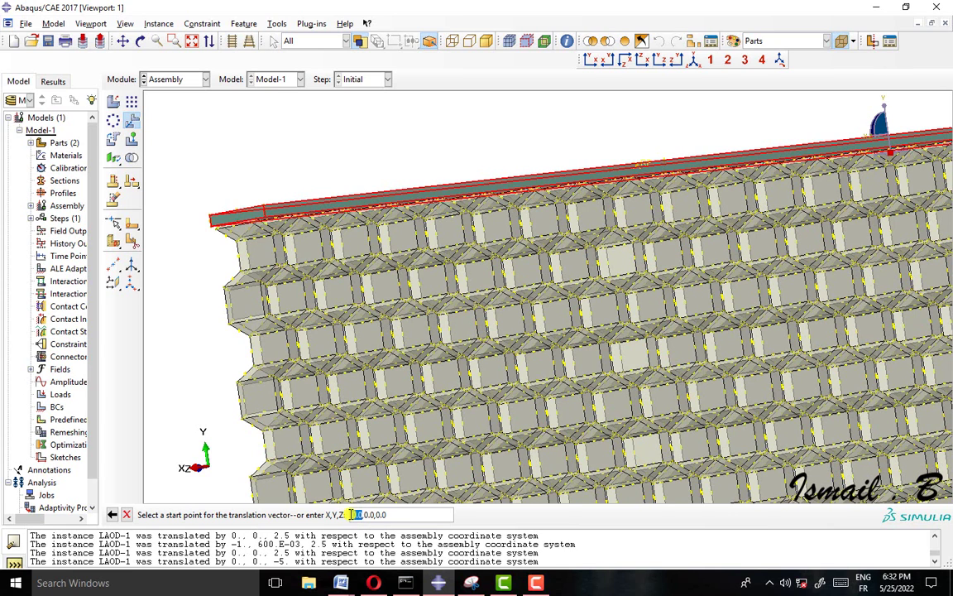
key("Return")
key("Return")
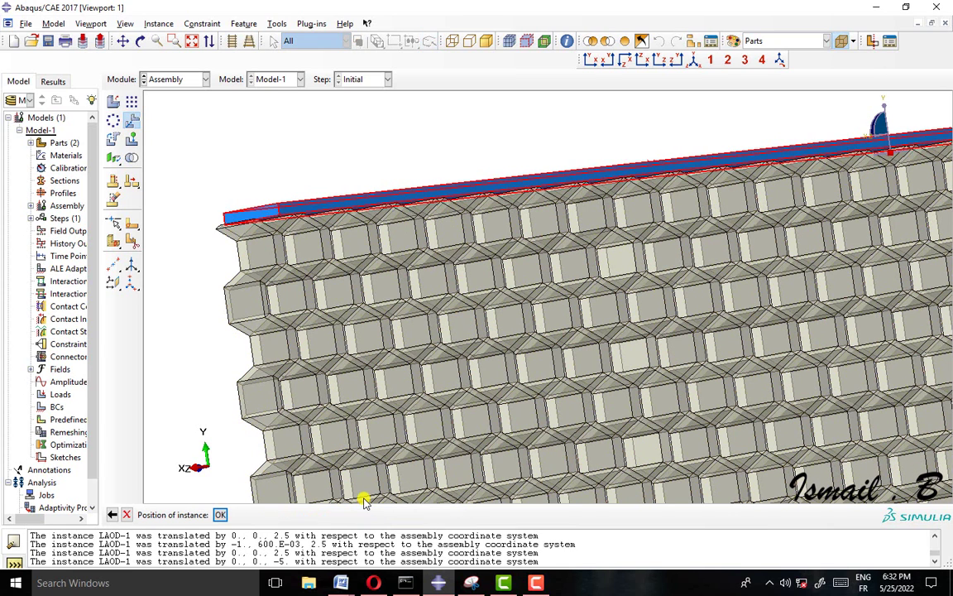
left_click(129, 515)
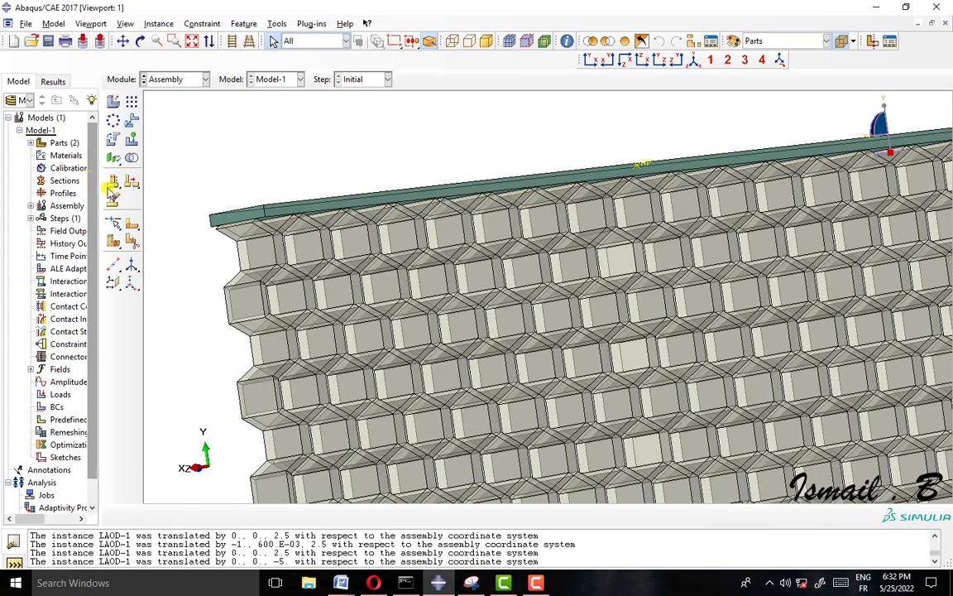
Step: Translate the LAOD instance by a vector of 5, 0, 0 in the assembly coordinate system
left_click(334, 201)
left_click(248, 447, "shift")
left_click(262, 514)
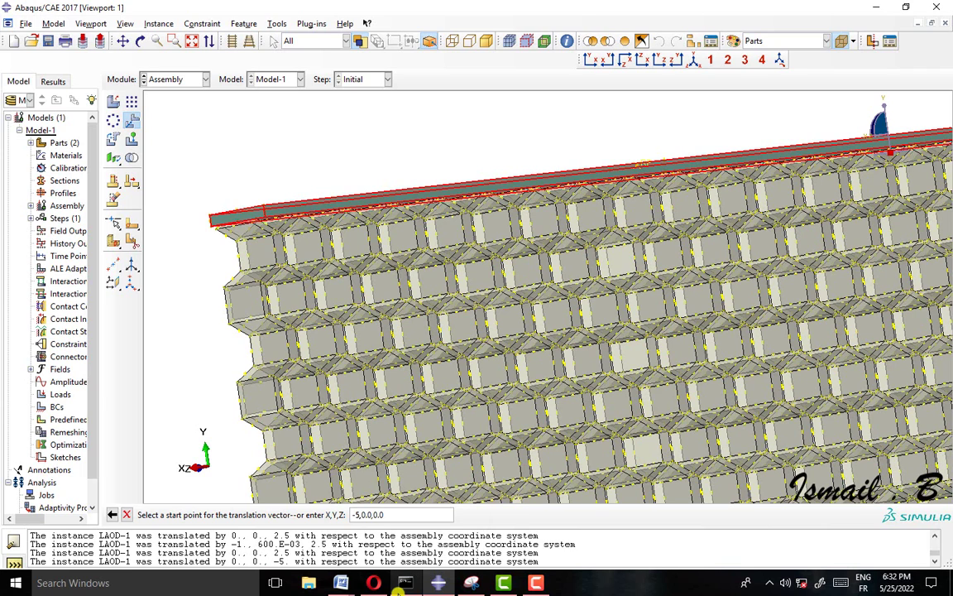
key("Return")
key("Return")
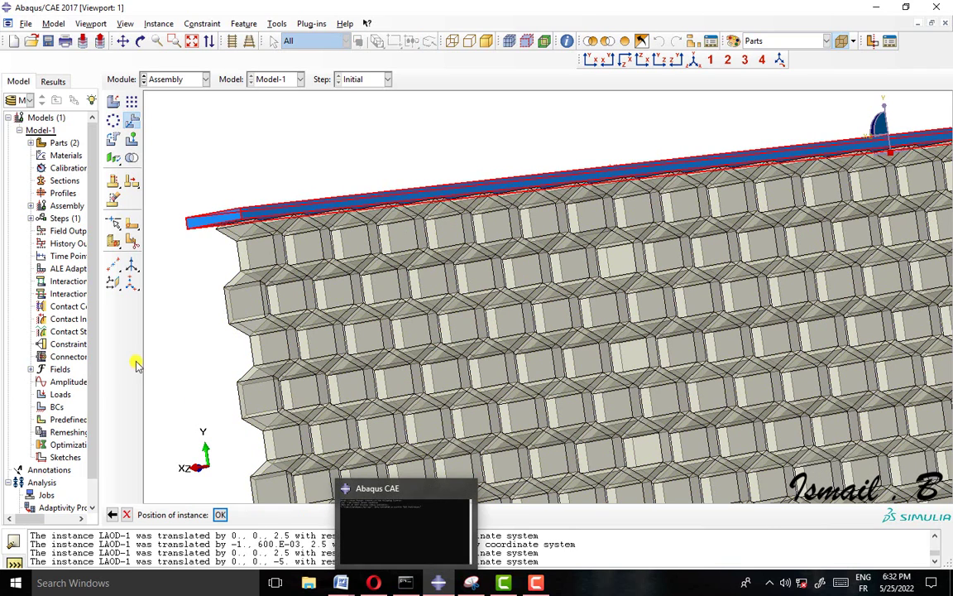
key("Return")
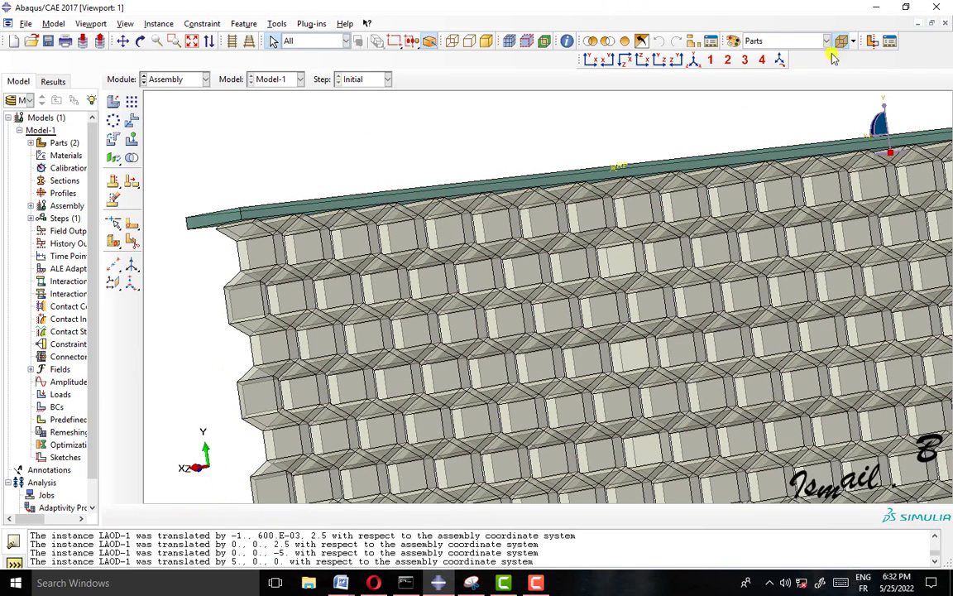
Step: Examine the whole assembly from isometric, front and underside views, checking how the LAOD bar overhangs both ends of the honeycomb
scroll(715, 272, "down", 5)
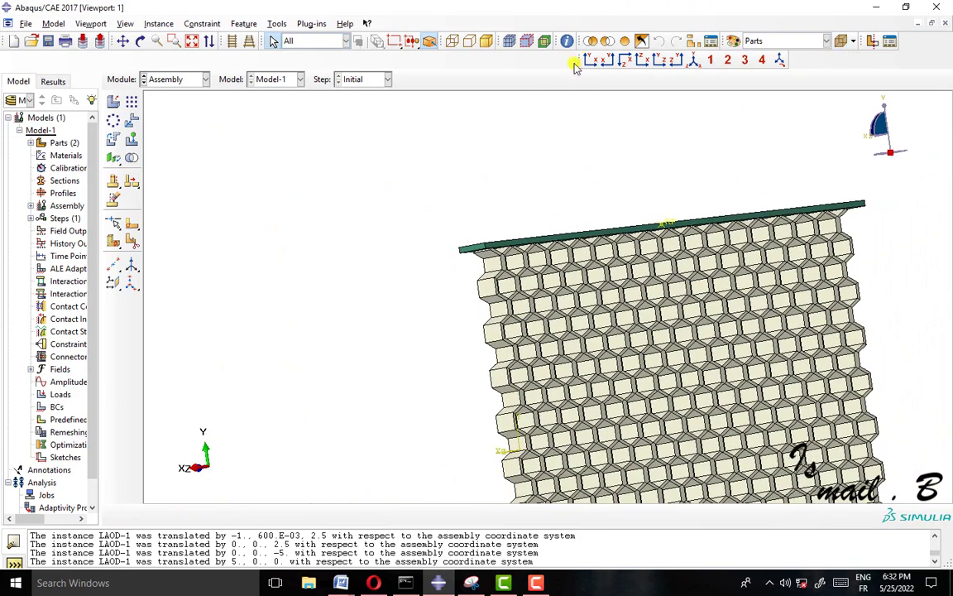
left_click(693, 60)
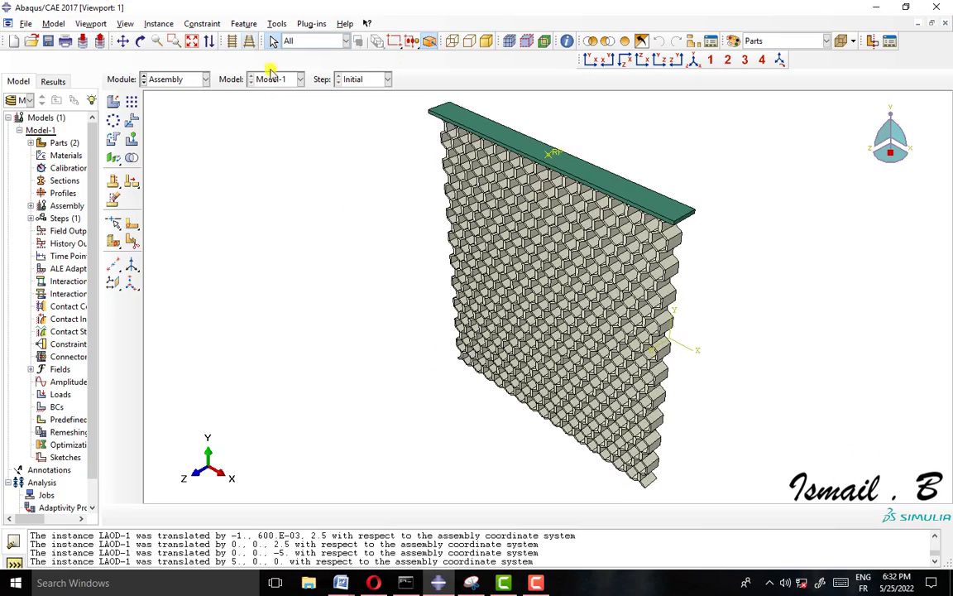
left_click(140, 41)
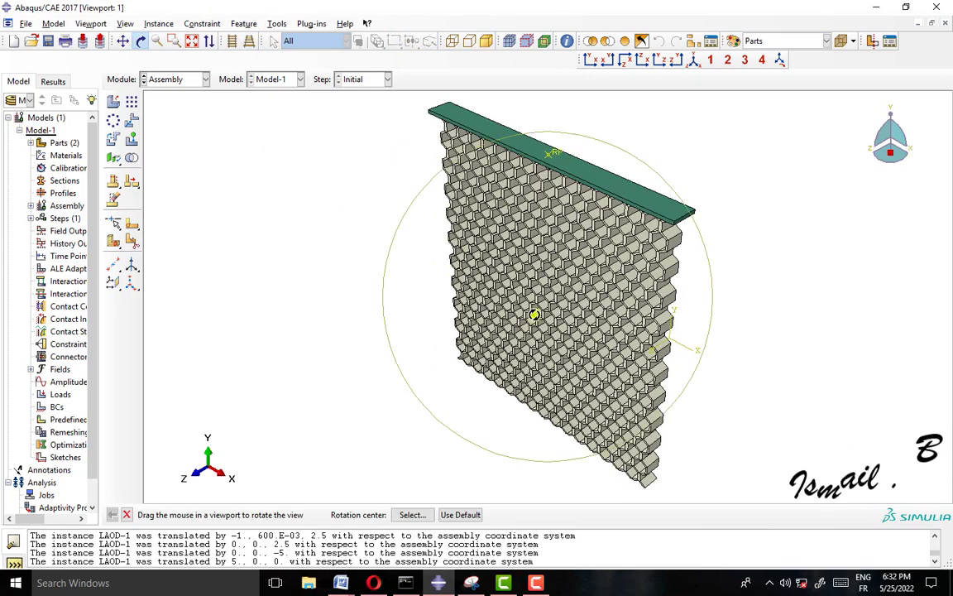
left_click_drag(532, 314, 575, 211)
left_click_drag(529, 180, 559, 136)
scroll(559, 136, "up", 2)
scroll(567, 190, "down", 3)
left_click_drag(570, 211, 579, 283)
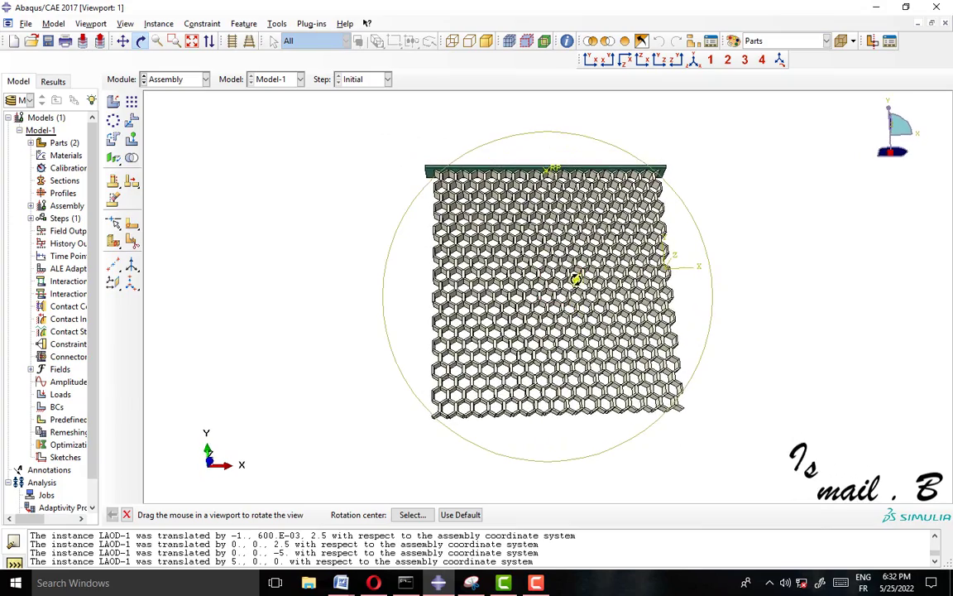
scroll(628, 304, "up", 4)
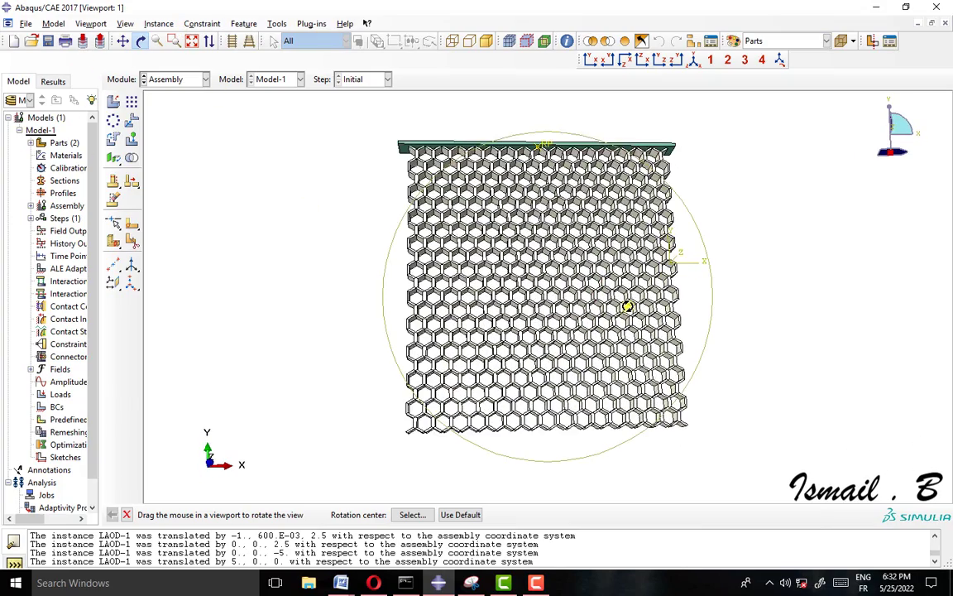
scroll(553, 153, "up", 2)
scroll(545, 149, "down", 3)
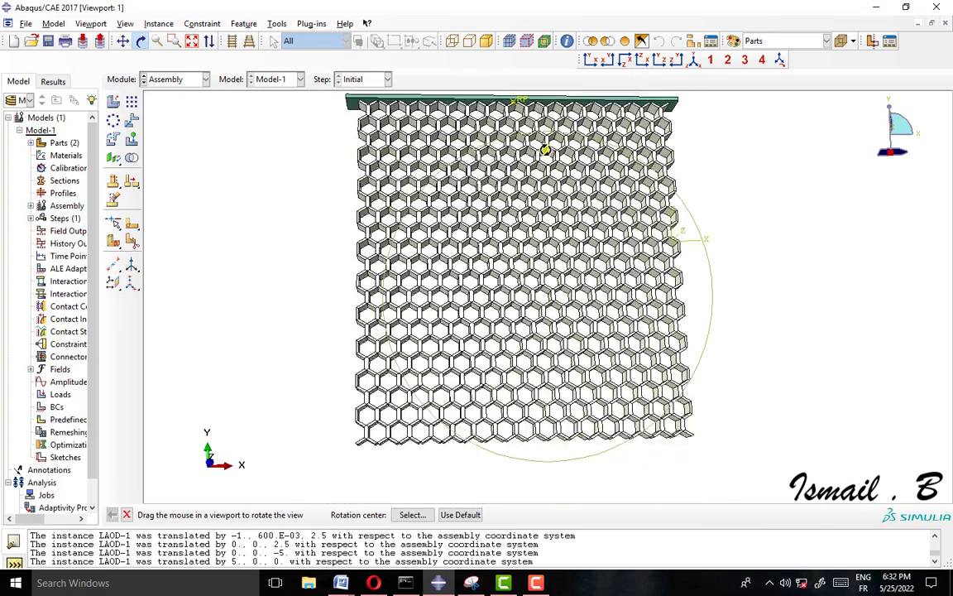
left_click_drag(544, 149, 482, 326)
left_click_drag(512, 163, 510, 164)
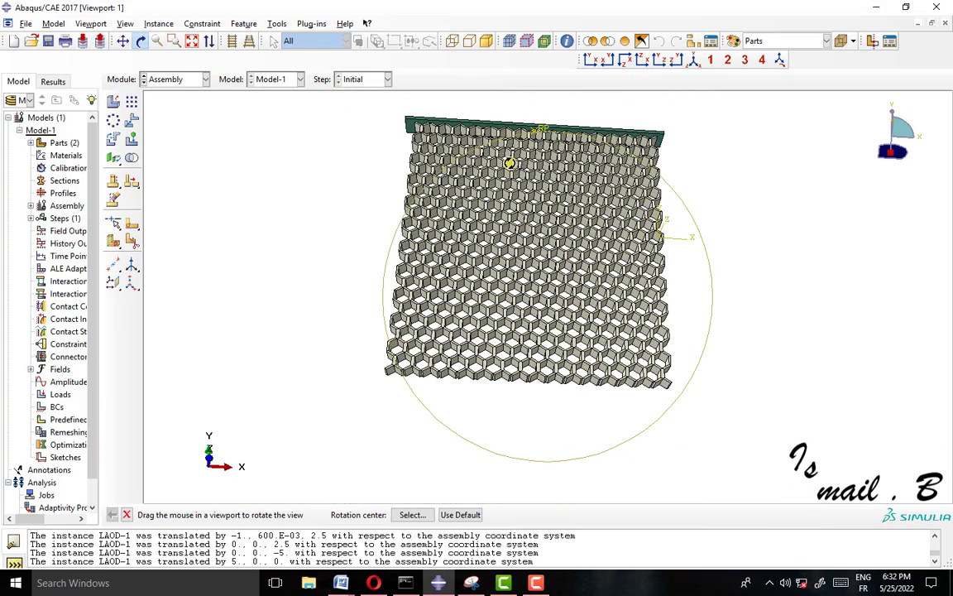
left_click(133, 121)
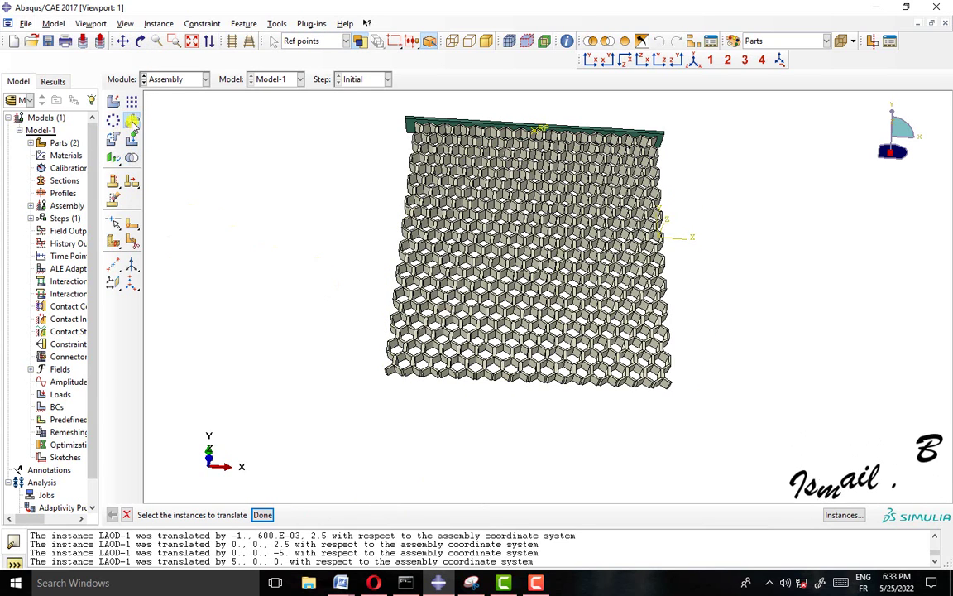
key("Escape")
Step: Measure the distance between the uppermost and lowest end-wall corners on the honeycomb's negative-X side
scroll(405, 129, "up", 5)
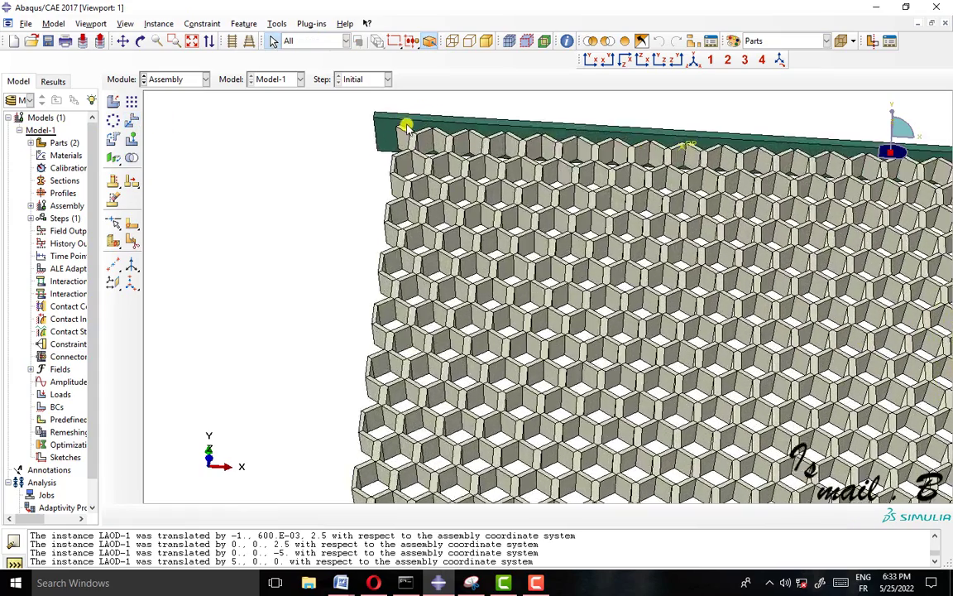
scroll(406, 126, "up", 8)
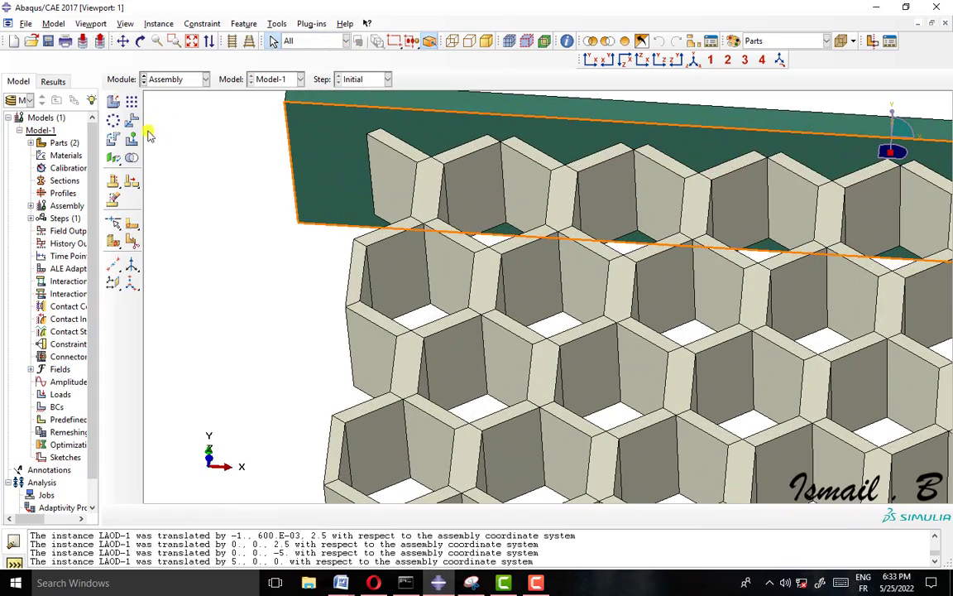
left_click(567, 42)
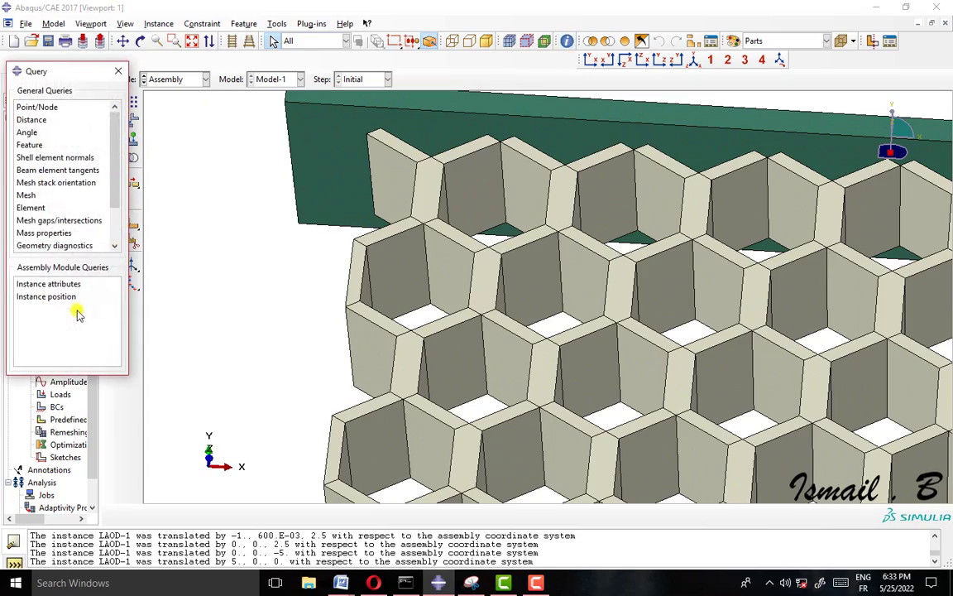
left_click(27, 121)
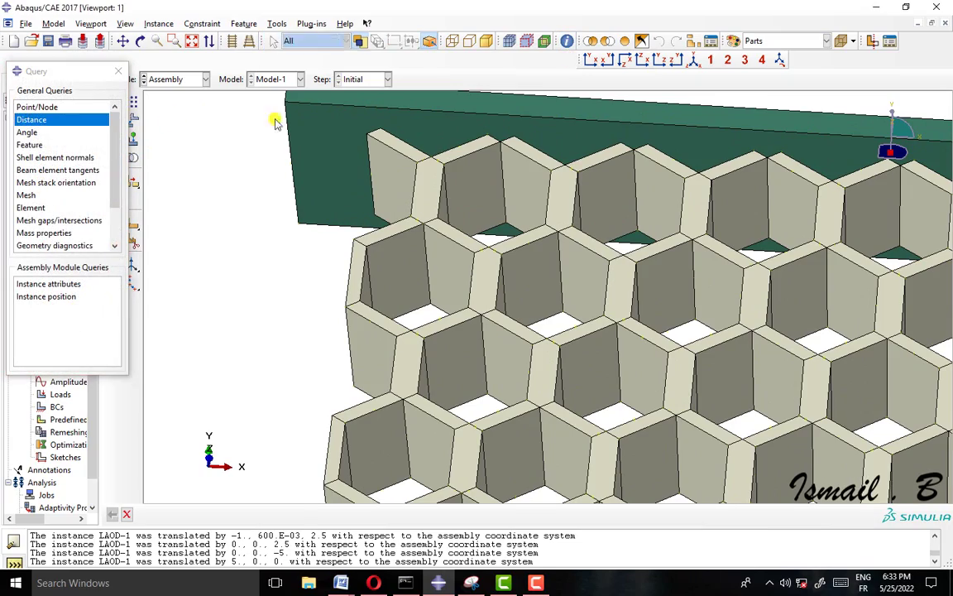
left_click(381, 133)
scroll(455, 234, "down", 6)
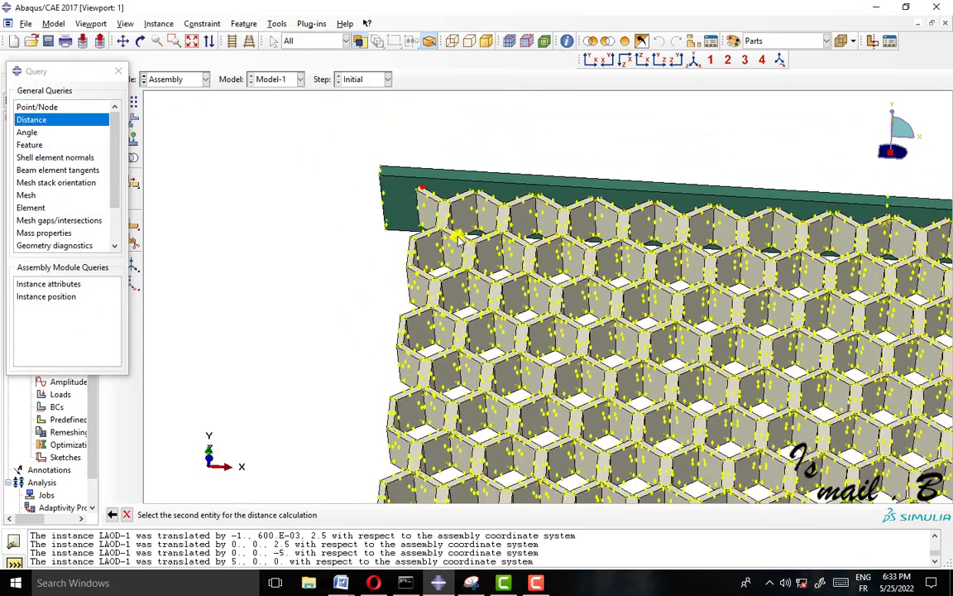
scroll(460, 236, "down", 5)
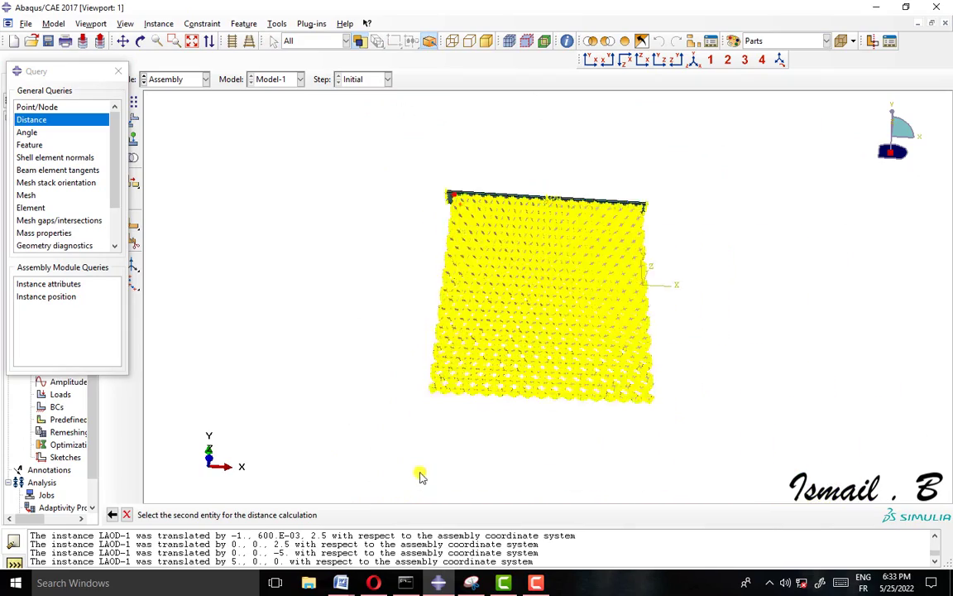
scroll(456, 346, "up", 3)
scroll(455, 346, "up", 5)
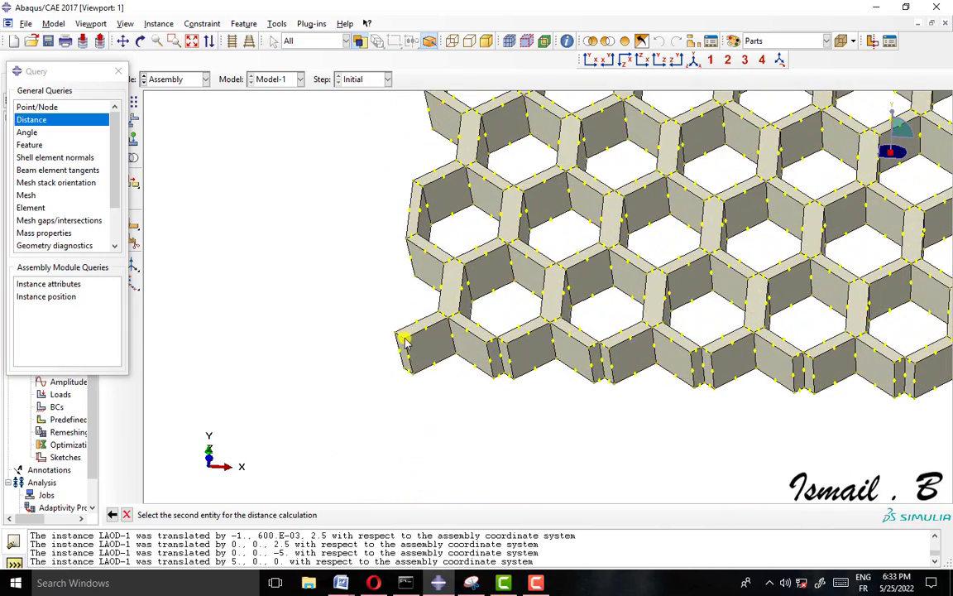
left_click(405, 345)
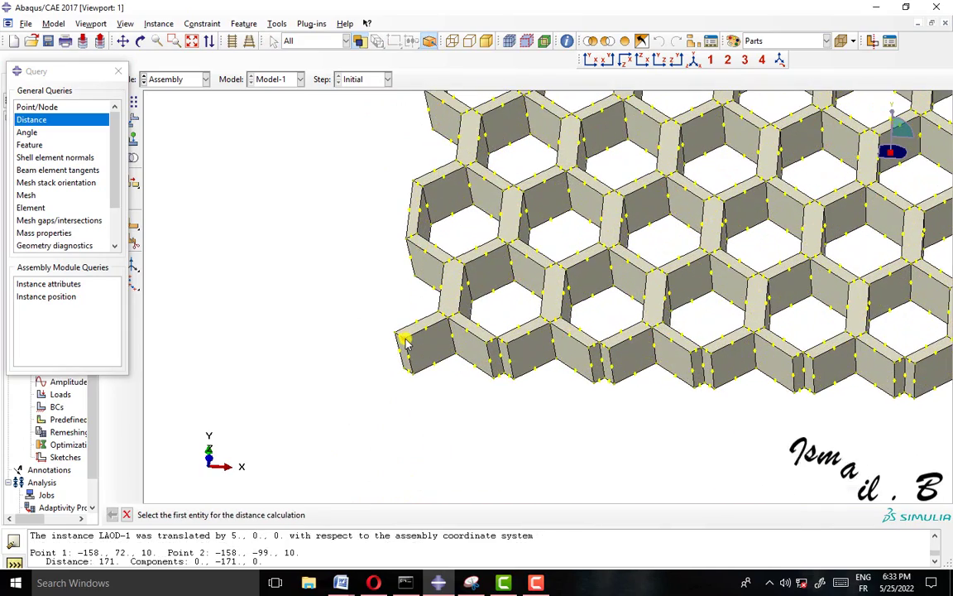
left_click_drag(106, 562, 263, 562)
left_click(100, 562)
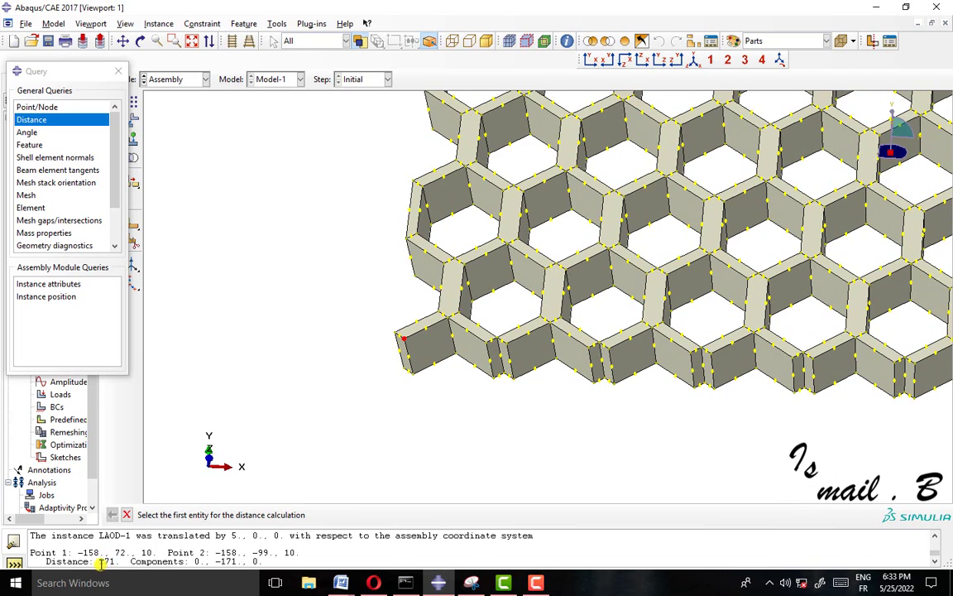
left_click(118, 72)
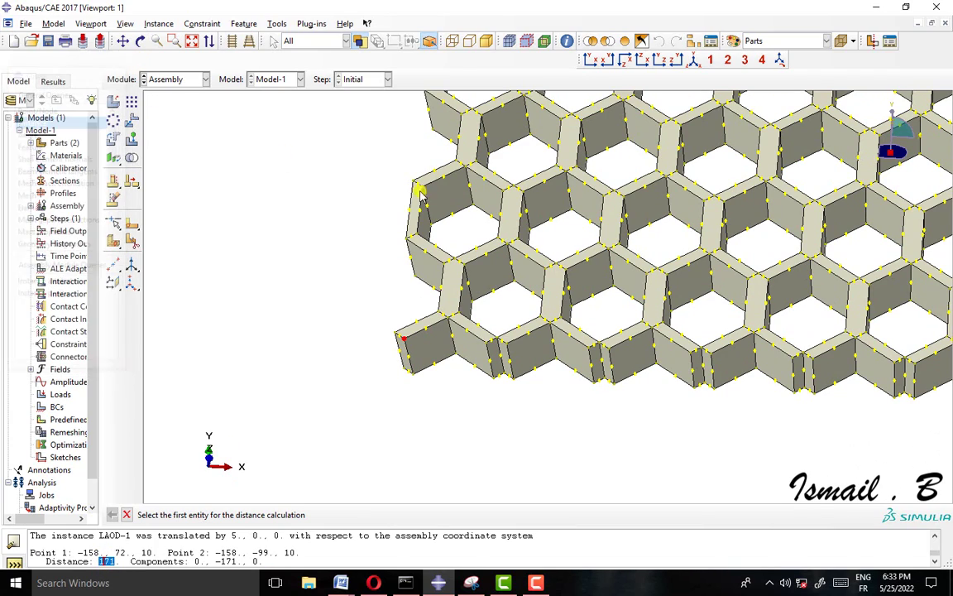
Step: Add a second dependent instance of the LAOD part to the assembly
scroll(574, 242, "down", 5)
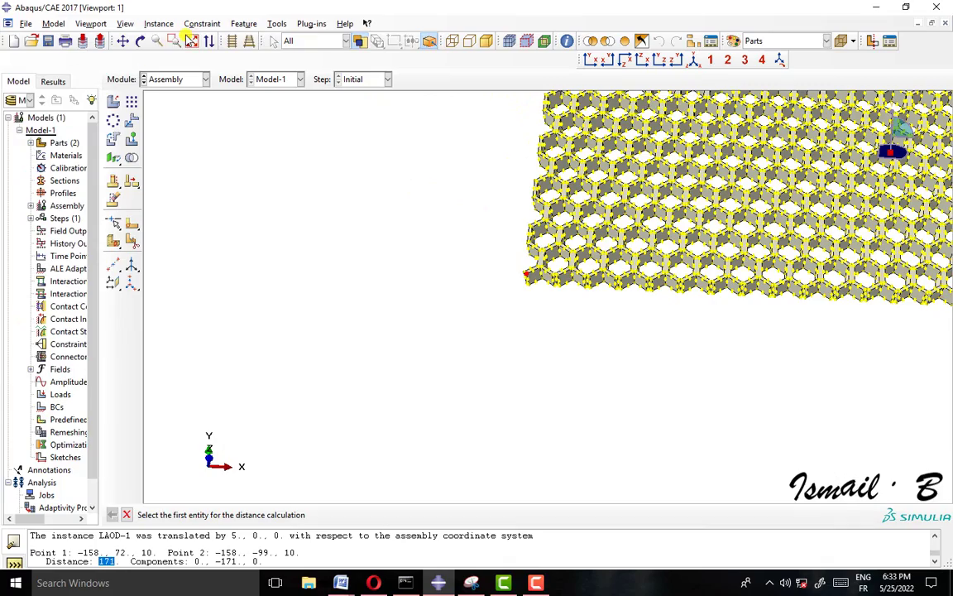
left_click(139, 41)
left_click_drag(693, 193, 674, 249)
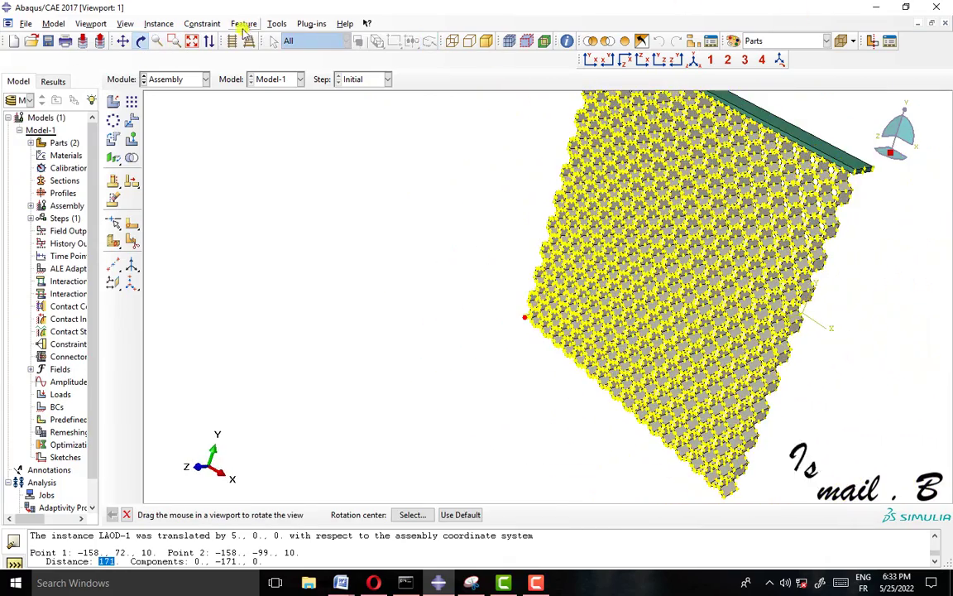
key("Escape")
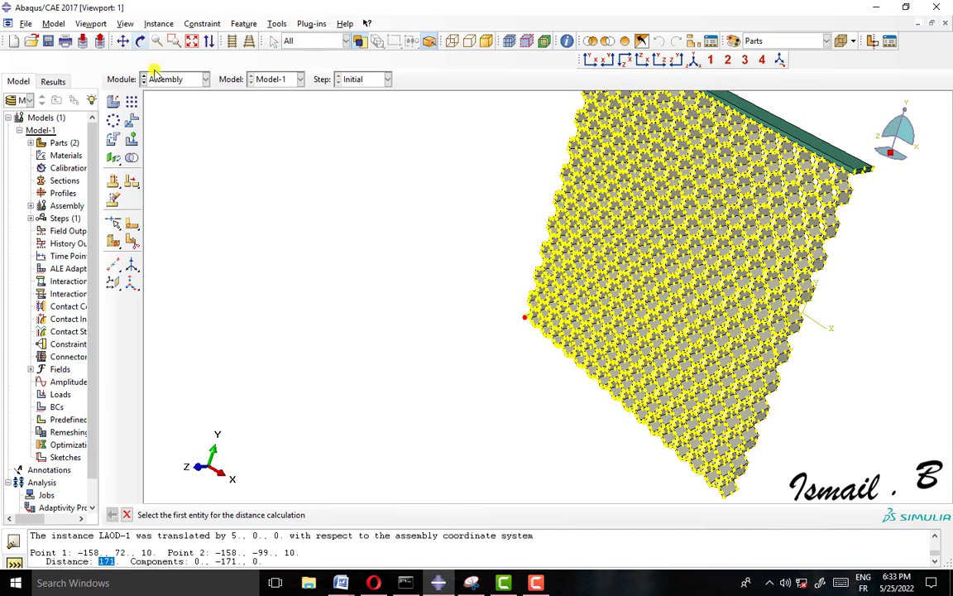
left_click(132, 122)
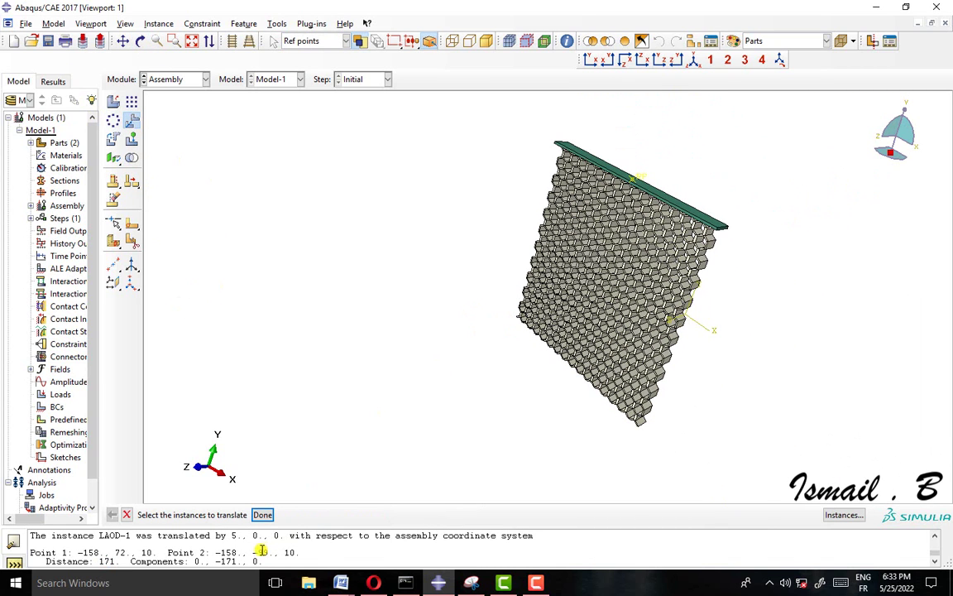
left_click(115, 102)
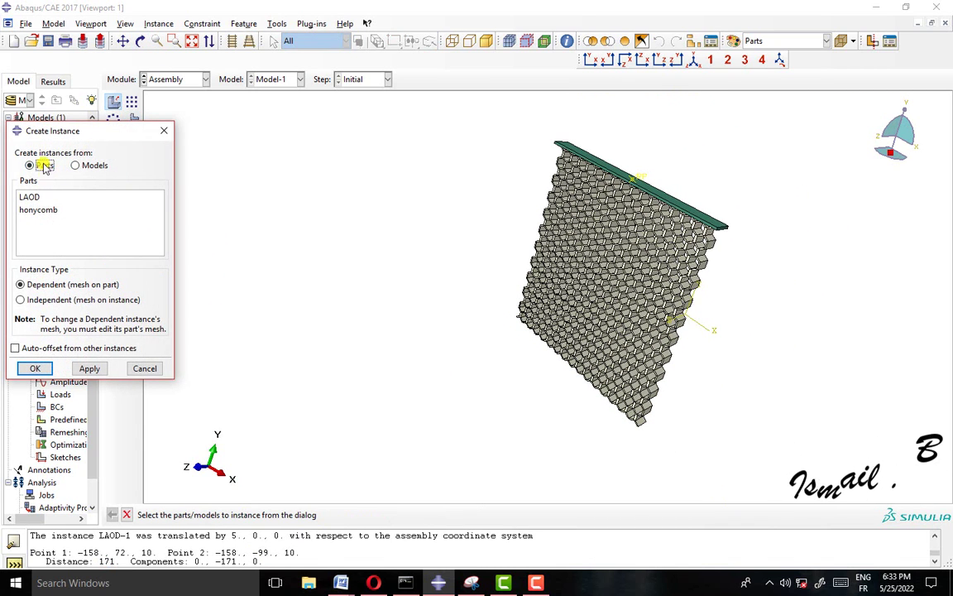
left_click(47, 209)
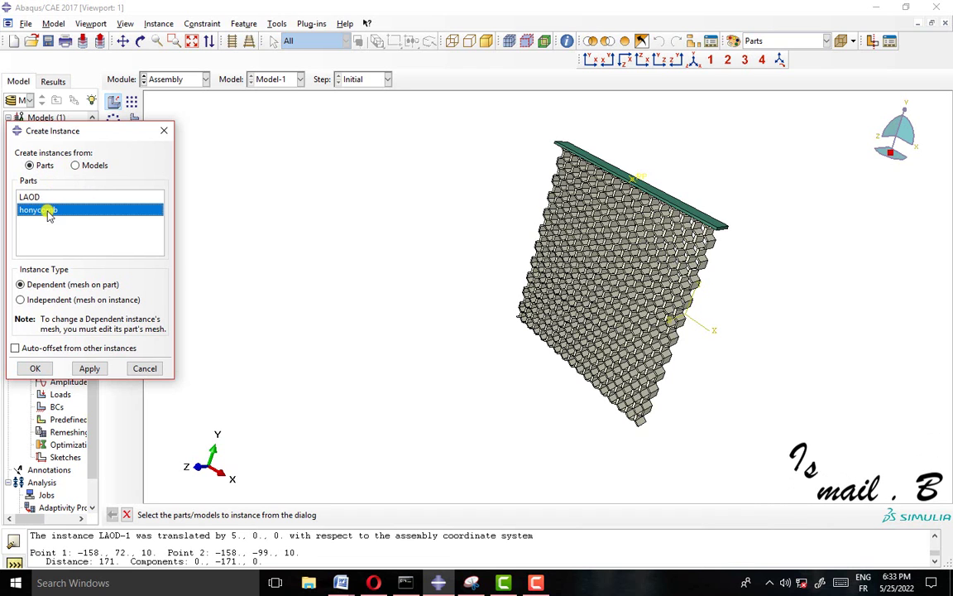
left_click(32, 197)
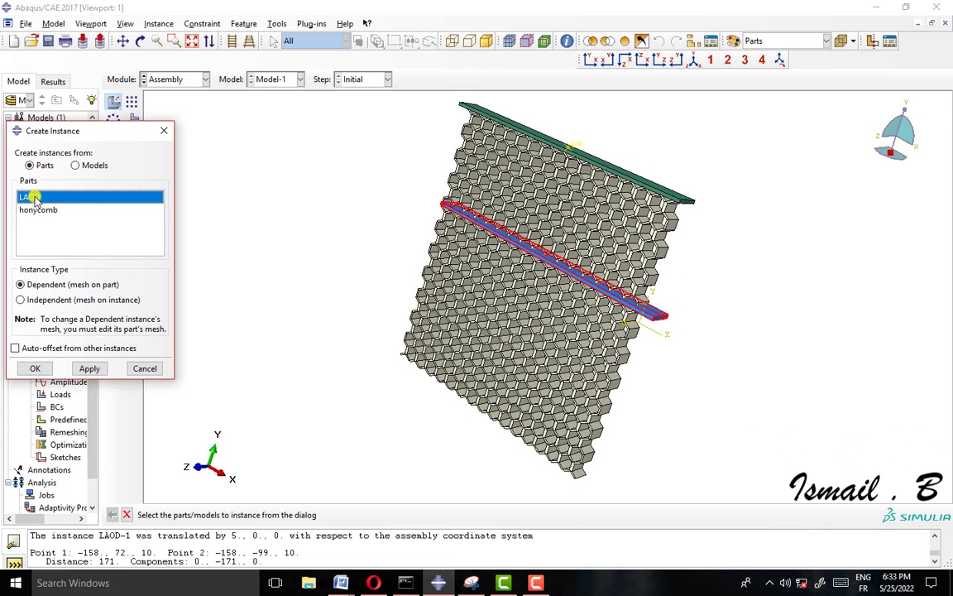
left_click(35, 368)
Step: Translate the second LAOD instance so its negative-X end corner coincides with the matching corner of the LAOD bar on the honeycomb's top edge
left_click(130, 123)
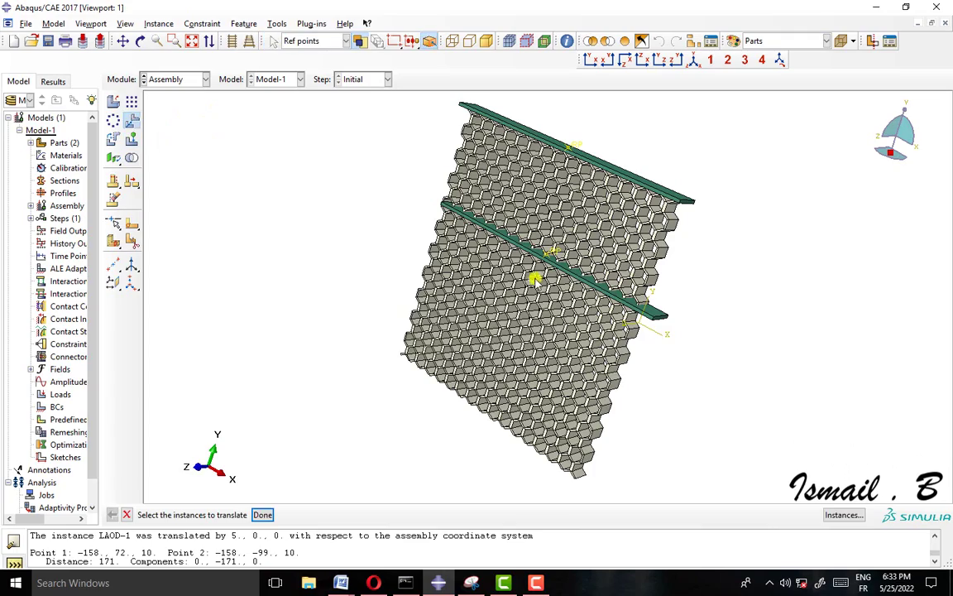
left_click(548, 263)
left_click(263, 514)
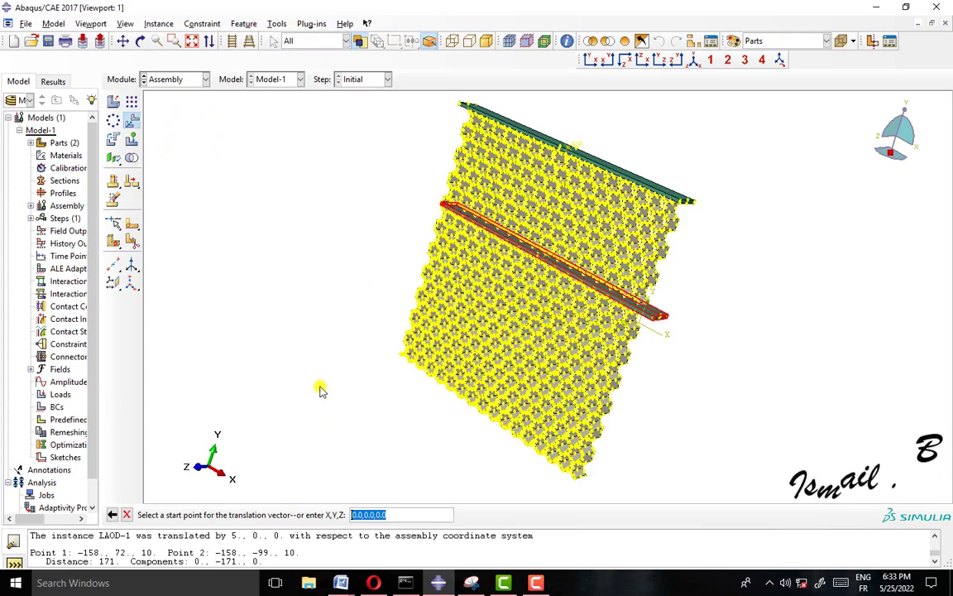
scroll(424, 196, "up", 6)
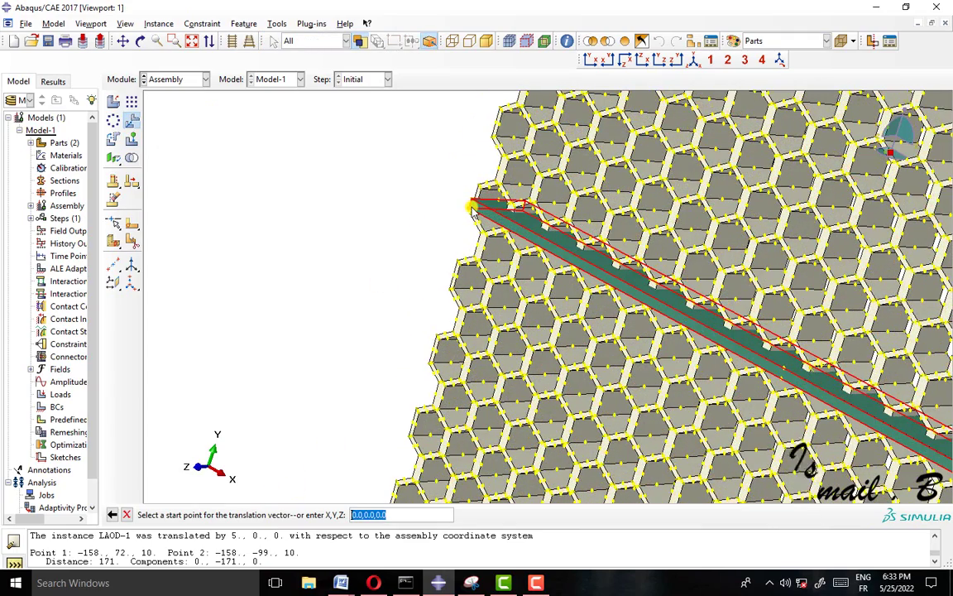
left_click(473, 209)
scroll(472, 210, "down", 6)
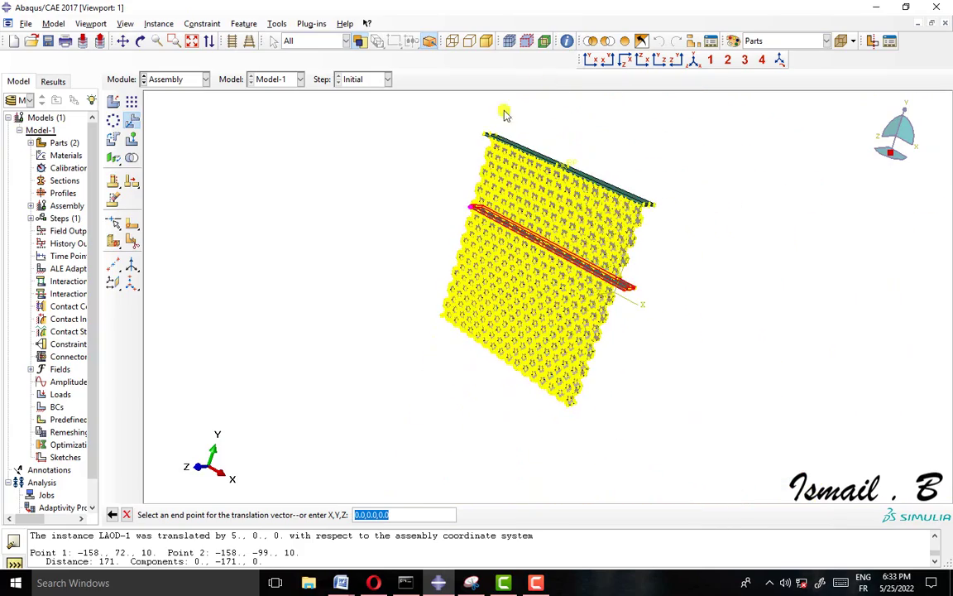
scroll(476, 133, "up", 6)
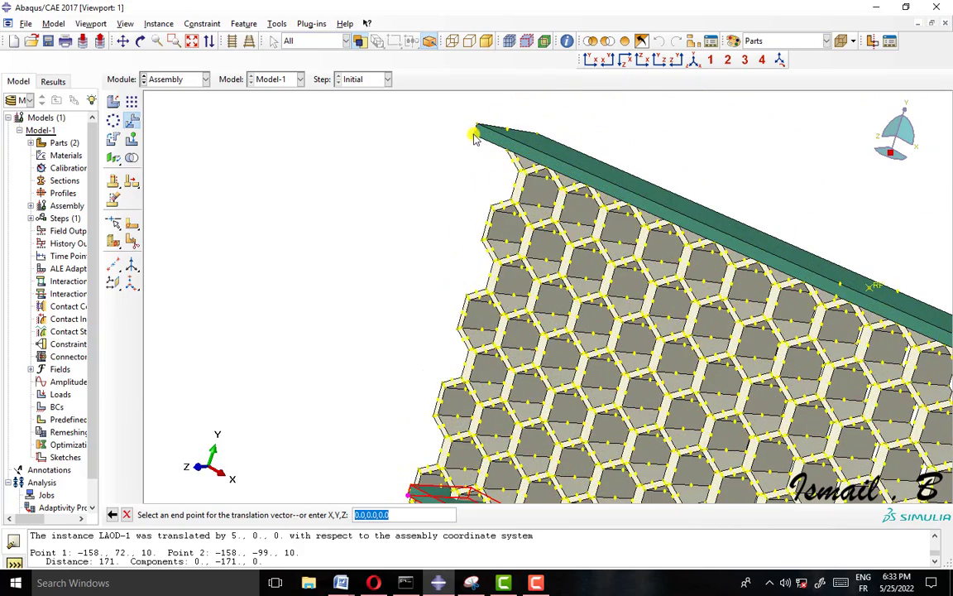
left_click(475, 137)
left_click(220, 513)
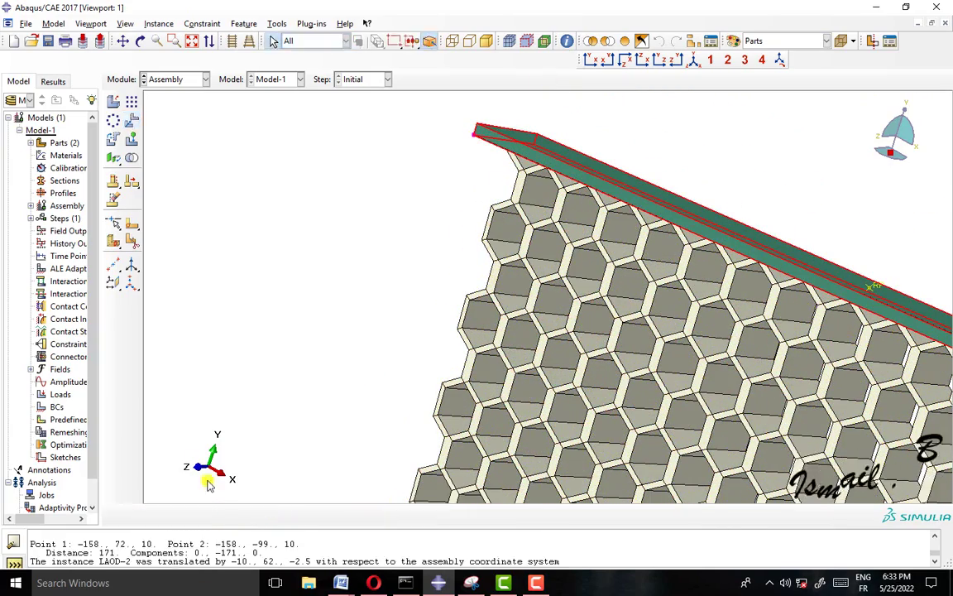
Step: Translate the second LAOD instance by a vector of 0, -171, 0 to the honeycomb's lower edge
left_click(133, 121)
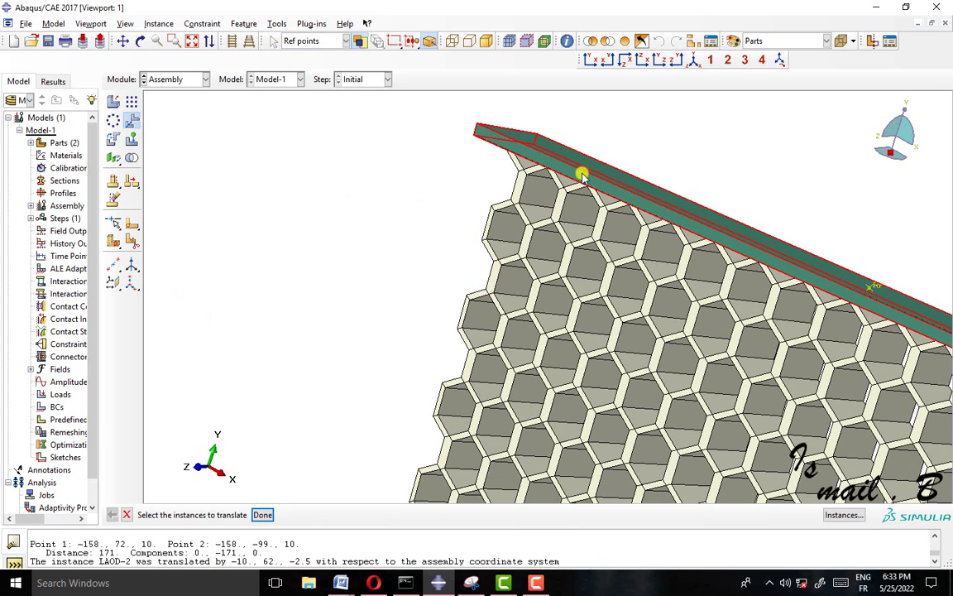
left_click(262, 514)
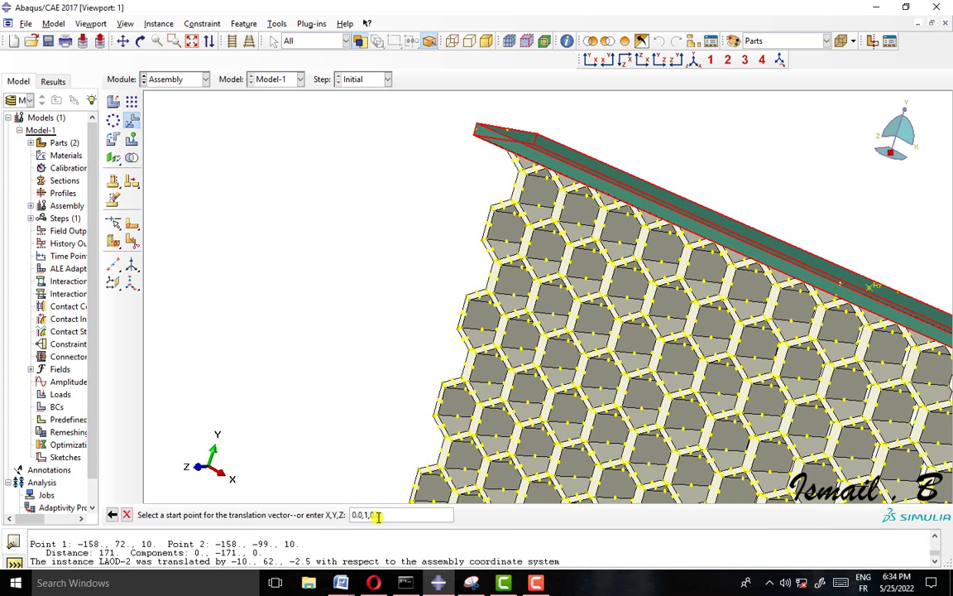
key("Return")
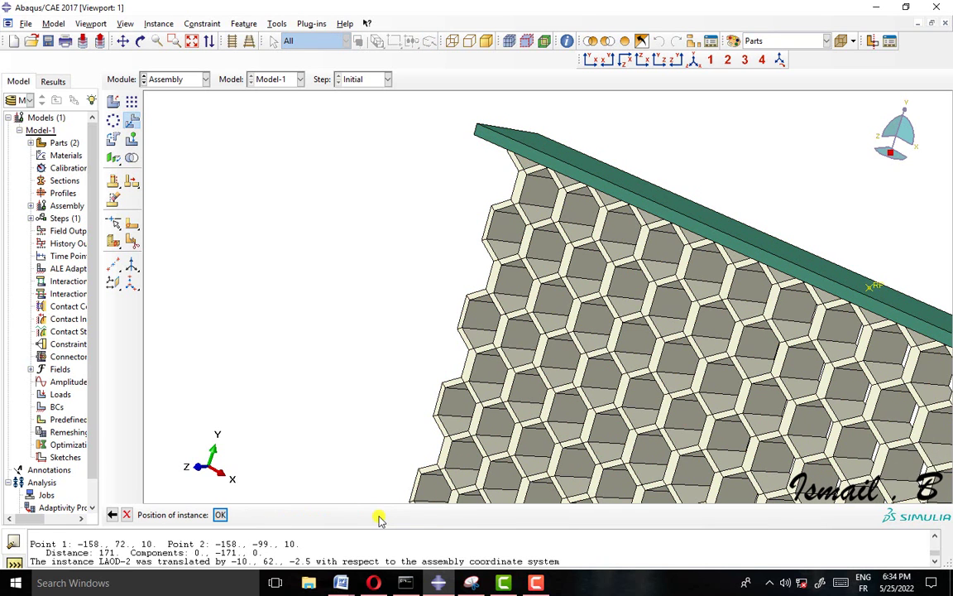
scroll(396, 431, "down", 3)
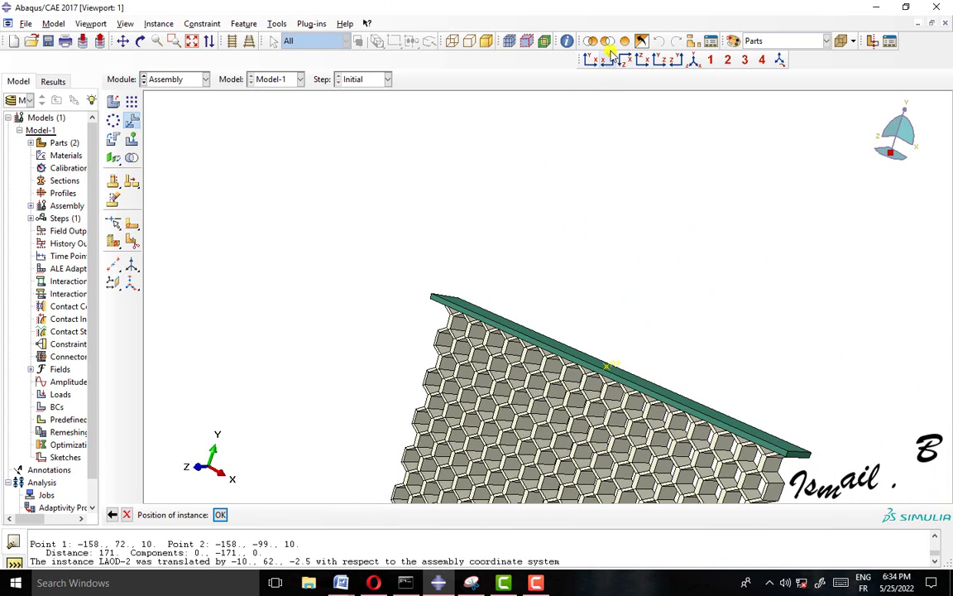
left_click(696, 63)
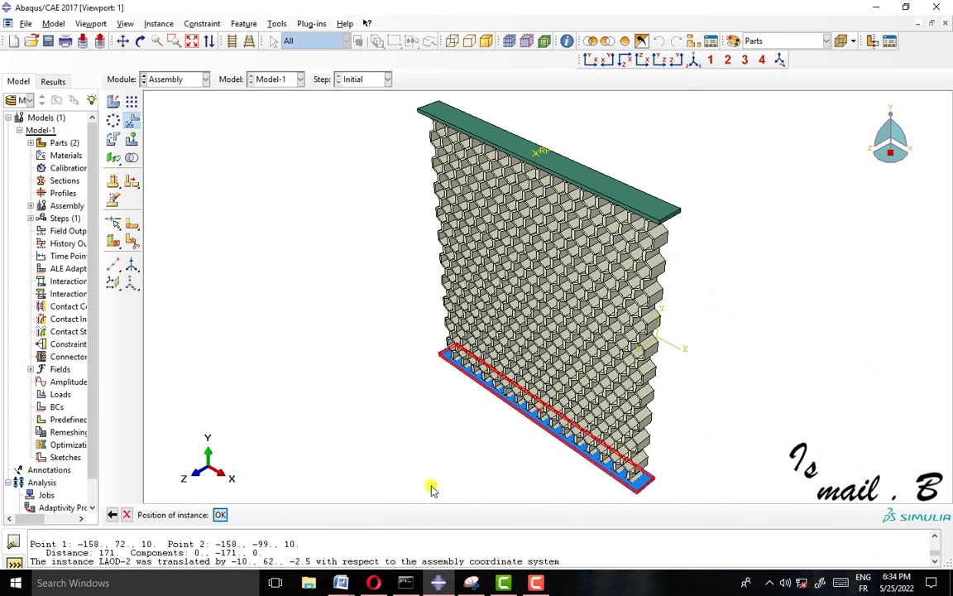
left_click(221, 514)
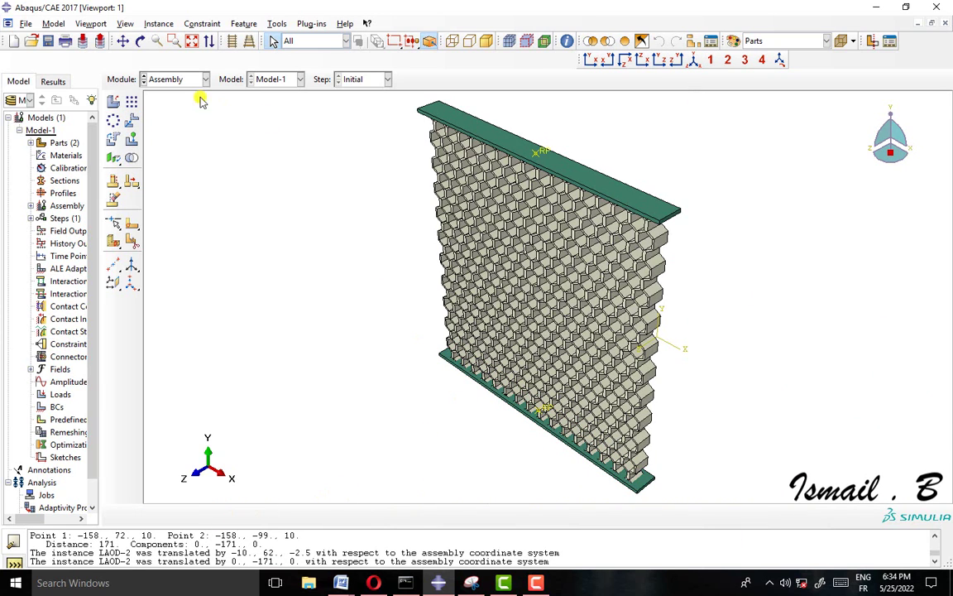
Step: Examine from several angles how the lower LAOD bar meets the bottom row of honeycomb cells
left_click(142, 42)
left_click_drag(519, 425, 485, 459)
scroll(458, 427, "up", 4)
left_click_drag(458, 427, 550, 443)
scroll(550, 443, "down", 5)
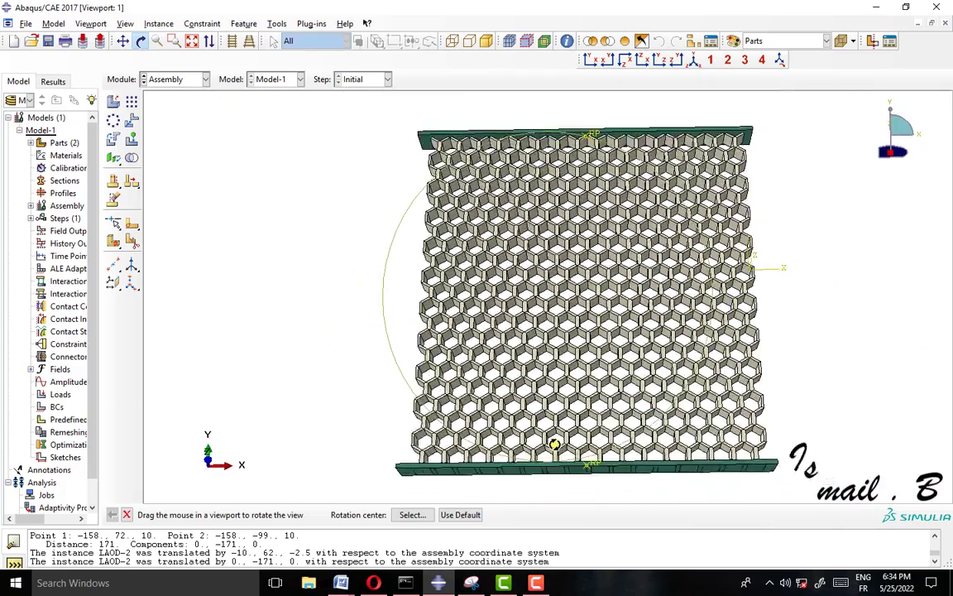
left_click_drag(554, 264, 477, 314)
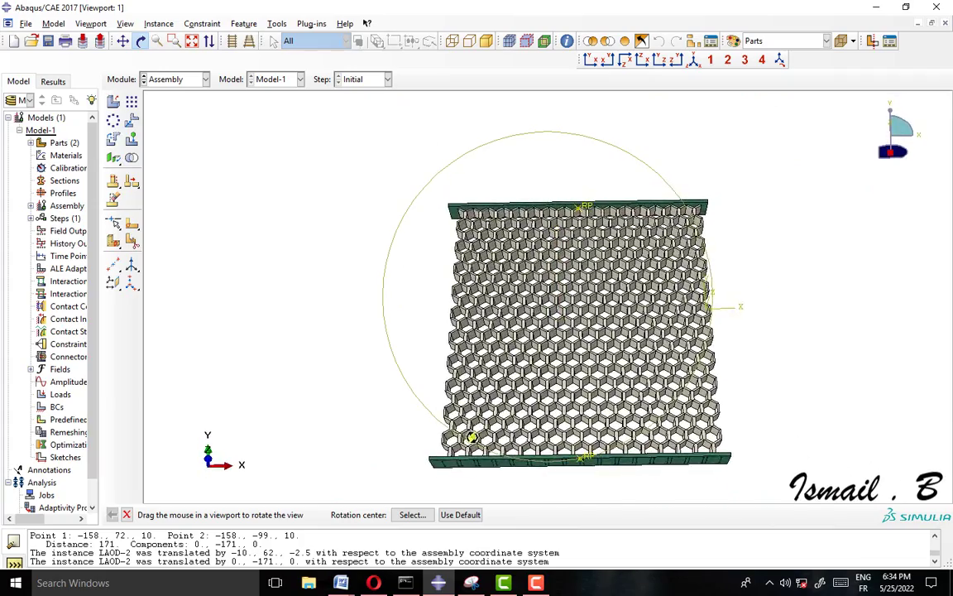
scroll(447, 473, "up", 5)
scroll(447, 464, "up", 4)
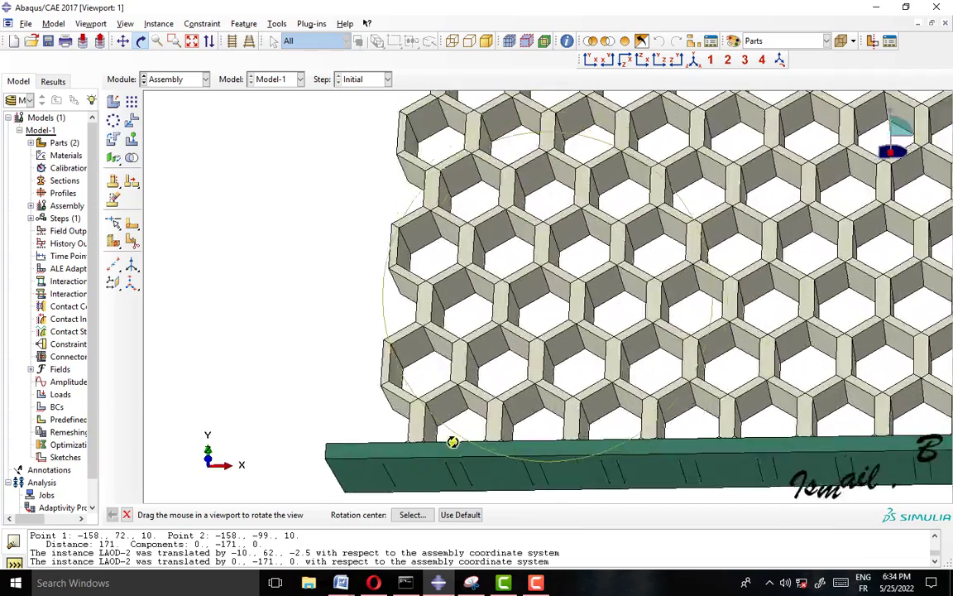
left_click_drag(485, 432, 619, 303)
scroll(574, 272, "down", 3)
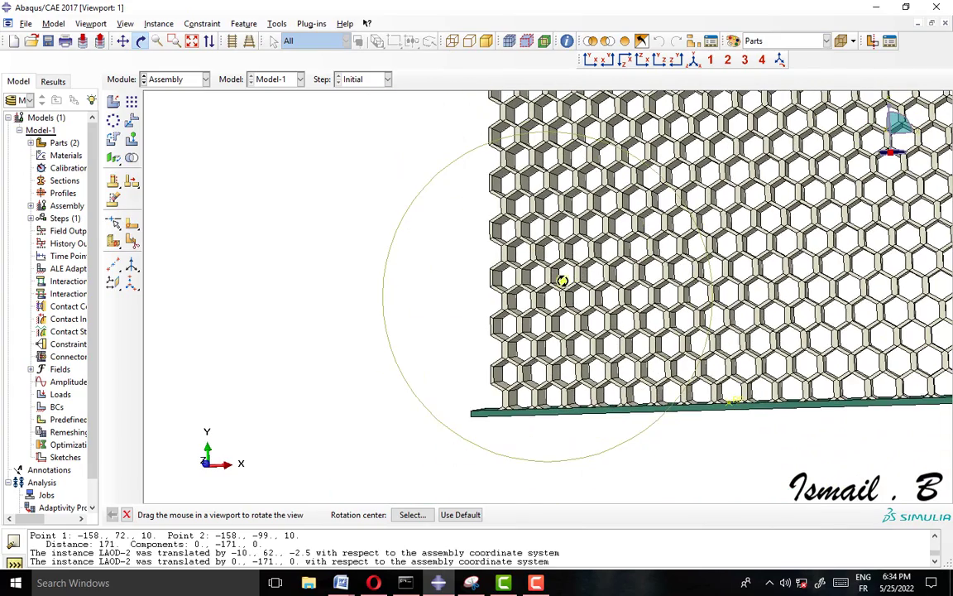
left_click_drag(562, 281, 598, 320)
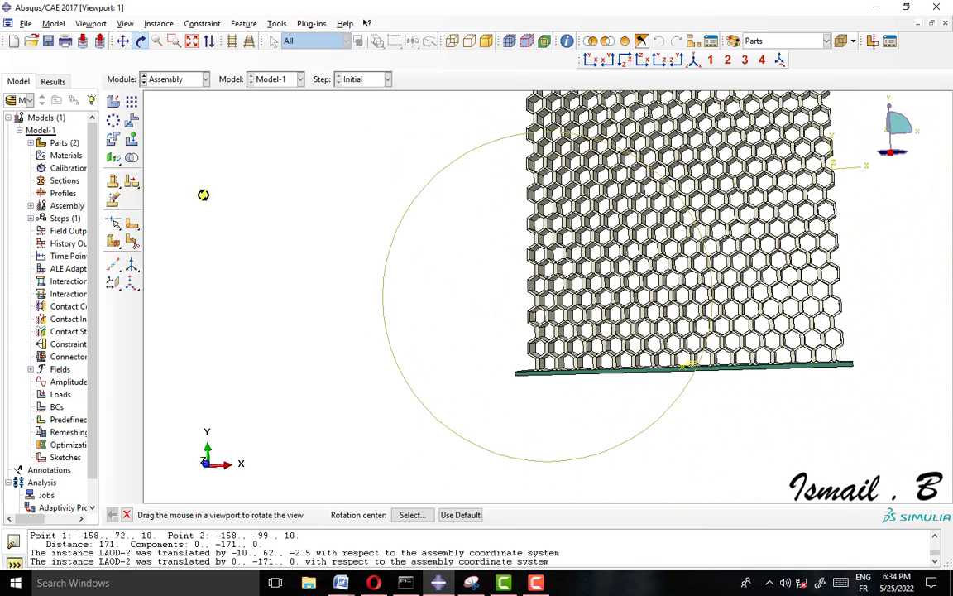
left_click(132, 121)
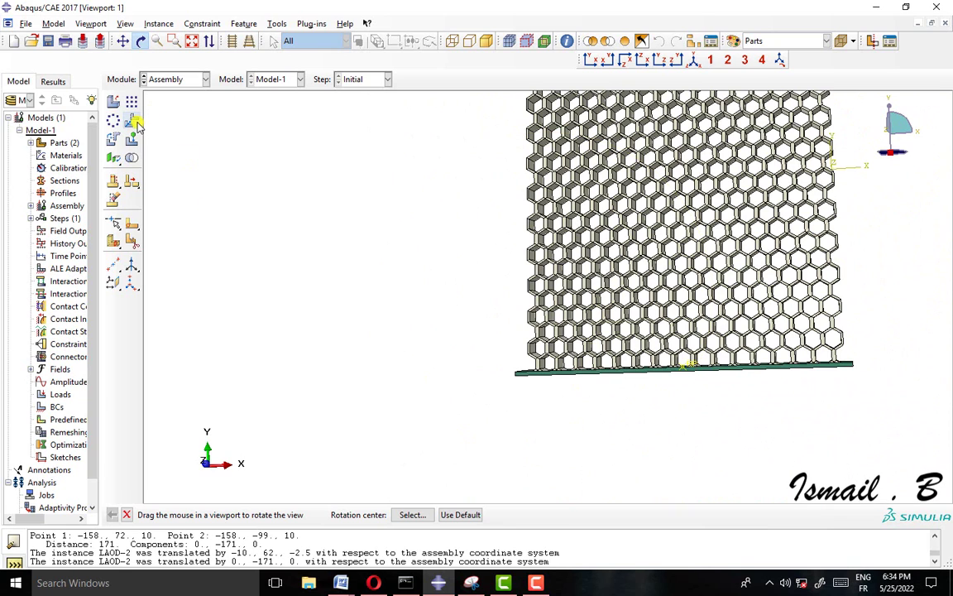
left_click(518, 376)
left_click(268, 515)
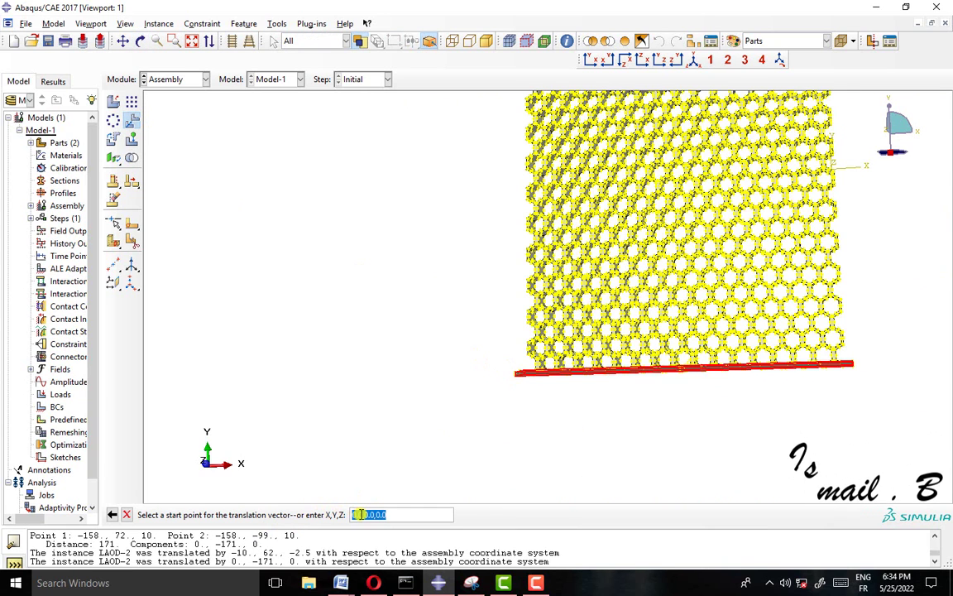
left_click(357, 515)
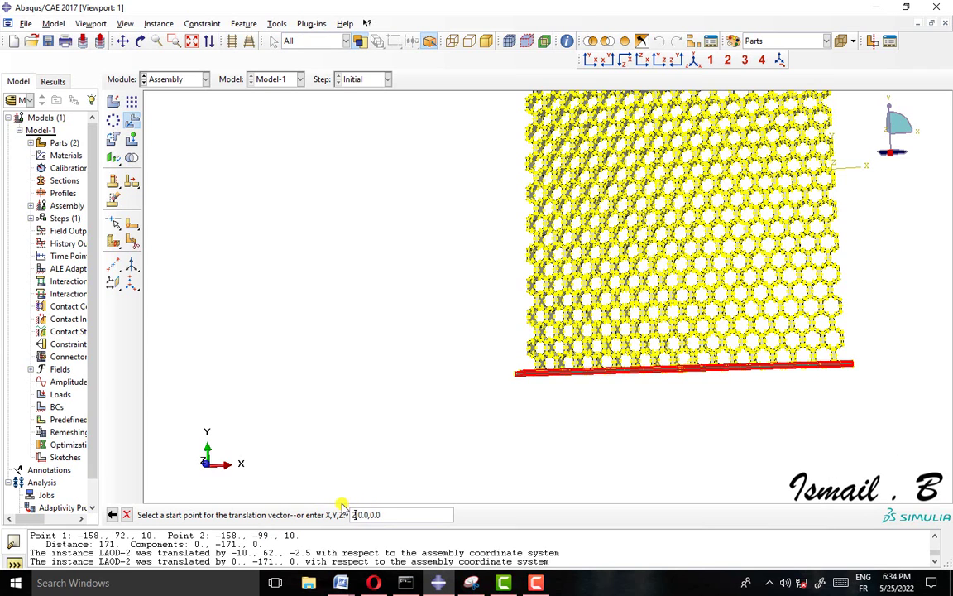
left_click(127, 515)
Step: Translate the lower LAOD instance by a vector of 0, -2, 0 in the assembly coordinate system
left_click(132, 121)
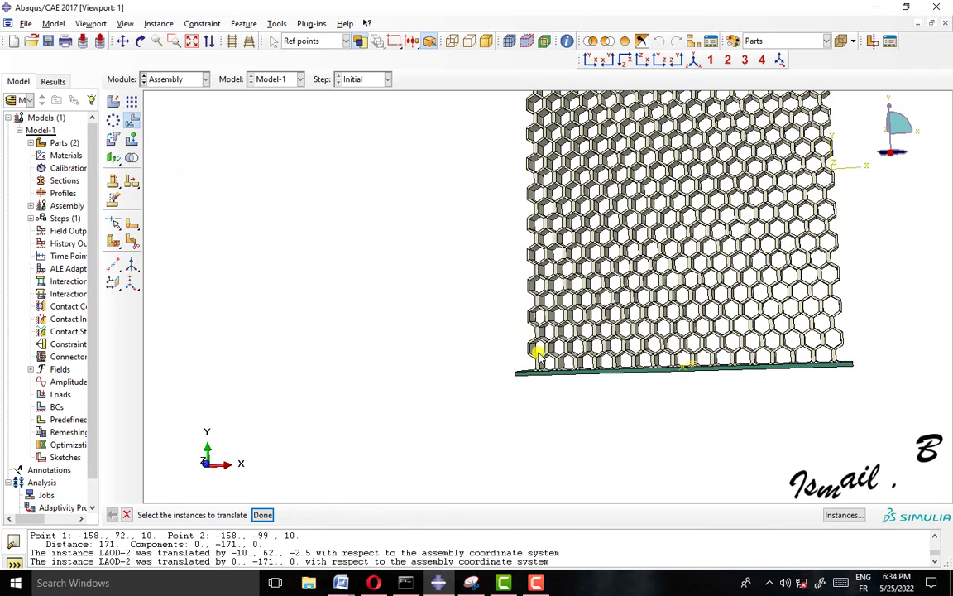
left_click(529, 373)
left_click(261, 515)
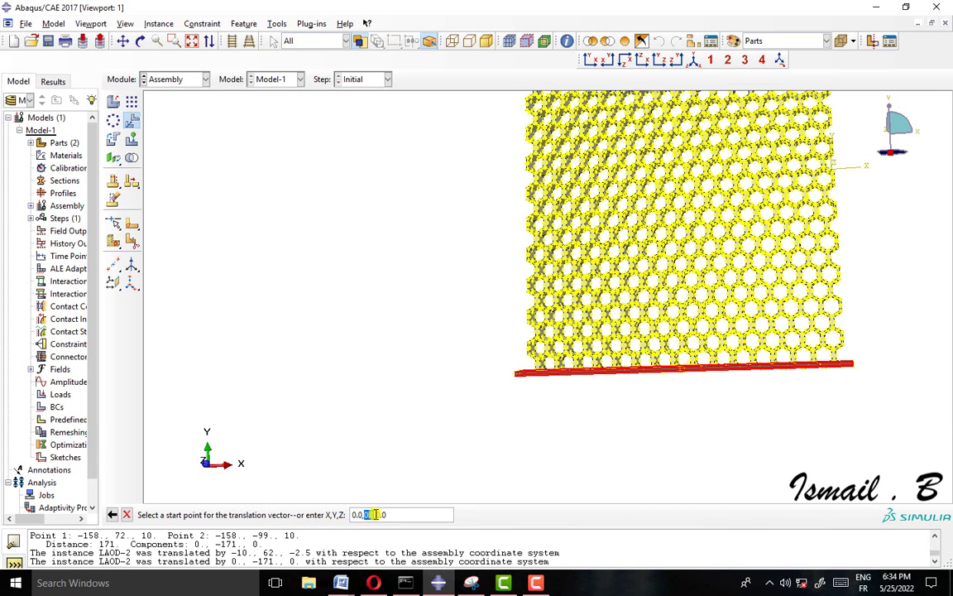
key("Return")
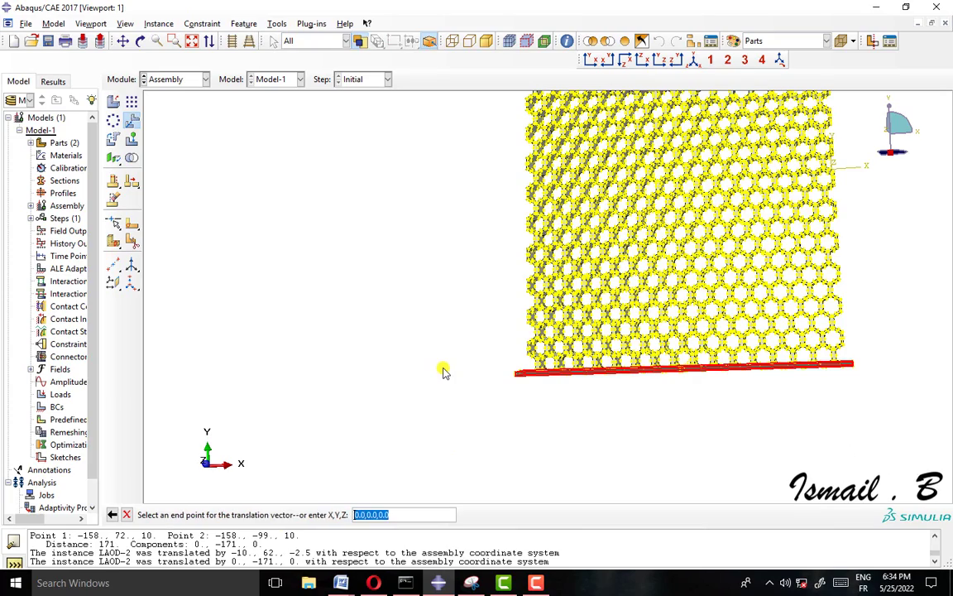
key("Return")
left_click(222, 514)
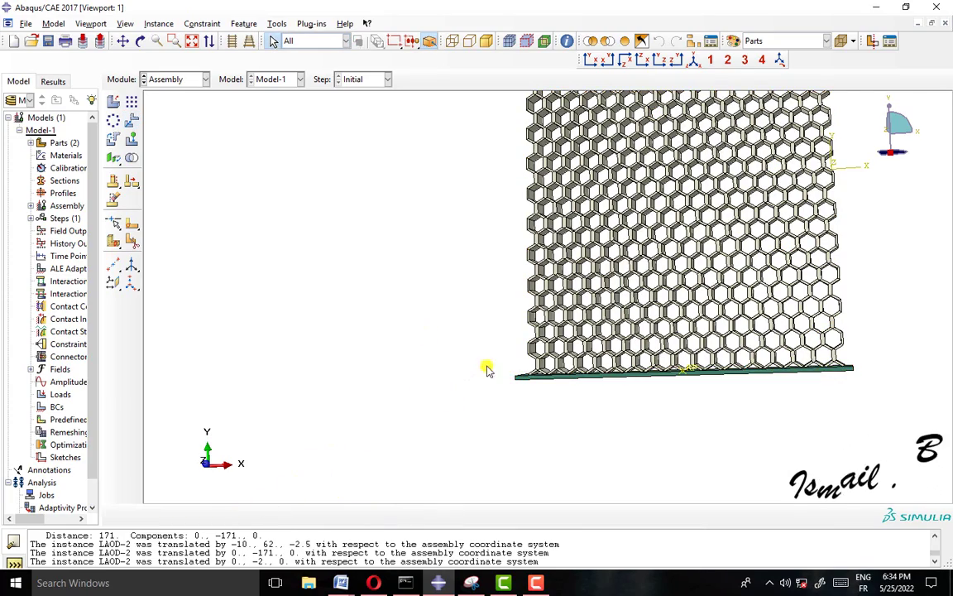
Step: Examine the contact between the lower LAOD bar and the honeycomb cells, and the whole assembly from different angles
scroll(571, 364, "up", 3)
scroll(579, 370, "up", 5)
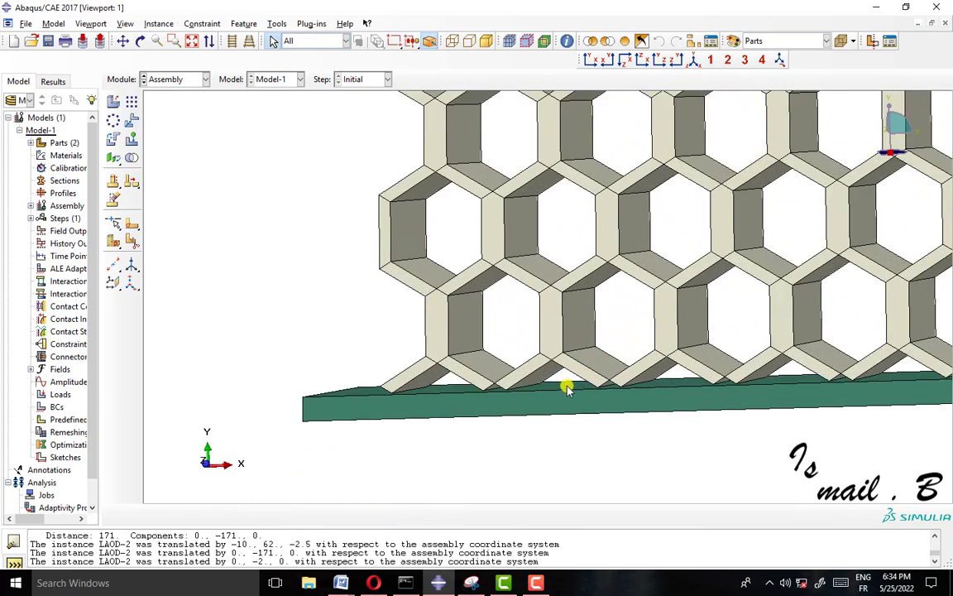
scroll(556, 393, "down", 8)
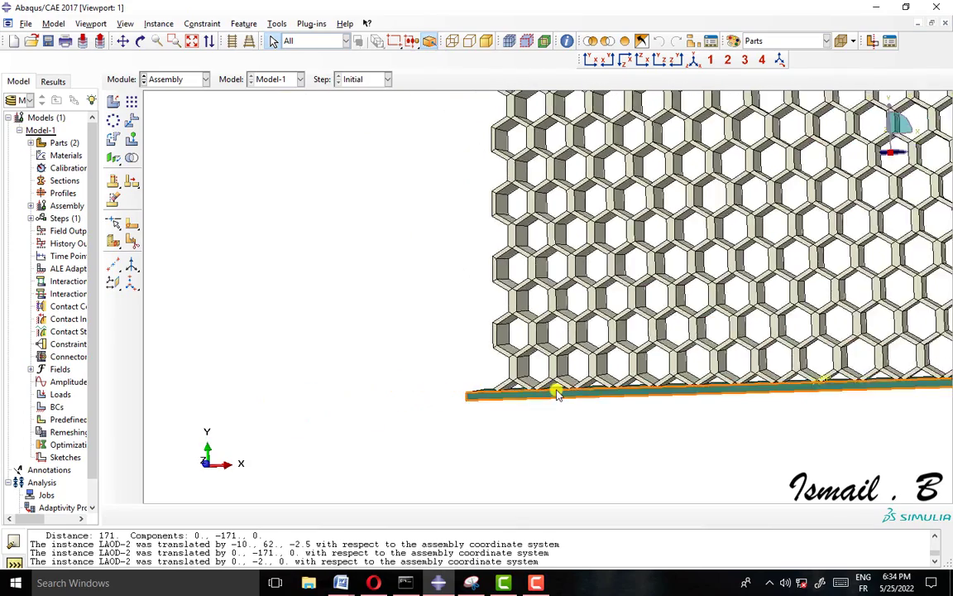
scroll(554, 391, "down", 4)
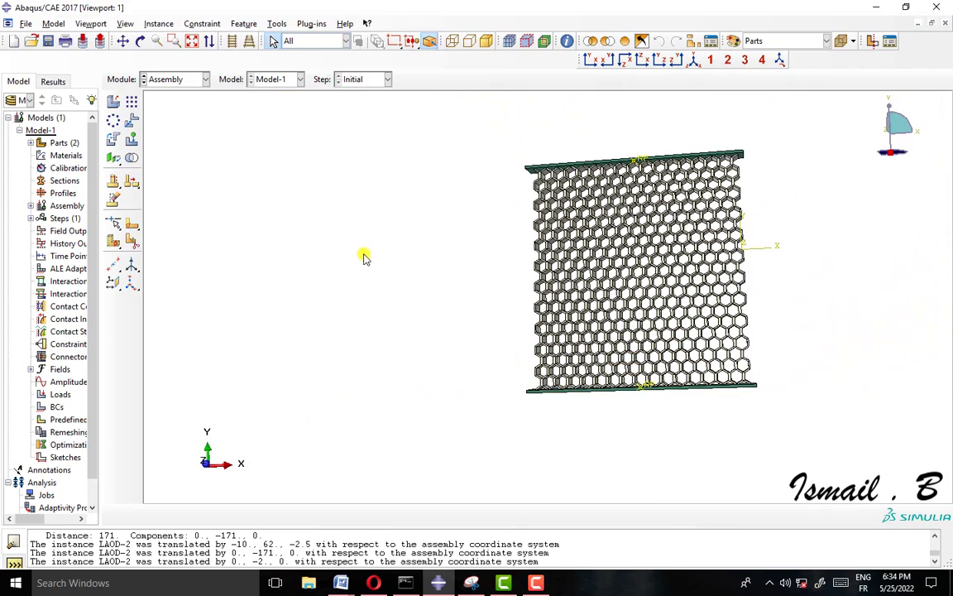
left_click(139, 41)
left_click_drag(421, 206, 529, 212)
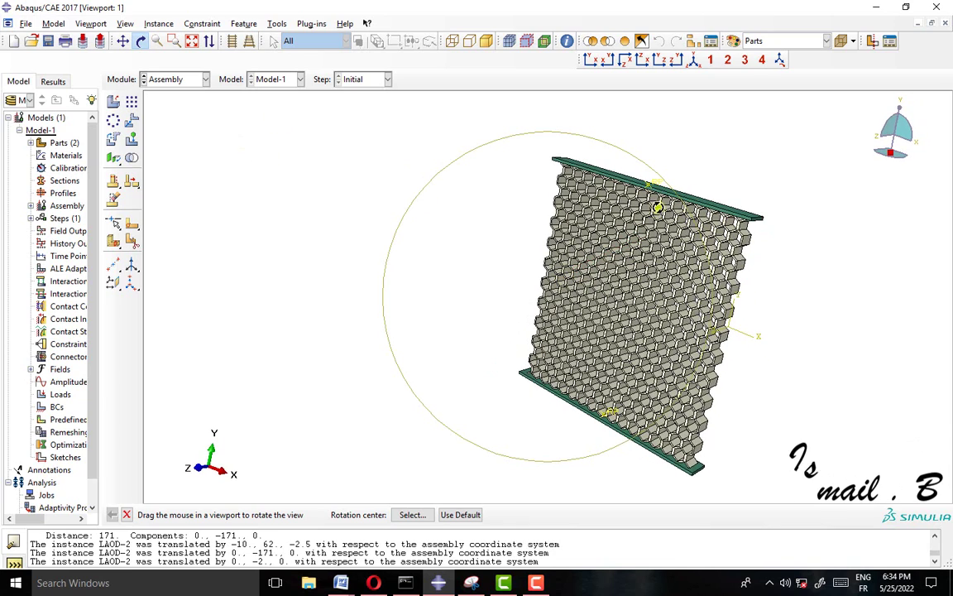
left_click_drag(658, 207, 713, 323)
Step: Switch to the Property module and display the honycomb part
left_click(170, 79)
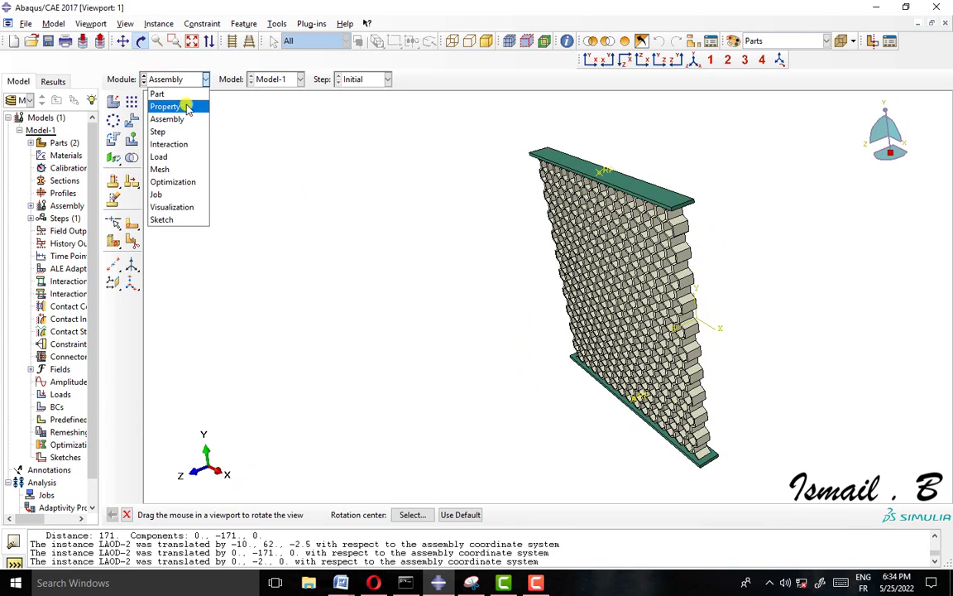
left_click(187, 107)
left_click(363, 80)
left_click(374, 105)
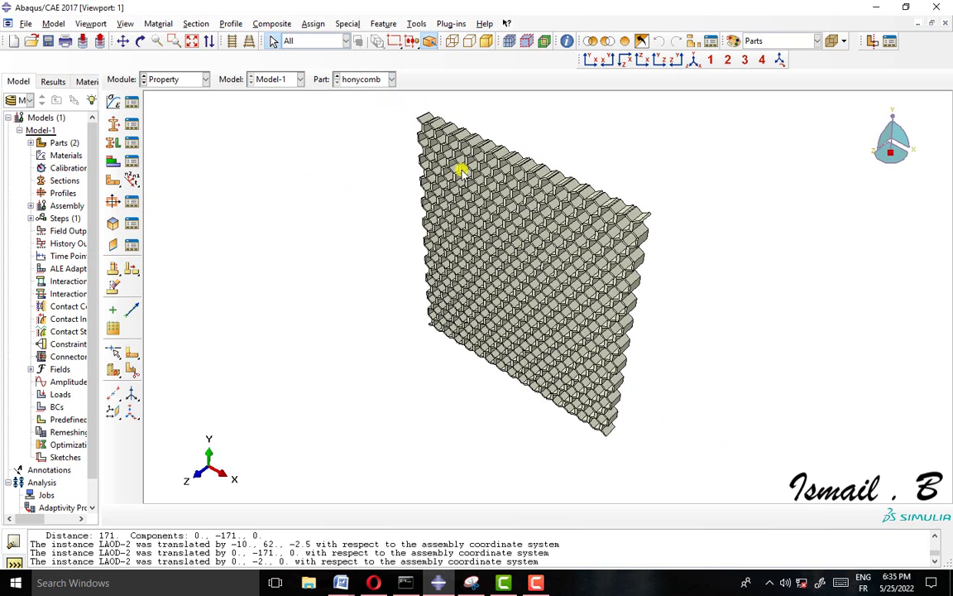
Step: Copy the concret material from the material library into the current model
left_click(86, 81)
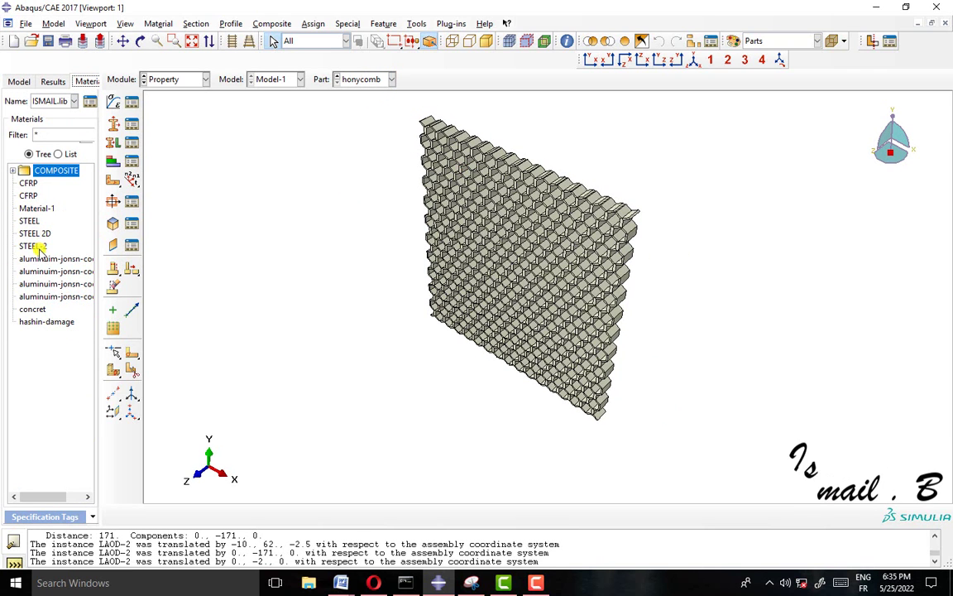
left_click(40, 309)
left_click_drag(37, 309, 133, 107)
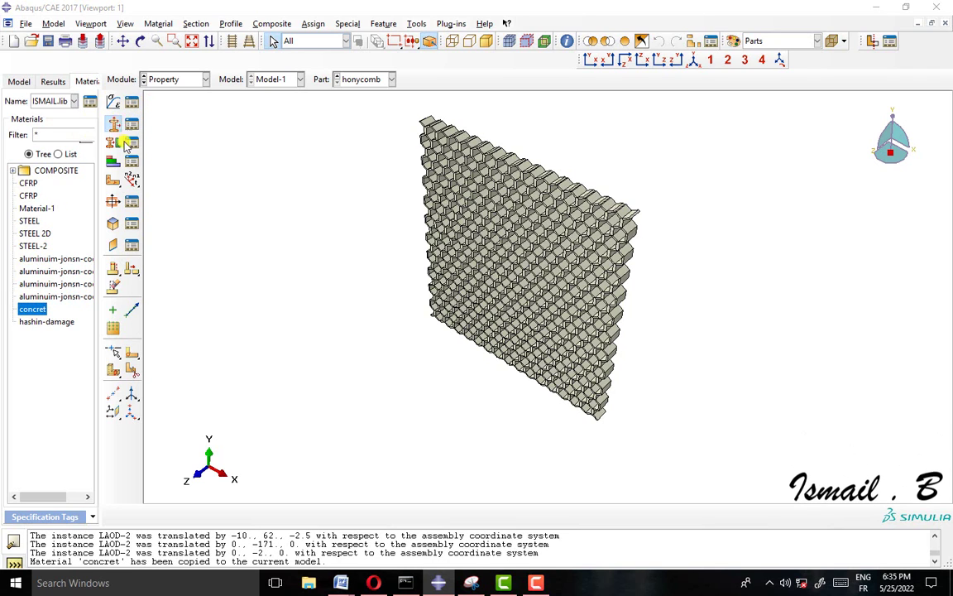
Step: Create a solid, homogeneous section named CONCRETE that uses the concret material
left_click(113, 123)
type("CE")
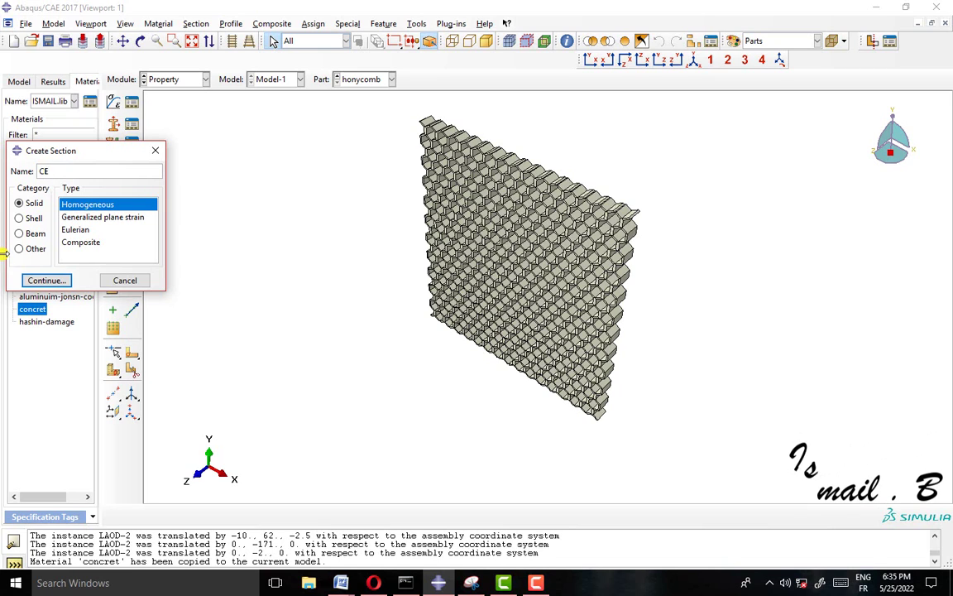
key("BackSpace")
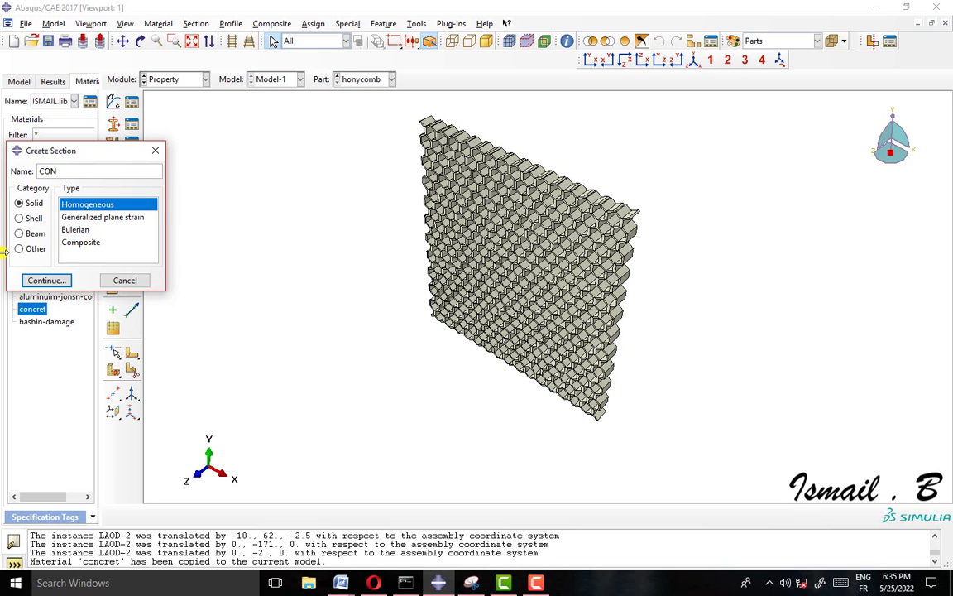
type("ONCRETE")
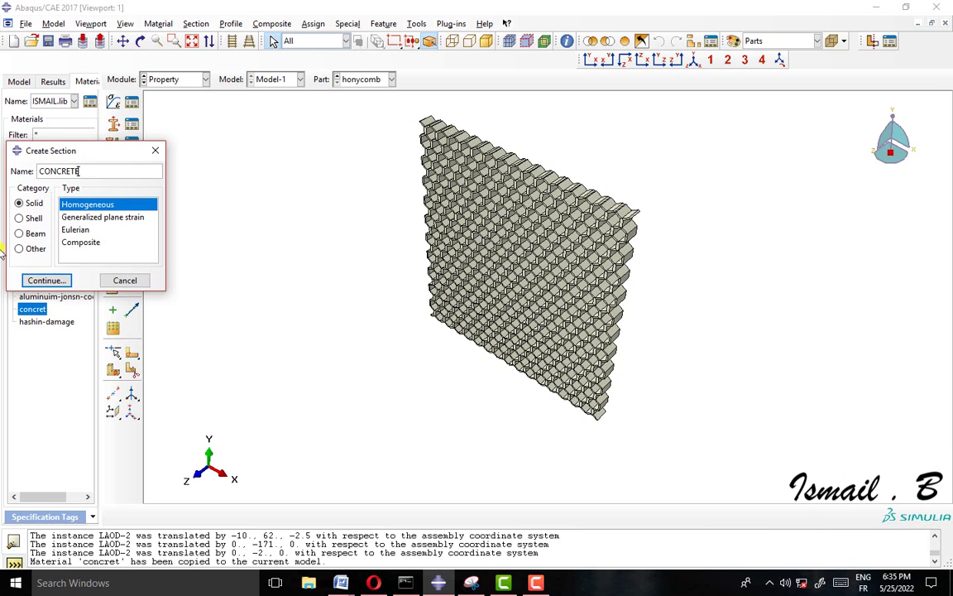
left_click(60, 282)
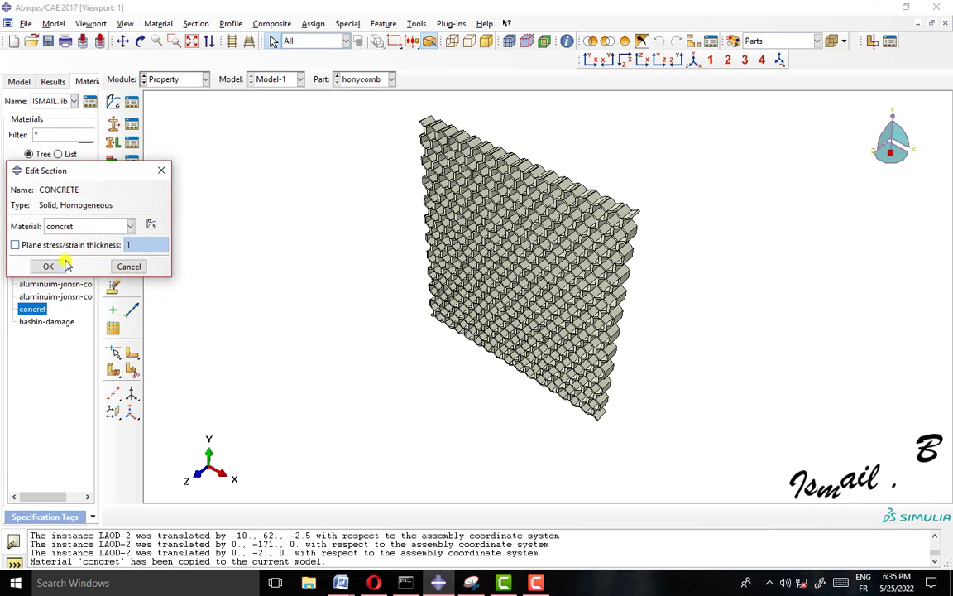
left_click(47, 265)
Step: Assign the CONCRETE section to the entire honeycomb part, creating a set for the region
left_click(113, 142)
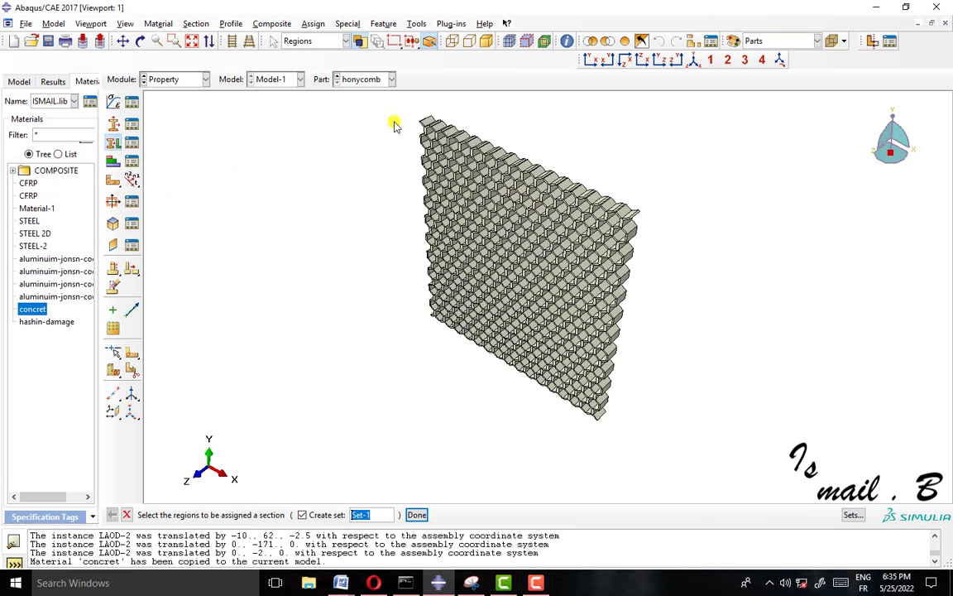
left_click_drag(393, 121, 668, 382)
left_click_drag(382, 99, 759, 476)
left_click(416, 514)
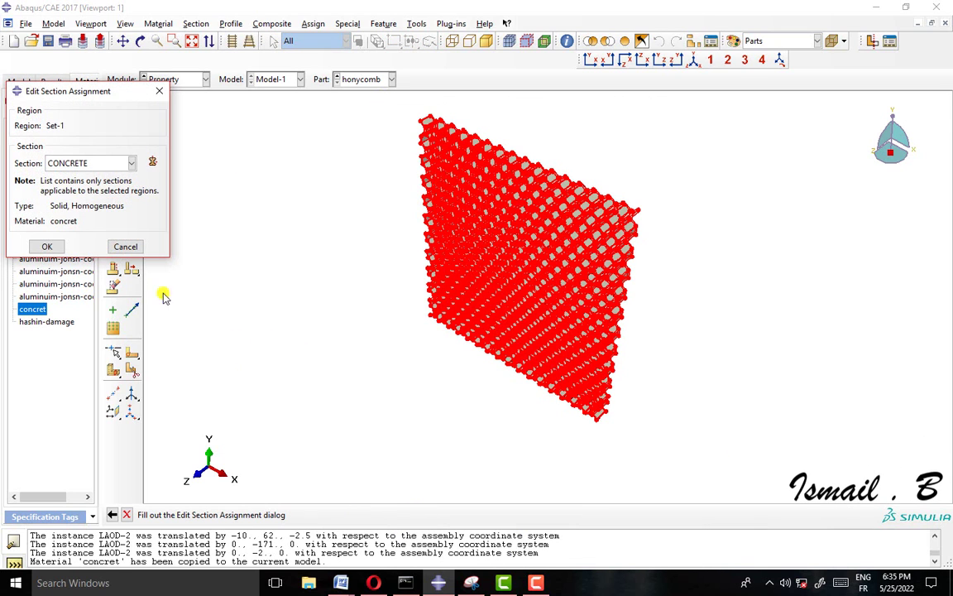
left_click(47, 246)
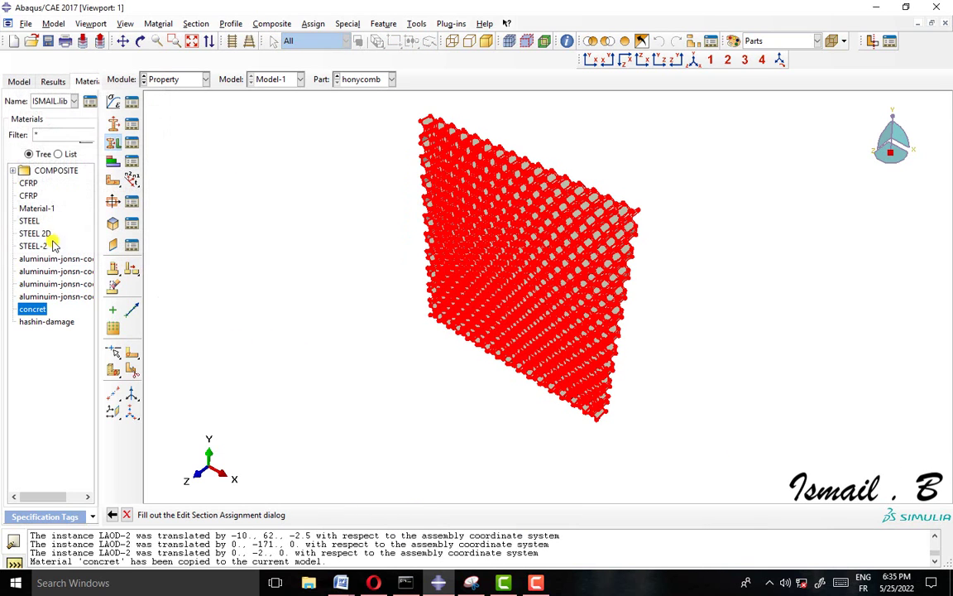
left_click(386, 79)
Step: Switch to the Step module and create a Static, General step after Initial with Nlgeom on
left_click(189, 77)
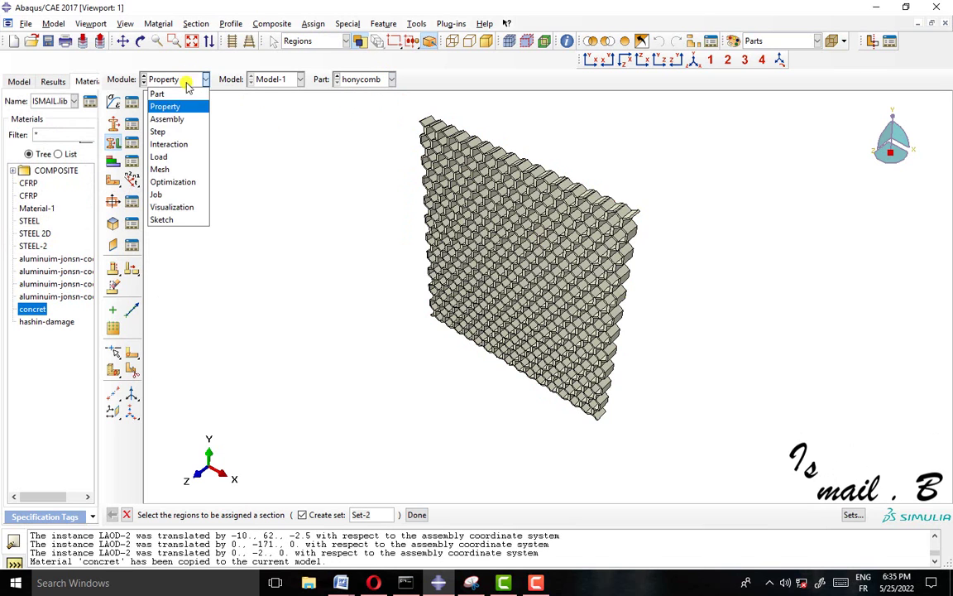
left_click(173, 119)
left_click(185, 79)
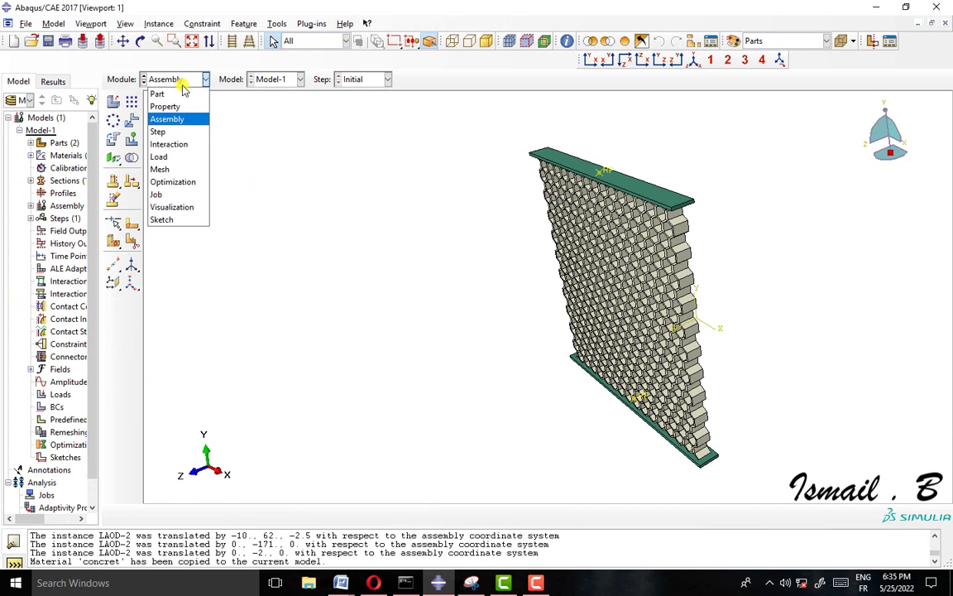
left_click(187, 119)
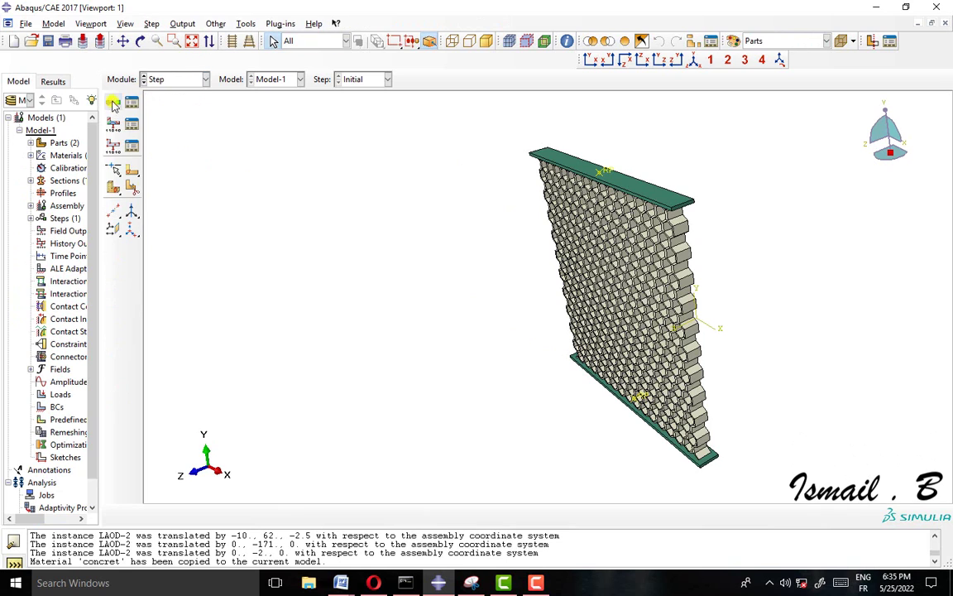
left_click(131, 105)
left_click(30, 284)
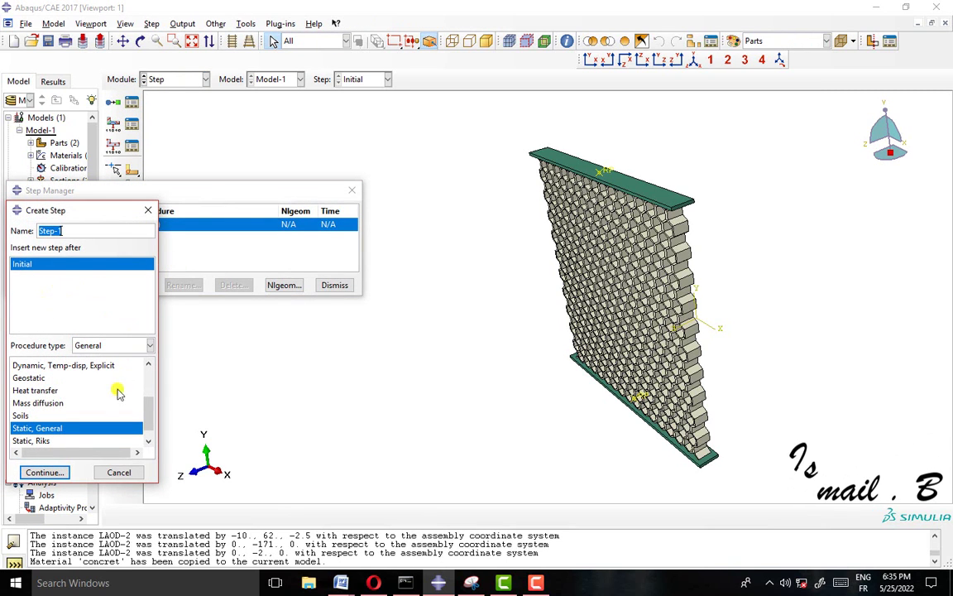
left_click(45, 473)
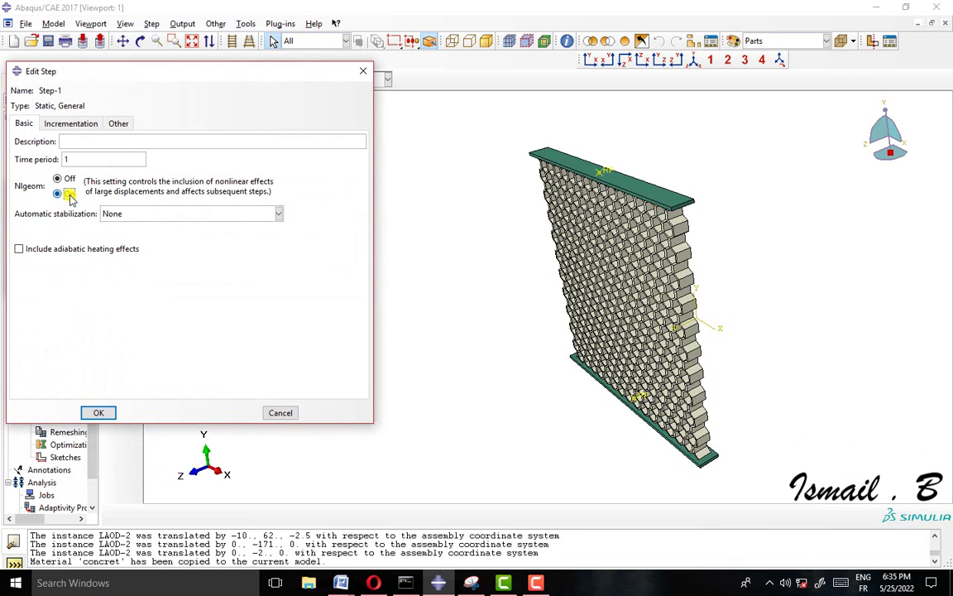
Step: Set the step's initial increment to .1, maximum number of increments to 100000 and minimum increment to 1E-025
left_click(82, 124)
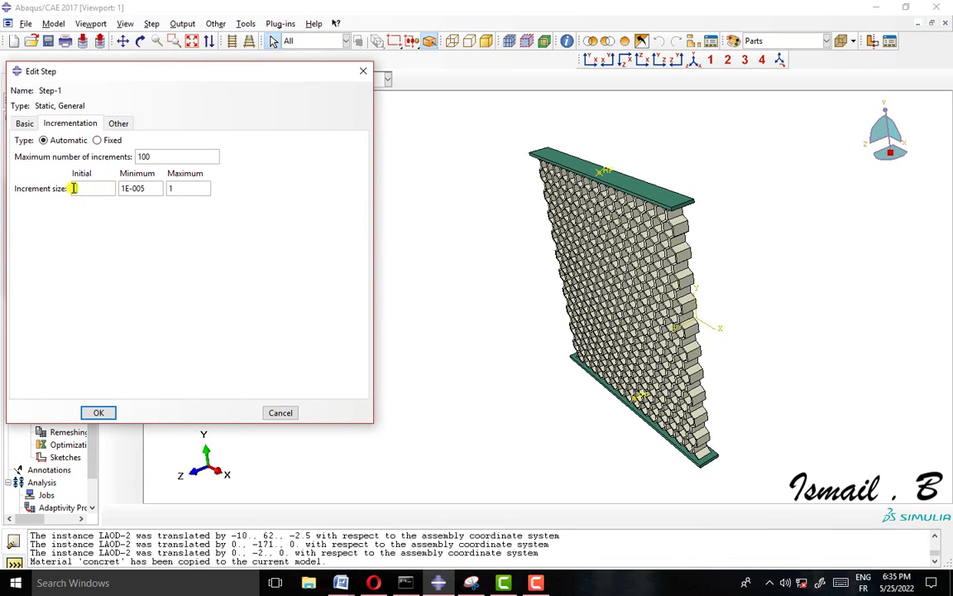
left_click(76, 188)
type(".")
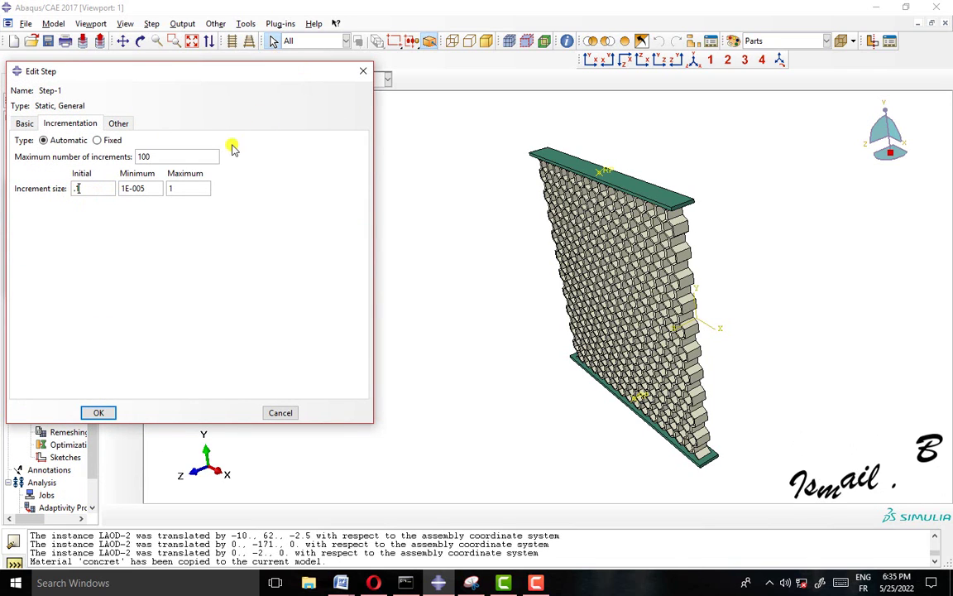
left_click(213, 153)
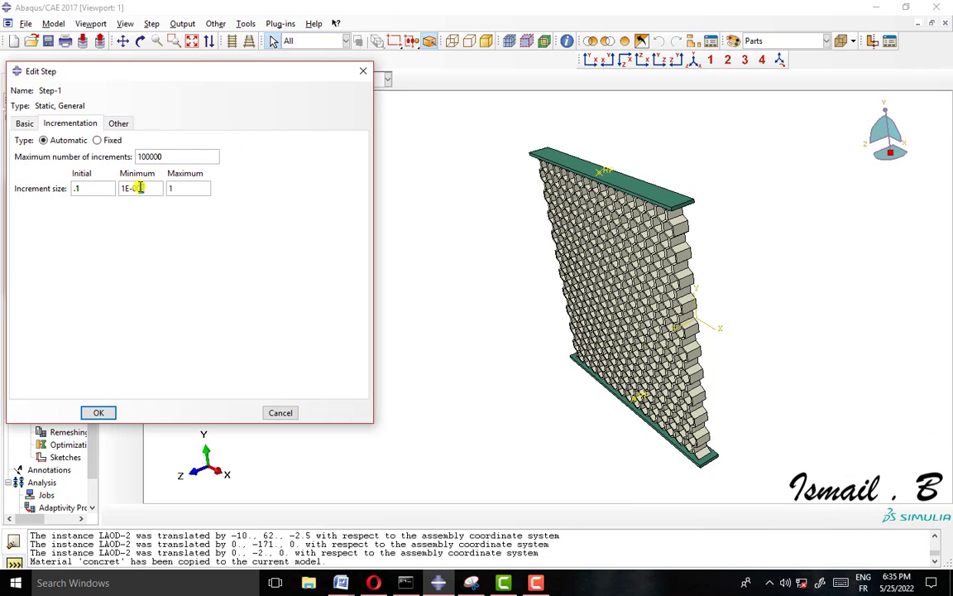
left_click_drag(132, 189, 144, 184)
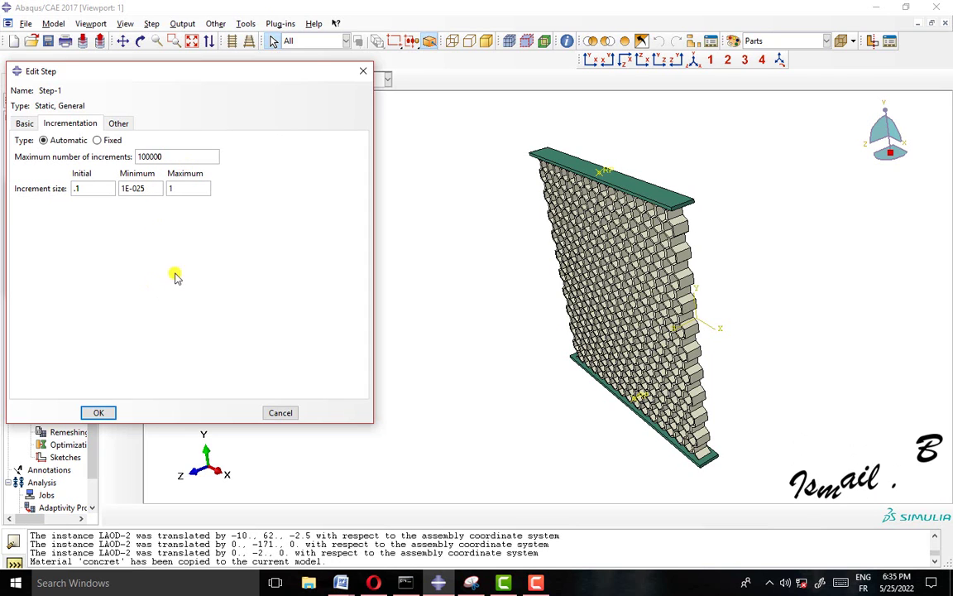
left_click(100, 412)
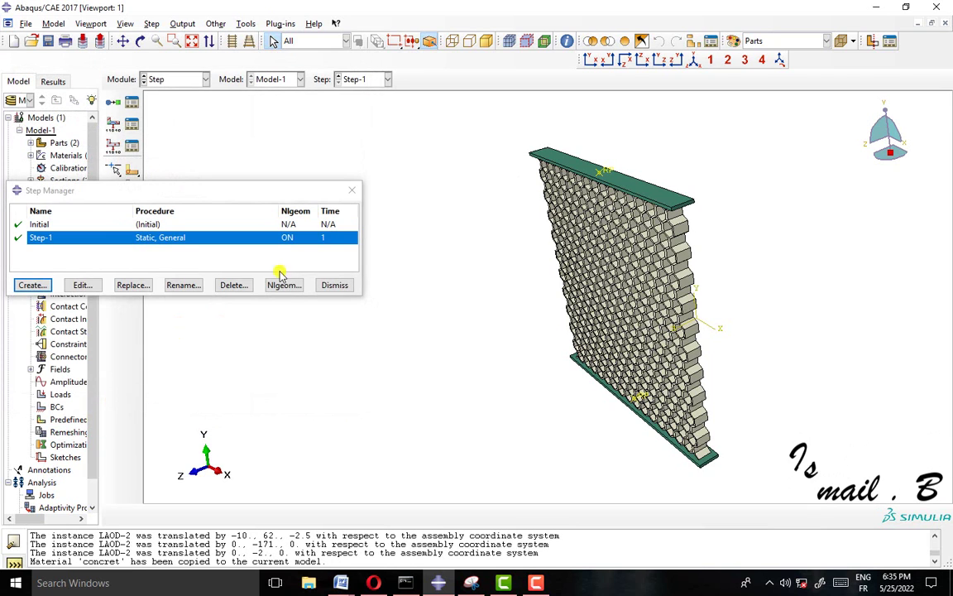
left_click(335, 281)
Step: Create a geometry set named RP containing the reference point of the upper LAOD bar
scroll(422, 195, "down", 1)
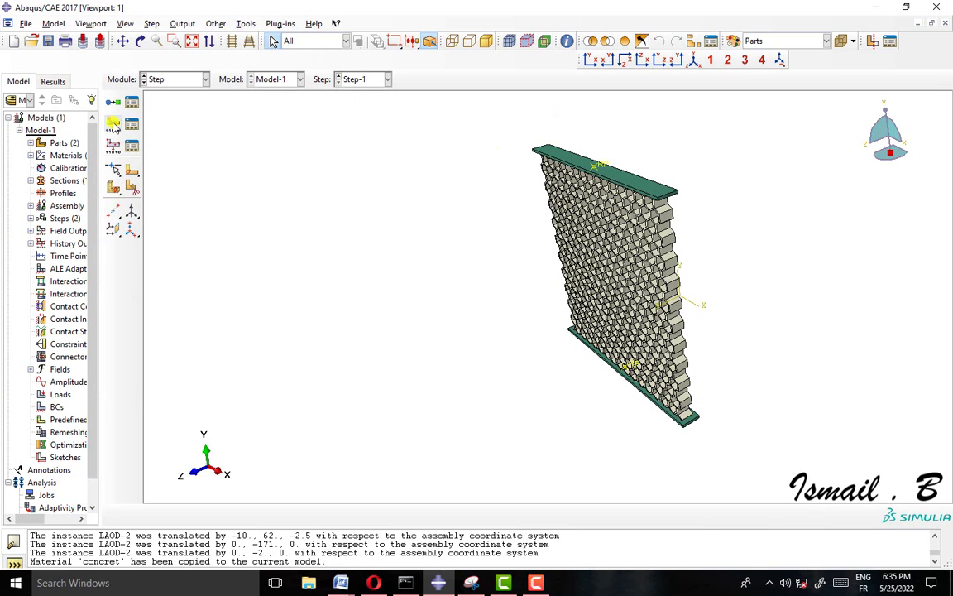
left_click(248, 24)
mouse_move(286, 65)
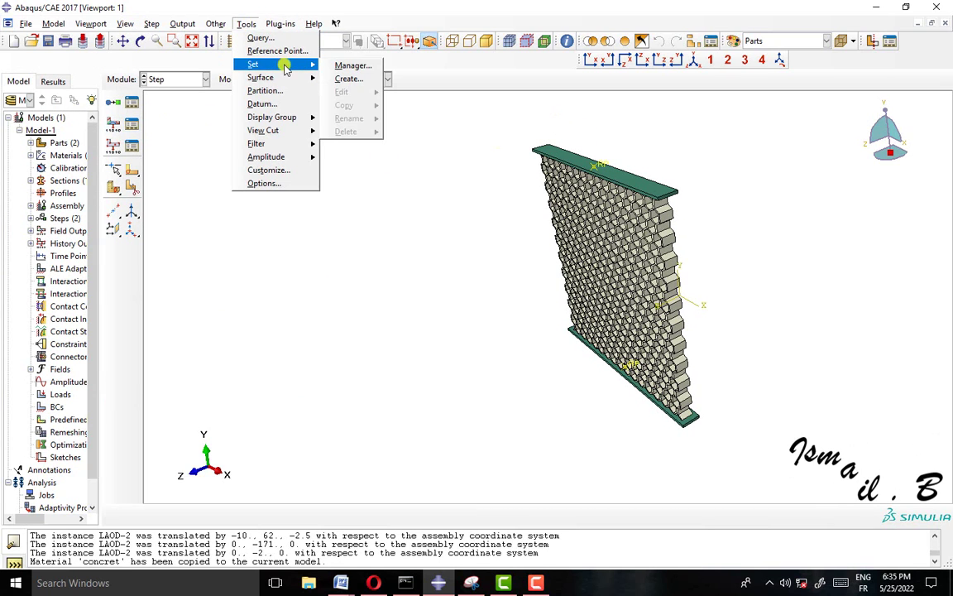
left_click(351, 79)
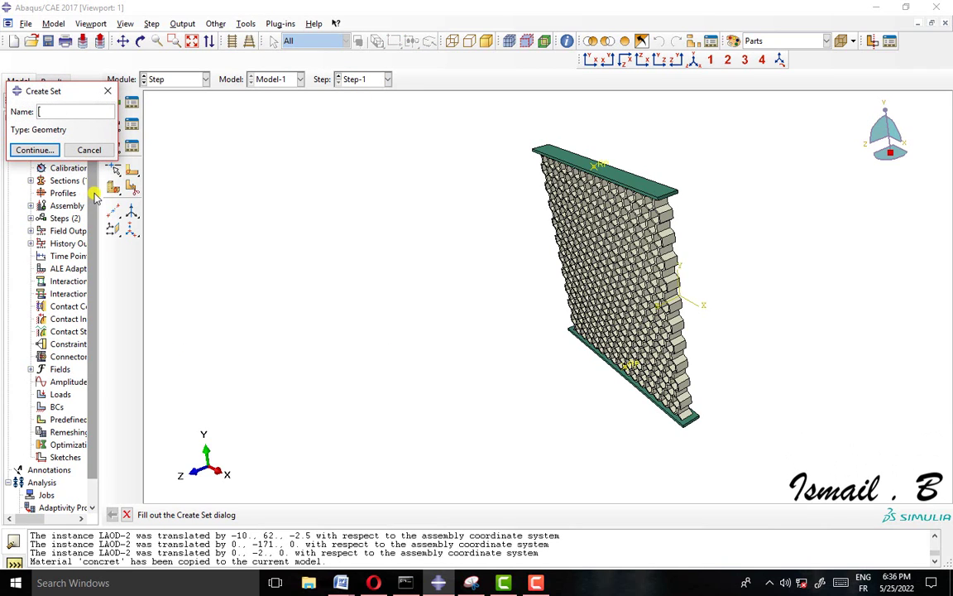
type("RP")
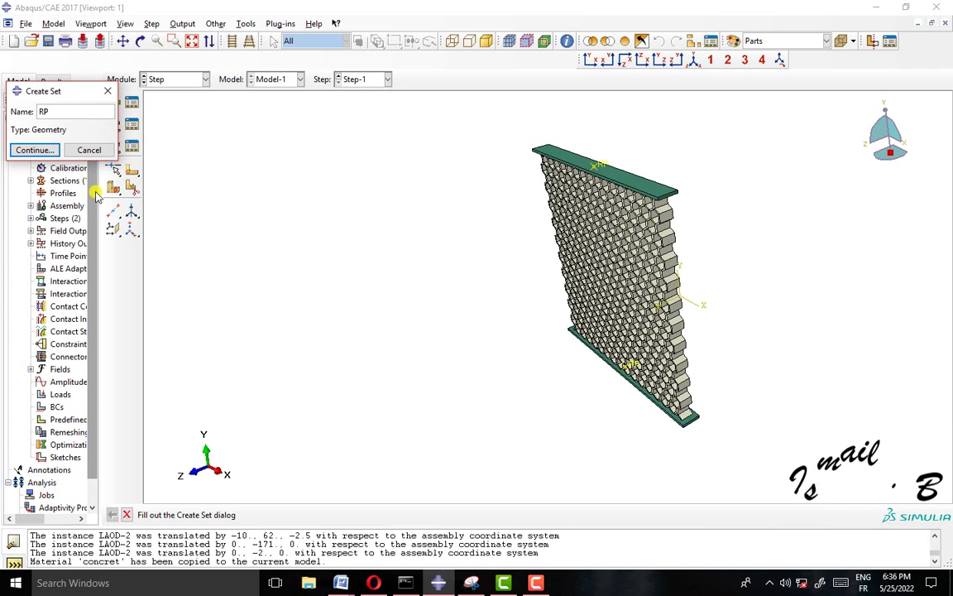
left_click(35, 150)
left_click(601, 165)
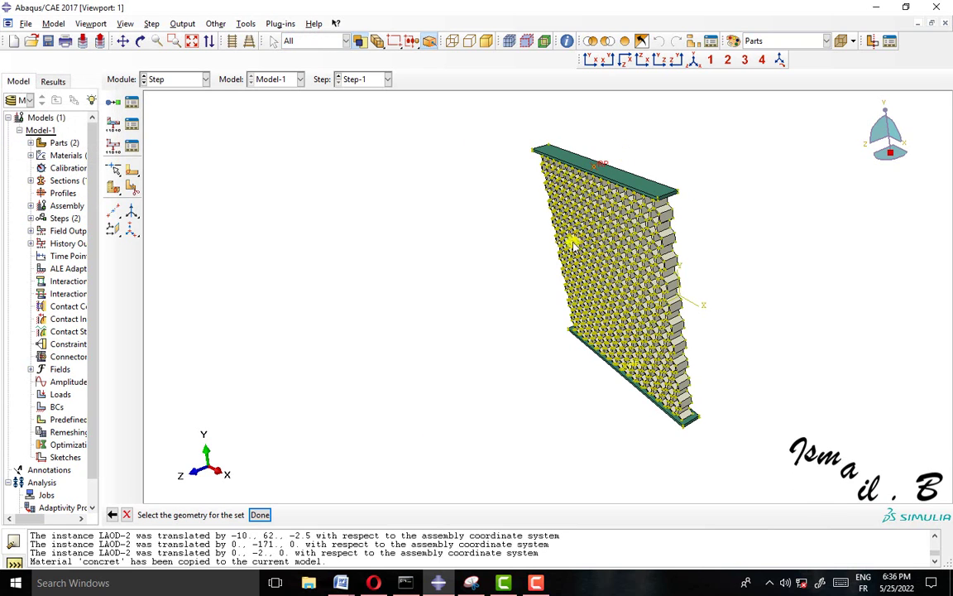
left_click(260, 514)
Step: Create a history output request in Step-1 for displacement U2 on the set RP
left_click(114, 146)
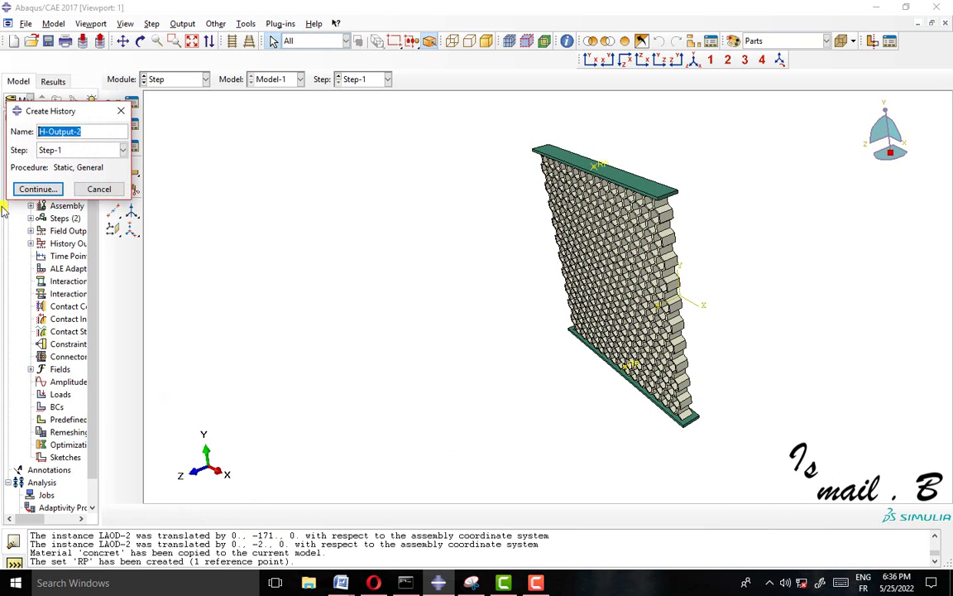
left_click(35, 187)
left_click(124, 206)
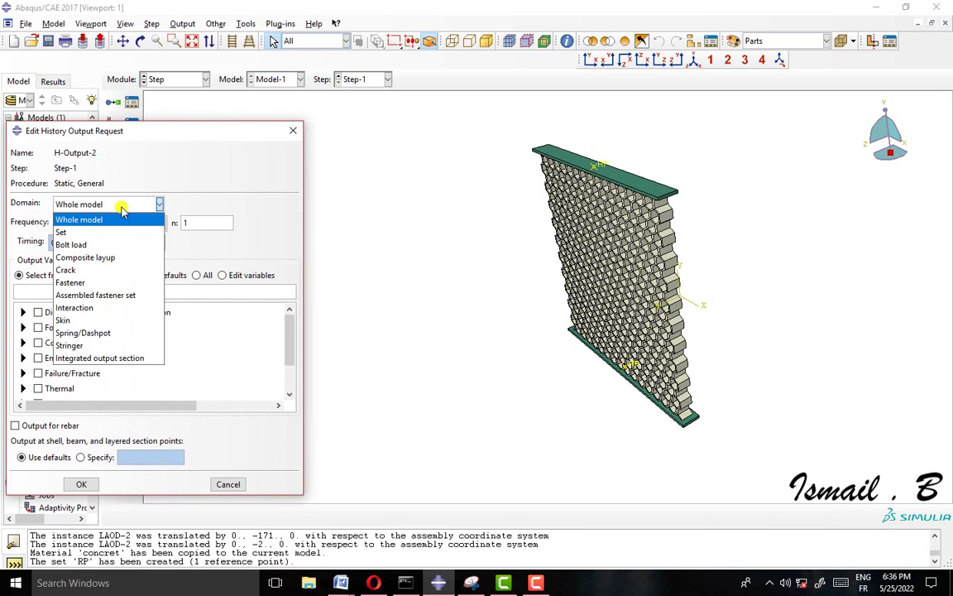
left_click(123, 233)
left_click(214, 204)
left_click(213, 219)
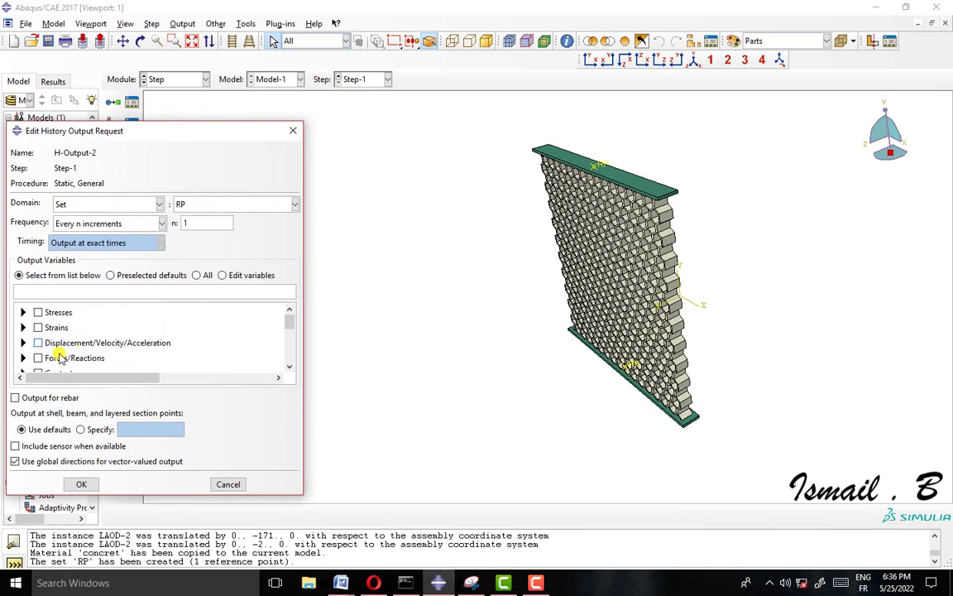
left_click(23, 343)
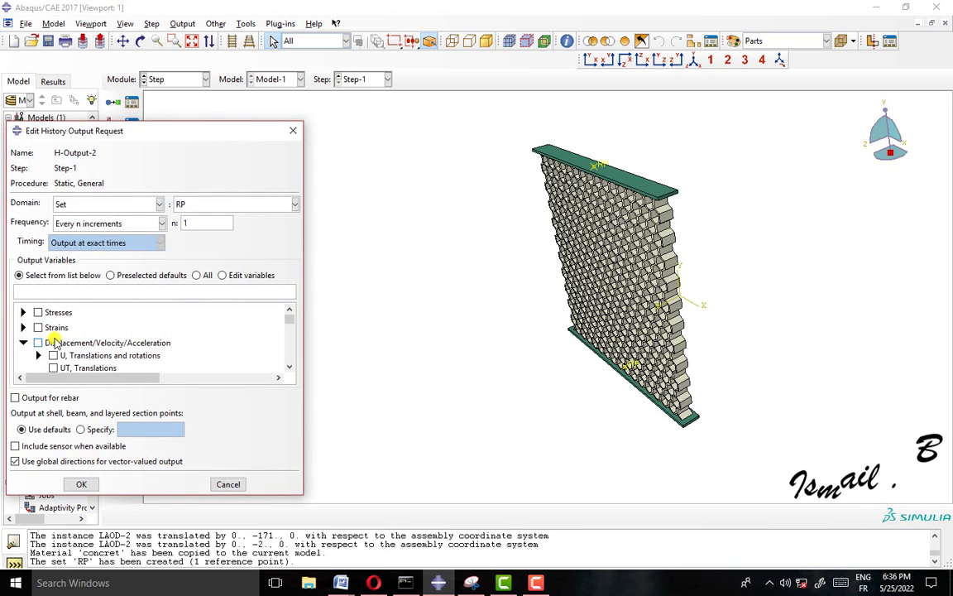
left_click(893, 145)
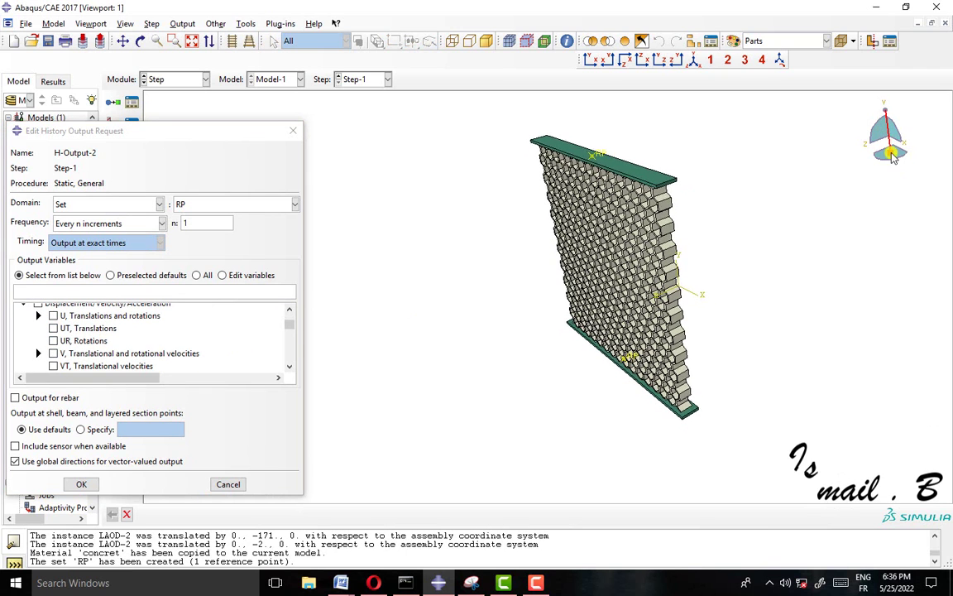
left_click(39, 316)
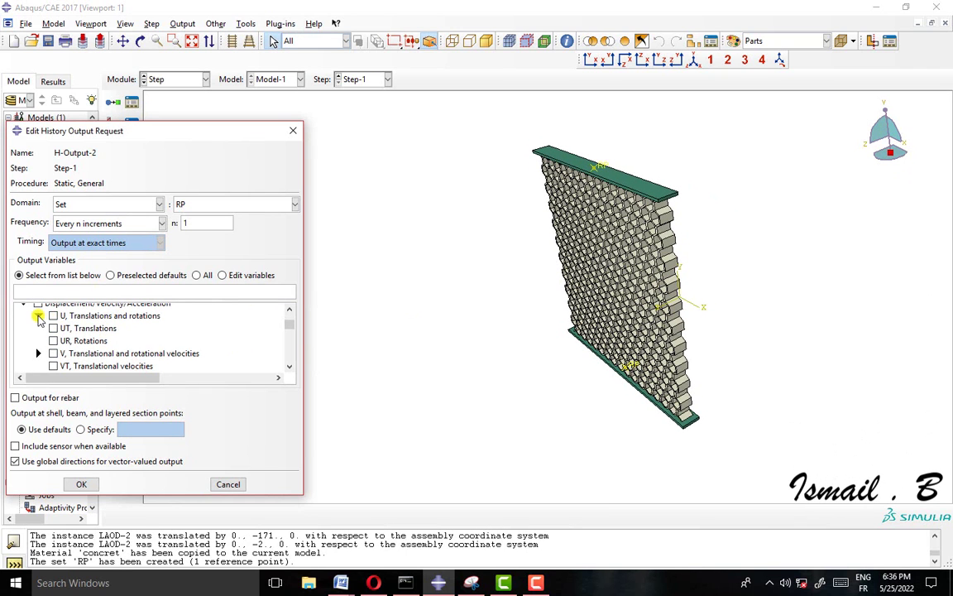
left_click(69, 340)
left_click(77, 482)
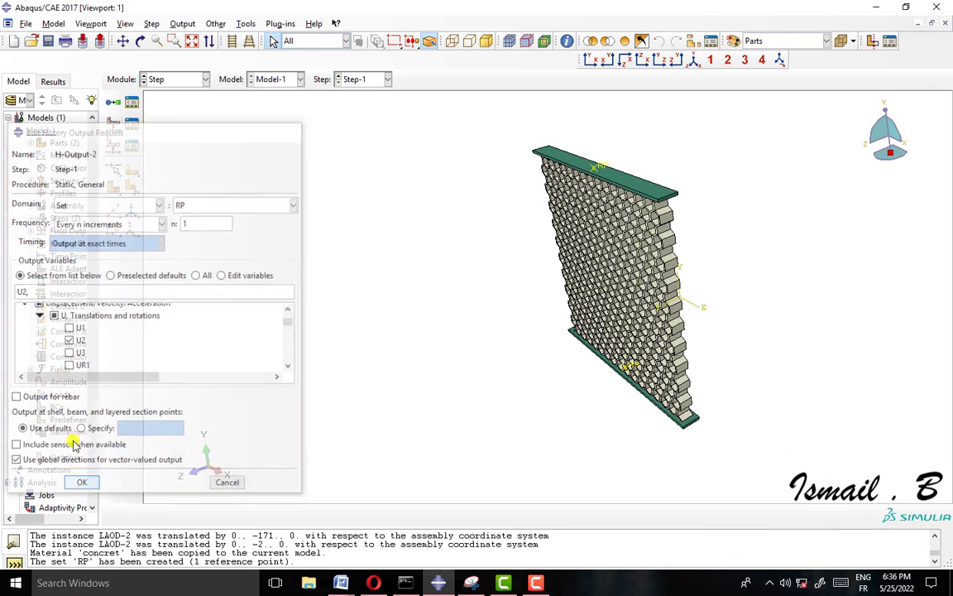
Step: Start another history output request in Step-1 with the set RP as its domain
left_click(113, 141)
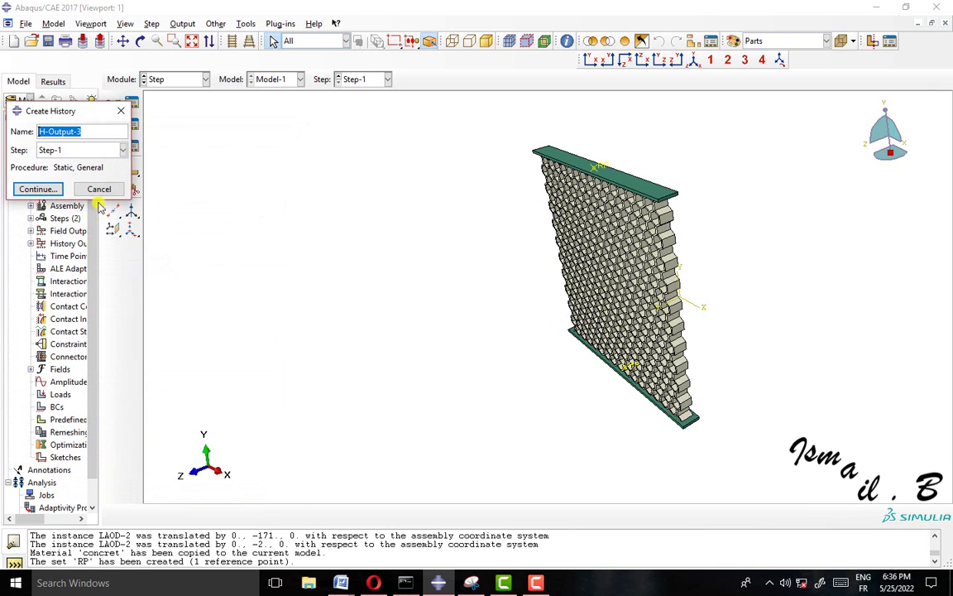
left_click(38, 188)
left_click(132, 204)
left_click(135, 233)
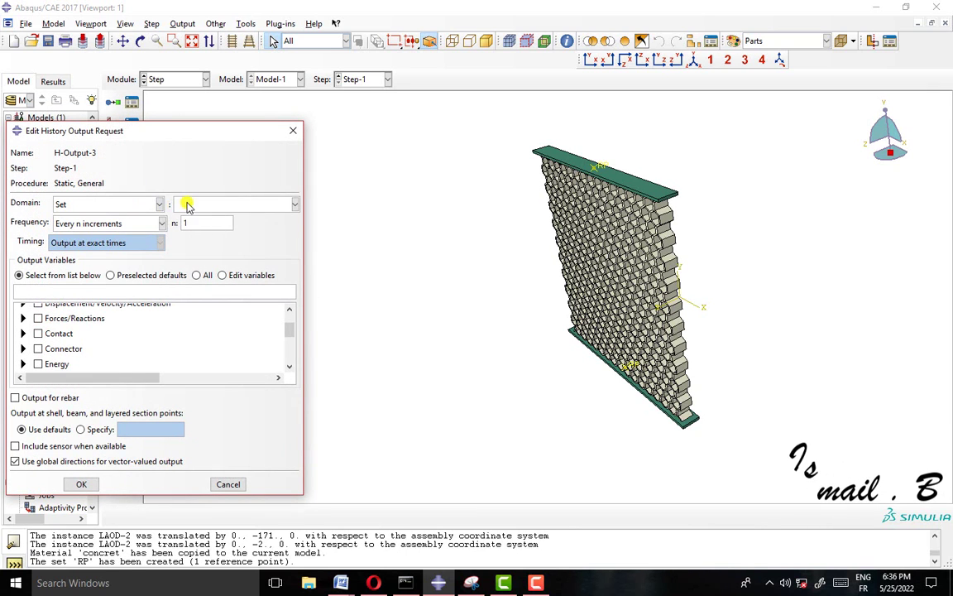
left_click(183, 204)
left_click(191, 220)
left_click(198, 206)
left_click(199, 218)
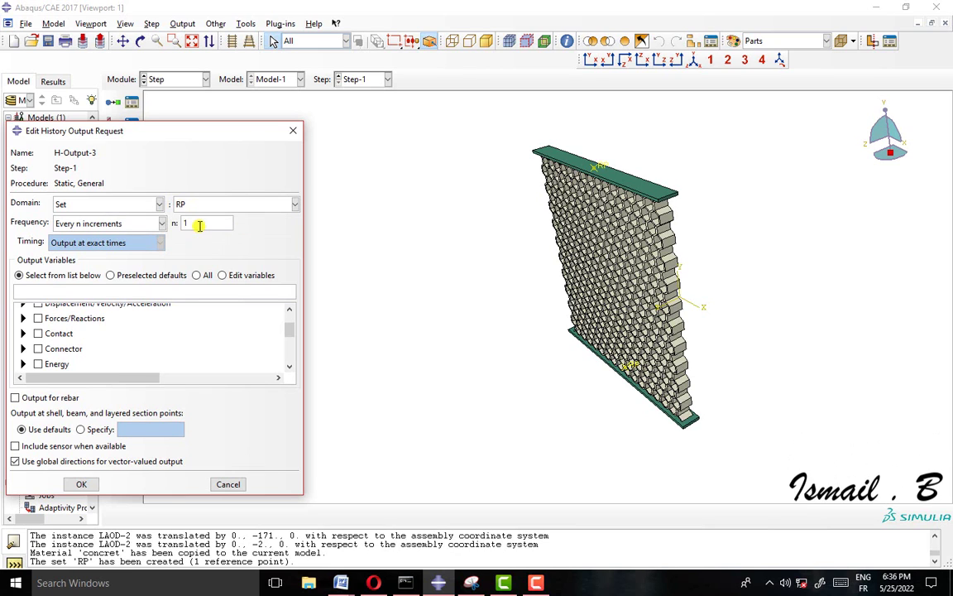
Step: Select only reaction force RF2 as the history request's output variable and accept the request
scroll(50, 347, "down", 3)
scroll(60, 333, "up", 3)
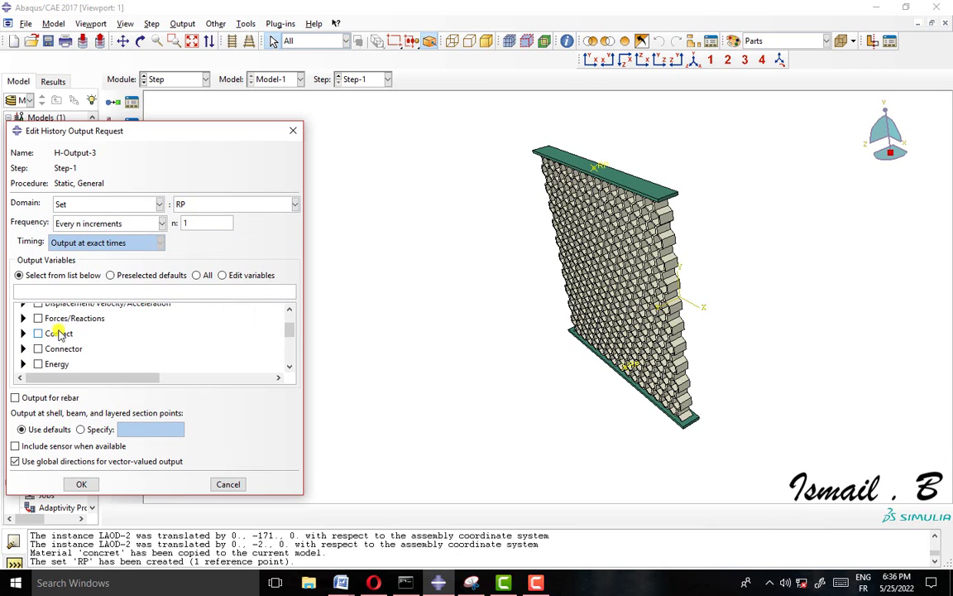
left_click(23, 317)
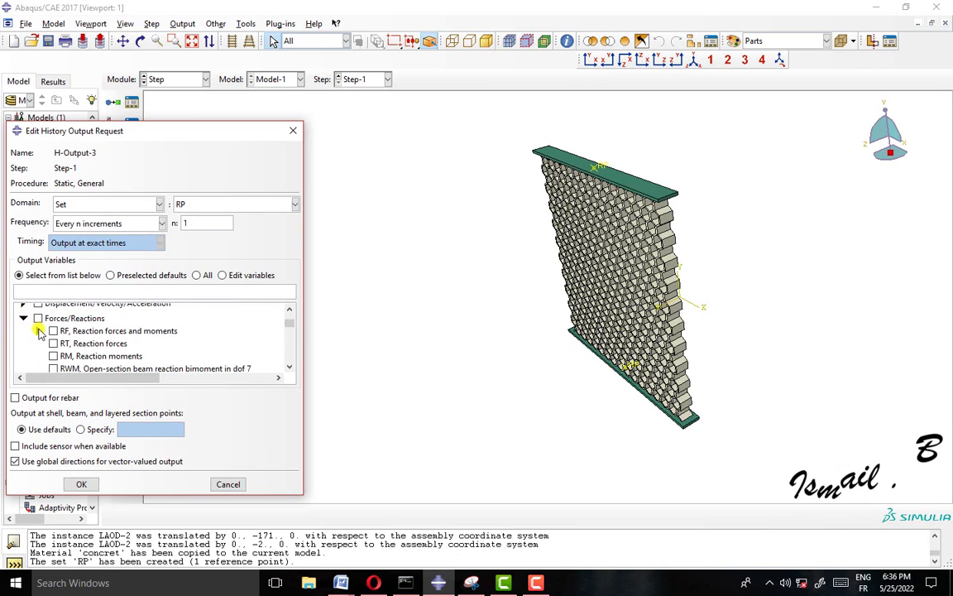
left_click(36, 330)
scroll(83, 323, "down", 1)
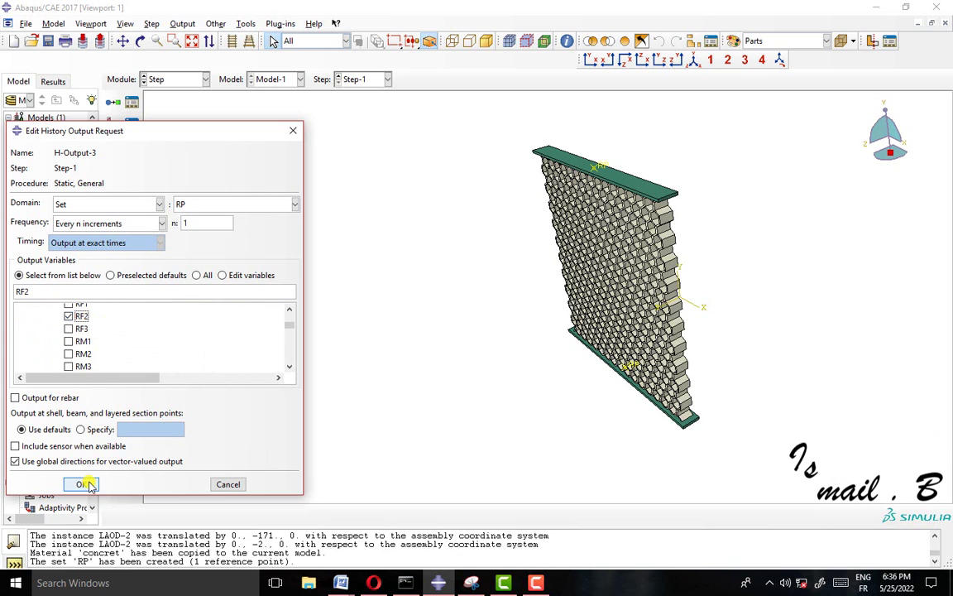
left_click(83, 484)
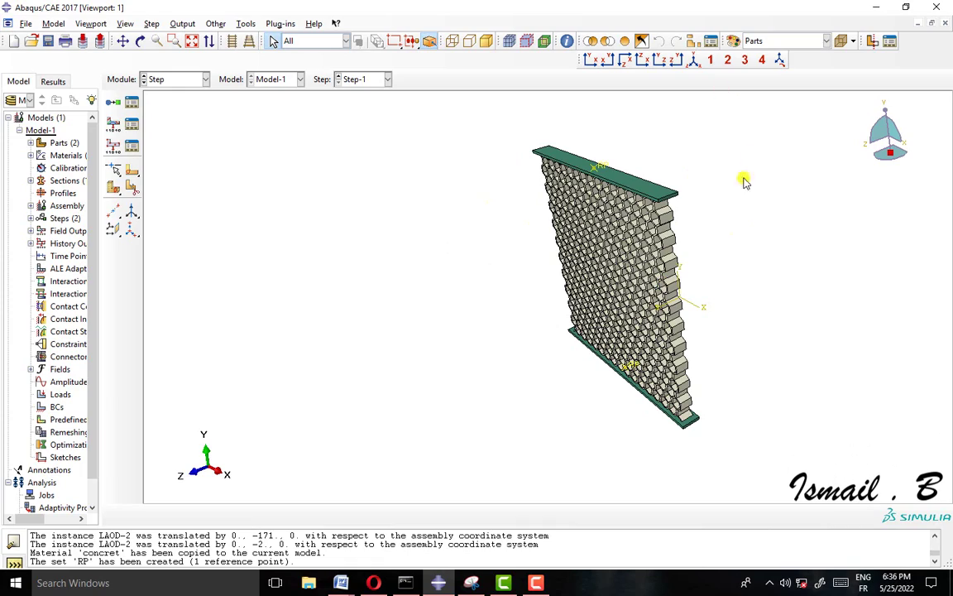
scroll(569, 135, "up", 5)
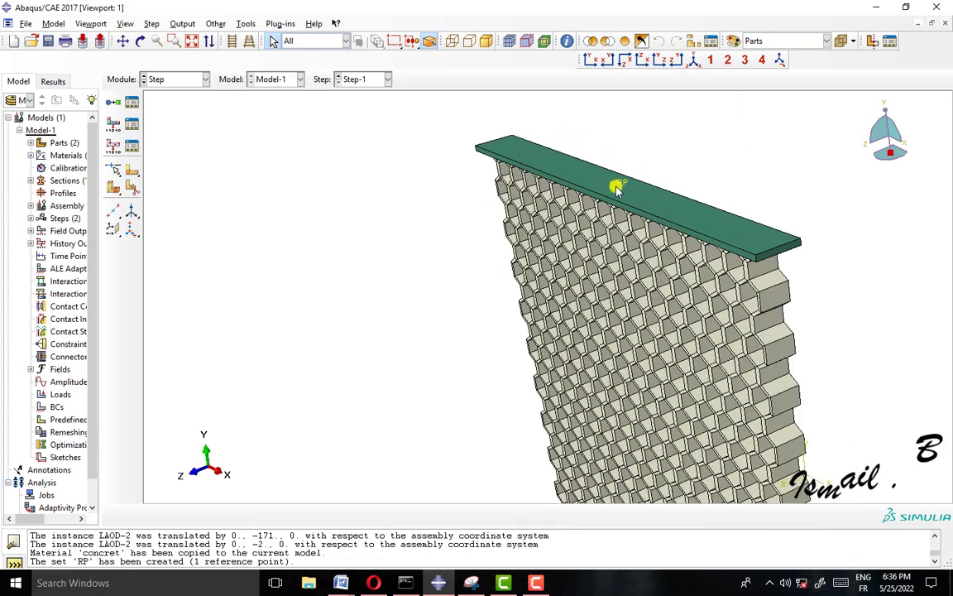
scroll(632, 178, "down", 5)
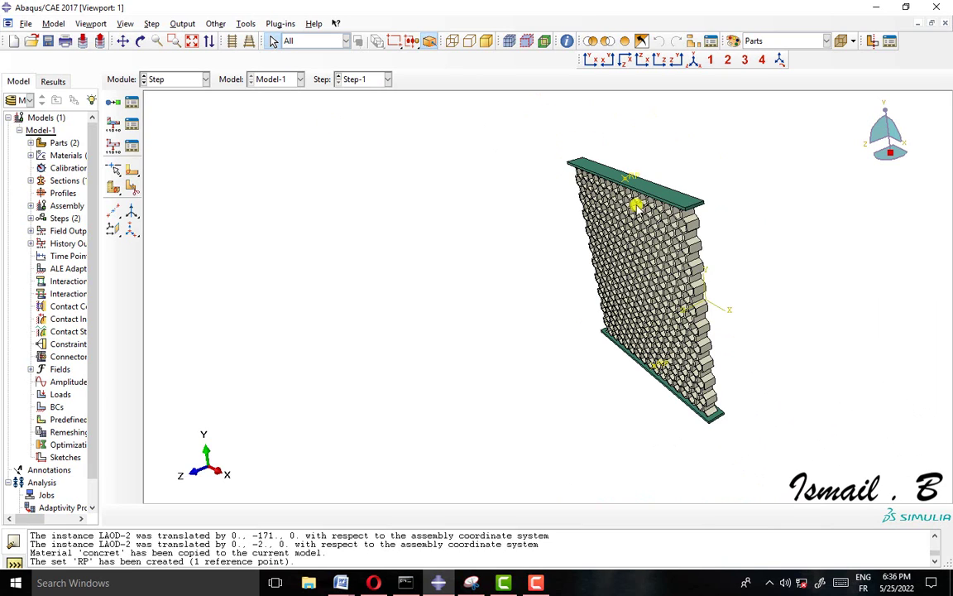
left_click(169, 80)
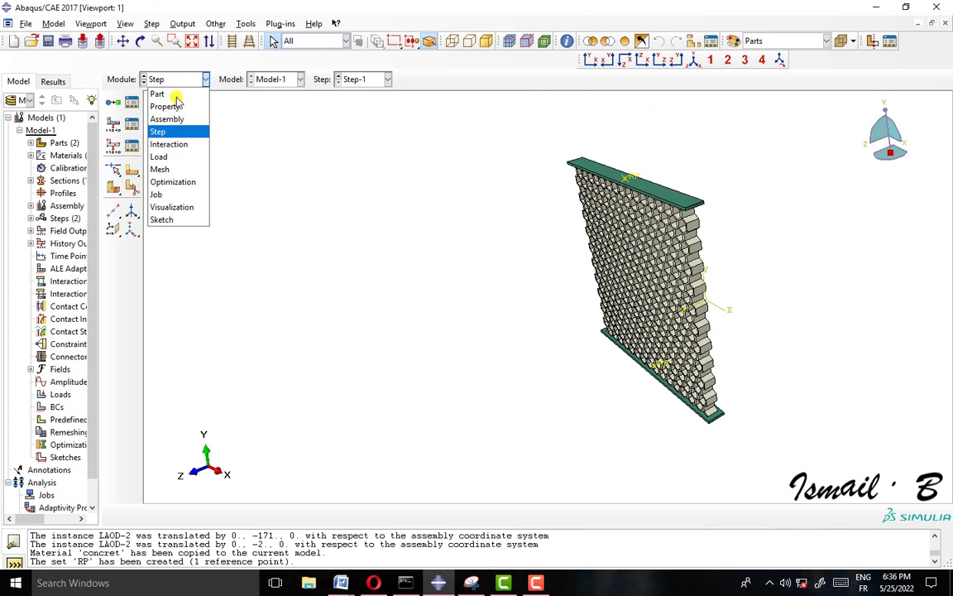
left_click(347, 151)
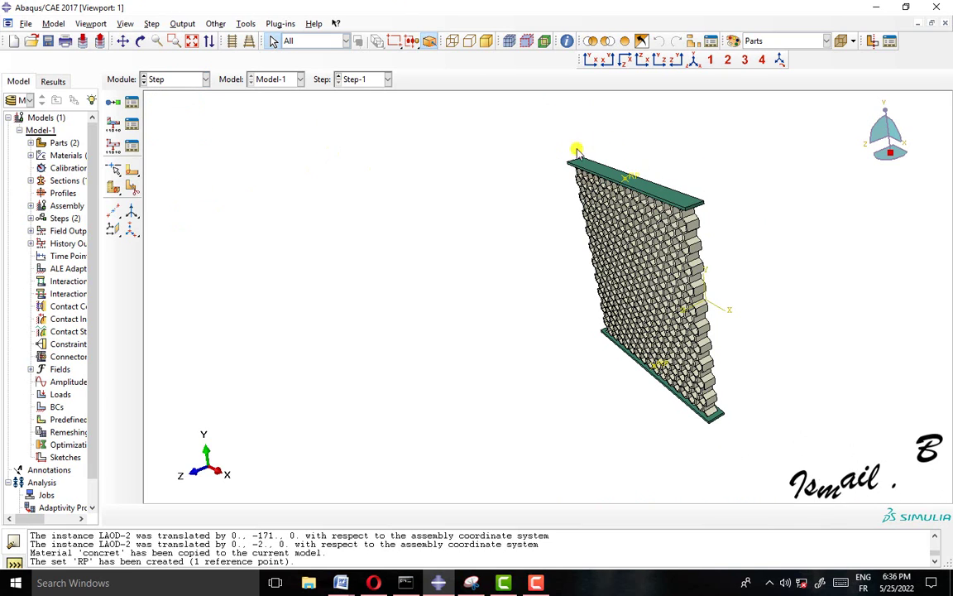
left_click(203, 78)
left_click(394, 191)
left_click(173, 80)
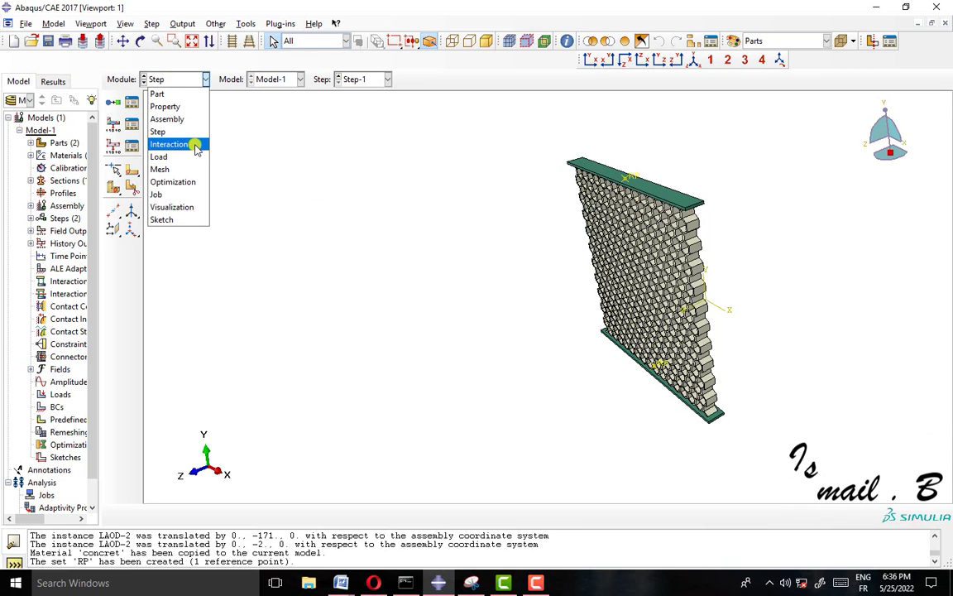
left_click(338, 171)
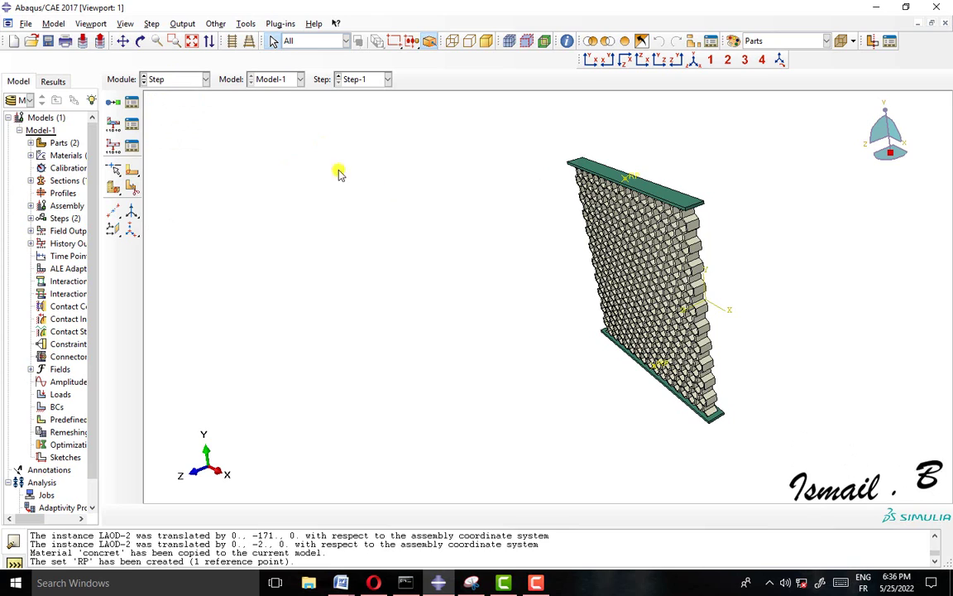
left_click(174, 80)
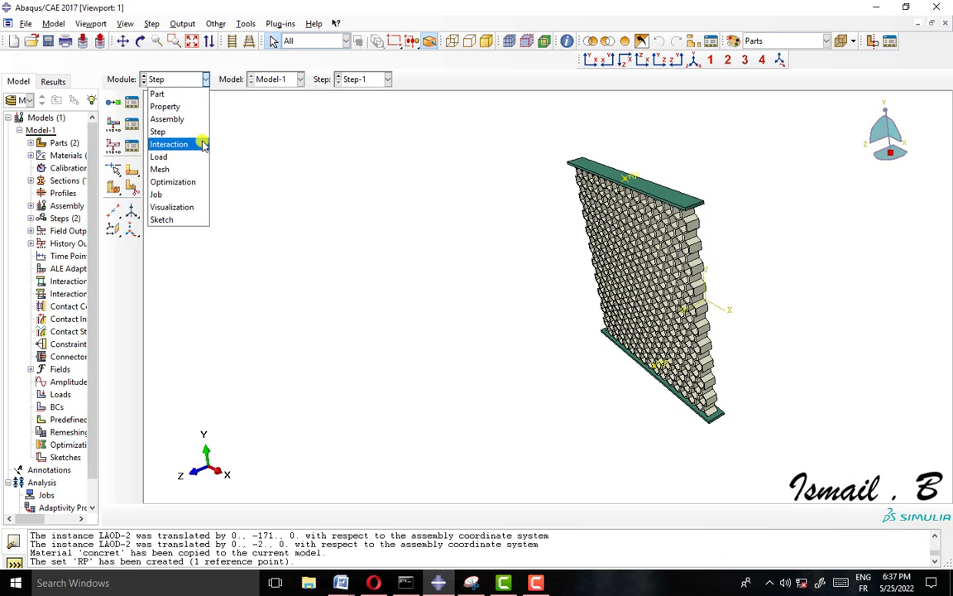
left_click(170, 144)
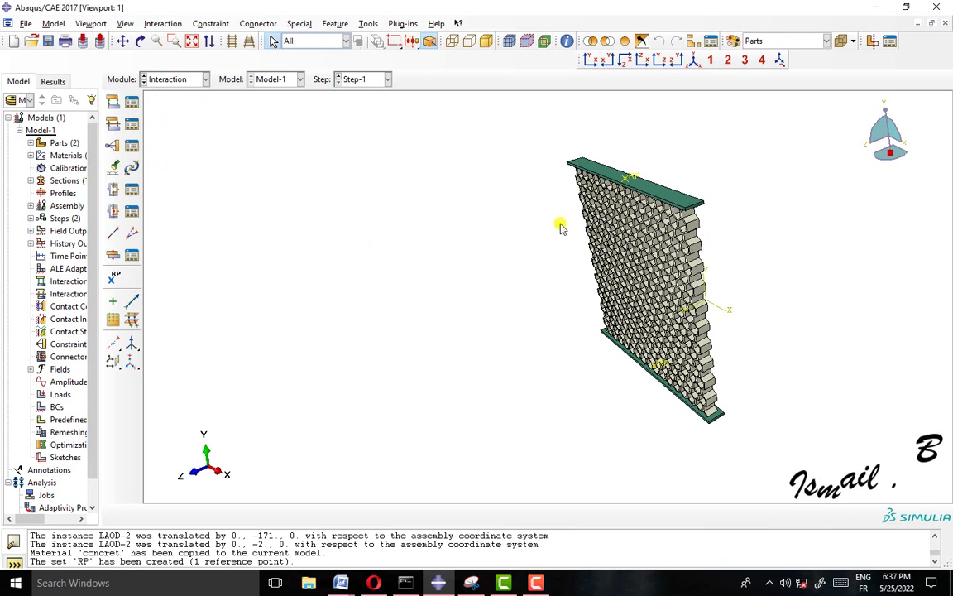
left_click(141, 41)
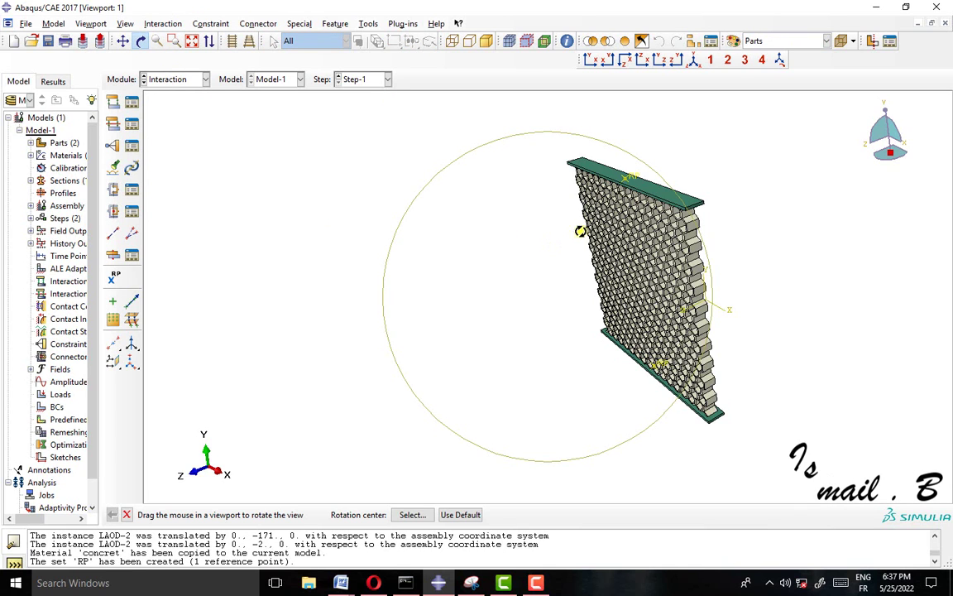
left_click_drag(578, 227, 529, 240)
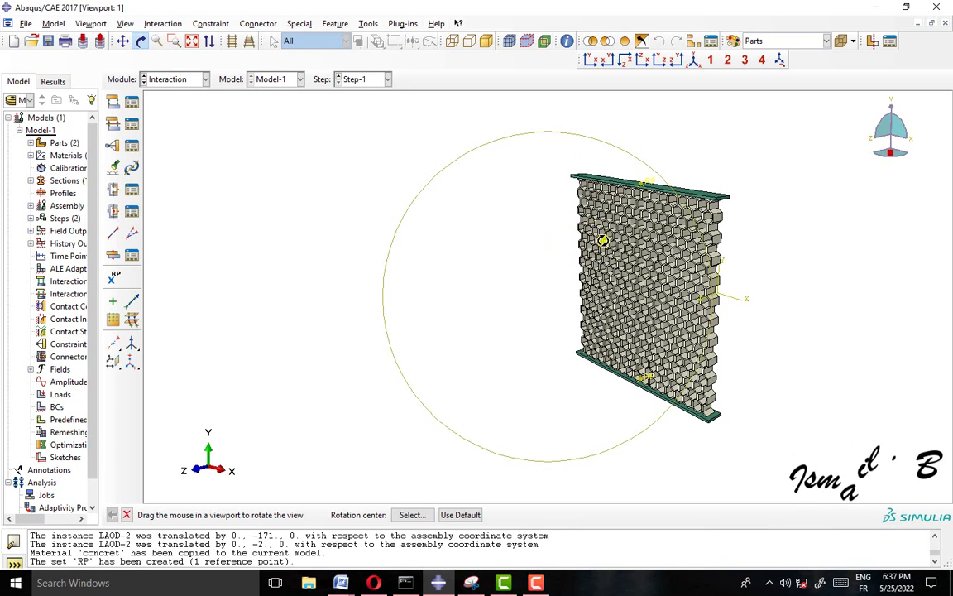
left_click(175, 78)
left_click(147, 131)
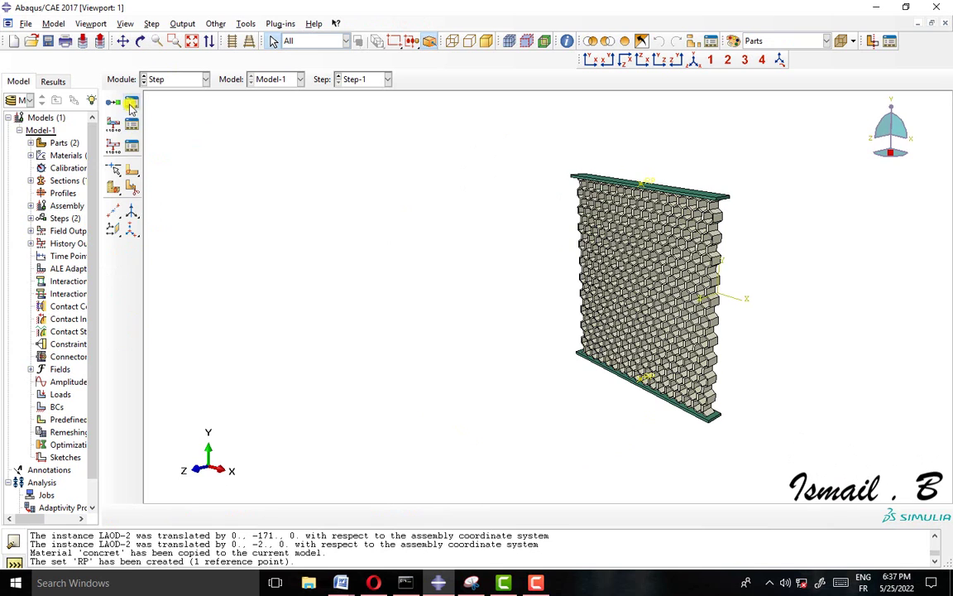
Step: Edit field output request F-Output-1 to add compressive damage DAMAGEC and tensile damage DAMAGET to its output variables
left_click(134, 127)
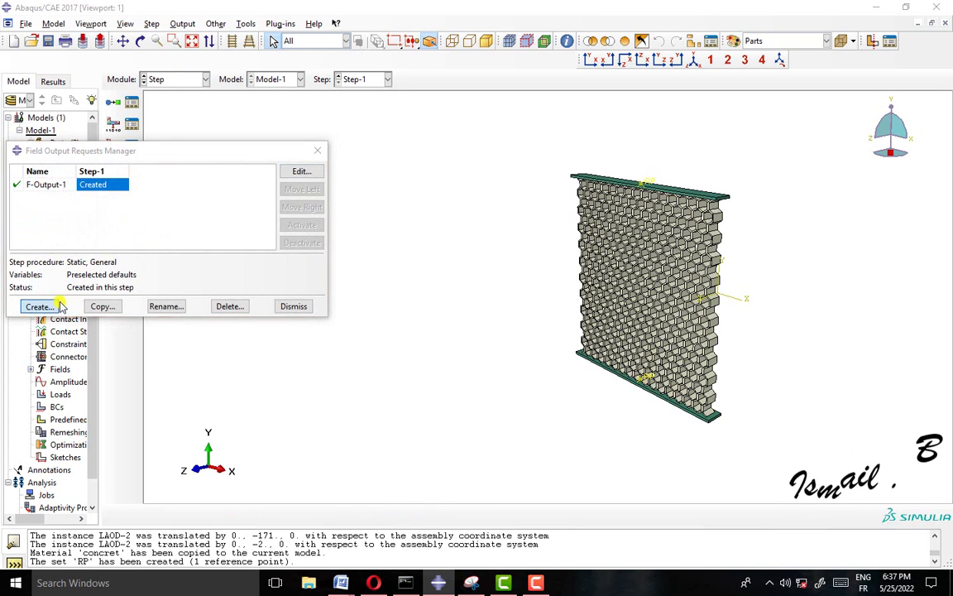
left_click(51, 305)
left_click(119, 170)
left_click(299, 170)
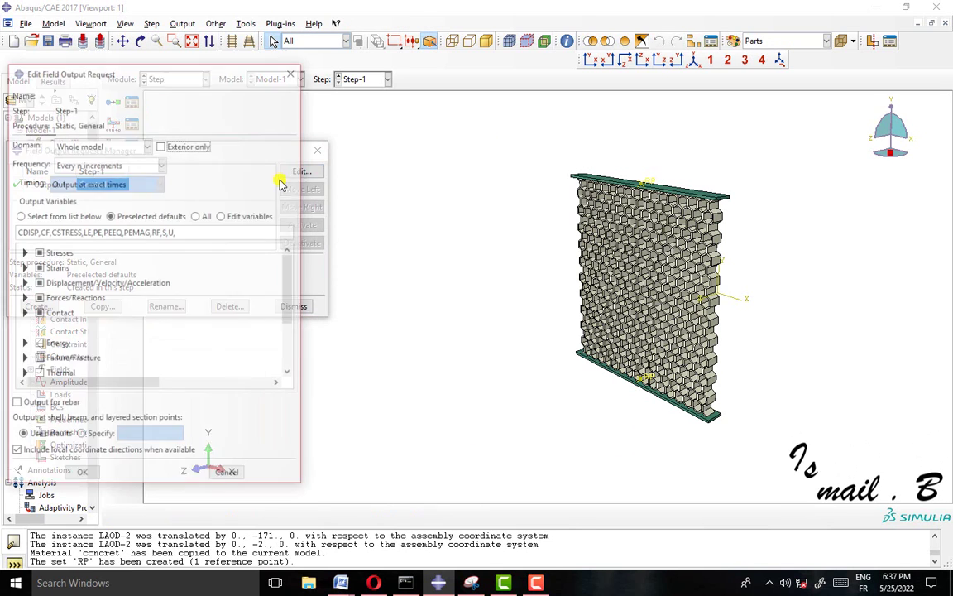
scroll(37, 277, "down", 3)
scroll(29, 276, "up", 2)
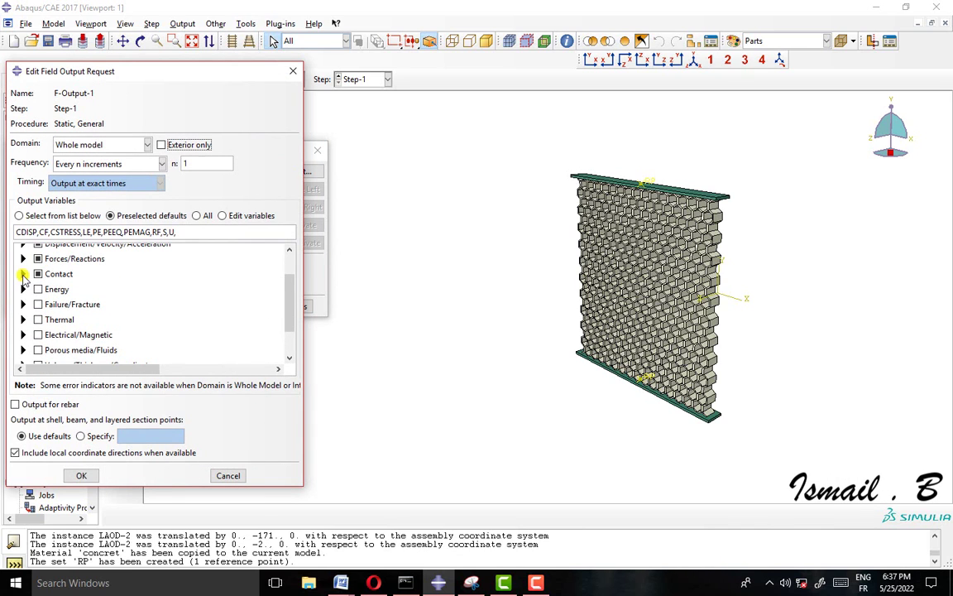
scroll(27, 277, "up", 1)
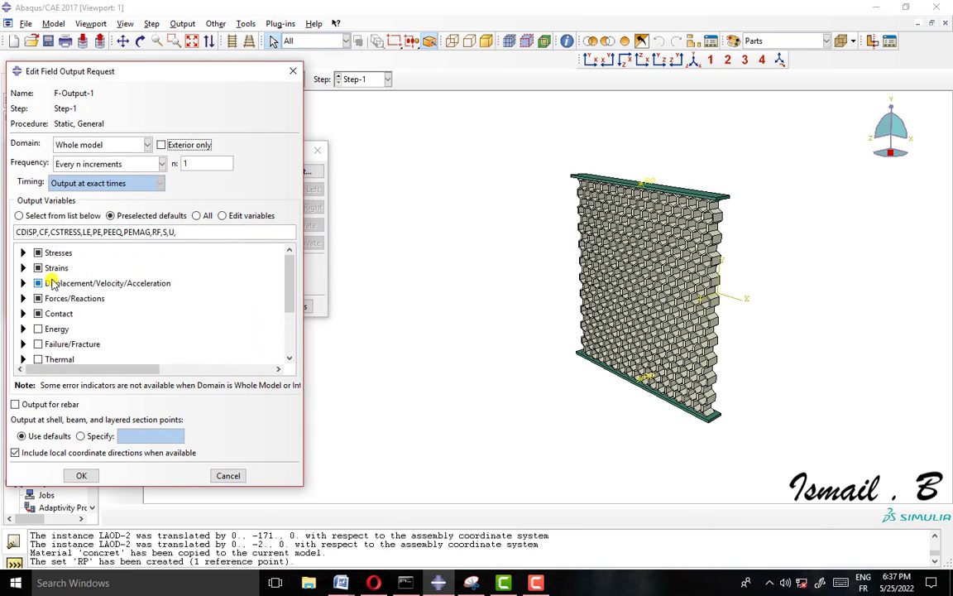
scroll(37, 279, "down", 1)
scroll(50, 281, "down", 1)
left_click(23, 265)
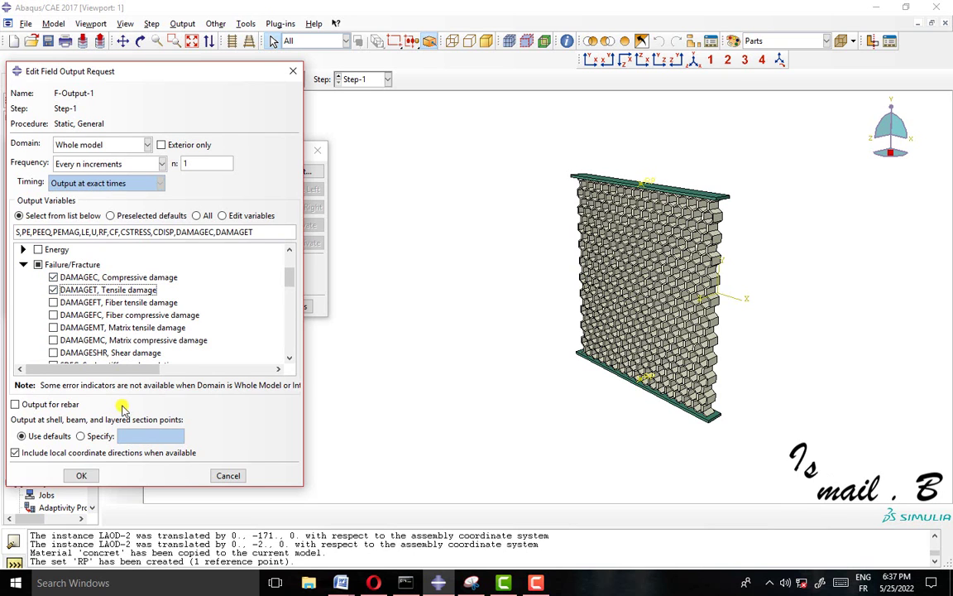
Step: Save the damage outputs in field output request F-Output-1, then add the STATUS variable to it
left_click(81, 475)
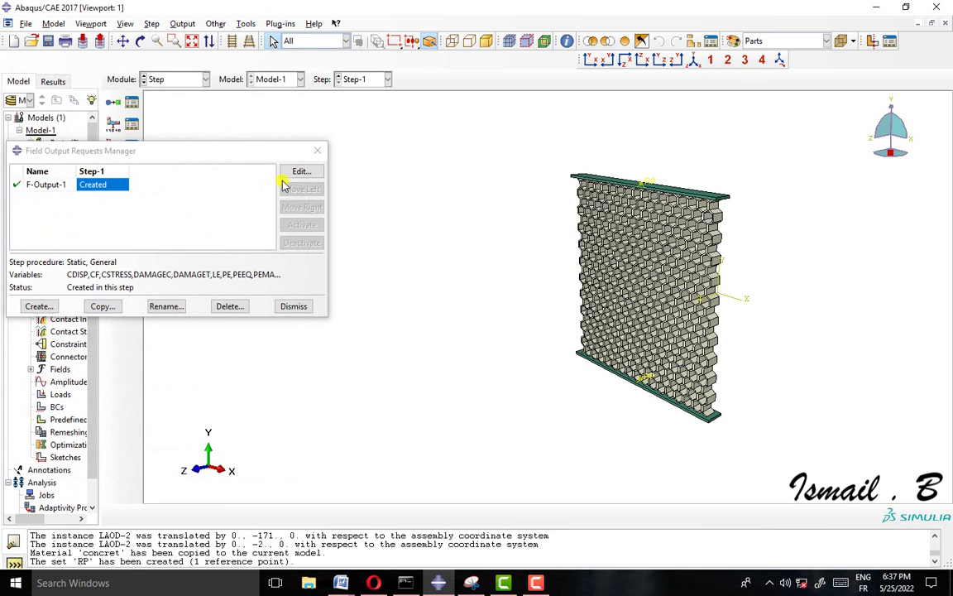
left_click(300, 171)
scroll(72, 315, "down", 8)
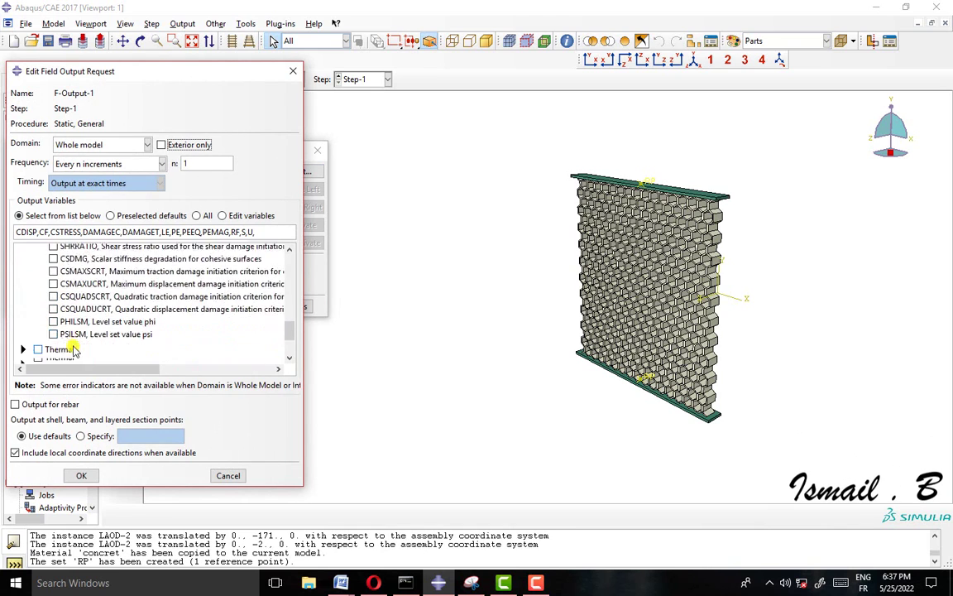
scroll(58, 340, "down", 2)
left_click(24, 354)
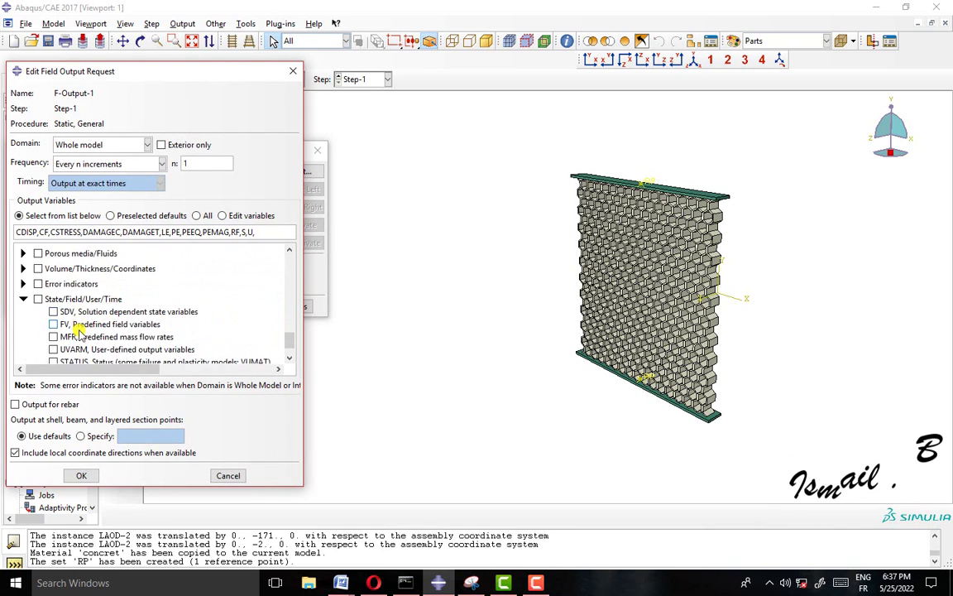
scroll(91, 346, "down", 2)
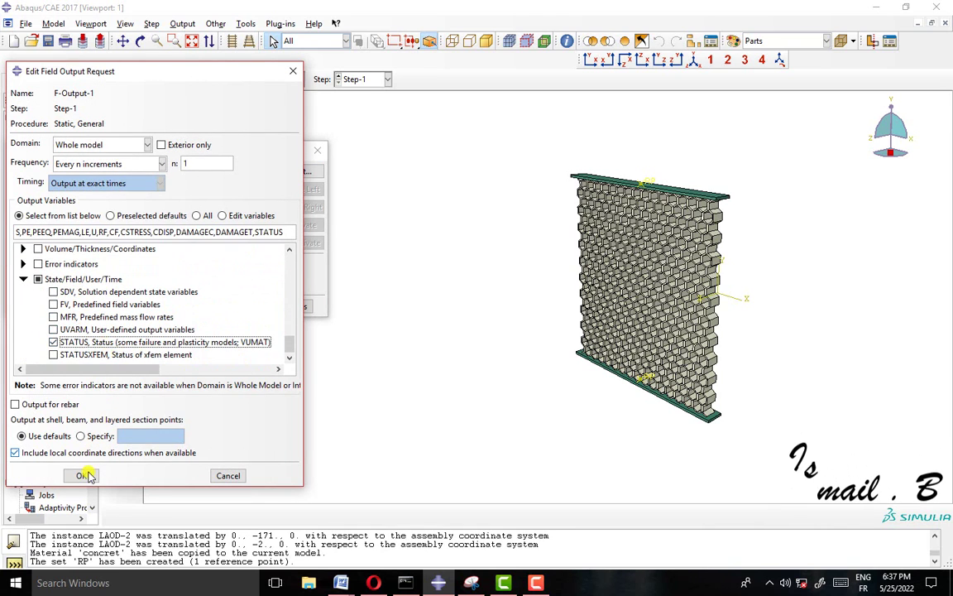
left_click(81, 475)
left_click(303, 310)
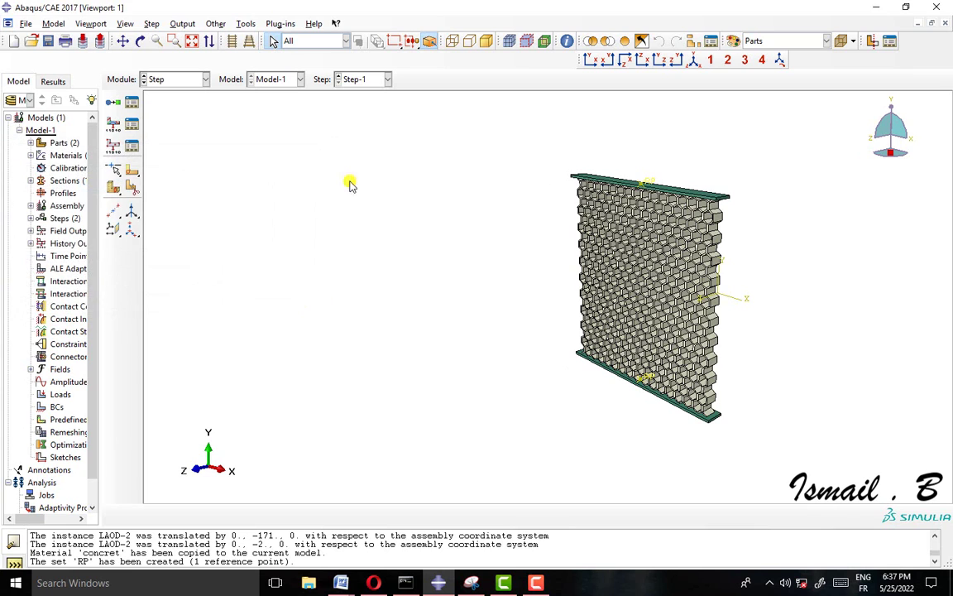
Step: In the Interaction module, find contact pairs across the whole model with a 0.001 separation tolerance and enlarge the results dialog
left_click(204, 80)
left_click(199, 142)
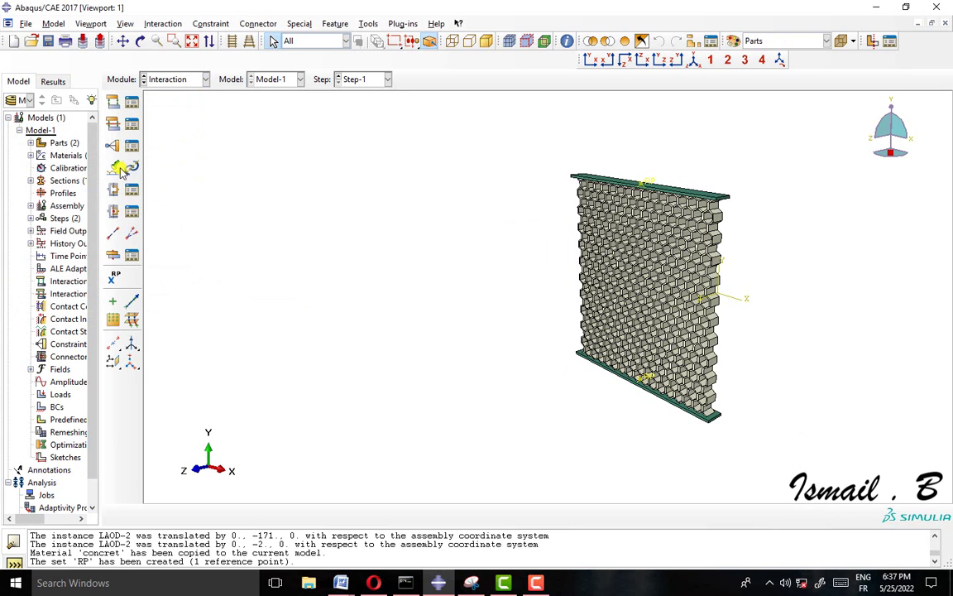
left_click(115, 175)
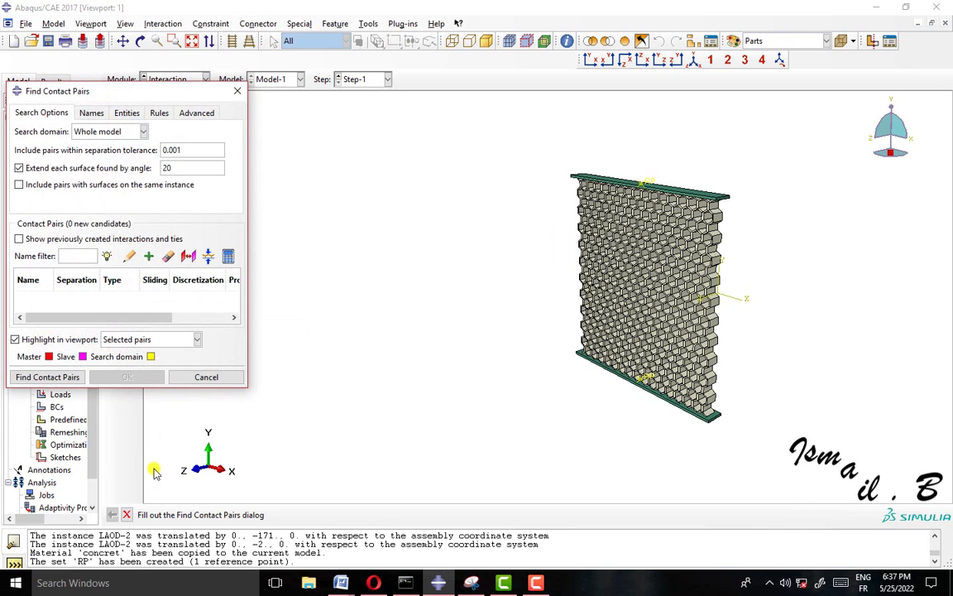
left_click(70, 377)
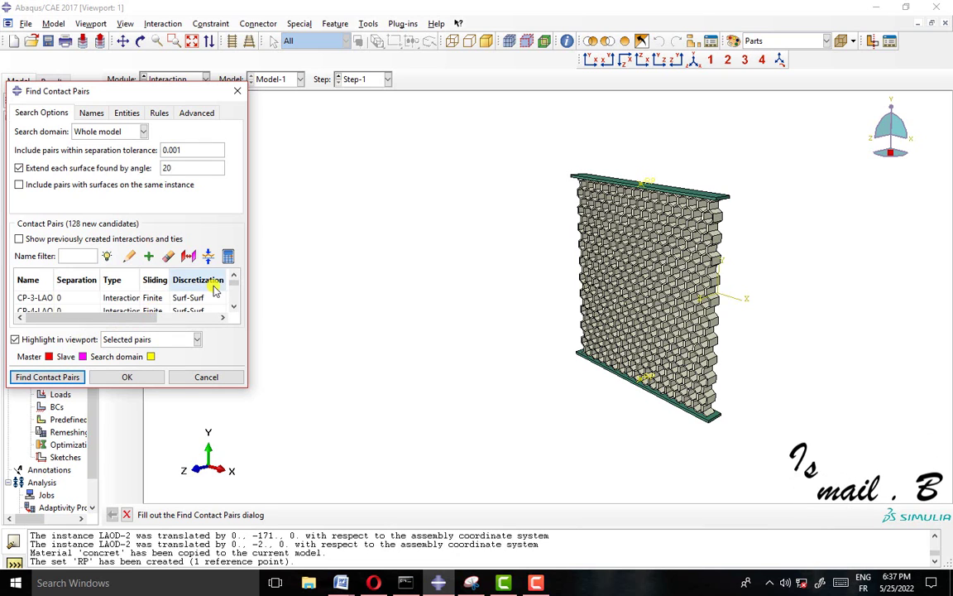
scroll(213, 304, "down", 15)
scroll(212, 303, "down", 10)
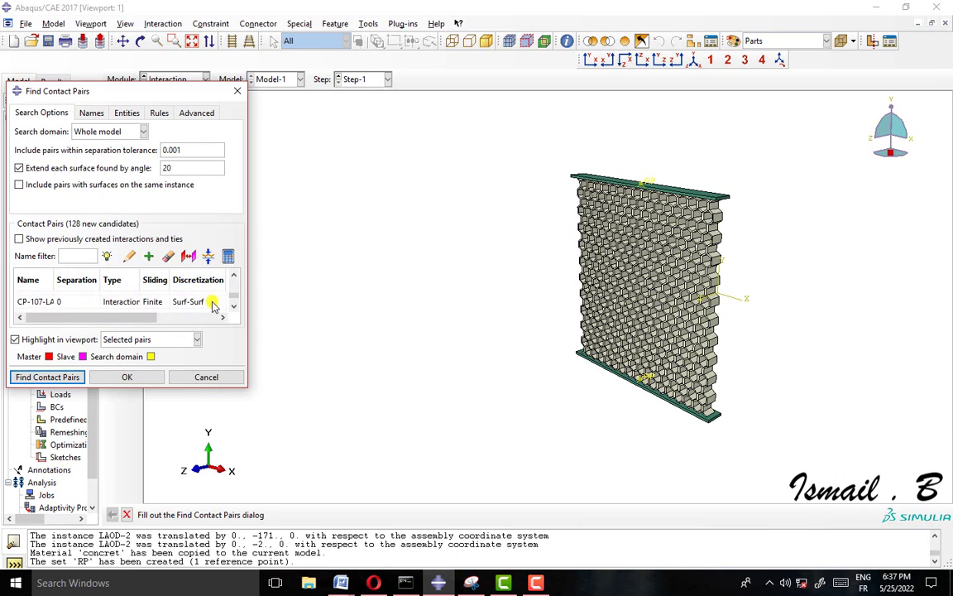
scroll(212, 303, "down", 7)
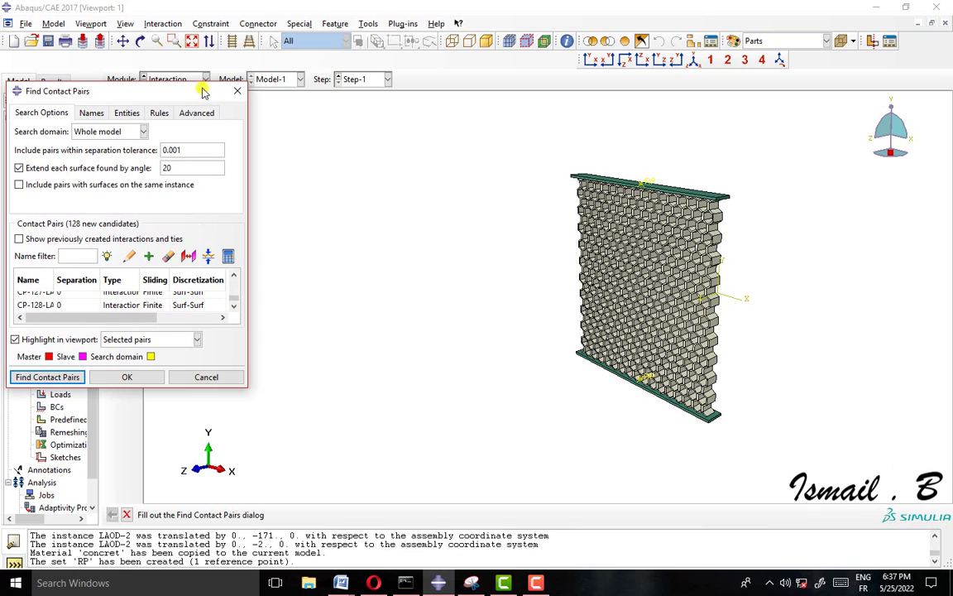
left_click_drag(201, 81, 199, 3)
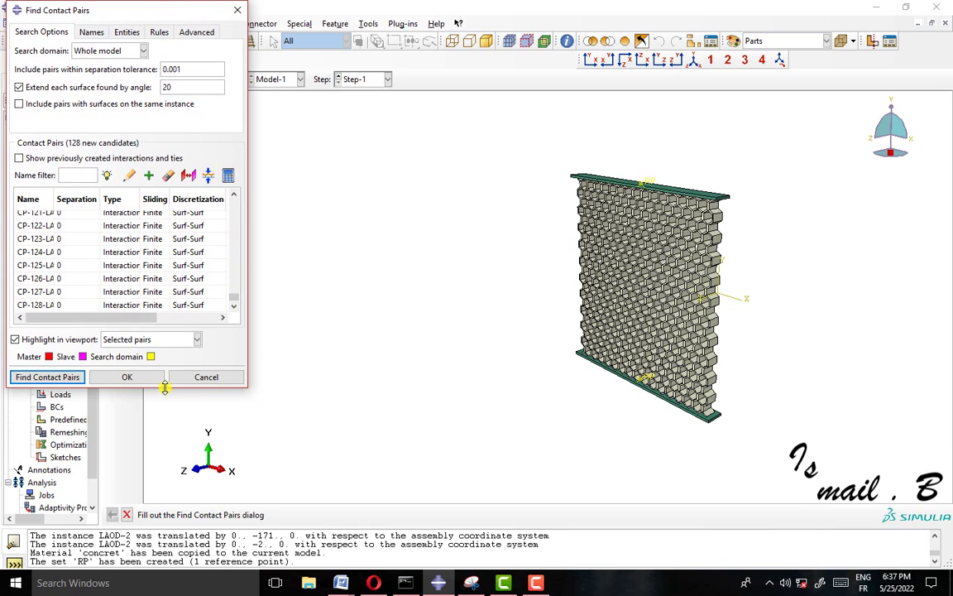
left_click_drag(164, 386, 165, 484)
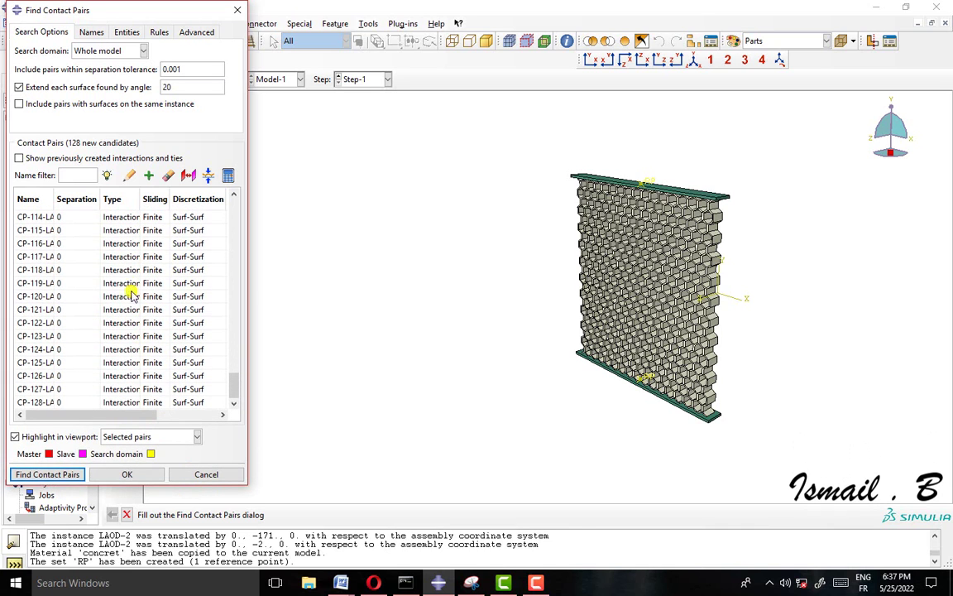
Step: Set the type of every contact pair in the list, CP-1 through CP-128, to Tie
left_click(124, 245)
left_click(126, 245)
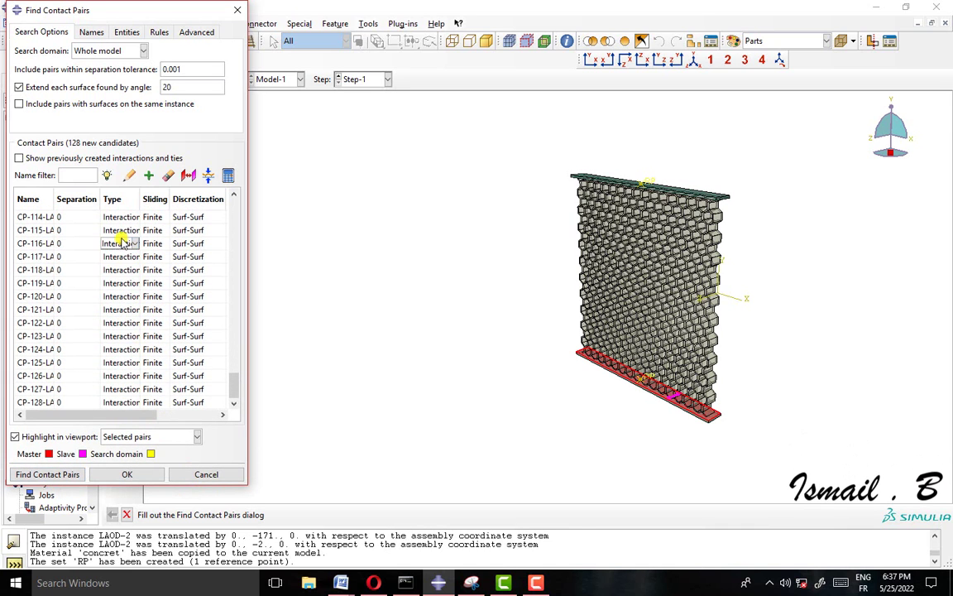
scroll(154, 314, "up", 20)
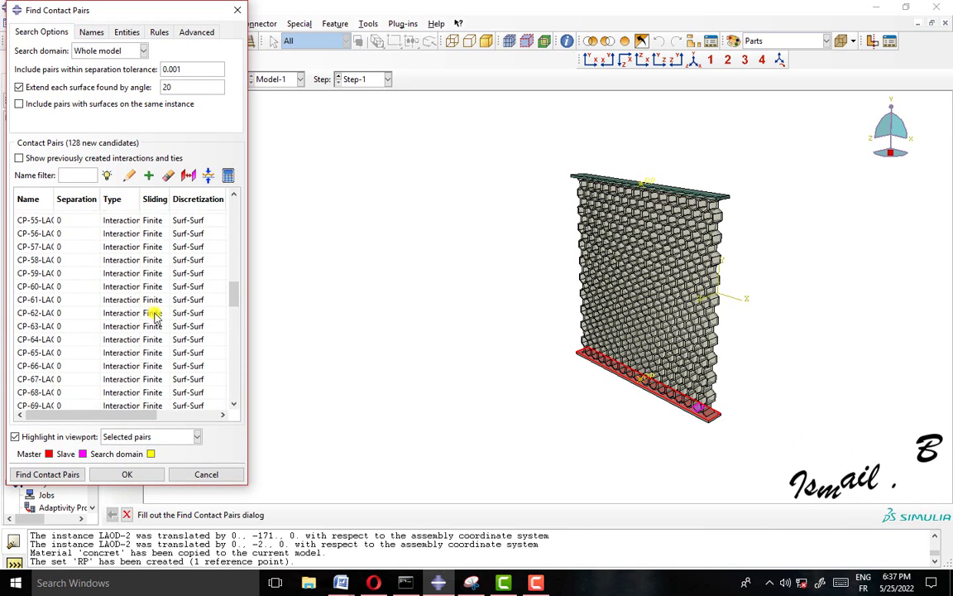
scroll(154, 314, "up", 10)
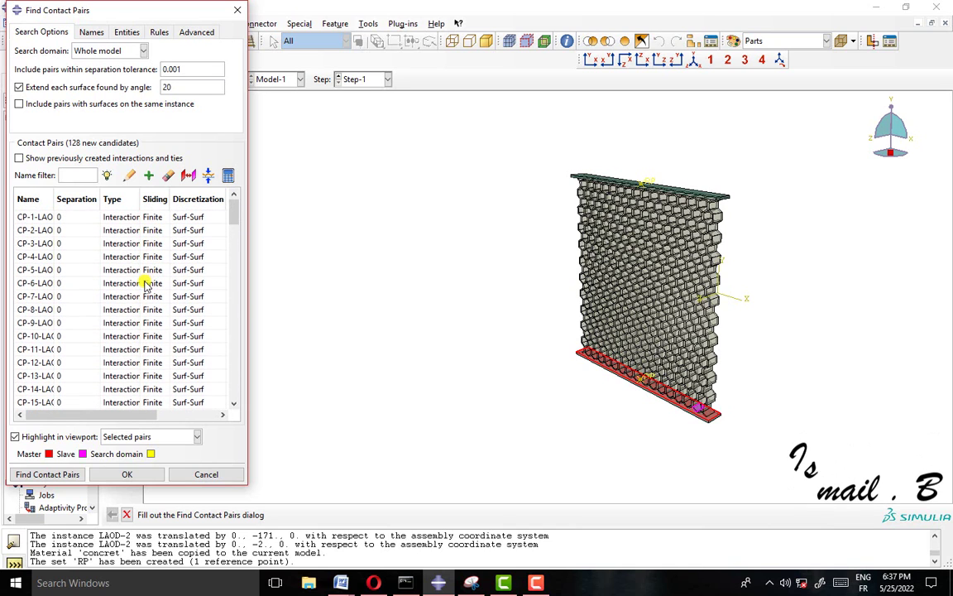
left_click(130, 218)
left_click(134, 218)
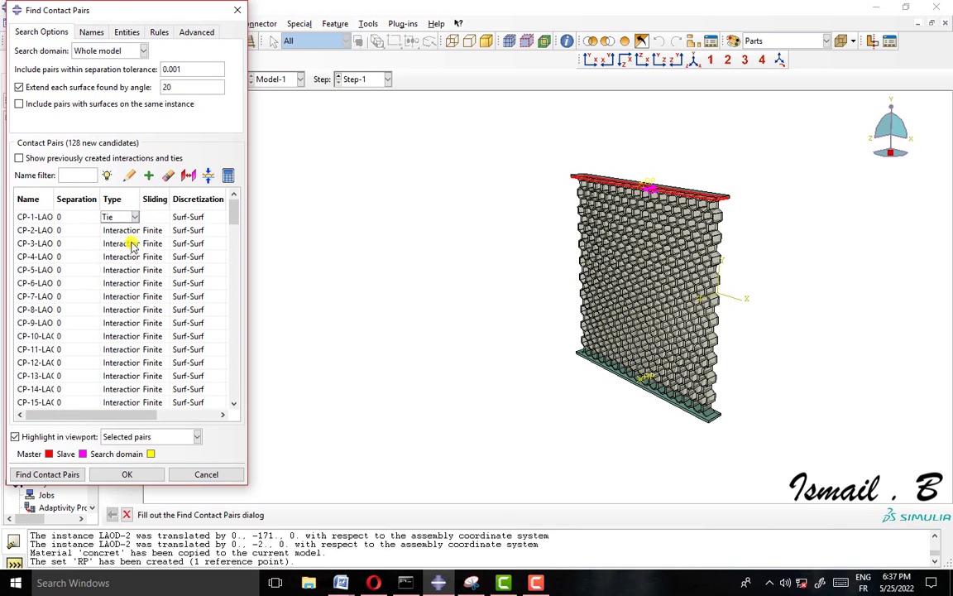
left_click(134, 230)
left_click(128, 256)
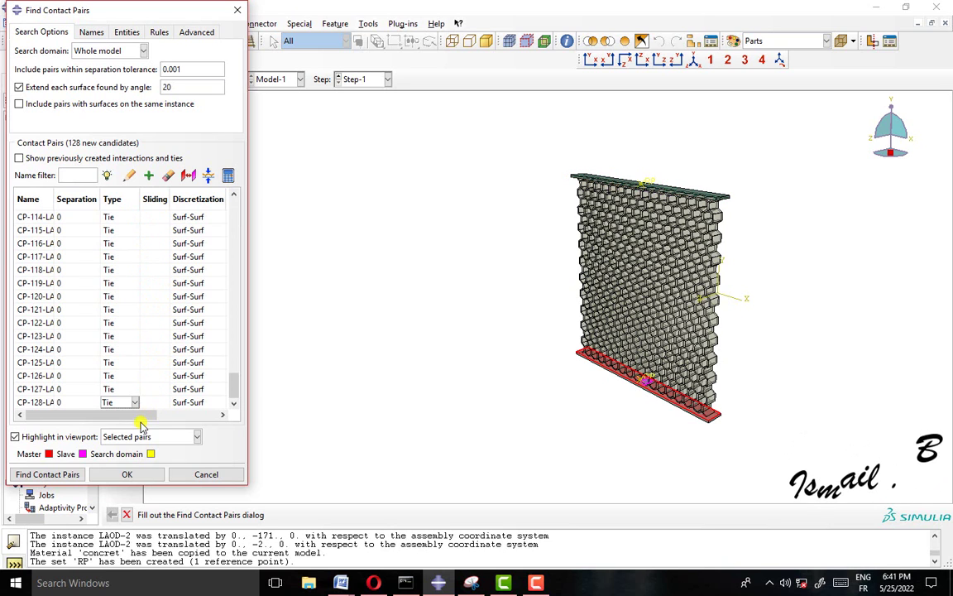
scroll(124, 347, "up", 3)
scroll(118, 307, "up", 20)
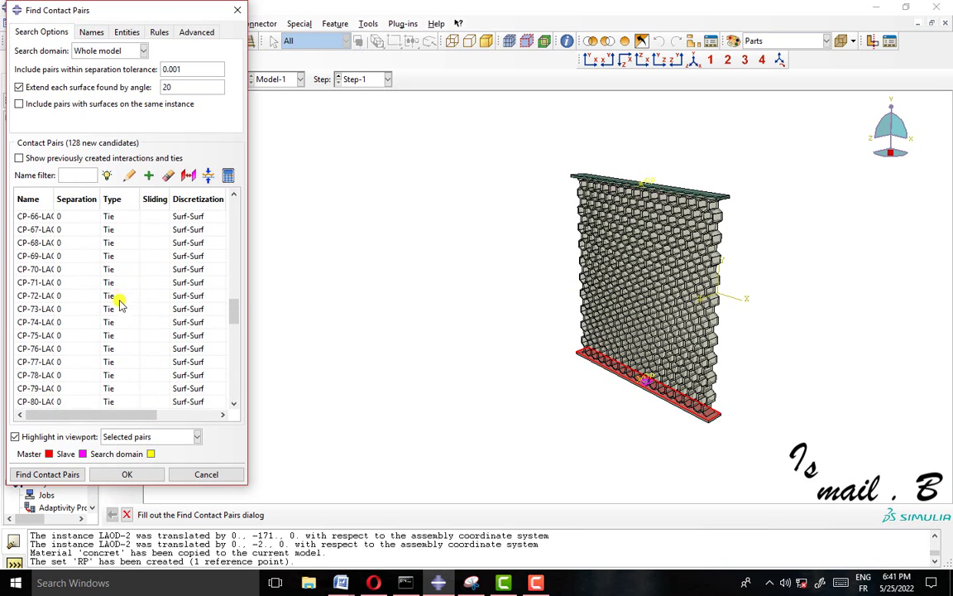
scroll(107, 242, "up", 9)
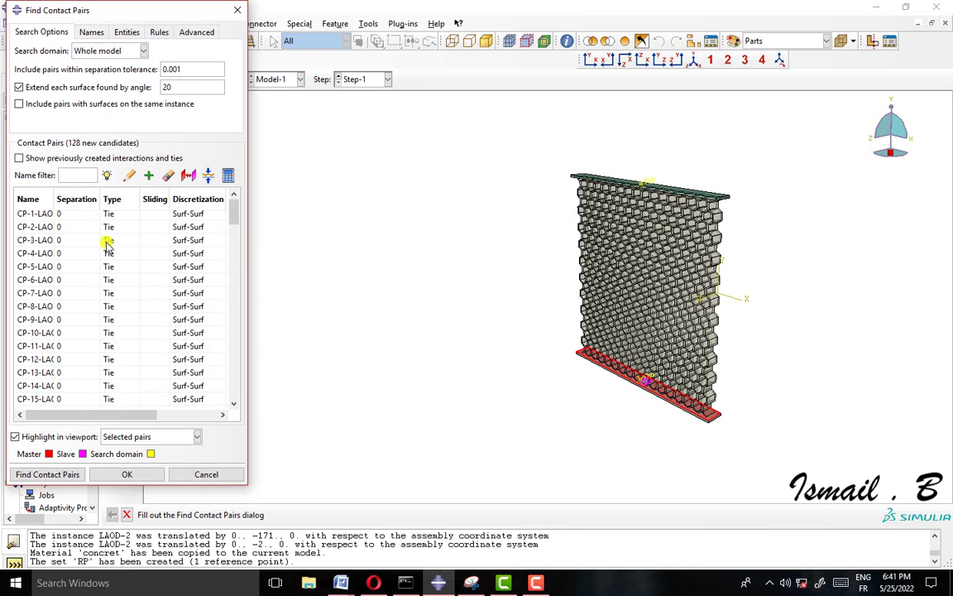
Step: Create a Contact interaction property from the Property column of the contact pair list, keeping the name IntProp-1
left_click_drag(138, 415, 211, 426)
left_click(161, 199)
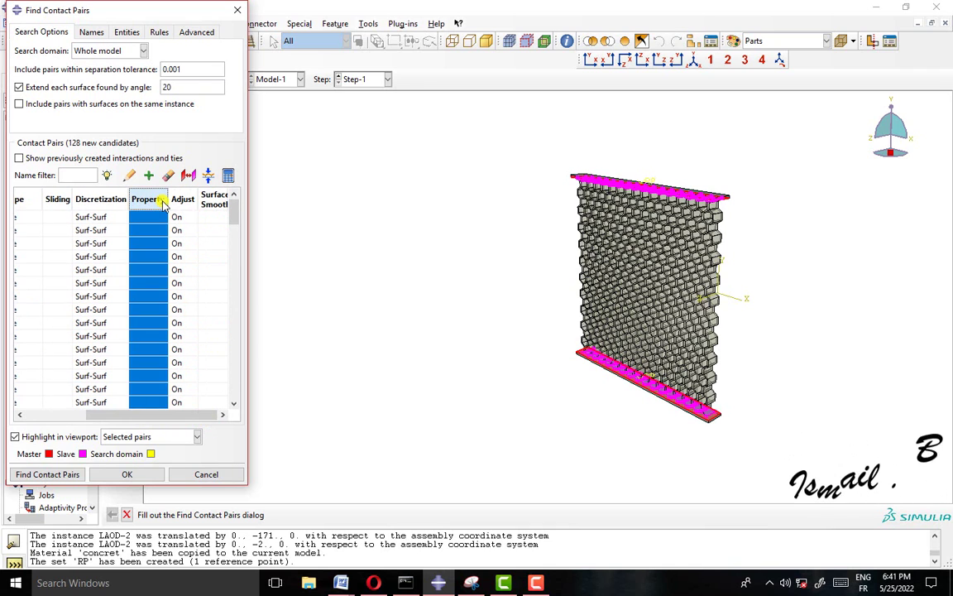
right_click(163, 203)
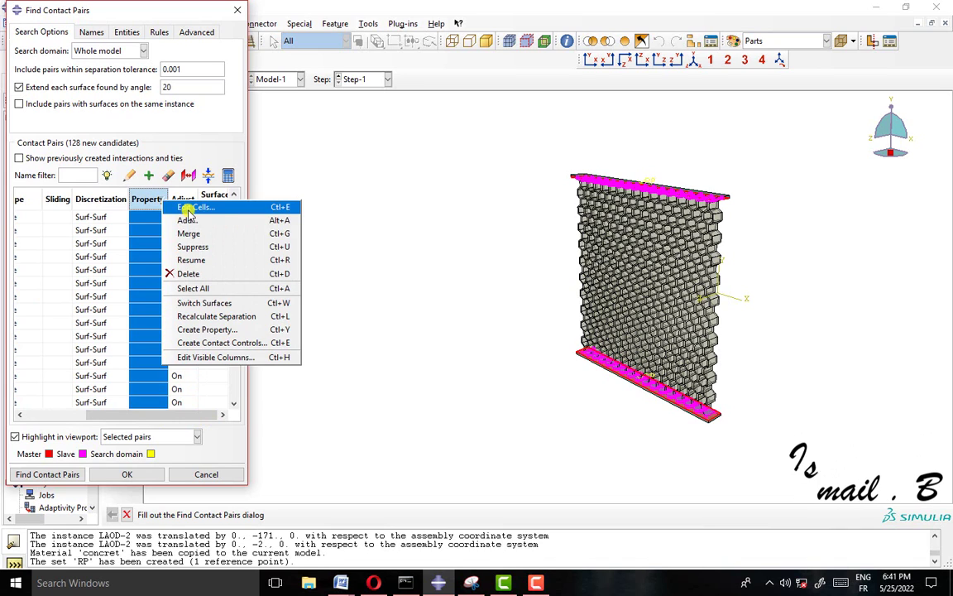
left_click(148, 198)
right_click(144, 201)
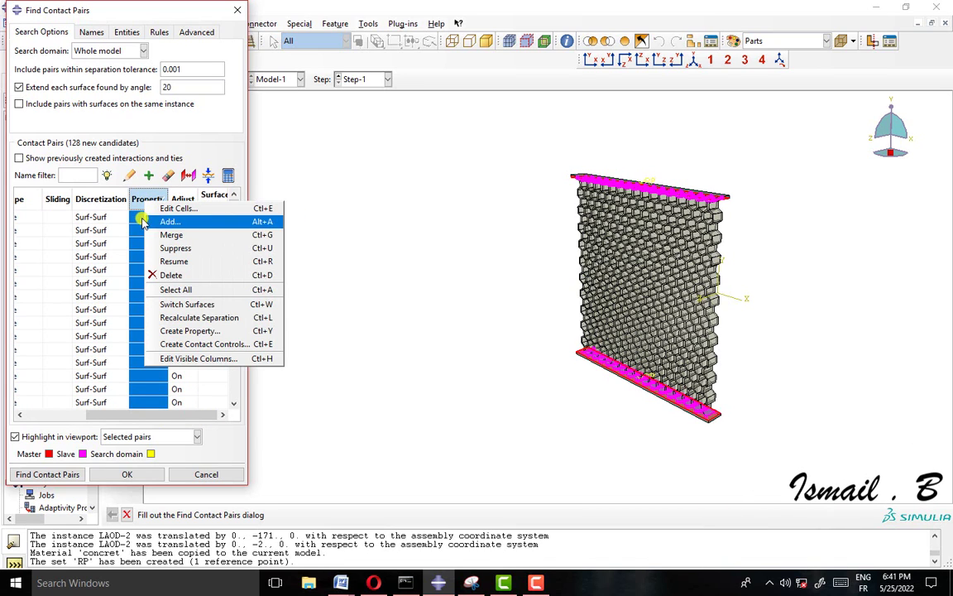
left_click(139, 208)
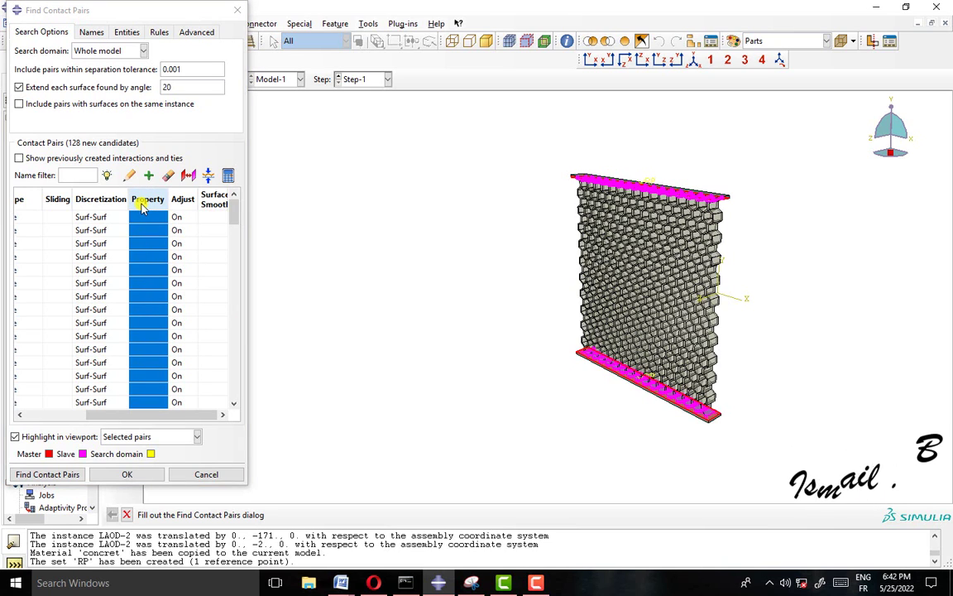
right_click(137, 201)
left_click(207, 329)
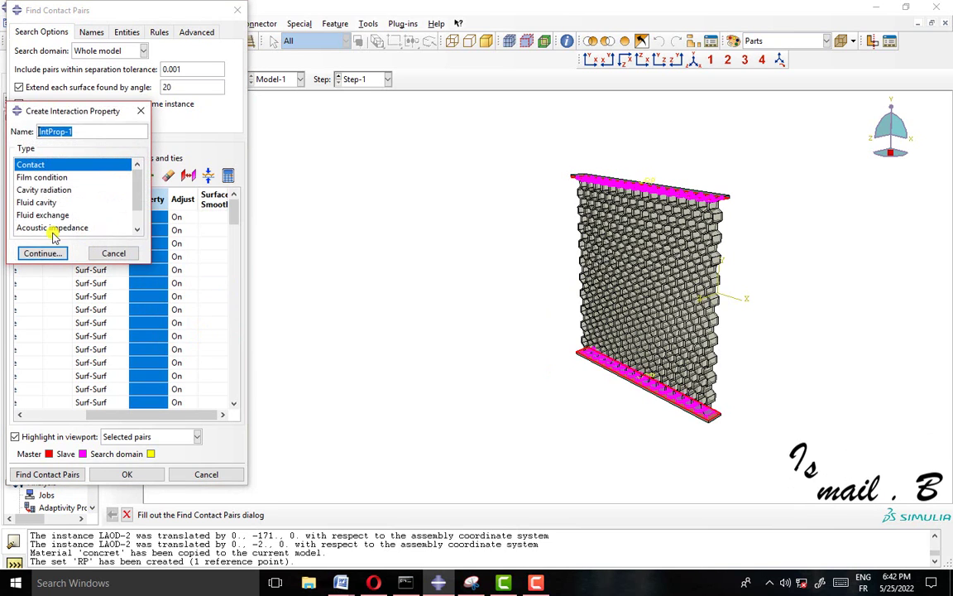
left_click(48, 251)
Step: Add tangential behavior to the contact property with the Penalty friction formulation and a friction coefficient of 0.1
left_click(39, 192)
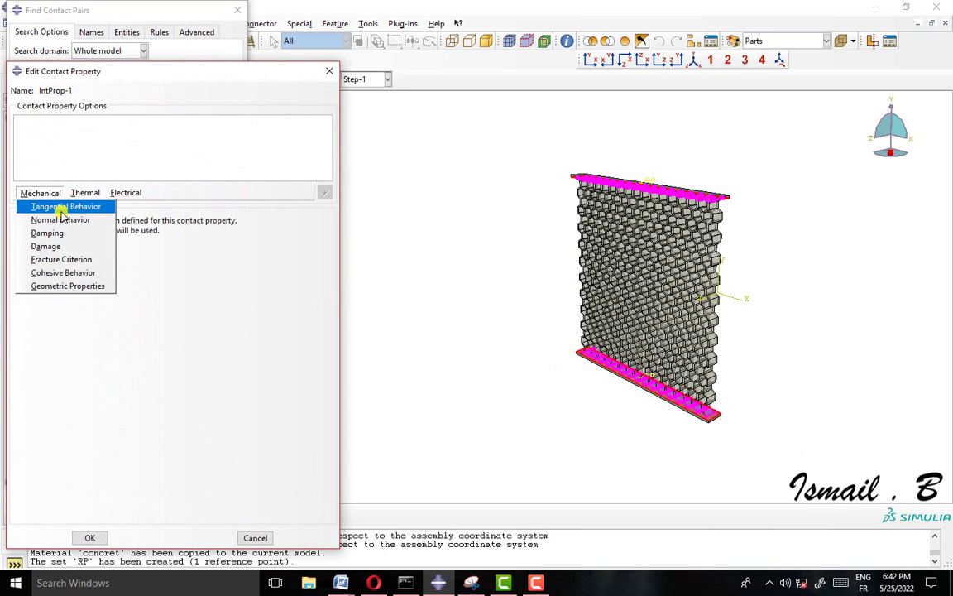
left_click(64, 206)
left_click(158, 234)
left_click(116, 260)
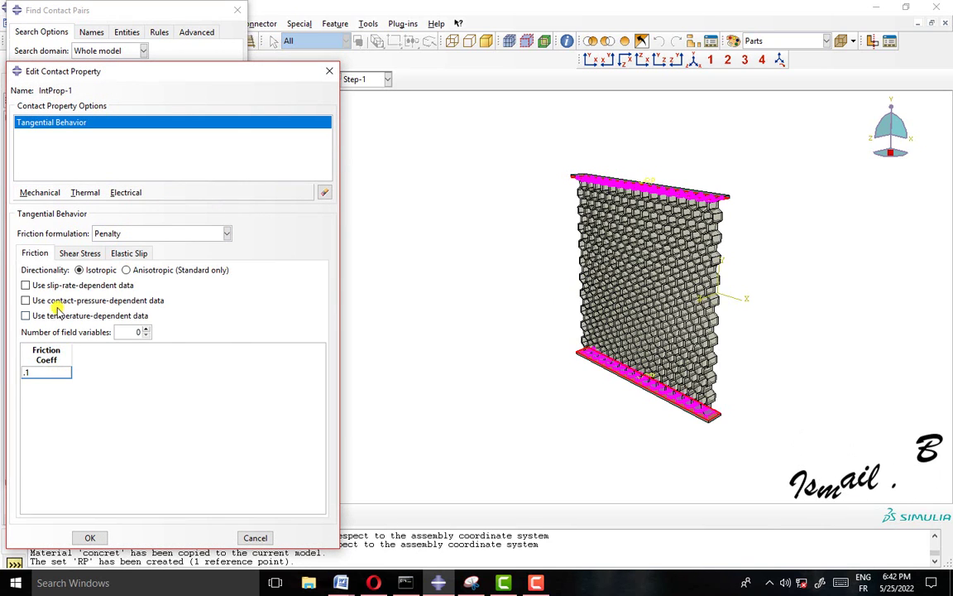
Step: Add default normal behavior to the contact property and accept the tie contact pairs between the plates and the honeycomb
left_click(39, 192)
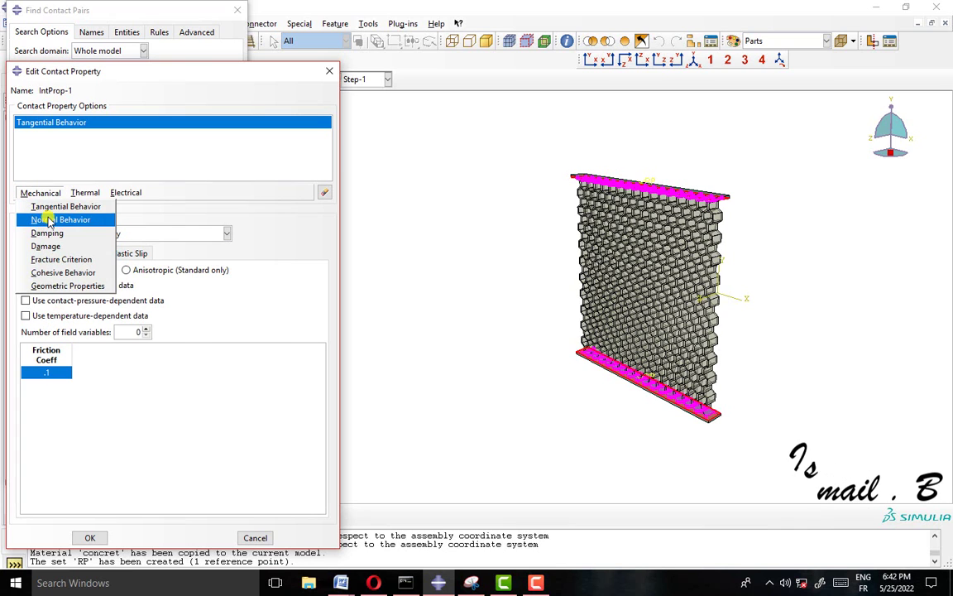
left_click(49, 219)
left_click(90, 538)
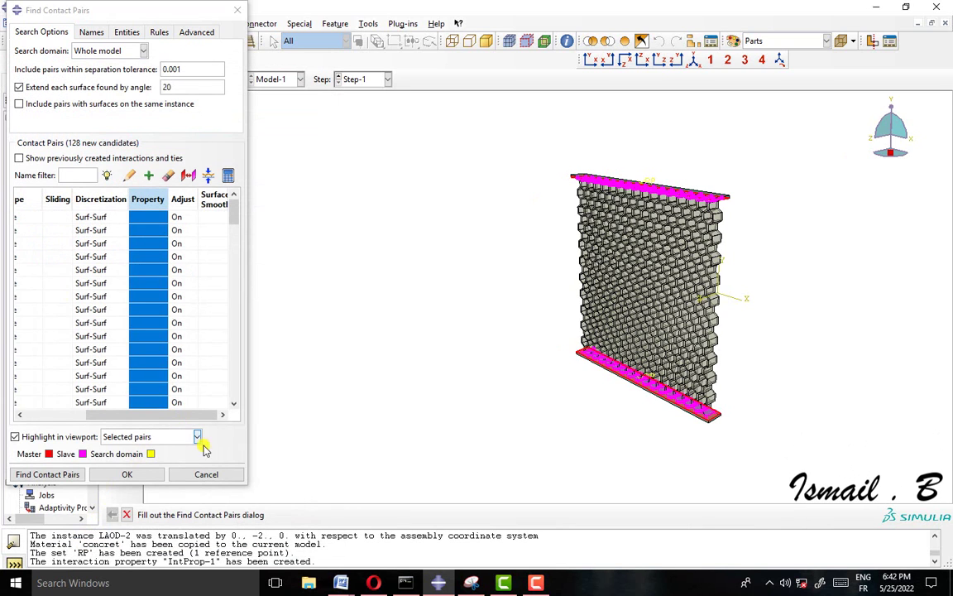
left_click(126, 475)
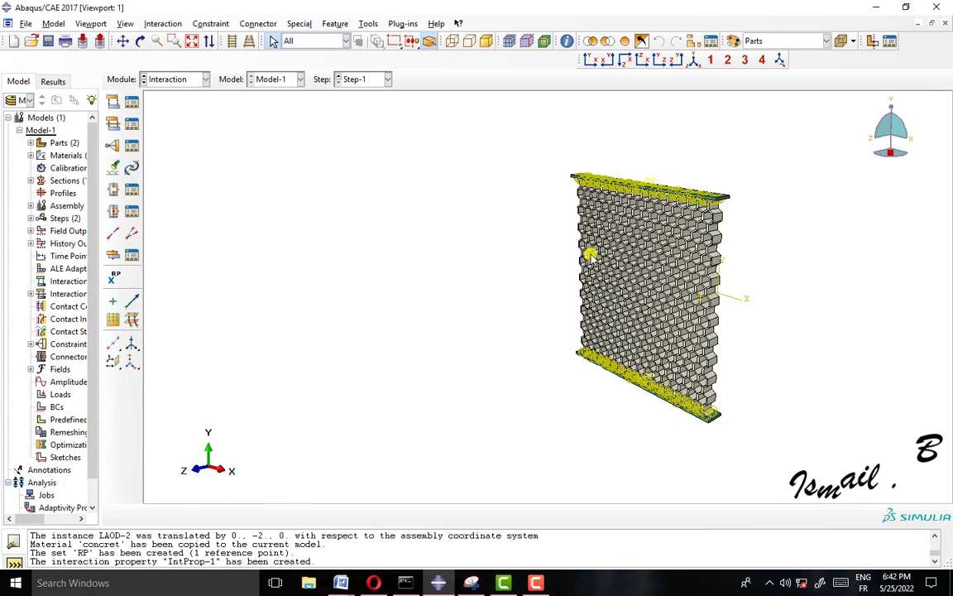
scroll(673, 193, "up", 4)
scroll(676, 195, "up", 2)
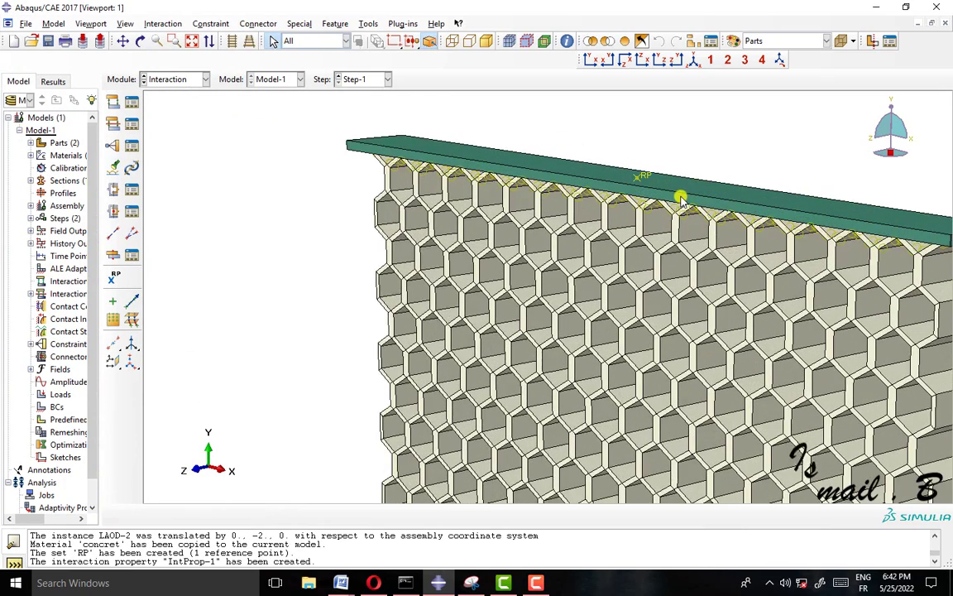
scroll(685, 204, "down", 5)
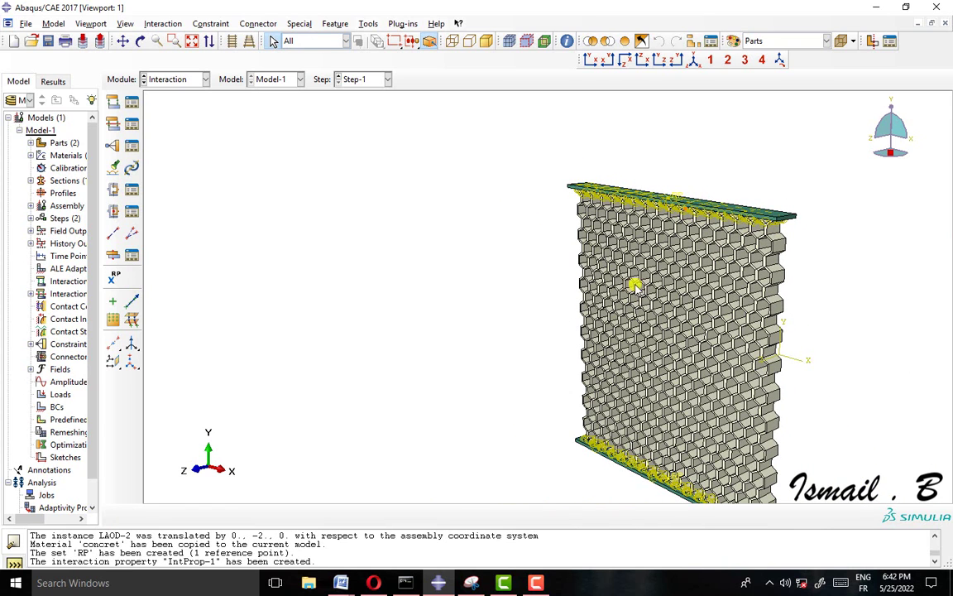
Step: Switch to the Load module and create an Encastre boundary condition in Step-1 on the lower plate's reference point
left_click(197, 80)
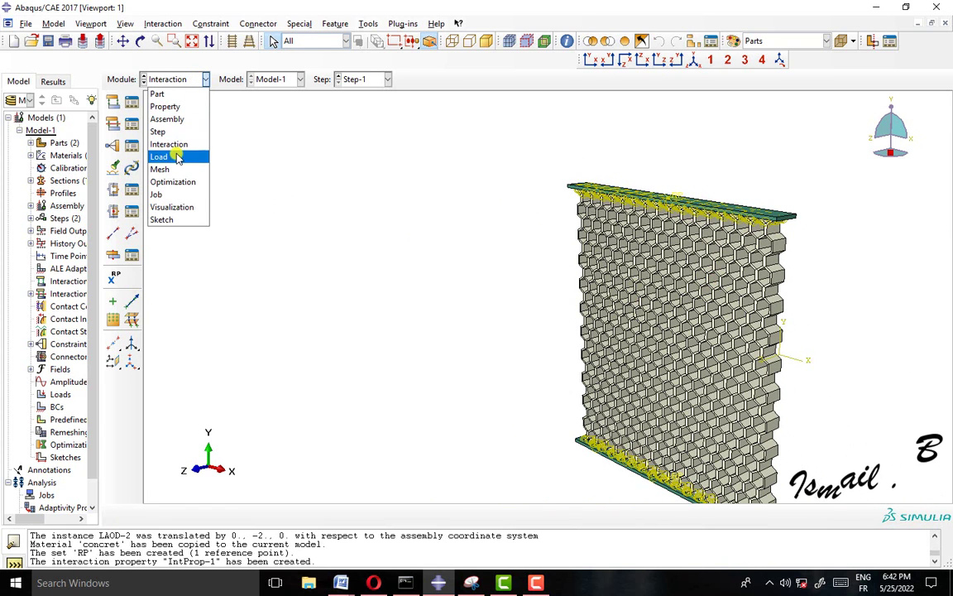
left_click(176, 156)
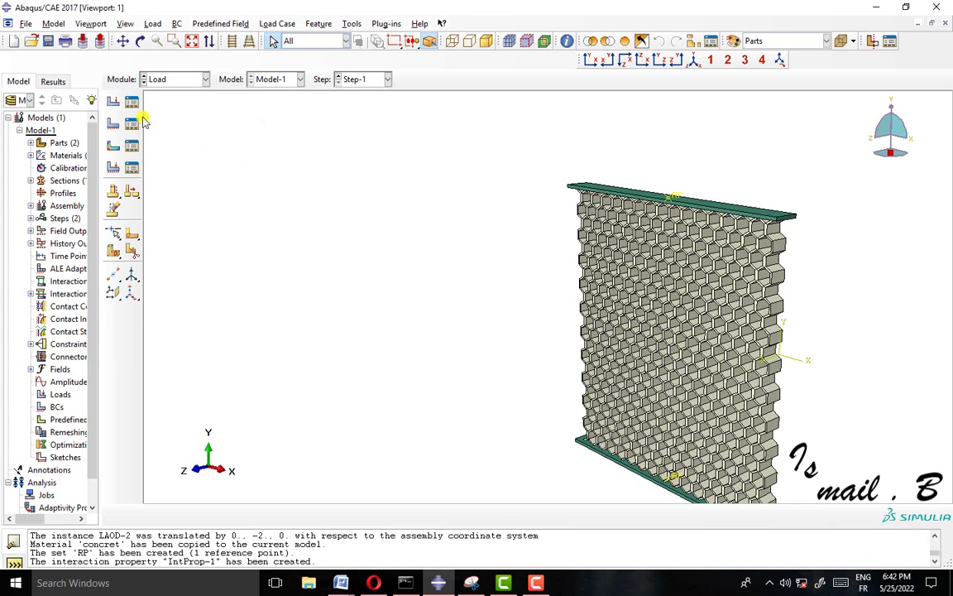
left_click(133, 122)
left_click(30, 349)
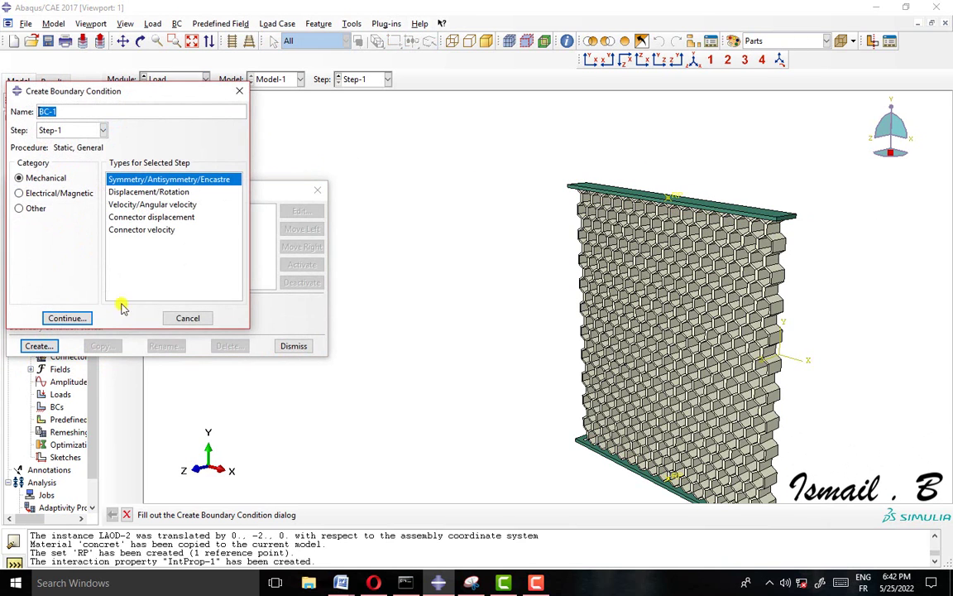
left_click(67, 317)
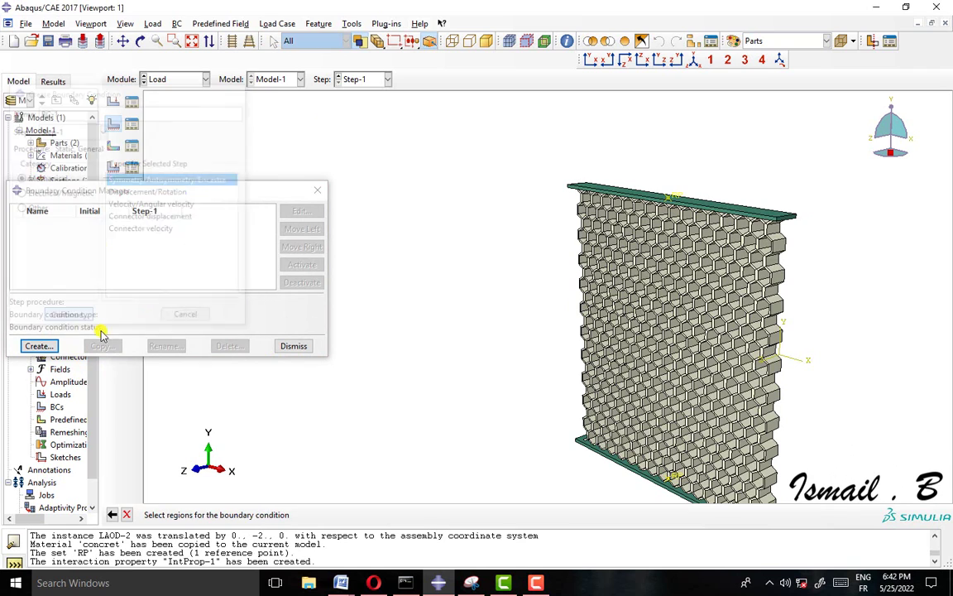
left_click(674, 478)
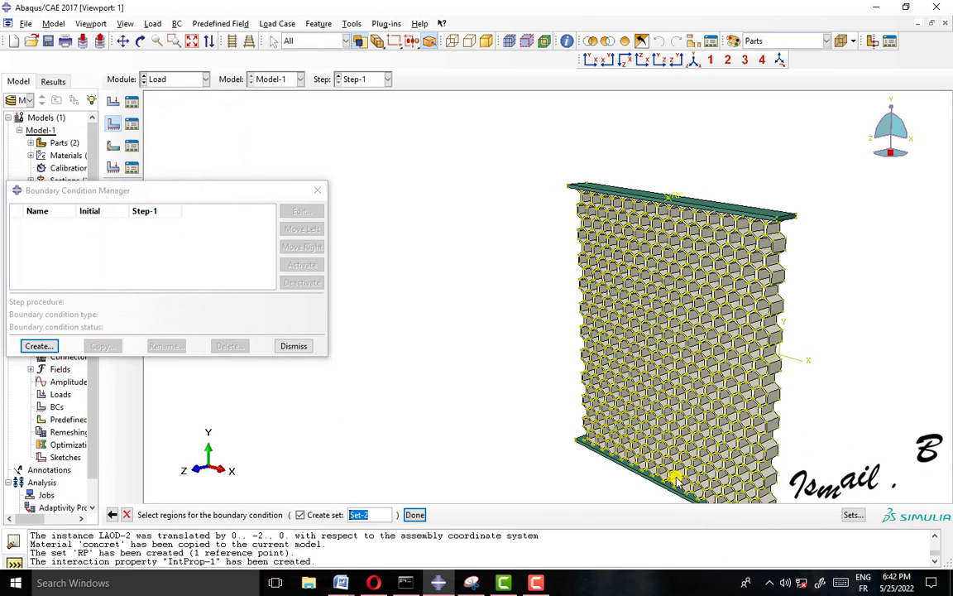
left_click(416, 515)
left_click(94, 418)
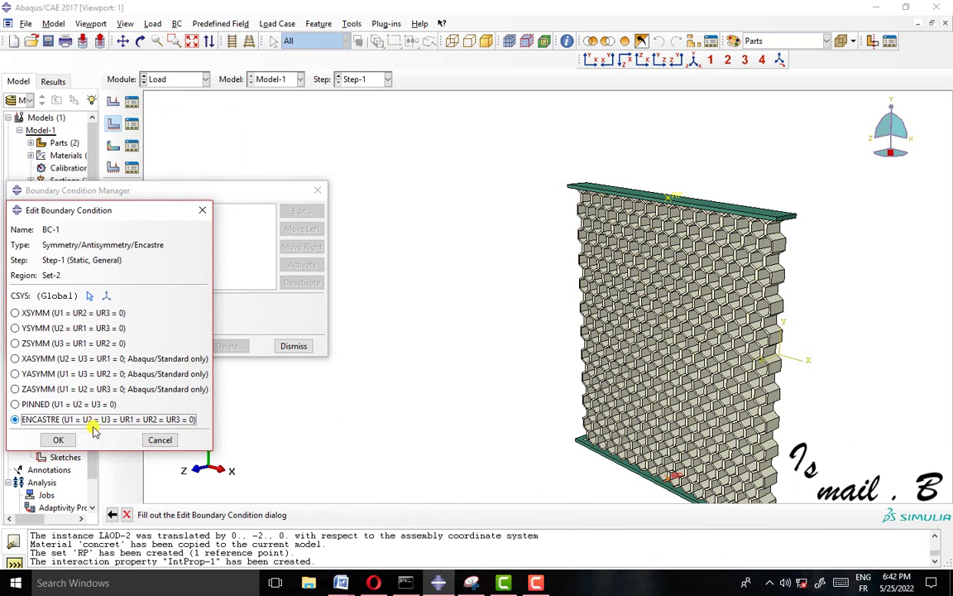
left_click(58, 439)
Step: Create a Displacement/Rotation boundary condition in Step-1 on the upper plate's reference point
left_click(29, 348)
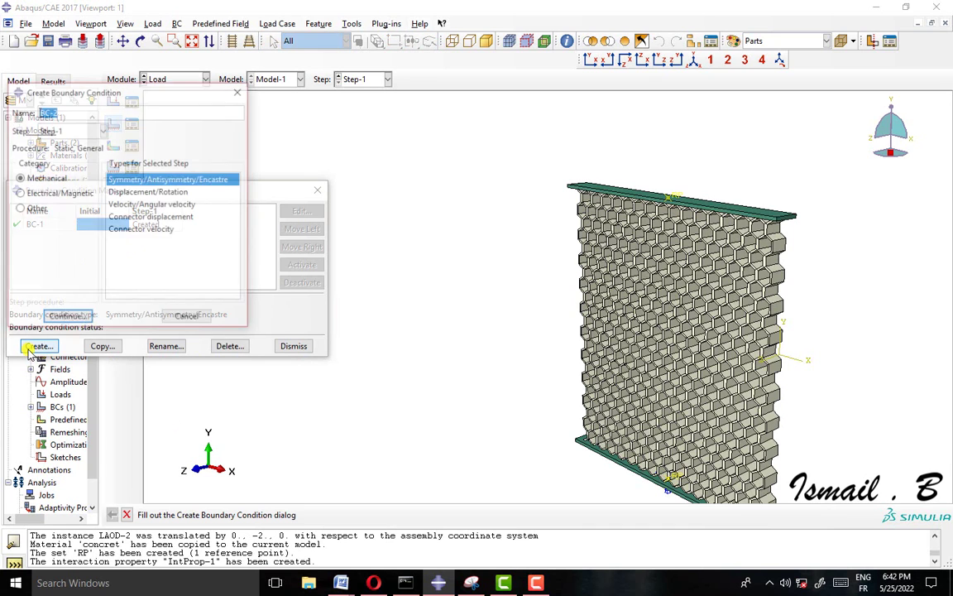
left_click(148, 191)
left_click(66, 318)
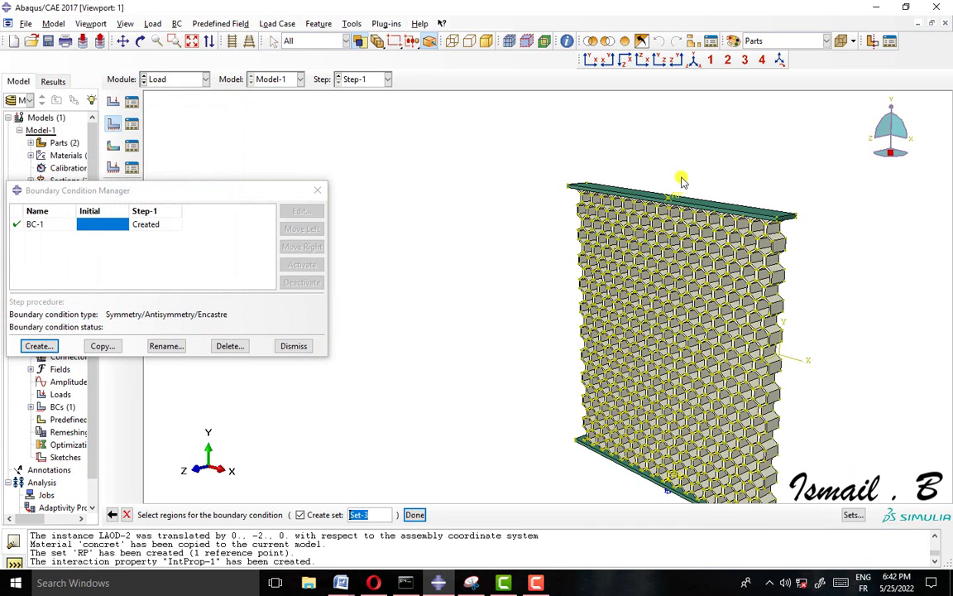
left_click(680, 194)
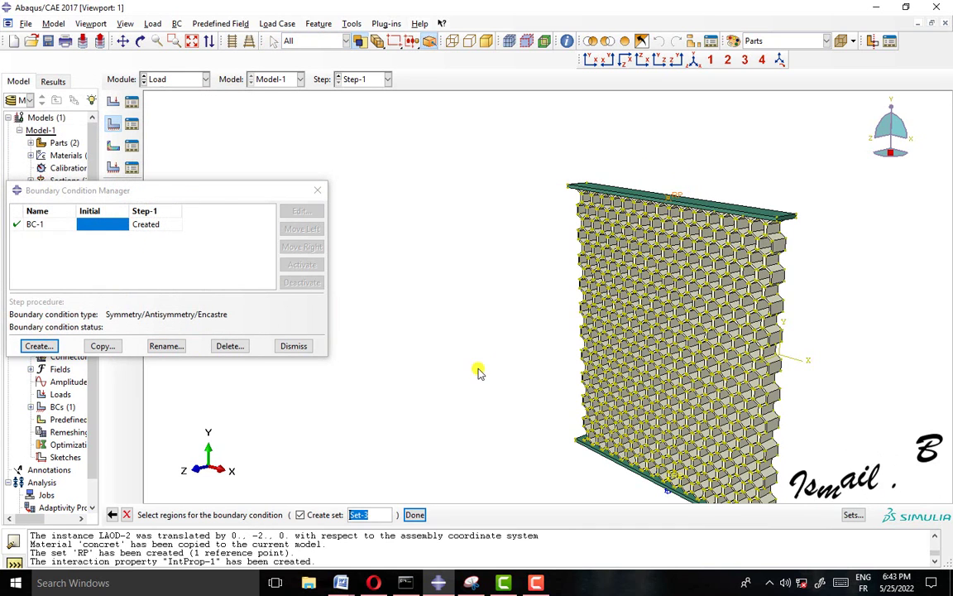
left_click(414, 515)
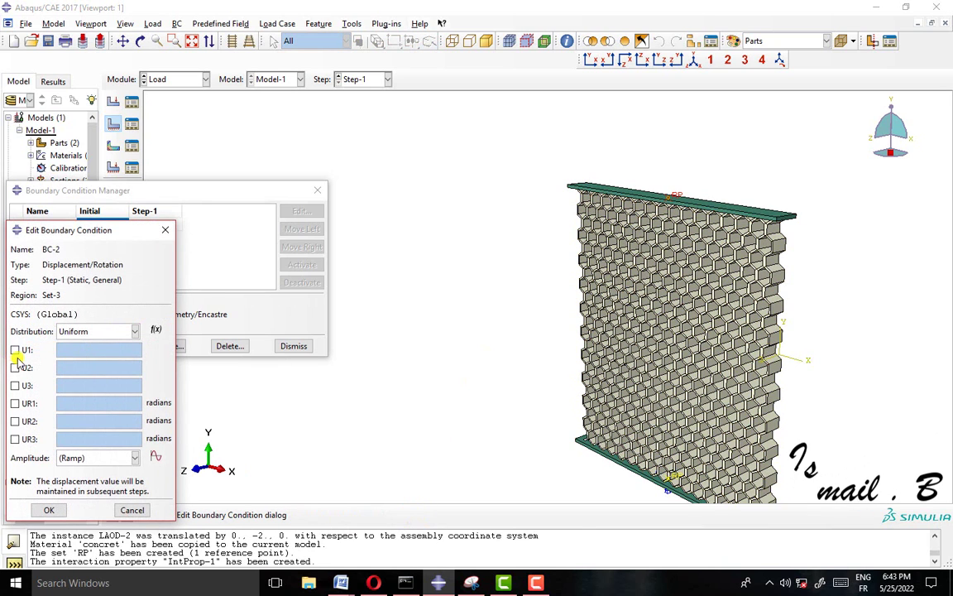
Step: Constrain all six components of the upper boundary condition, with U2 set to 1 and the others to 0
left_click(16, 350)
left_click(16, 386)
left_click(16, 403)
left_click(18, 422)
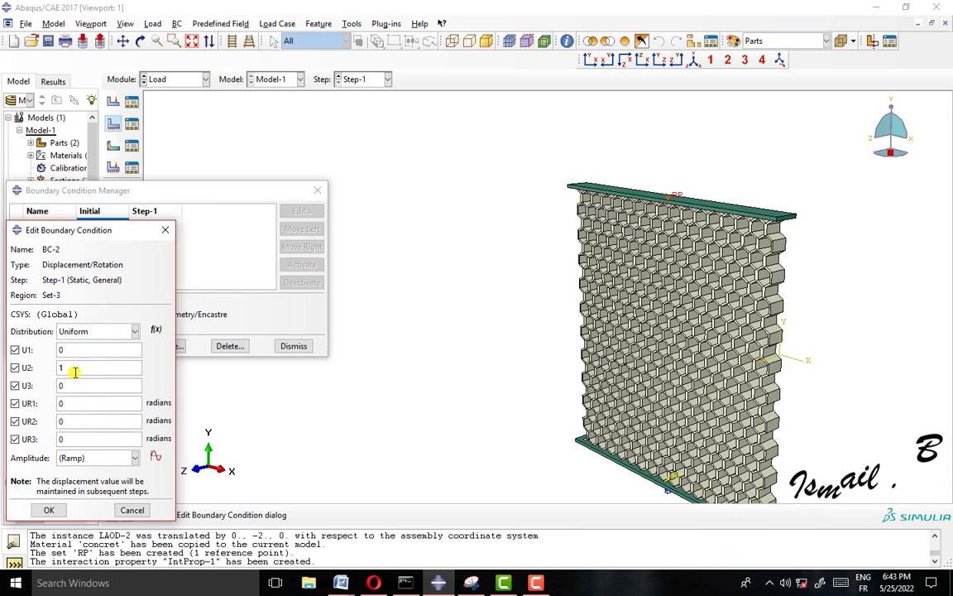
type("0")
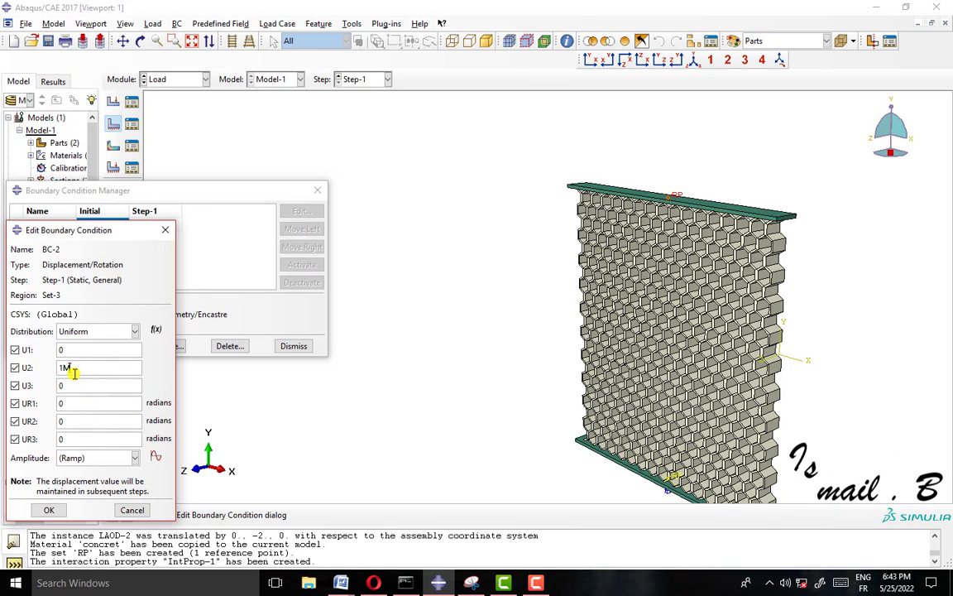
key("BackSpace")
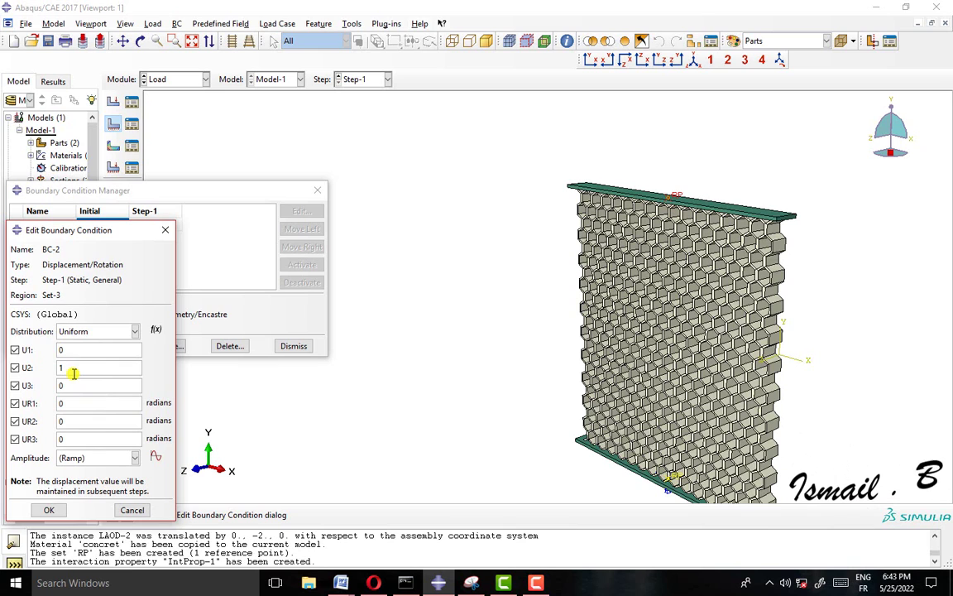
left_click(48, 510)
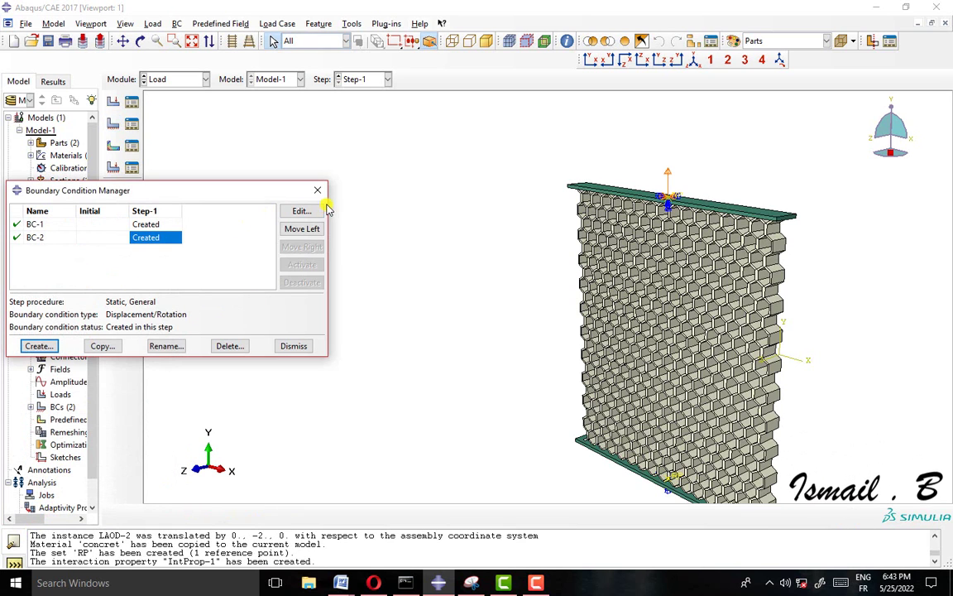
Step: Edit the upper plate's boundary condition to set U2 to -1 and close the boundary condition list
left_click(300, 210)
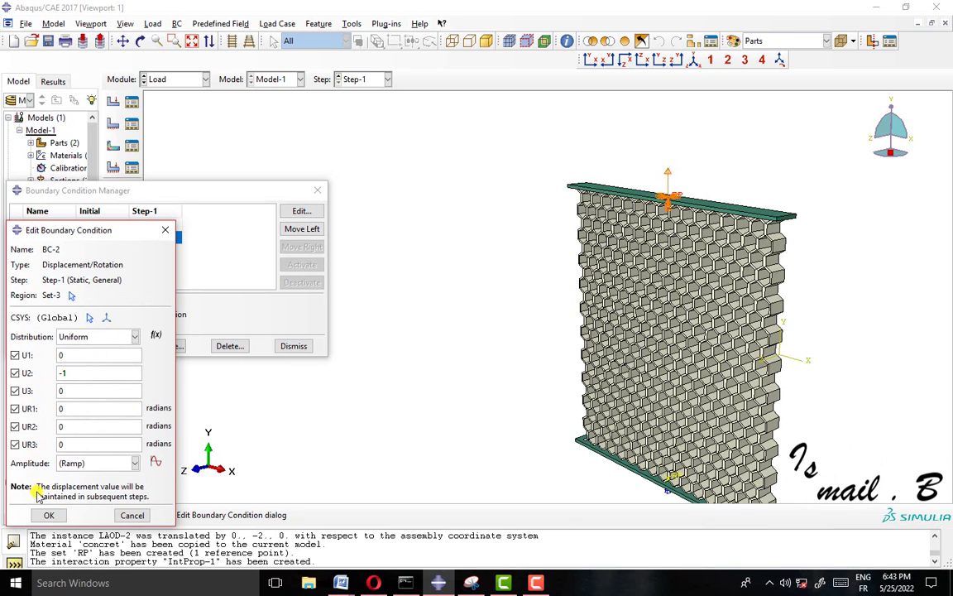
left_click(49, 514)
left_click(294, 346)
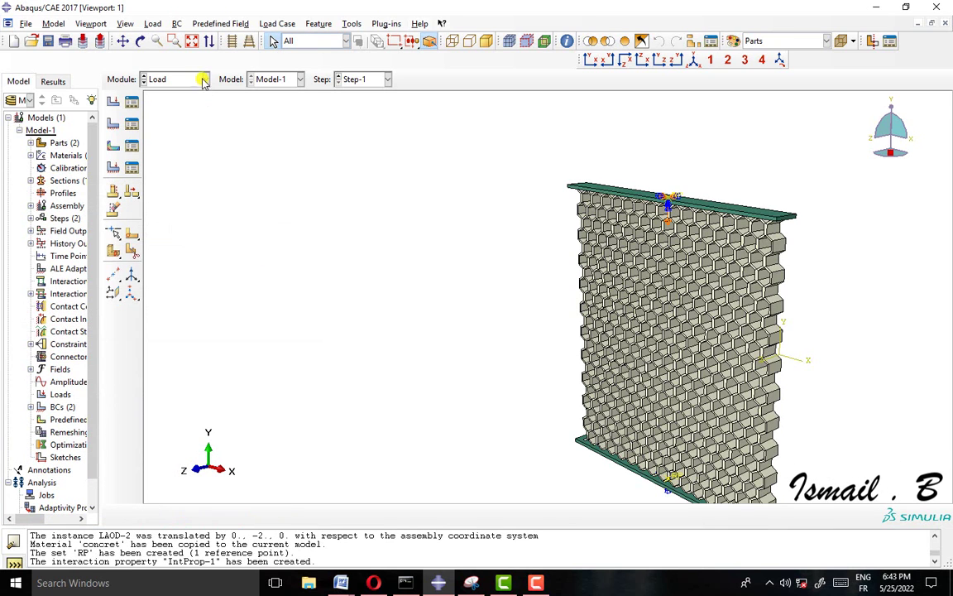
Step: Switch to the Mesh module, show the honycomb part, and seed it with an approximate global size of 1
left_click(204, 79)
left_click(180, 170)
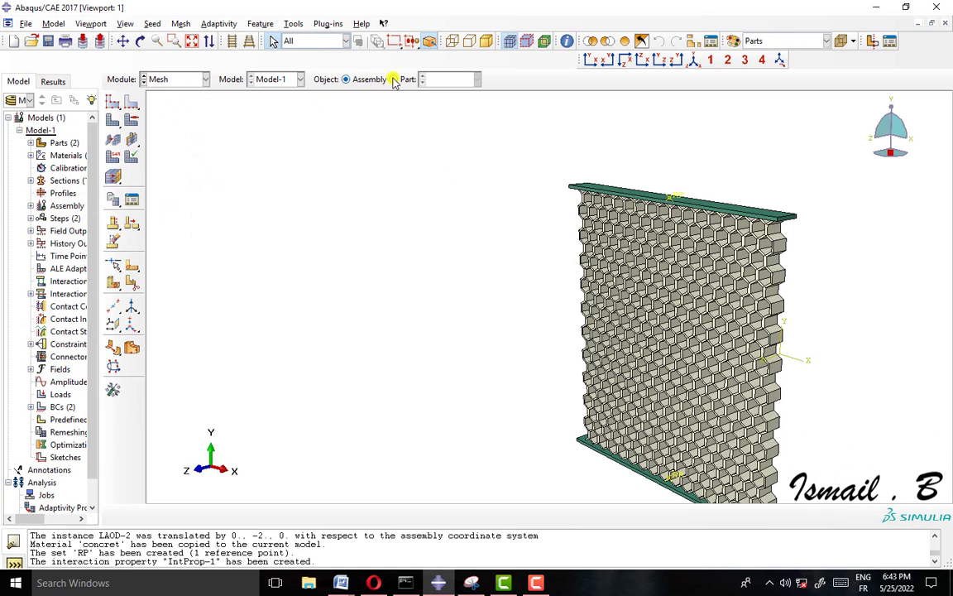
left_click(393, 79)
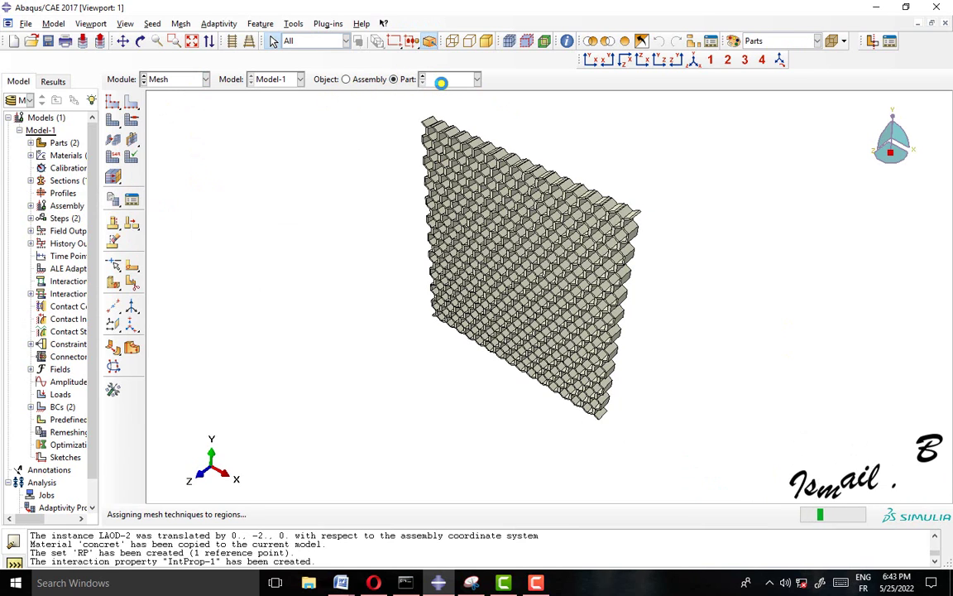
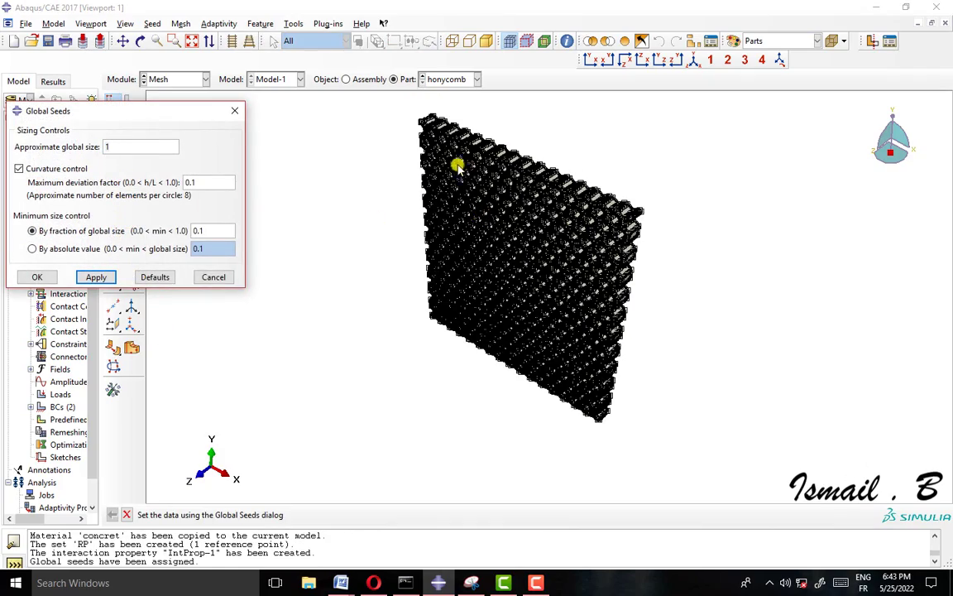
scroll(457, 166, "up", 6)
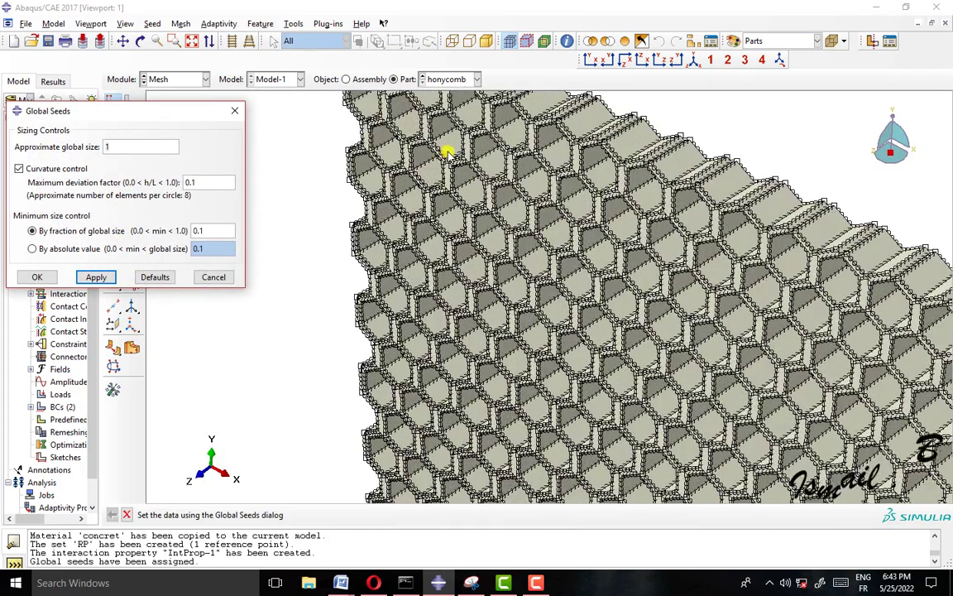
scroll(592, 180, "down", 5)
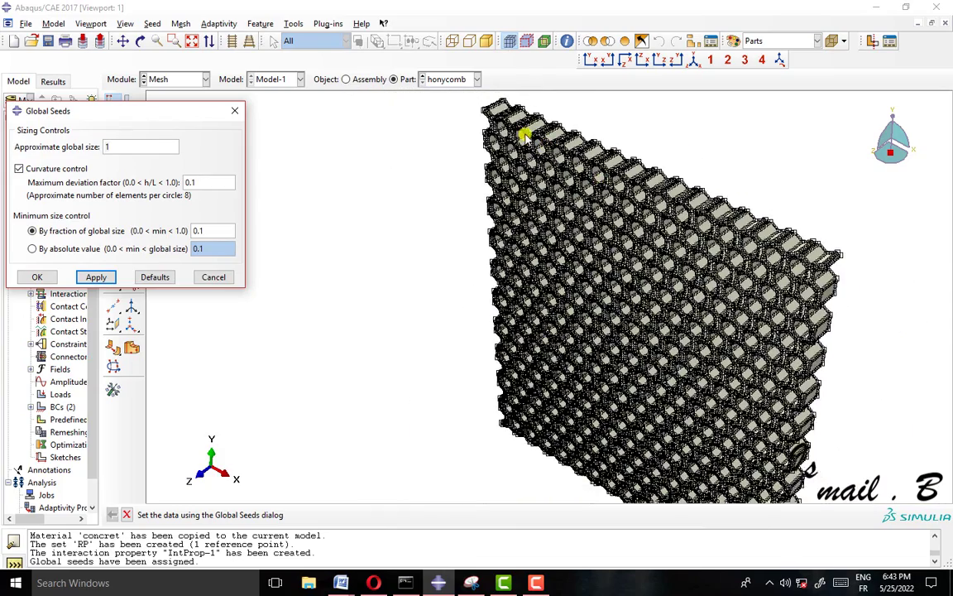
scroll(513, 132, "up", 4)
scroll(513, 132, "up", 5)
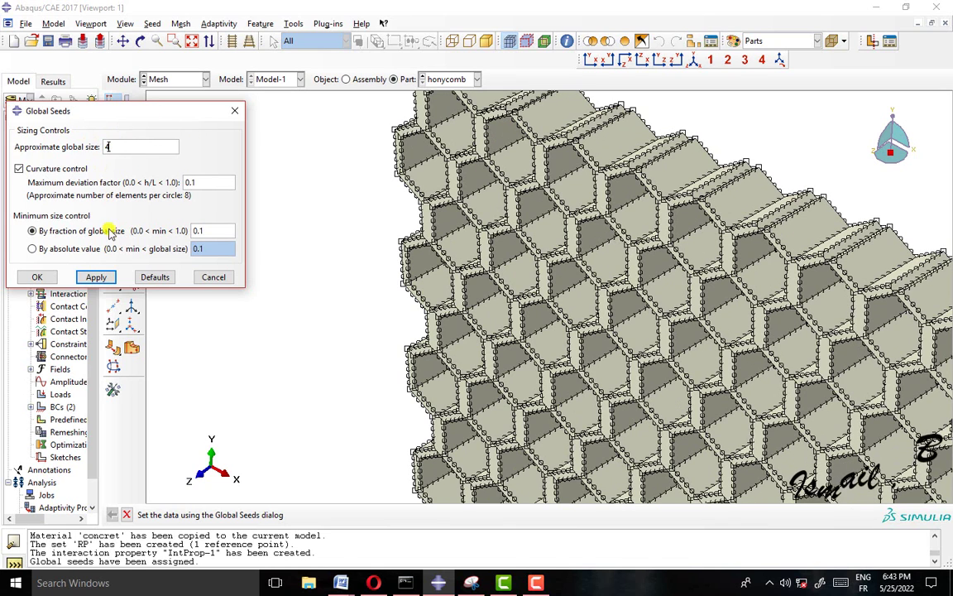
Step: Try a global seed size of 4 on the honycomb part, reseed it at 3, and generate its mesh
left_click(95, 276)
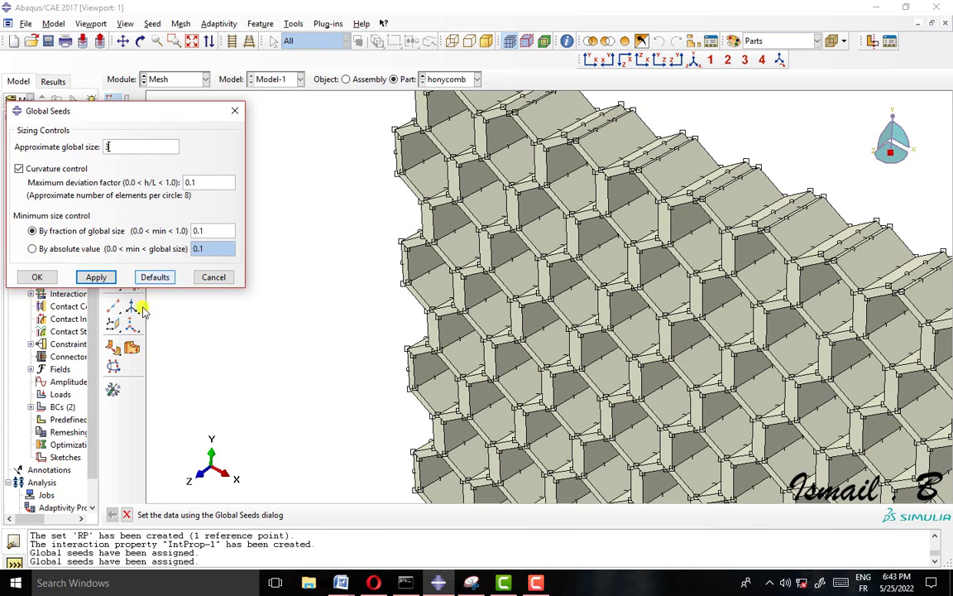
left_click(106, 276)
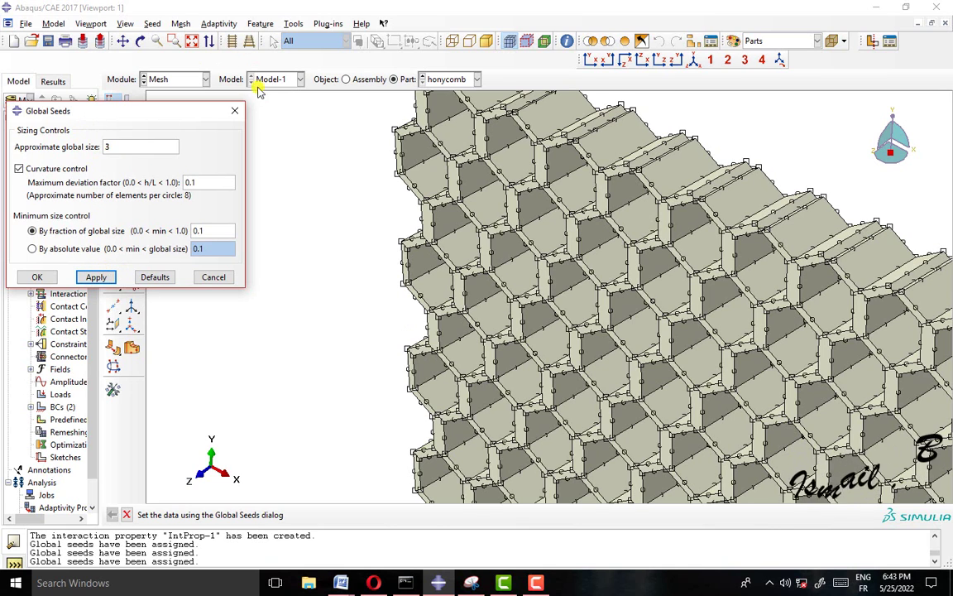
left_click(234, 111)
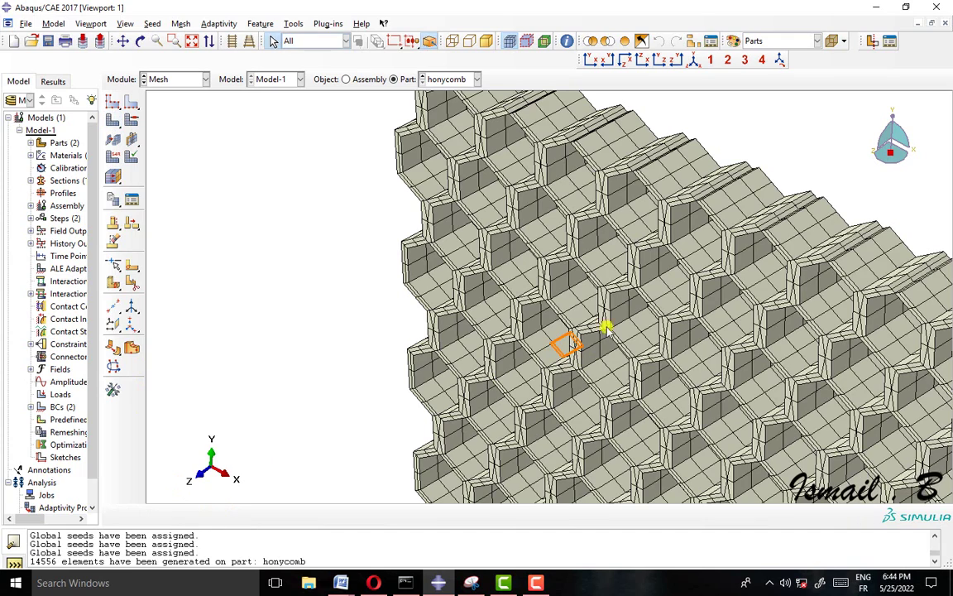
Step: Color the honycomb part by Mesh defaults and examine its mesh in the isometric view
left_click(767, 40)
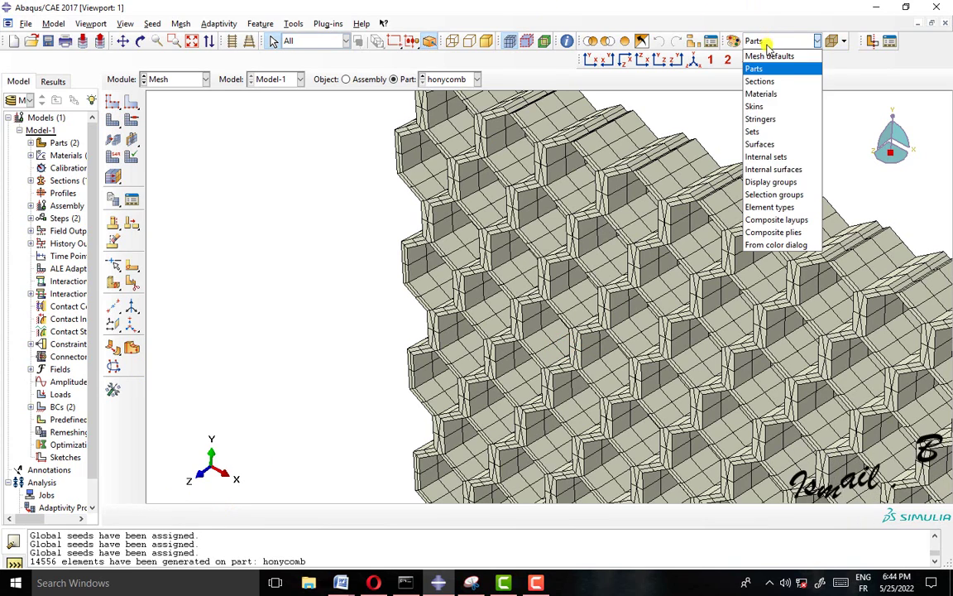
left_click(765, 53)
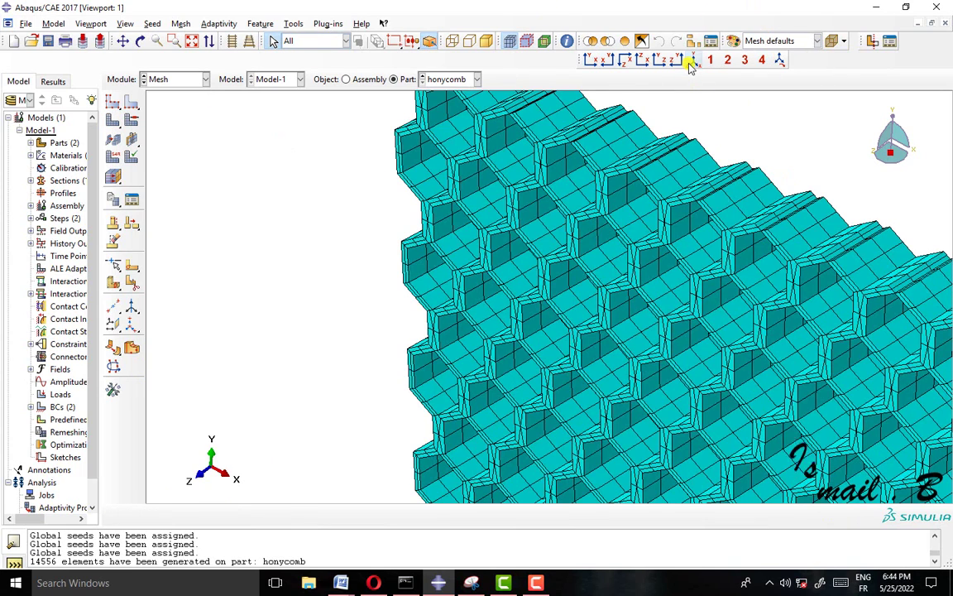
left_click(692, 62)
scroll(472, 135, "up", 4)
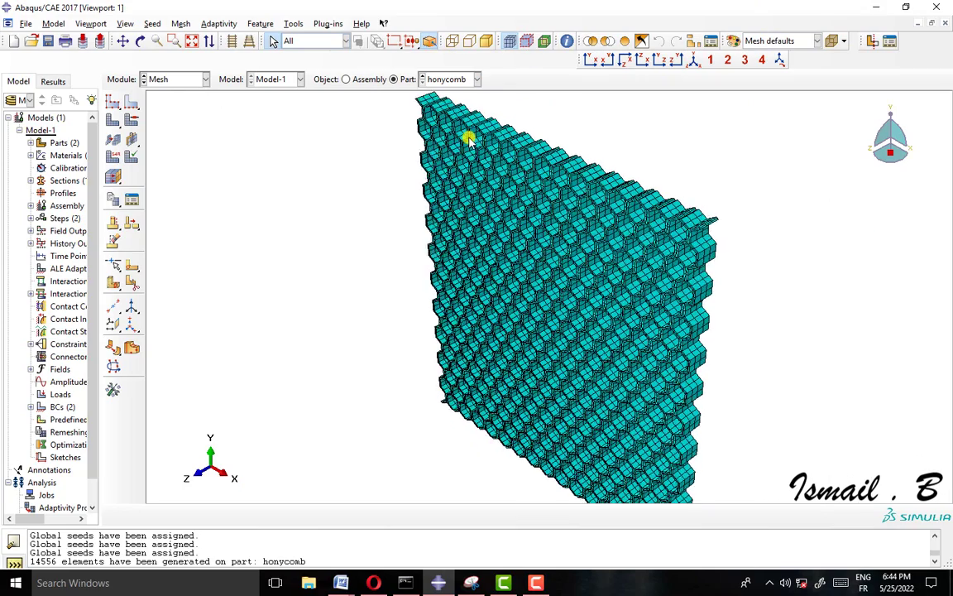
scroll(513, 174, "down", 5)
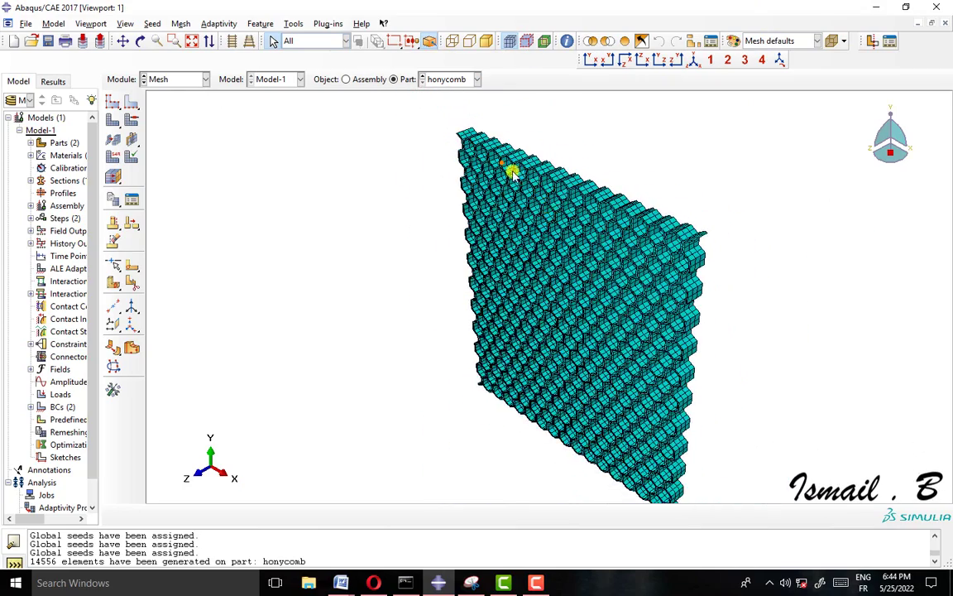
scroll(466, 156, "up", 6)
scroll(443, 130, "down", 2)
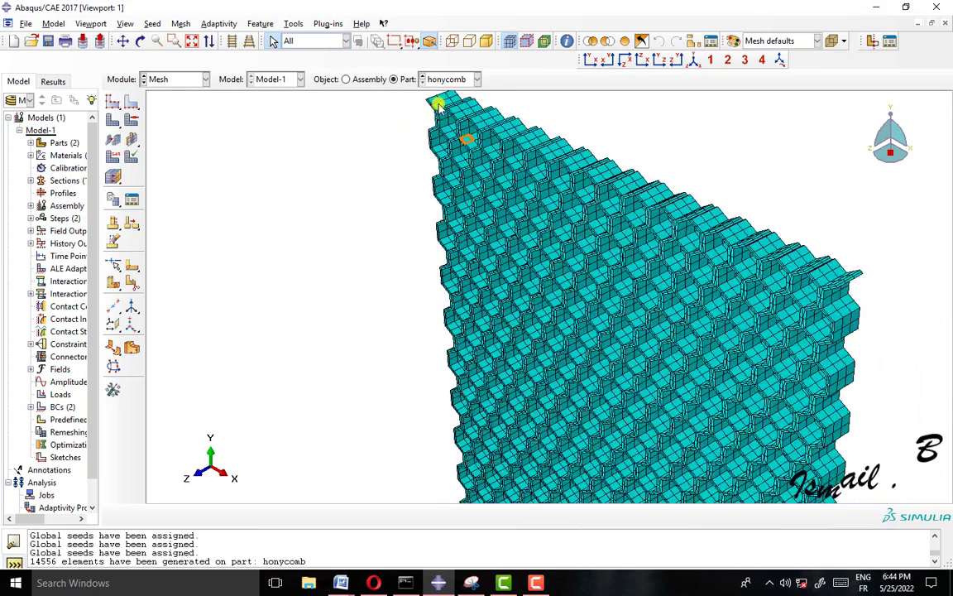
left_click(114, 101)
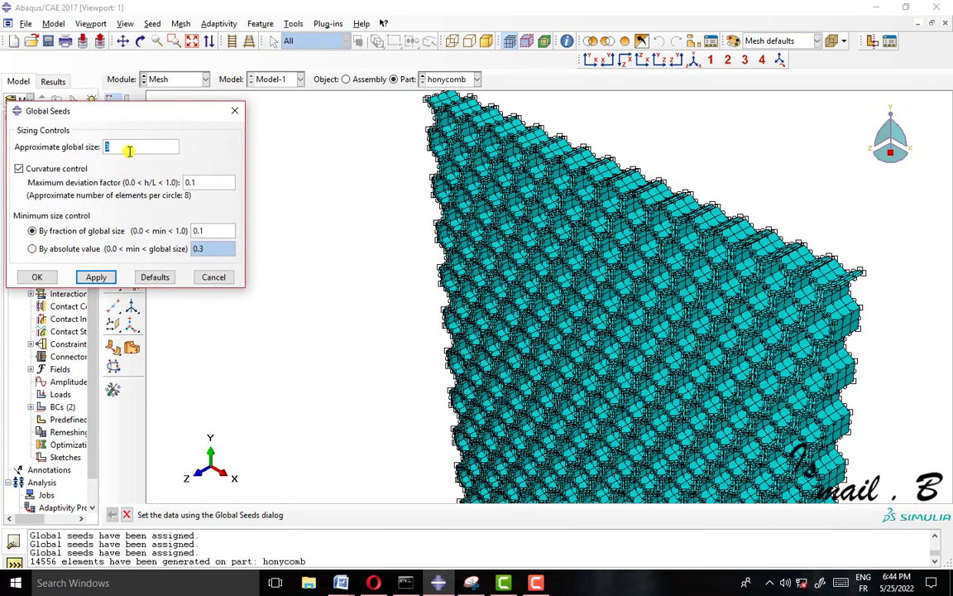
left_click(235, 110)
scroll(655, 276, "down", 2)
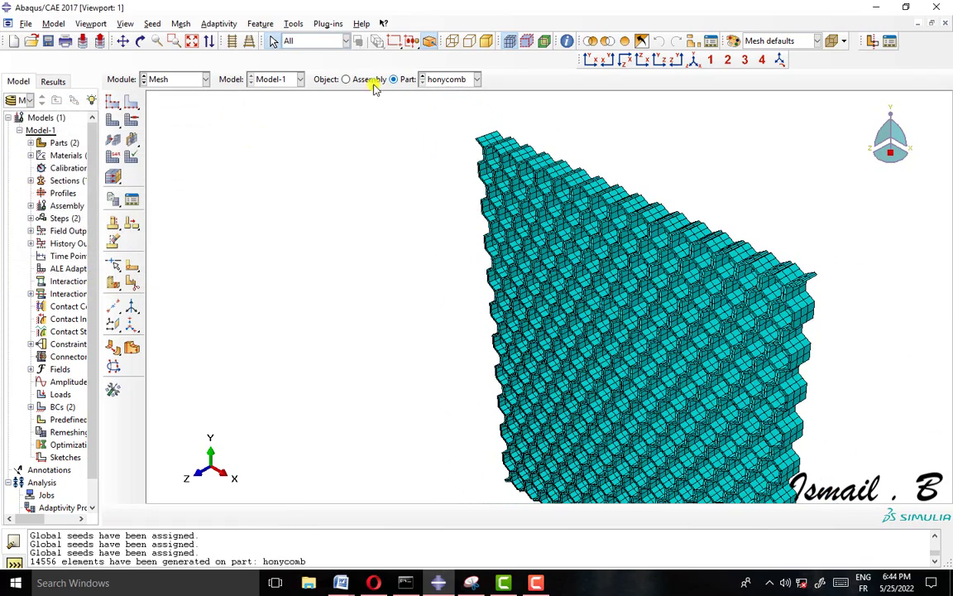
Step: Generate the mesh of the LAOD plate part and return to the assembly display
left_click(446, 79)
left_click(447, 94)
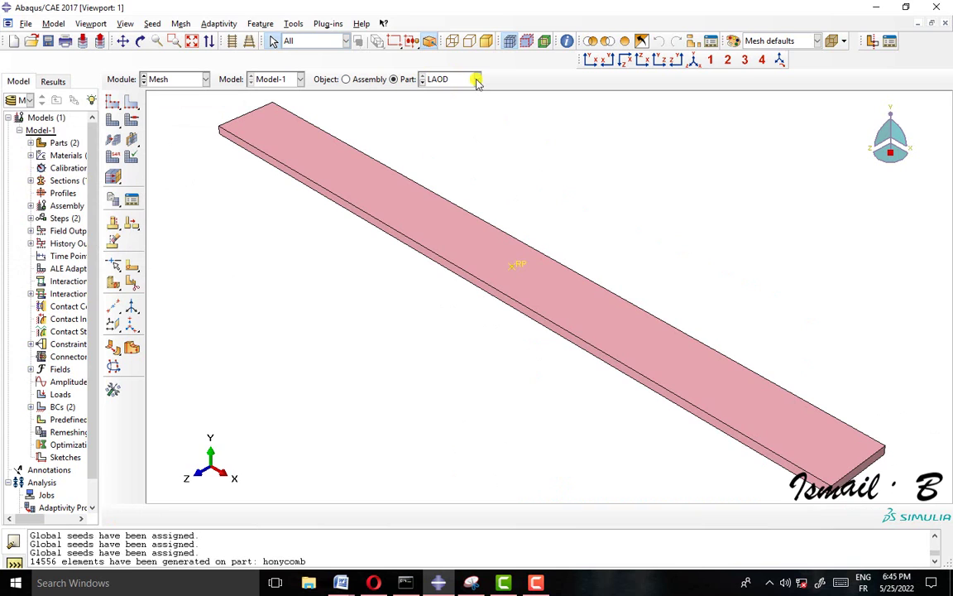
left_click(113, 121)
left_click(224, 515)
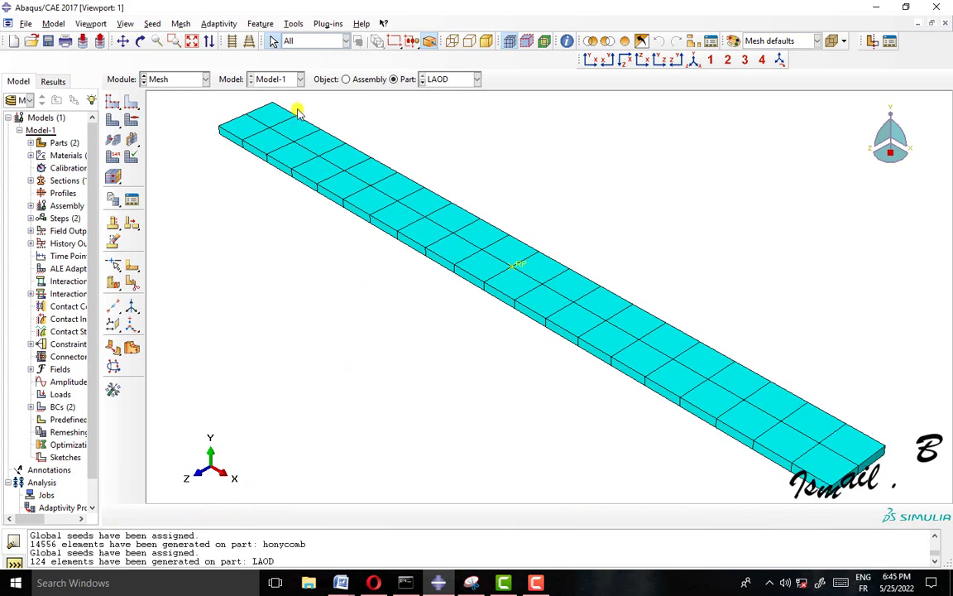
left_click(347, 78)
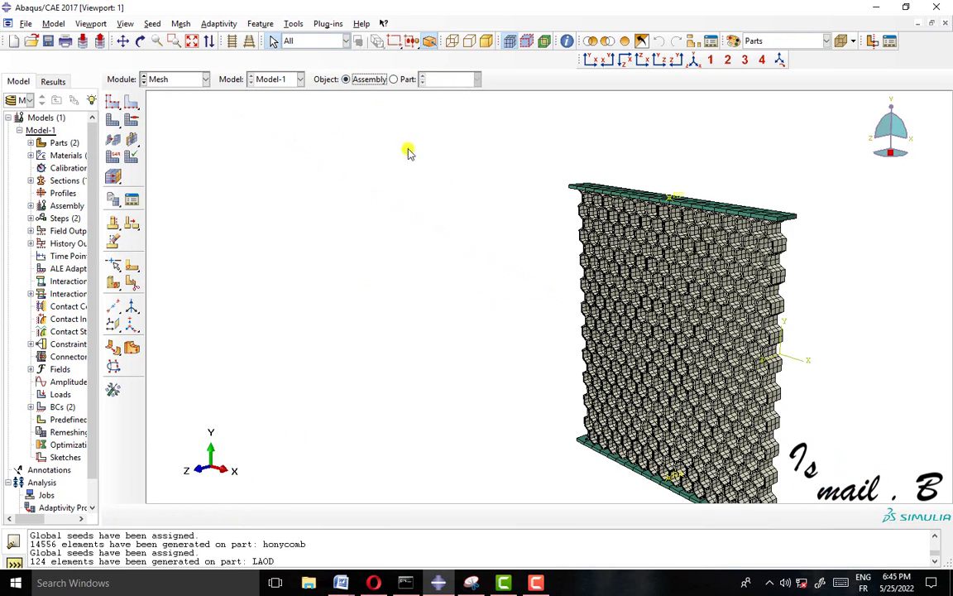
Step: Show the meshed honycomb part and accept the default element type for all of its cells
left_click(408, 79)
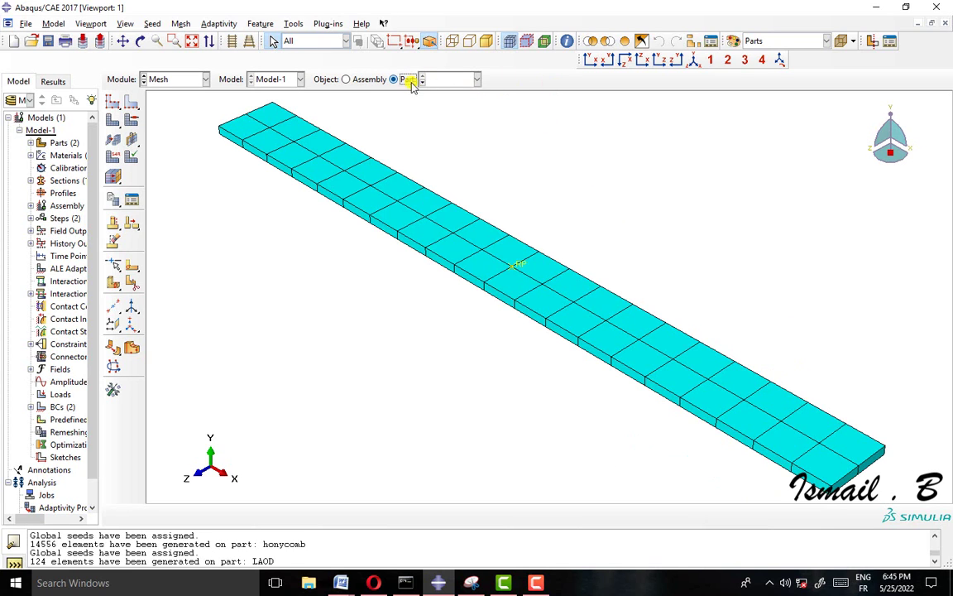
left_click(447, 105)
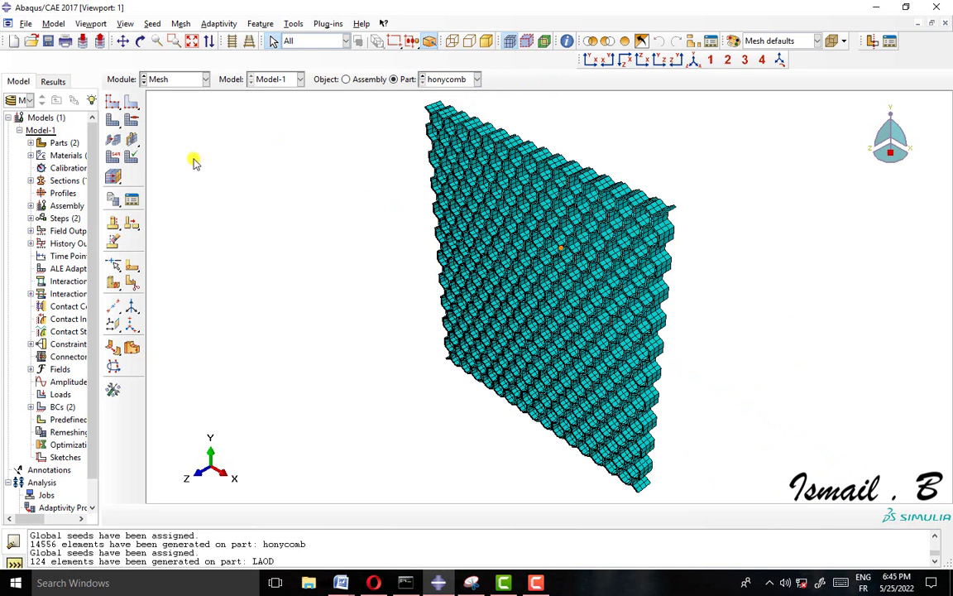
left_click(114, 173)
left_click_drag(388, 124, 800, 510)
left_click(319, 515)
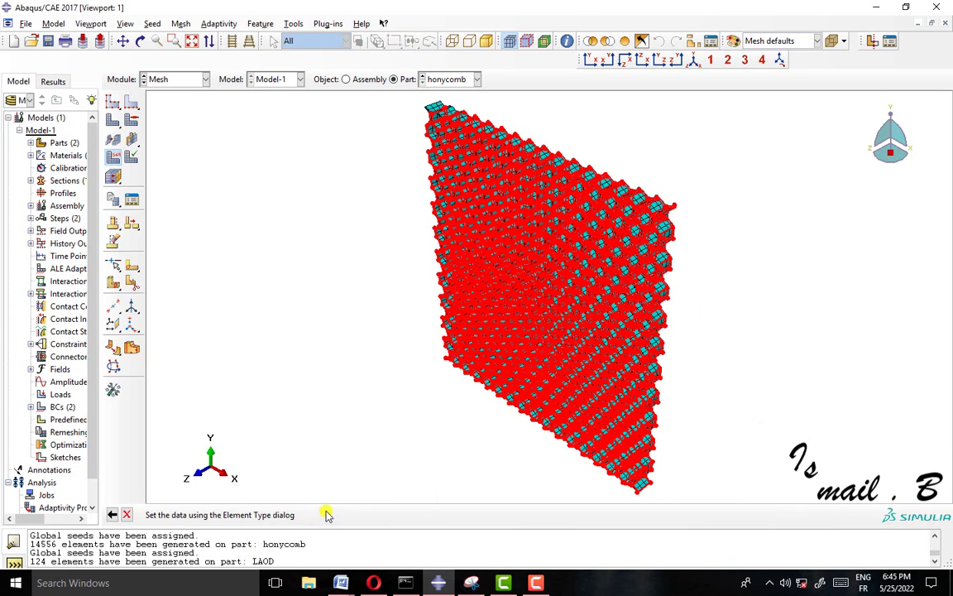
left_click(81, 463)
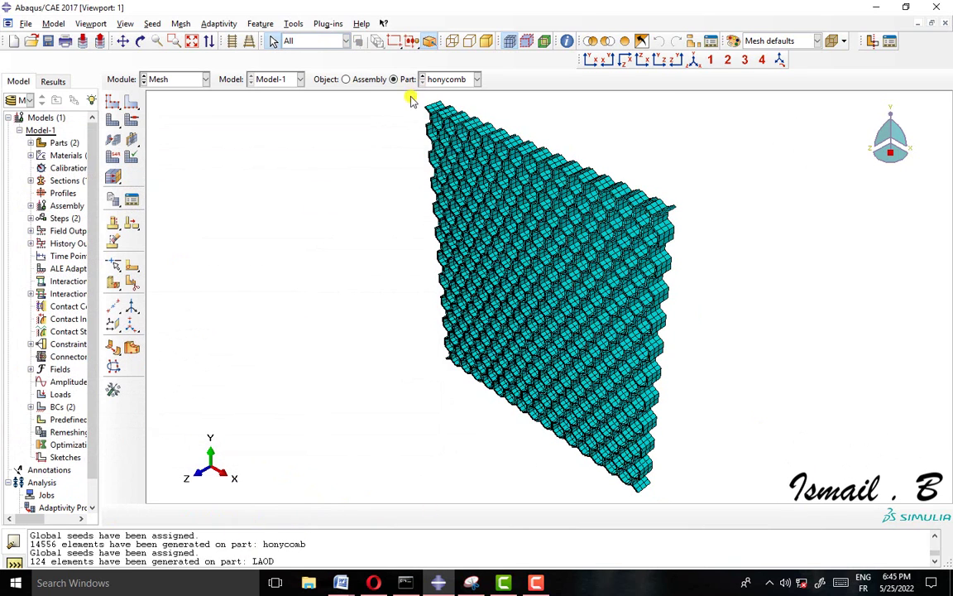
left_click_drag(409, 96, 736, 500)
left_click_drag(723, 504, 724, 506)
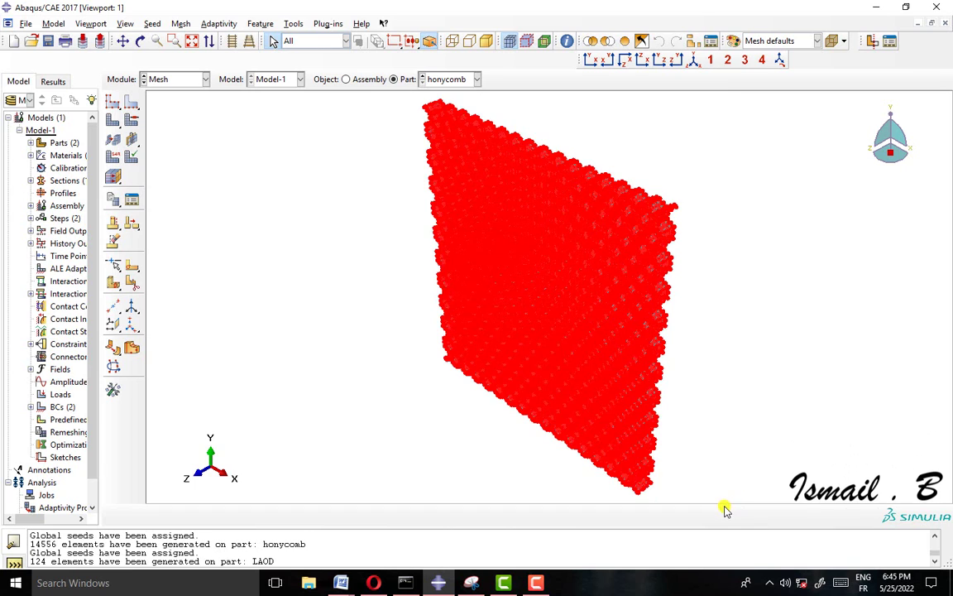
middle_click(179, 174)
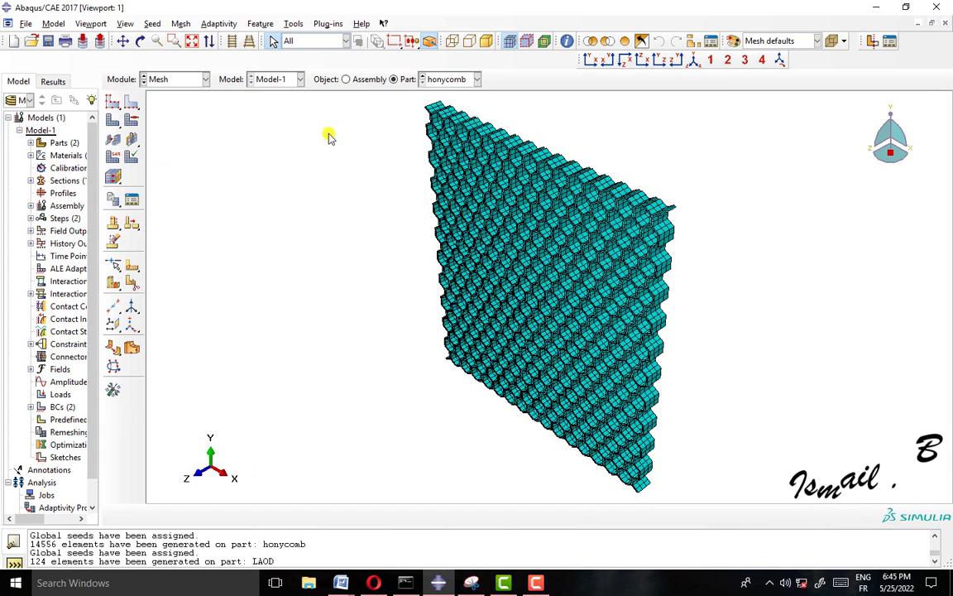
Step: Review the element controls for all honycomb cells and keep Standard linear 3D Stress elements with reduced integration
left_click(114, 155)
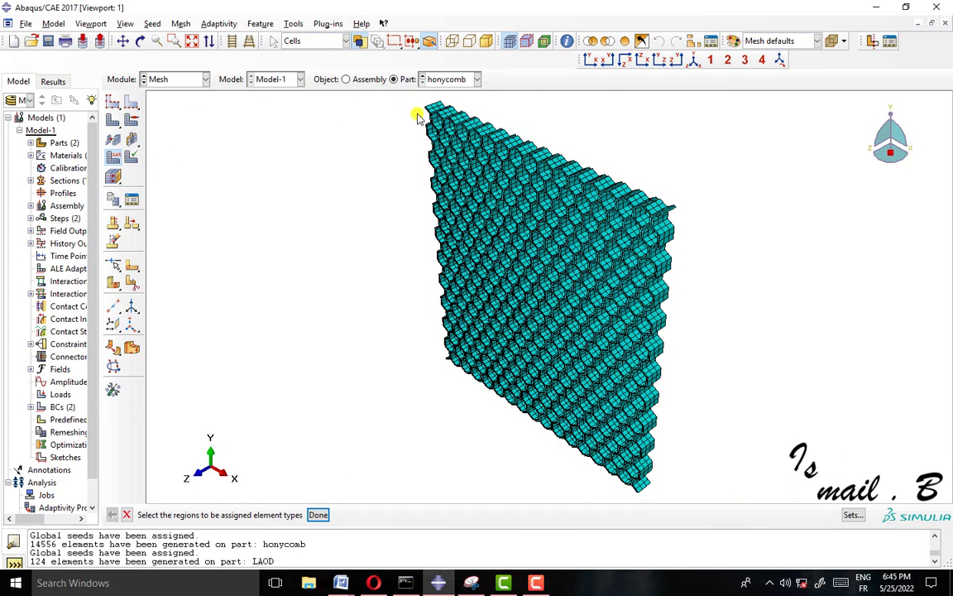
left_click_drag(406, 91, 726, 500)
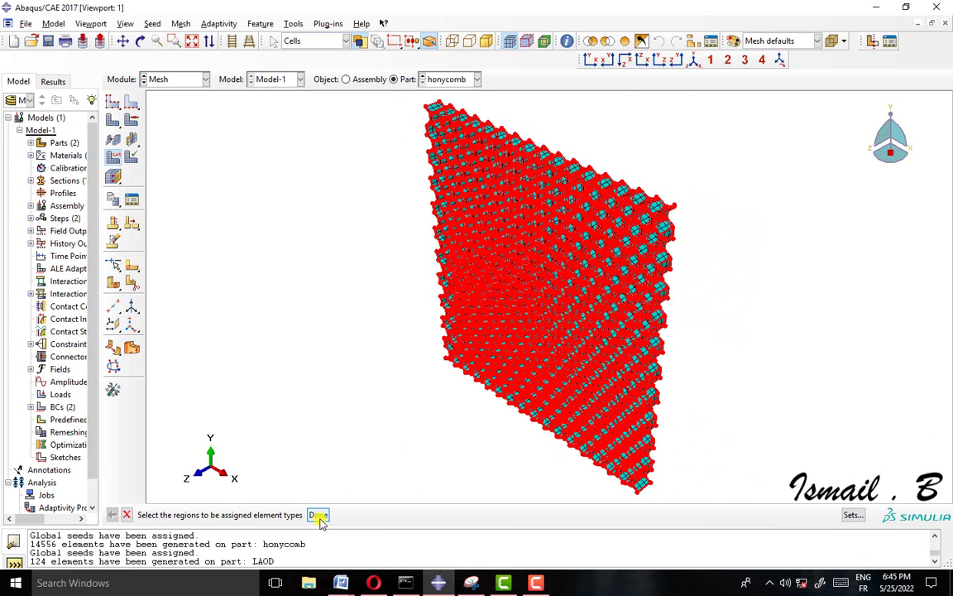
left_click(318, 514)
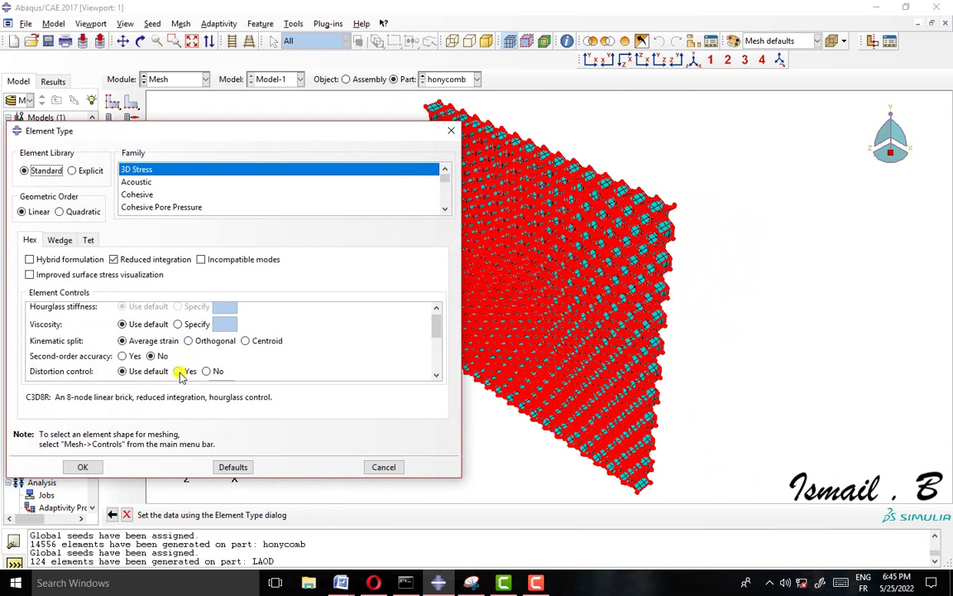
left_click_drag(435, 329, 436, 358)
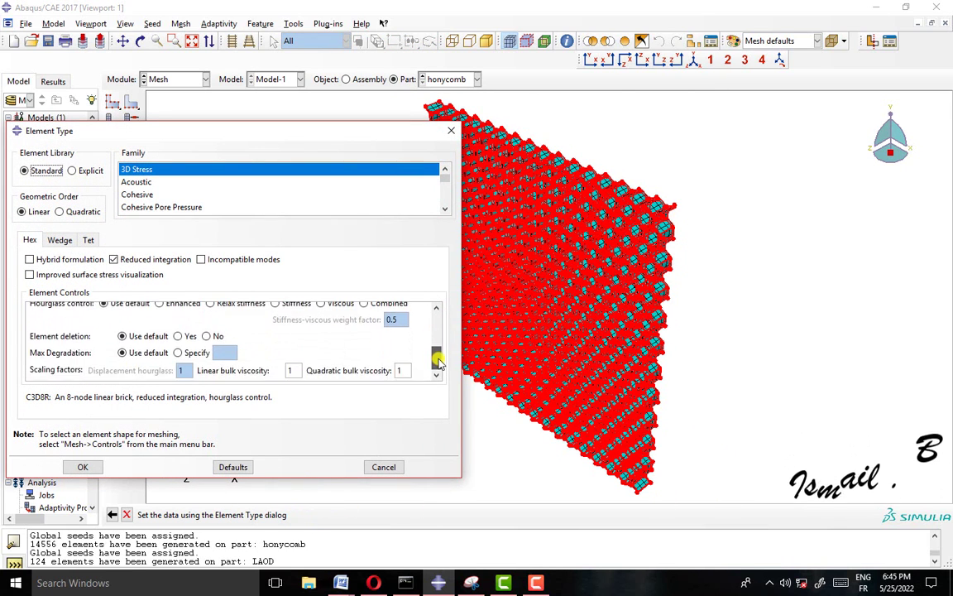
left_click(84, 467)
Step: Switch to the Job module and create a full-analysis job named G for Model-1
left_click(153, 78)
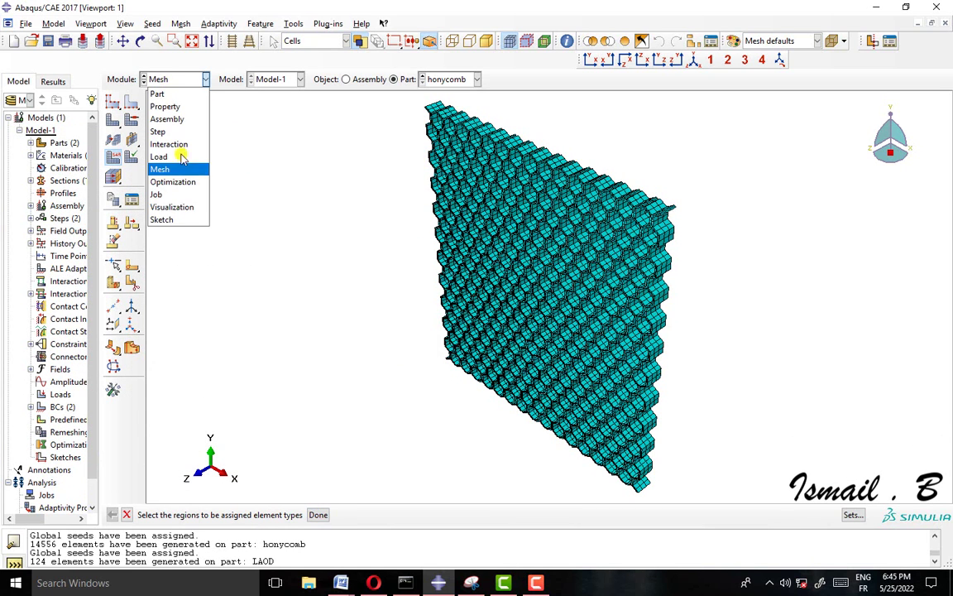
left_click(178, 200)
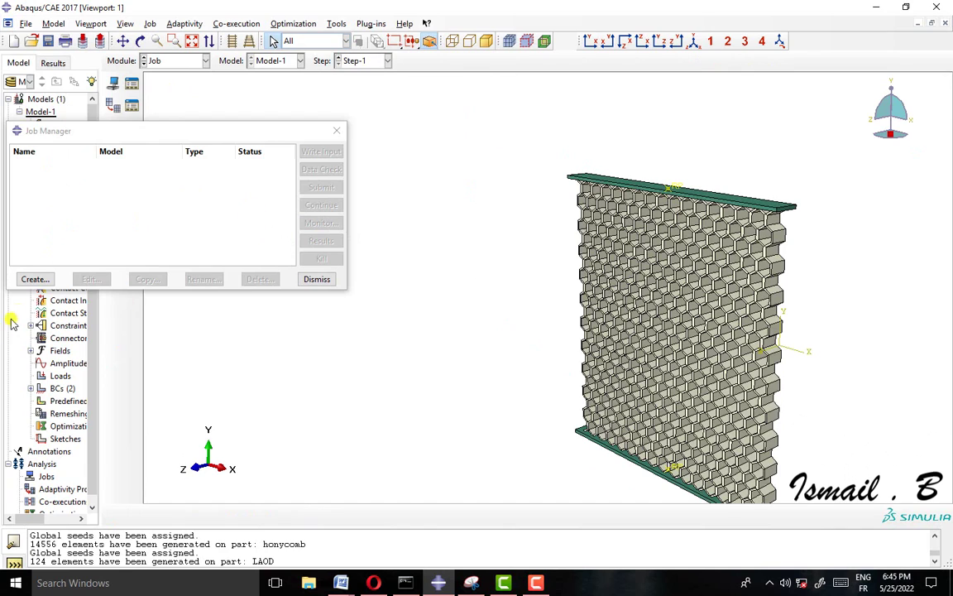
left_click(35, 280)
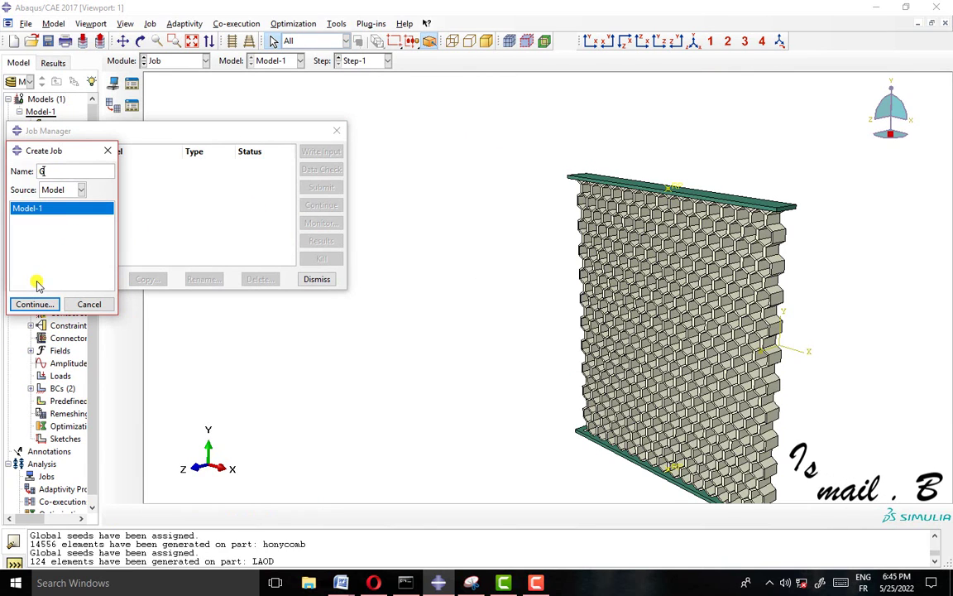
left_click(51, 303)
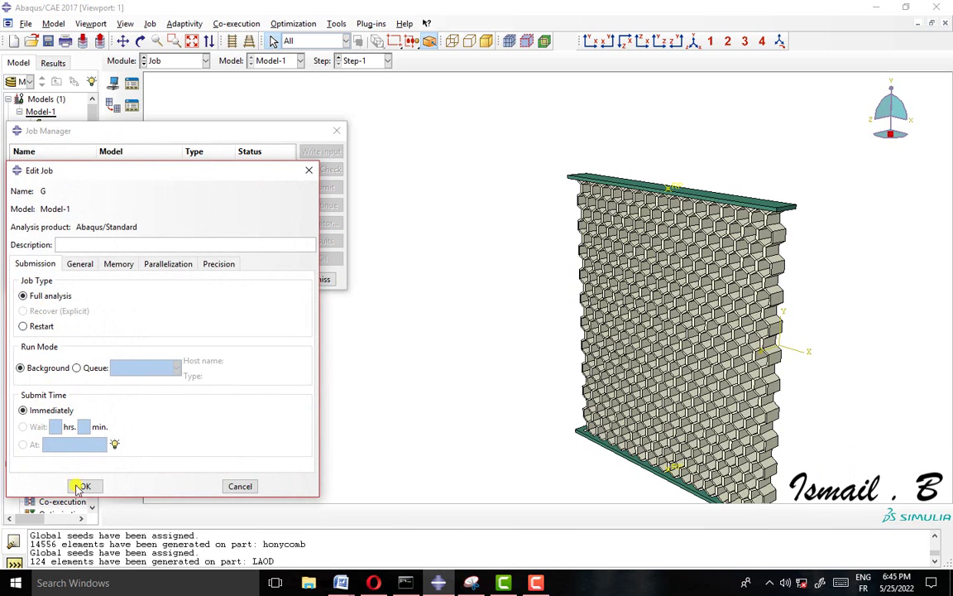
left_click(86, 487)
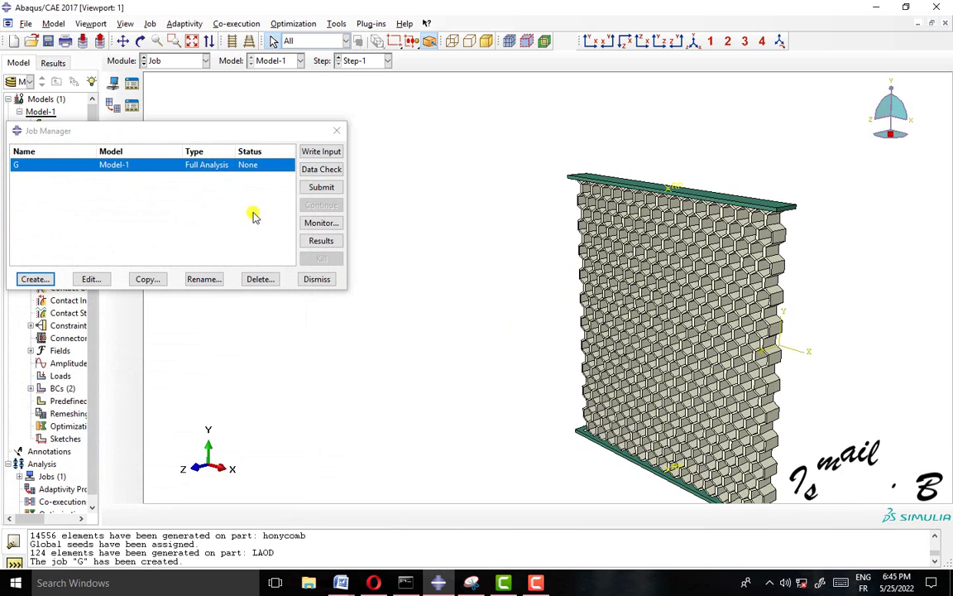
left_click(326, 188)
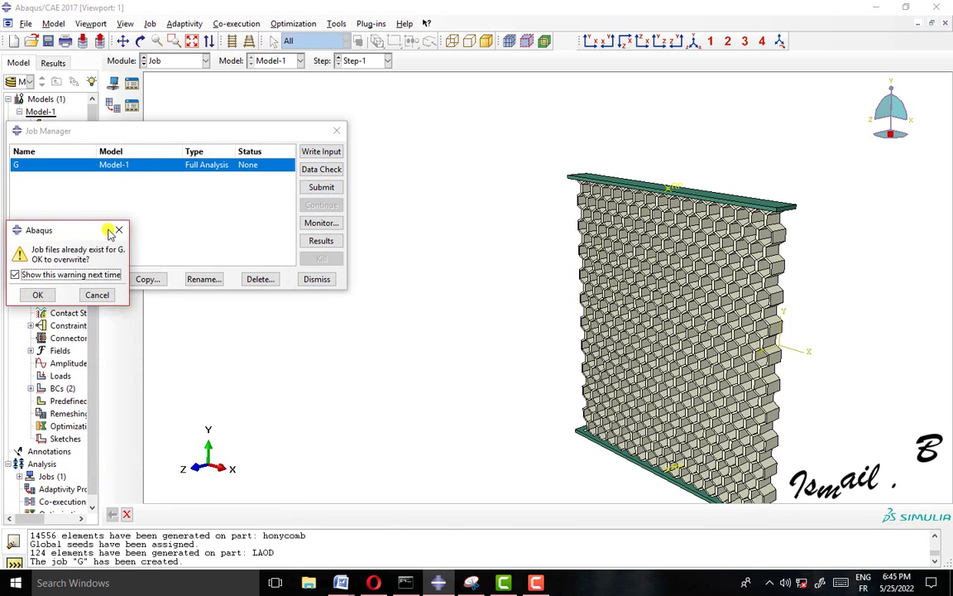
left_click(121, 233)
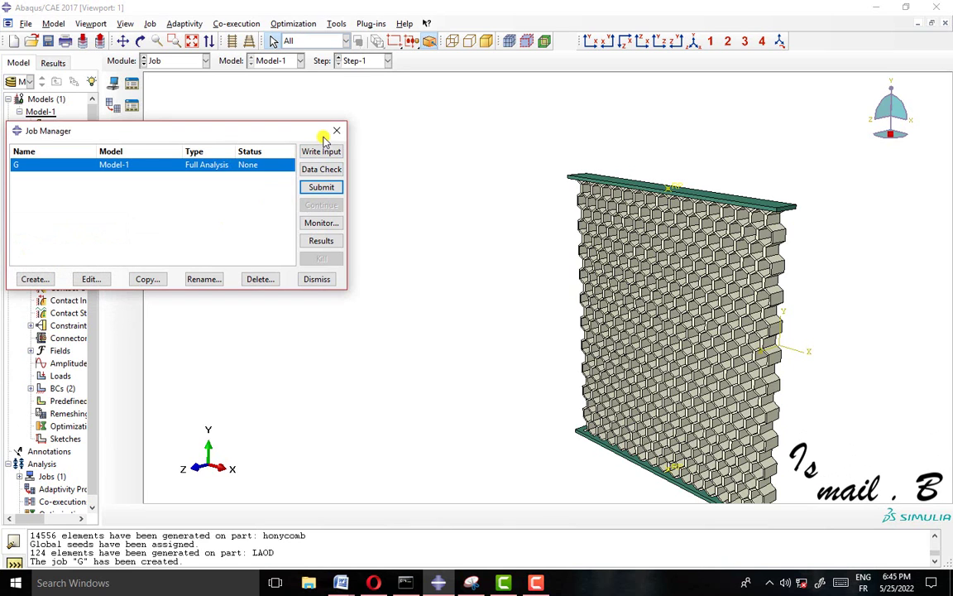
left_click(336, 130)
Step: Switch to the Property module and open the concret material to review its elastic data
left_click(183, 62)
left_click(191, 88)
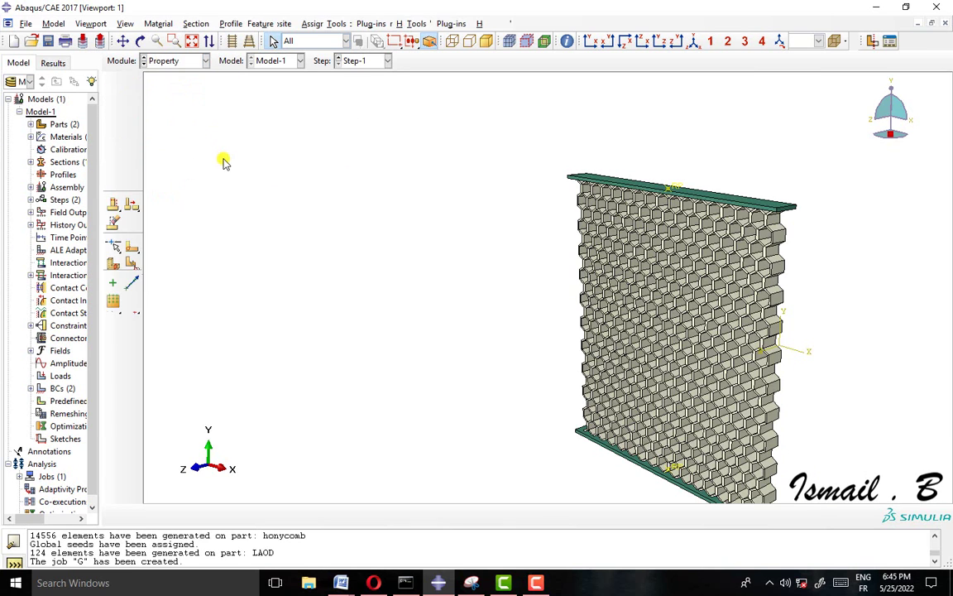
left_click(132, 103)
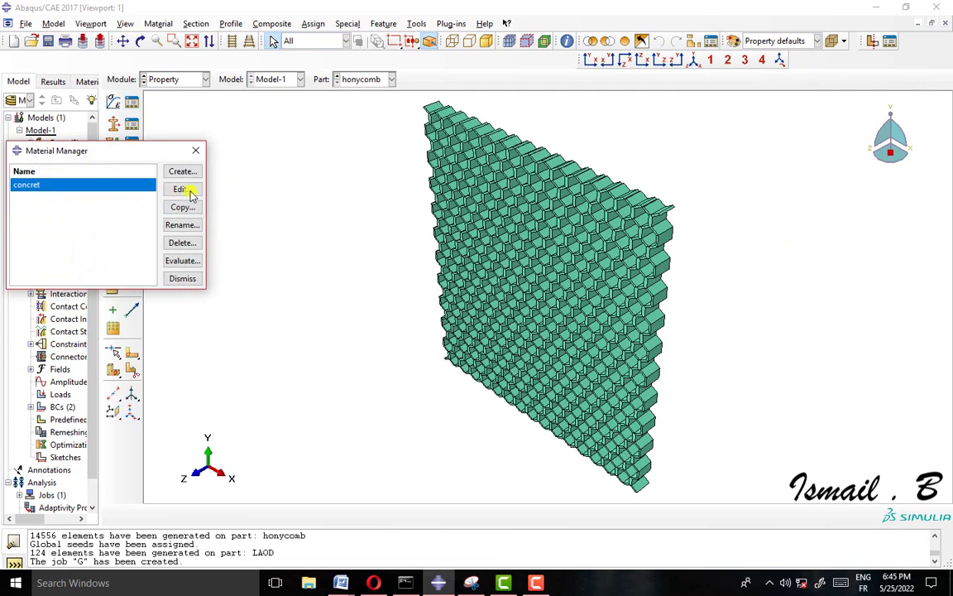
left_click(176, 193)
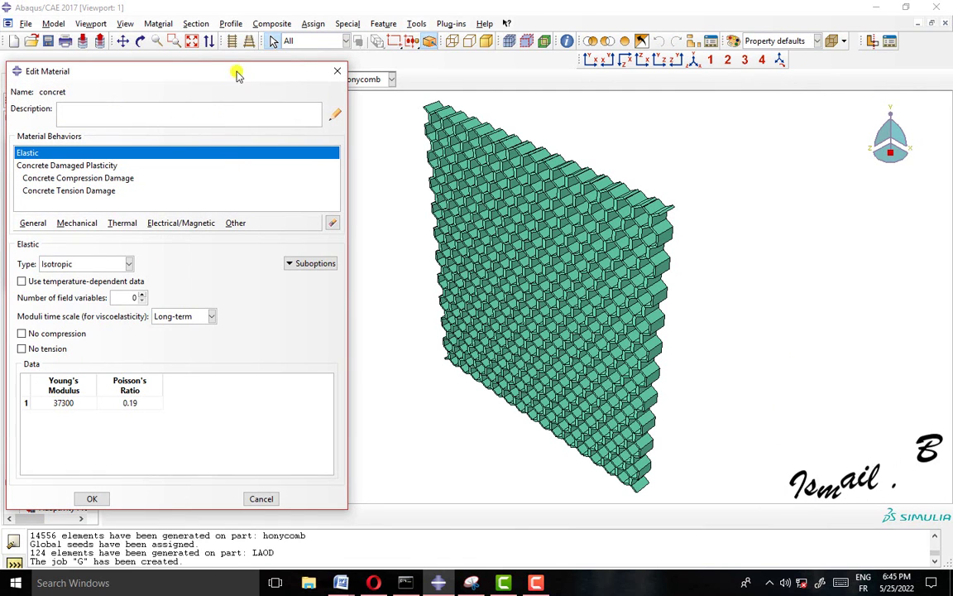
left_click_drag(246, 71, 340, 52)
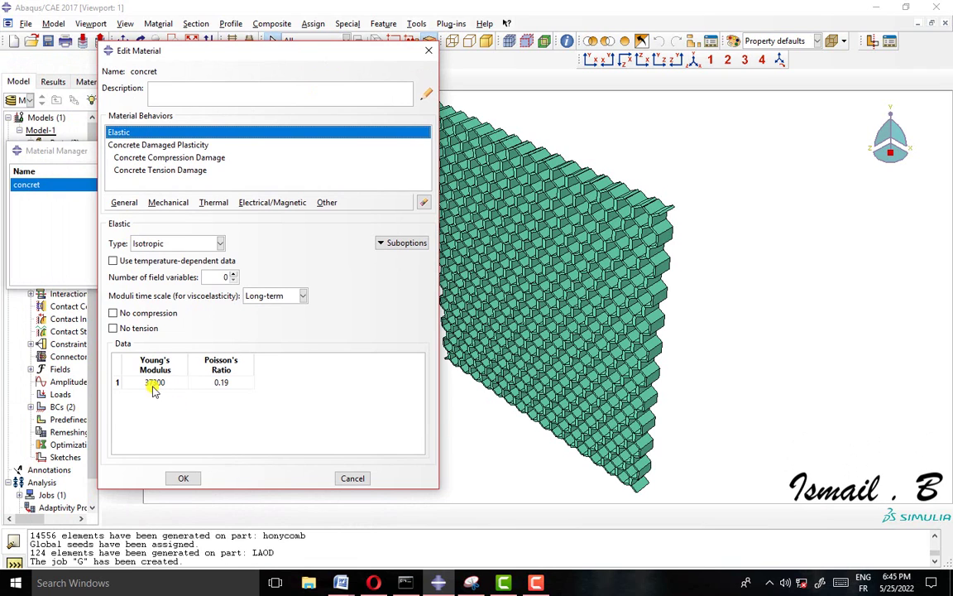
Step: Examine the Concrete Damaged Plasticity behavior of the concret material, including its plasticity parameters from dilation angle to viscosity
left_click(129, 148)
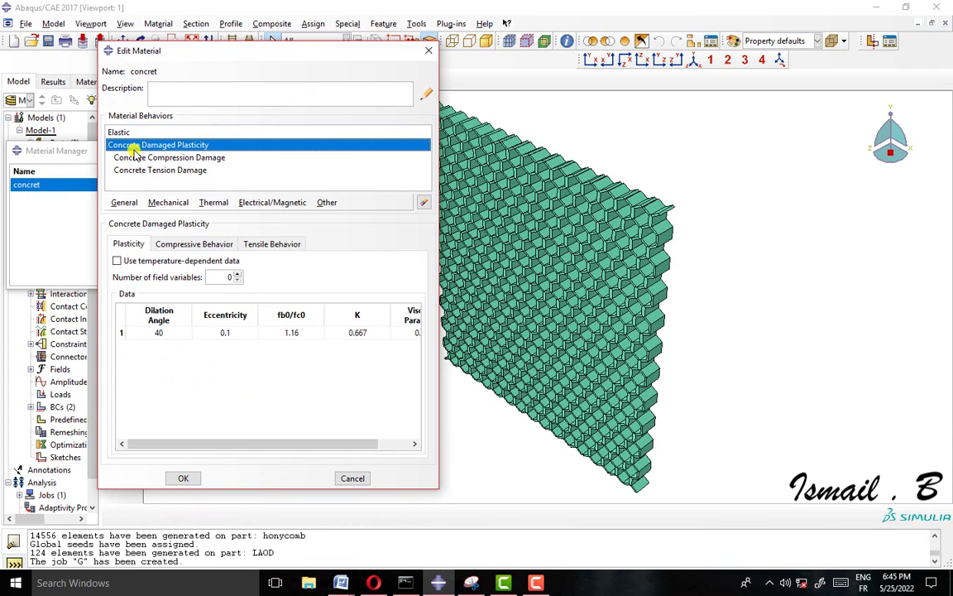
left_click(167, 205)
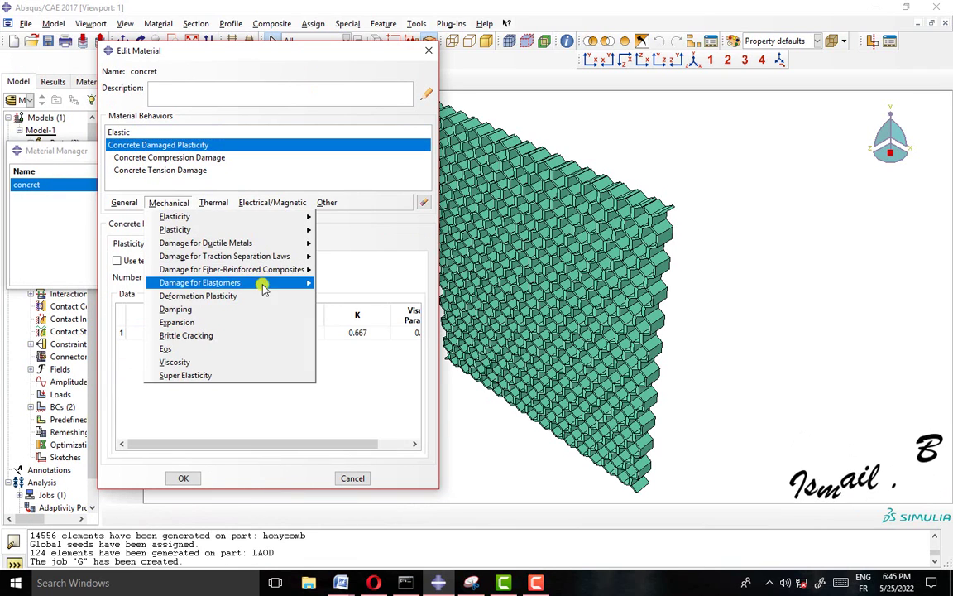
mouse_move(268, 235)
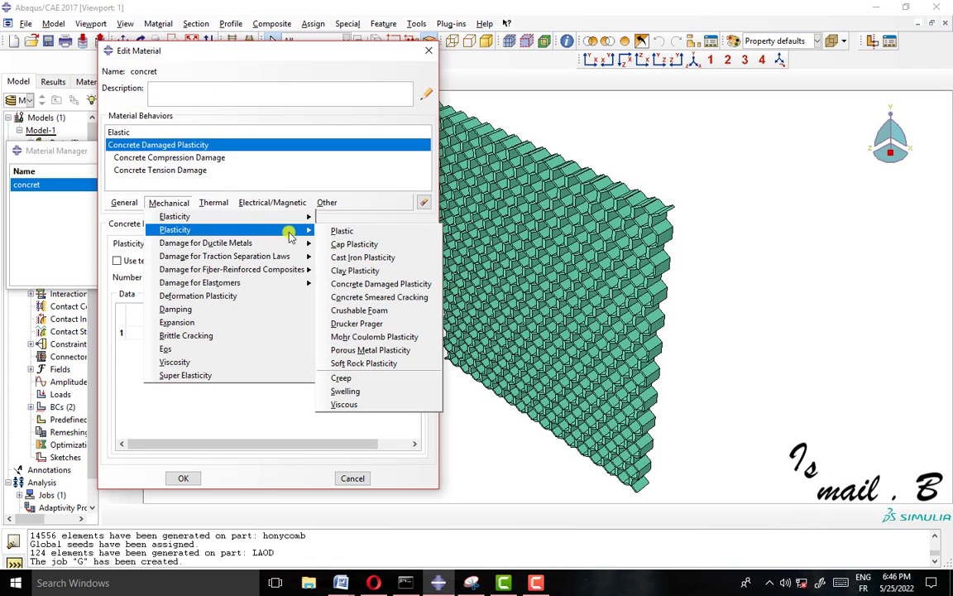
left_click(404, 284)
left_click_drag(160, 334, 500, 335)
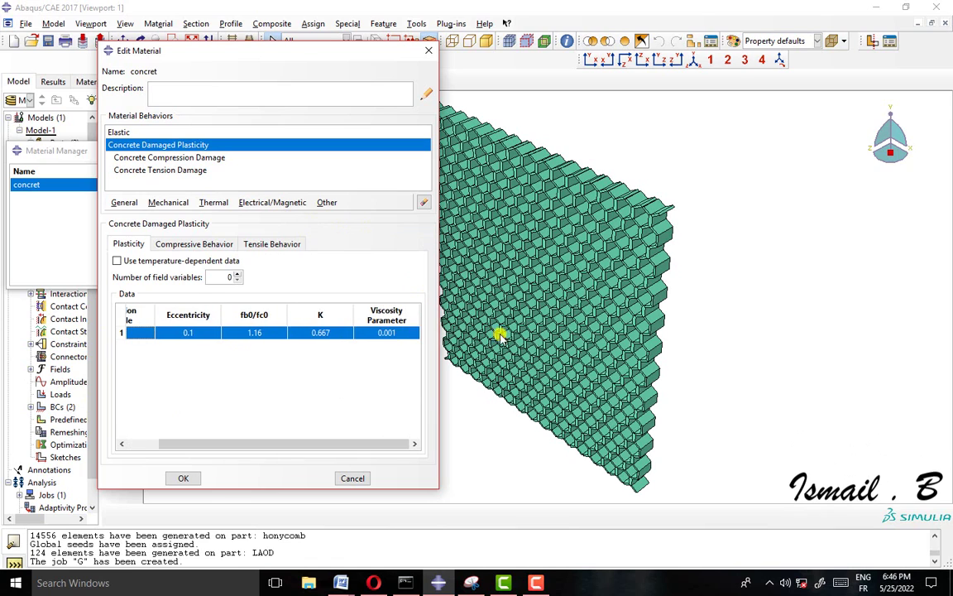
left_click(391, 331)
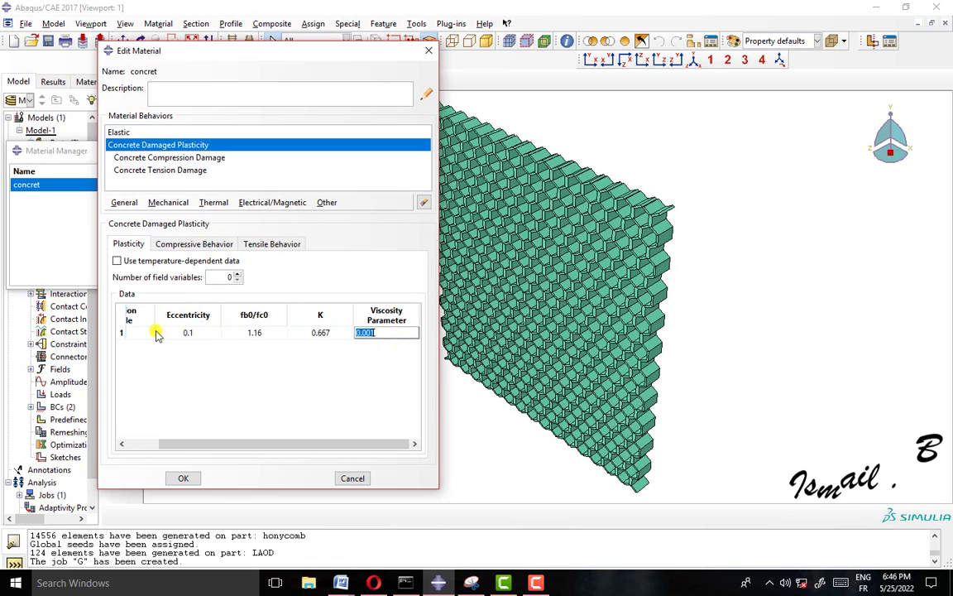
left_click_drag(157, 333, 444, 335)
left_click_drag(149, 333, 508, 338)
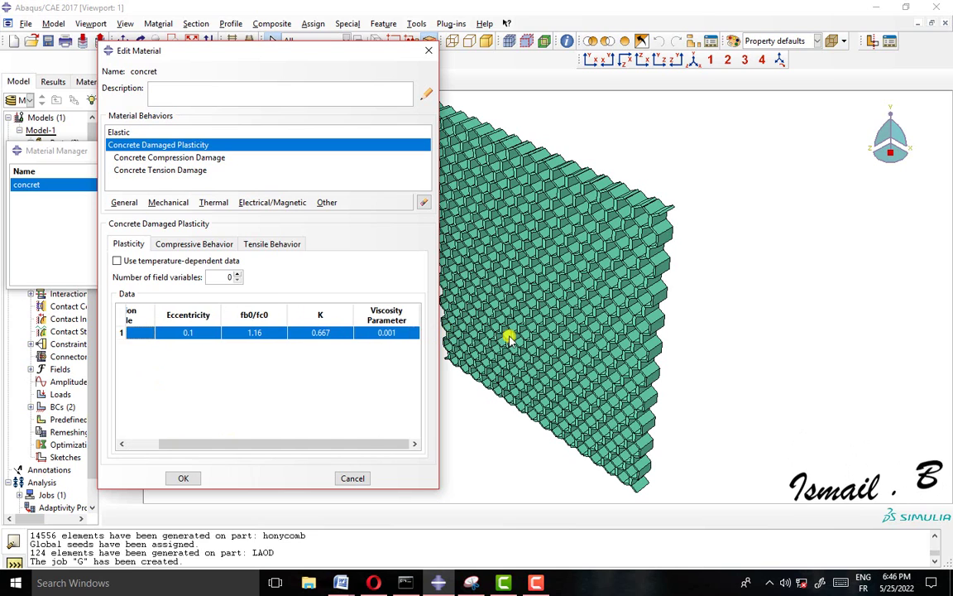
Step: Examine the yield stress and inelastic strain table of the concrete's compressive behavior
left_click(180, 244)
left_click_drag(191, 349, 183, 411)
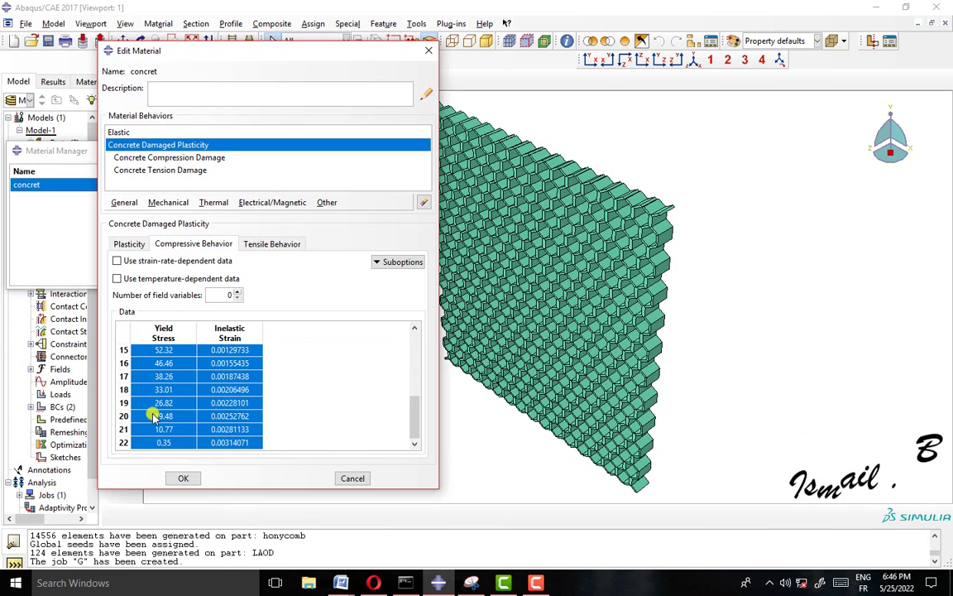
scroll(156, 418, "up", 1)
scroll(157, 416, "up", 4)
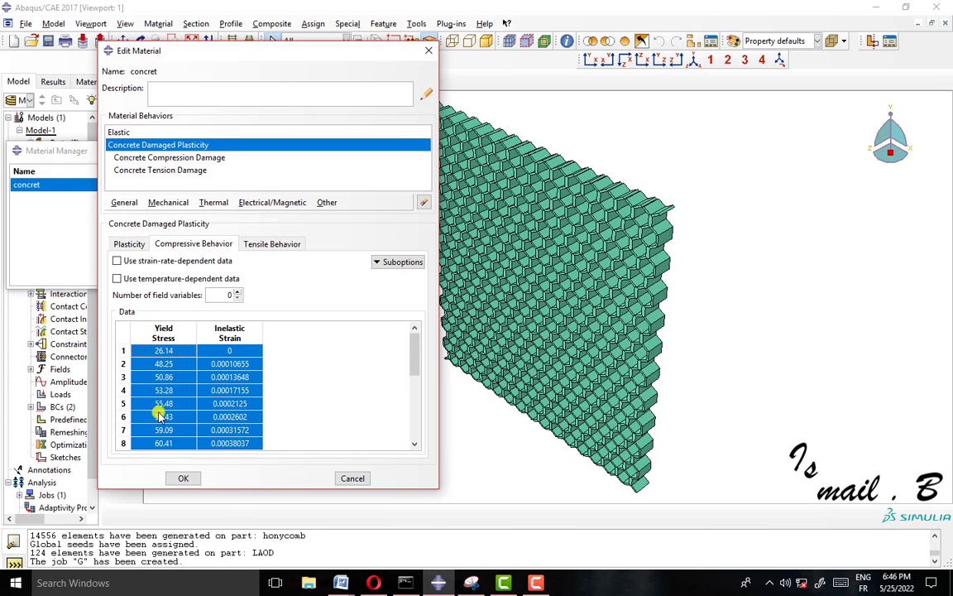
Step: Review the damage parameter and inelastic strain table in the Concrete Compression Damage suboption and accept it
left_click(410, 260)
left_click(389, 275)
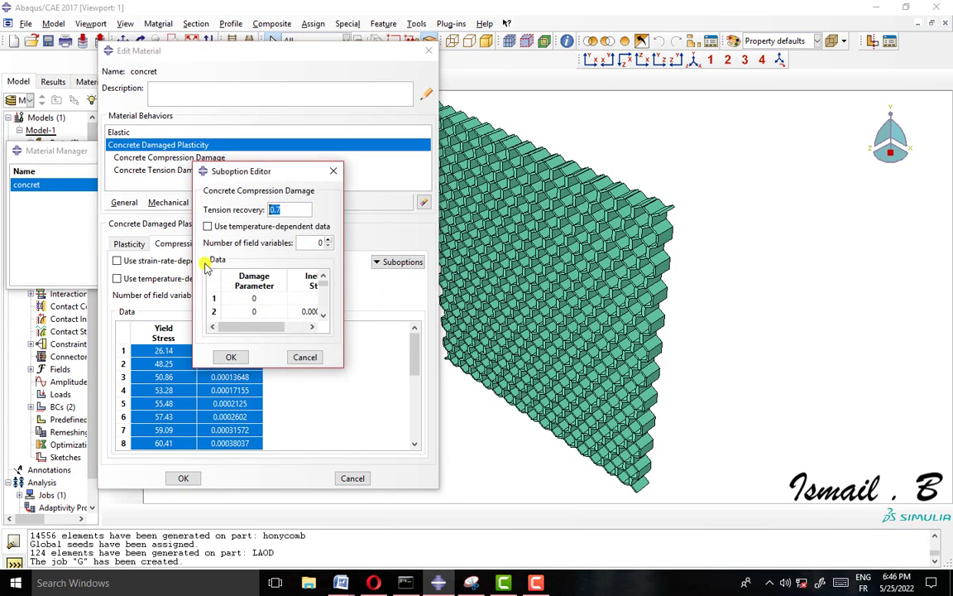
left_click_drag(339, 298, 379, 283)
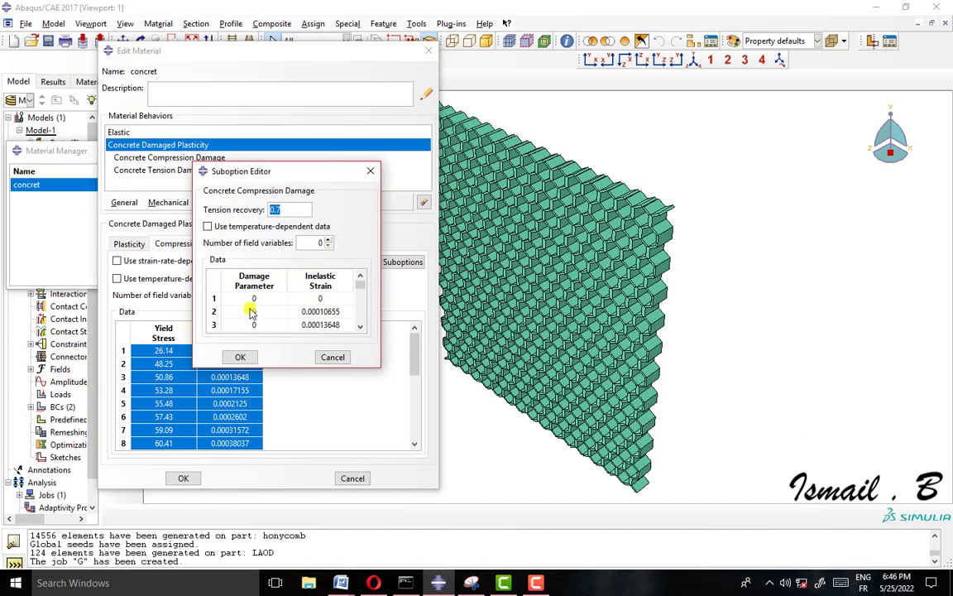
left_click(217, 282)
key("ctrl+v")
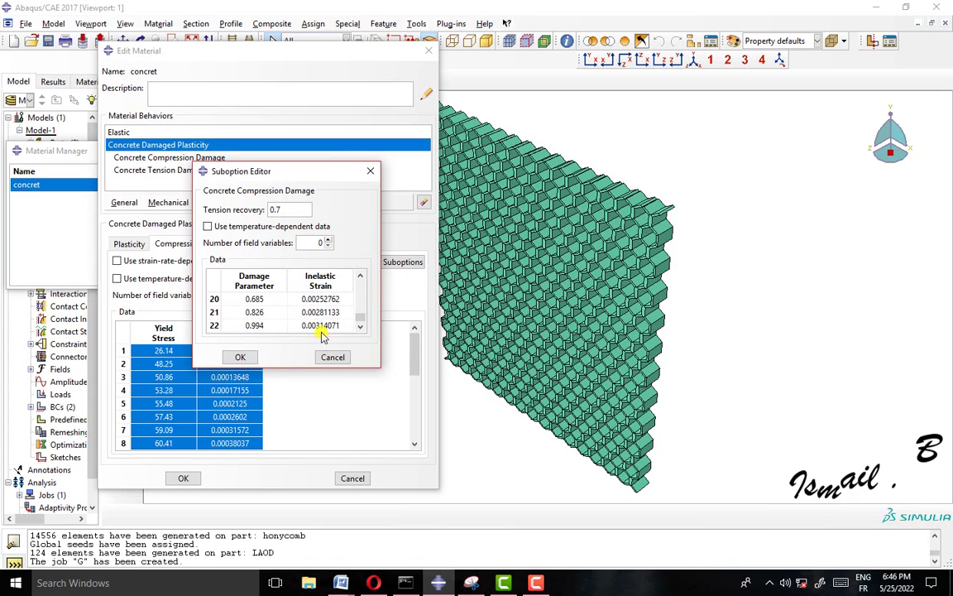
left_click(217, 299)
scroll(256, 325, "up", 7)
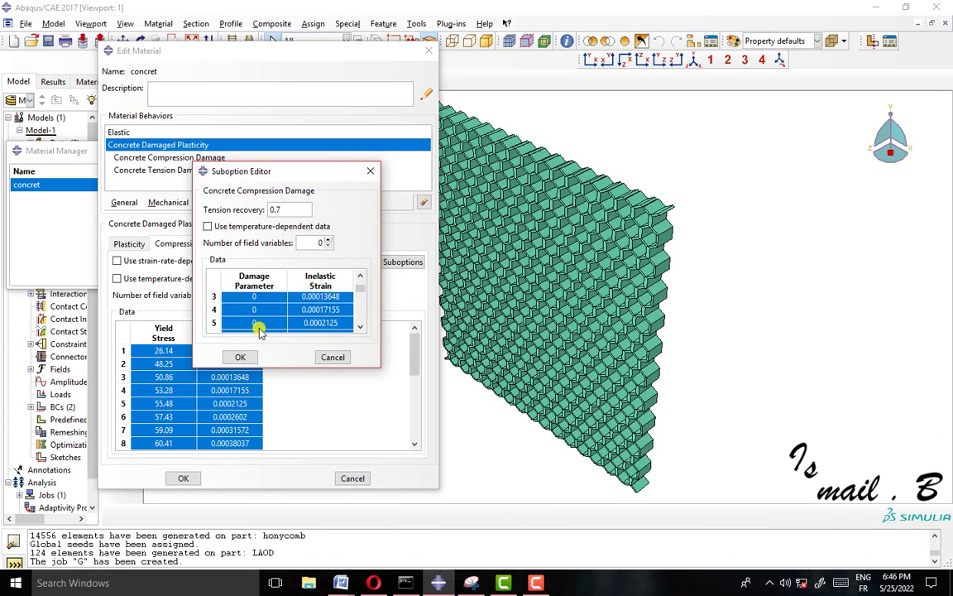
scroll(254, 317, "down", 7)
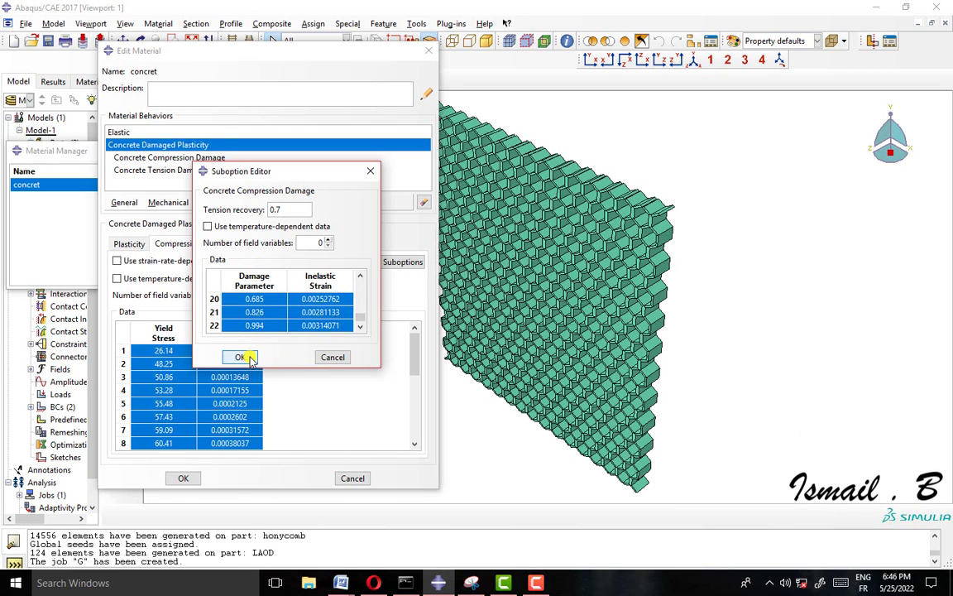
left_click(240, 357)
Step: Examine the yield stress and cracking strain table of the concrete's tensile behavior
left_click(271, 243)
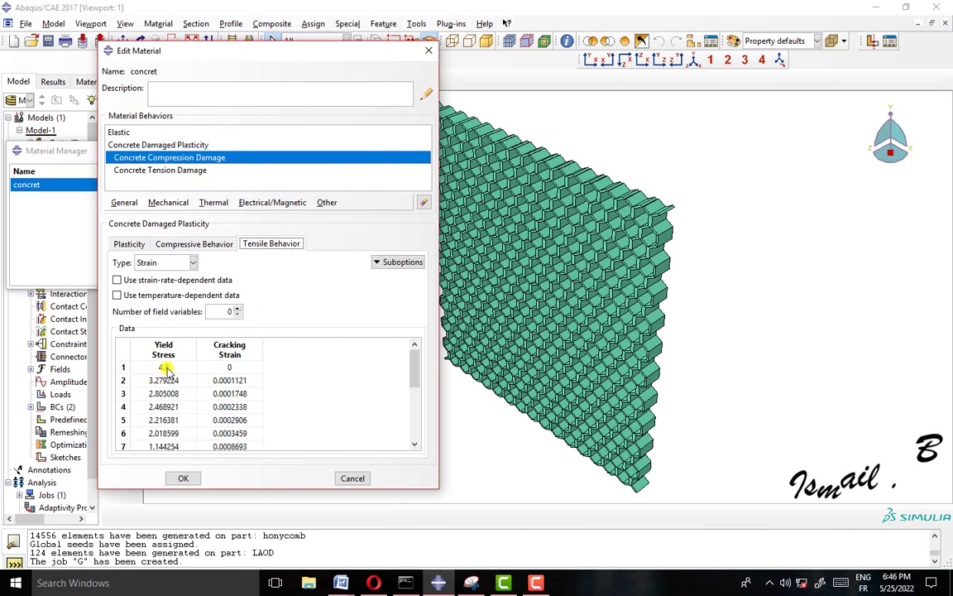
scroll(190, 389, "down", 4)
left_click(230, 443, "shift")
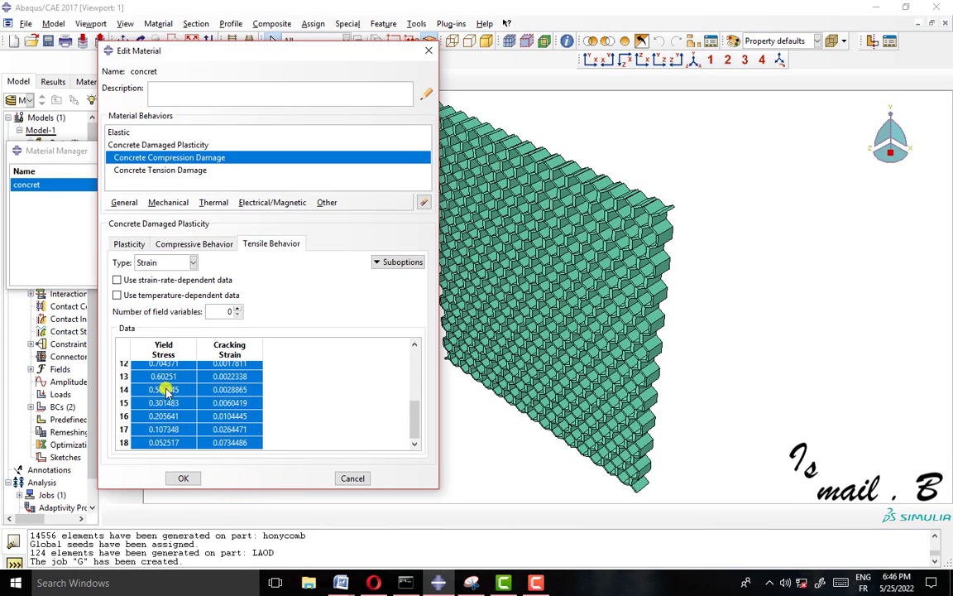
scroll(169, 393, "up", 4)
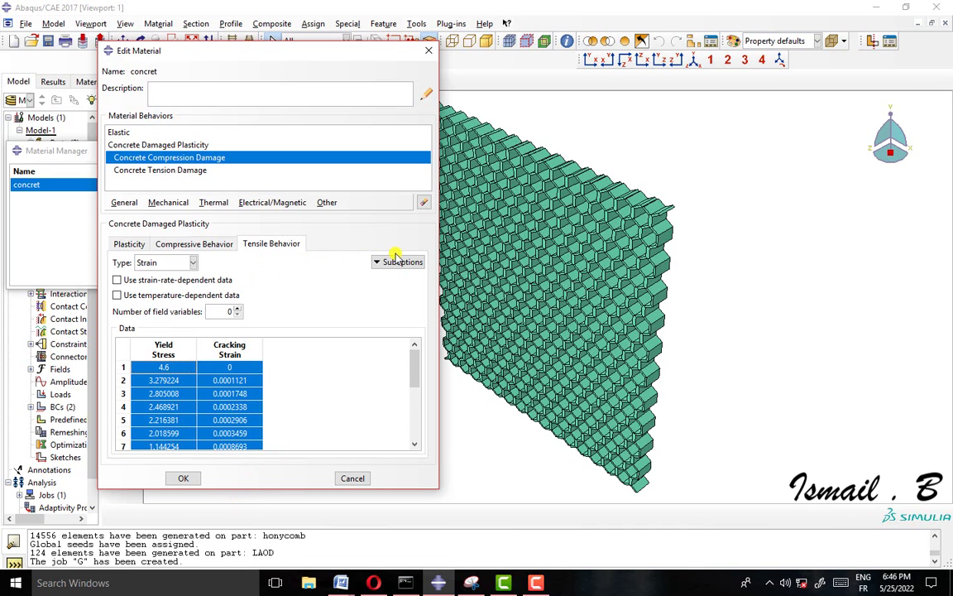
Step: Review the damage parameter and cracking strain table in the Concrete Tension Damage suboption, then accept the material and close its manager
left_click(414, 278)
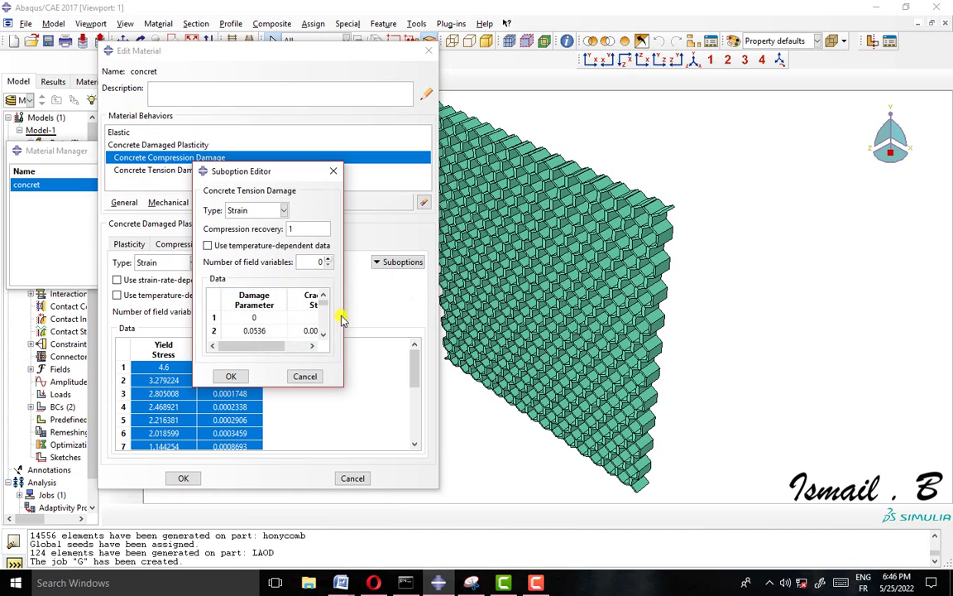
left_click_drag(345, 315, 411, 315)
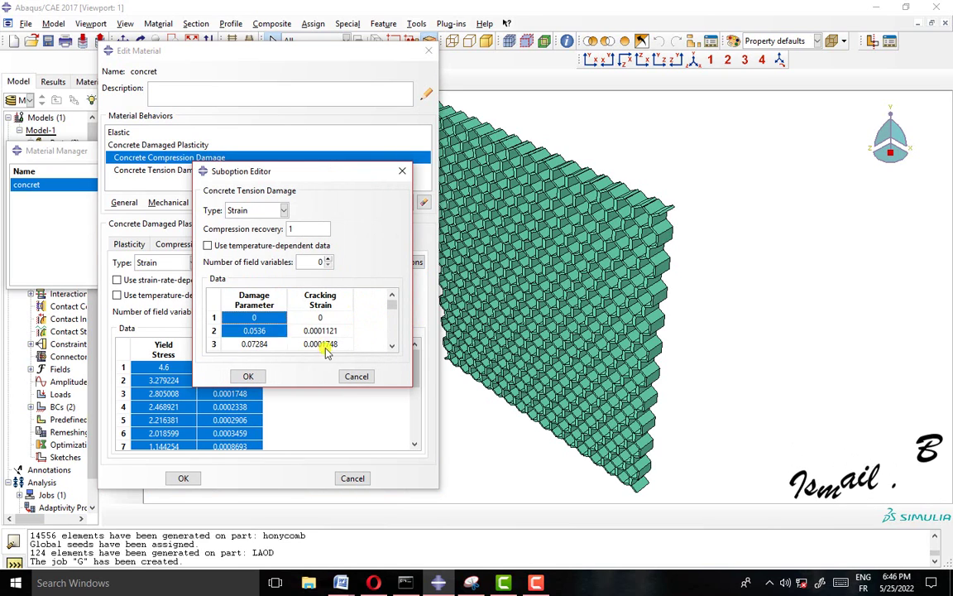
scroll(314, 331, "down", 5)
left_click_drag(314, 317, 320, 351)
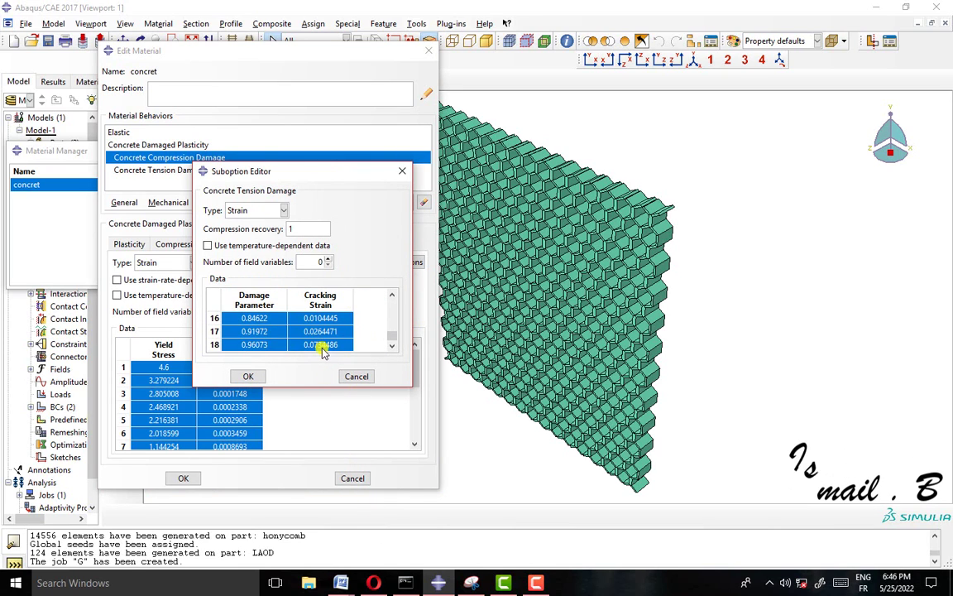
scroll(314, 336, "up", 3)
scroll(312, 335, "up", 2)
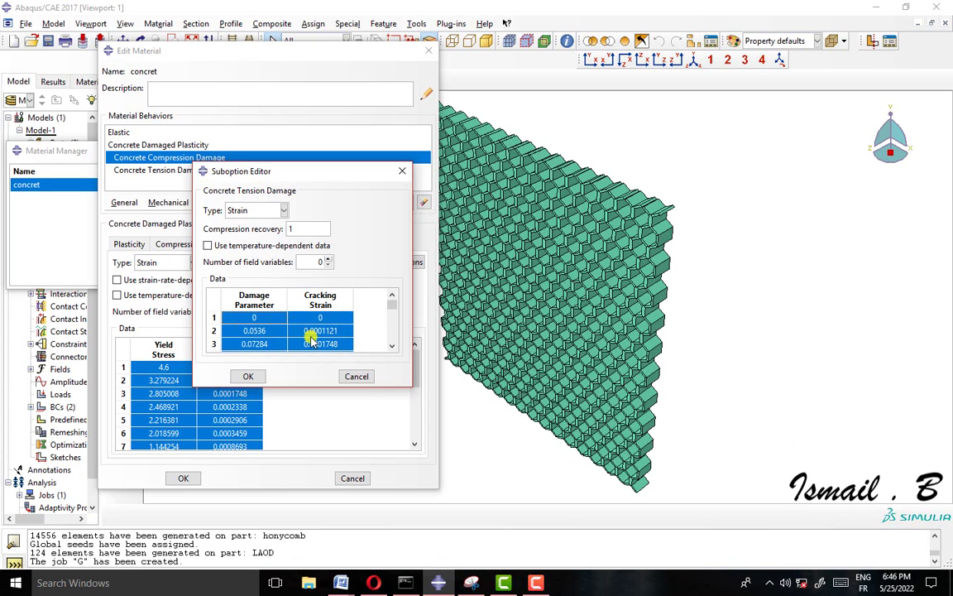
left_click(248, 376)
left_click(183, 478)
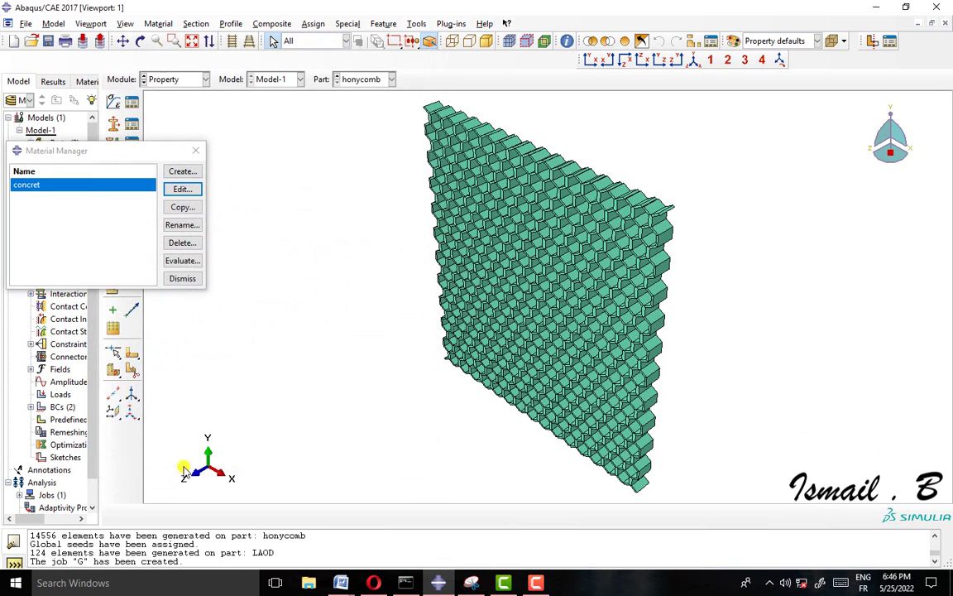
left_click(183, 279)
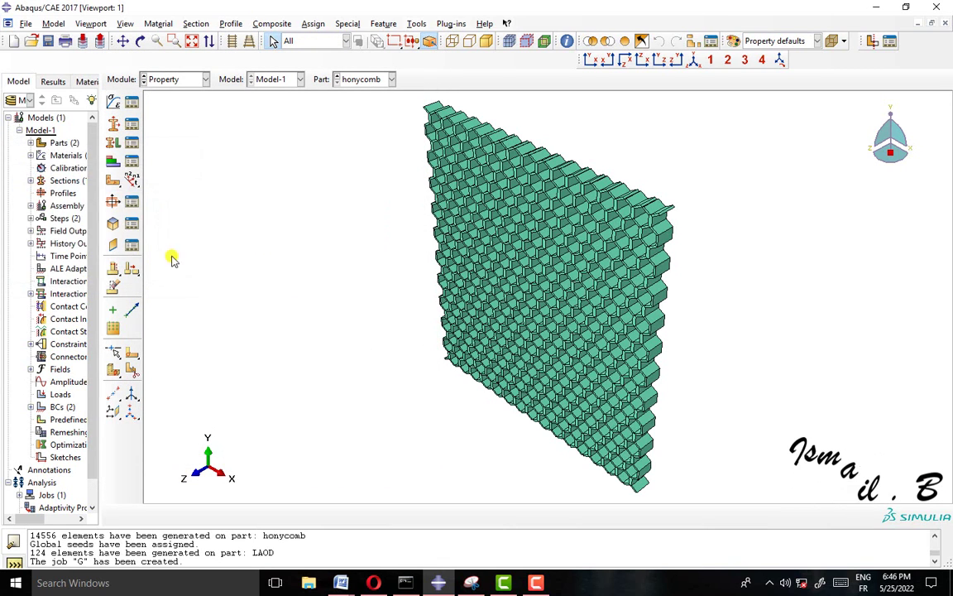
Step: In the Job module, rename job G as GJG and submit it for analysis
left_click(179, 79)
left_click(176, 194)
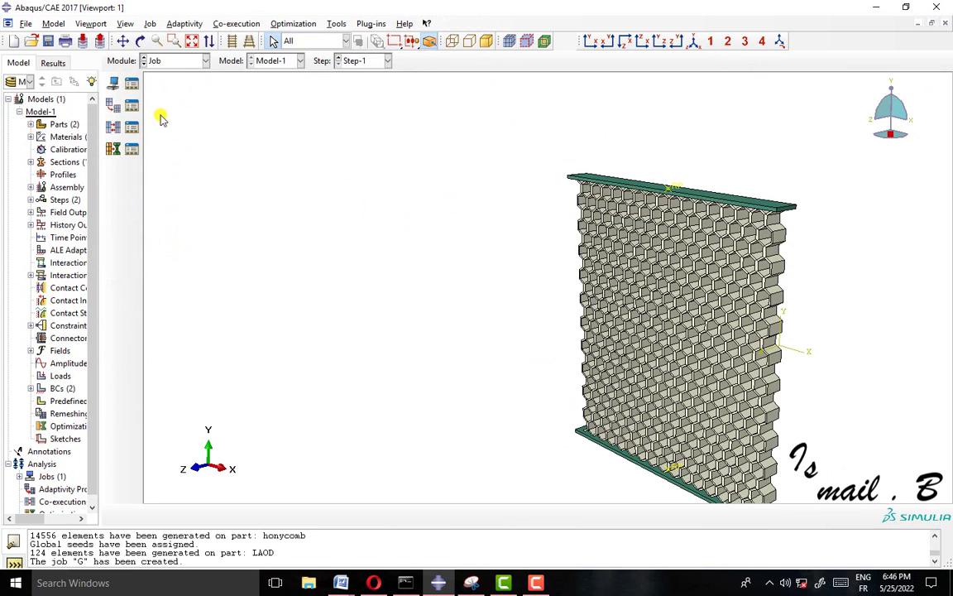
left_click(132, 84)
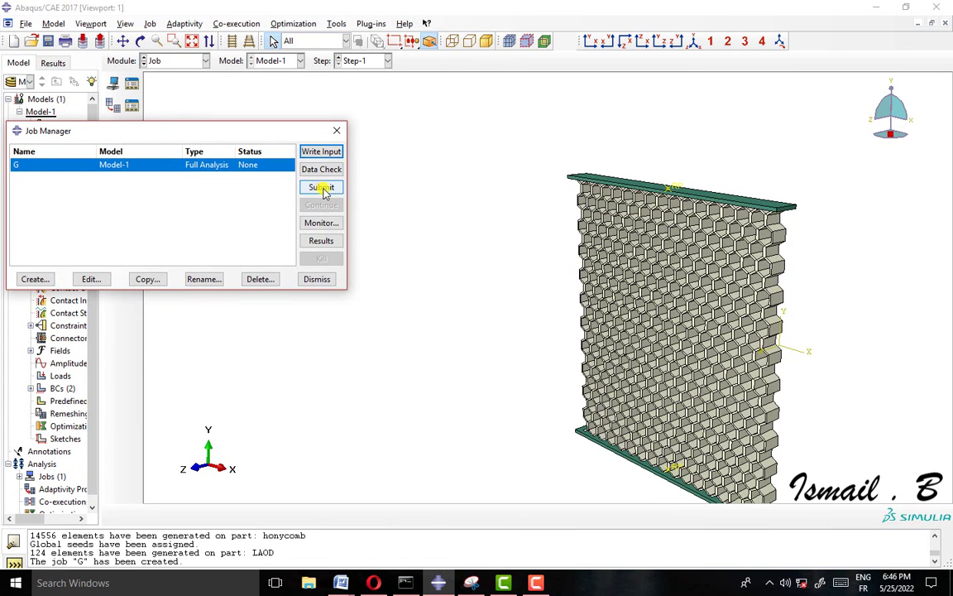
left_click(213, 279)
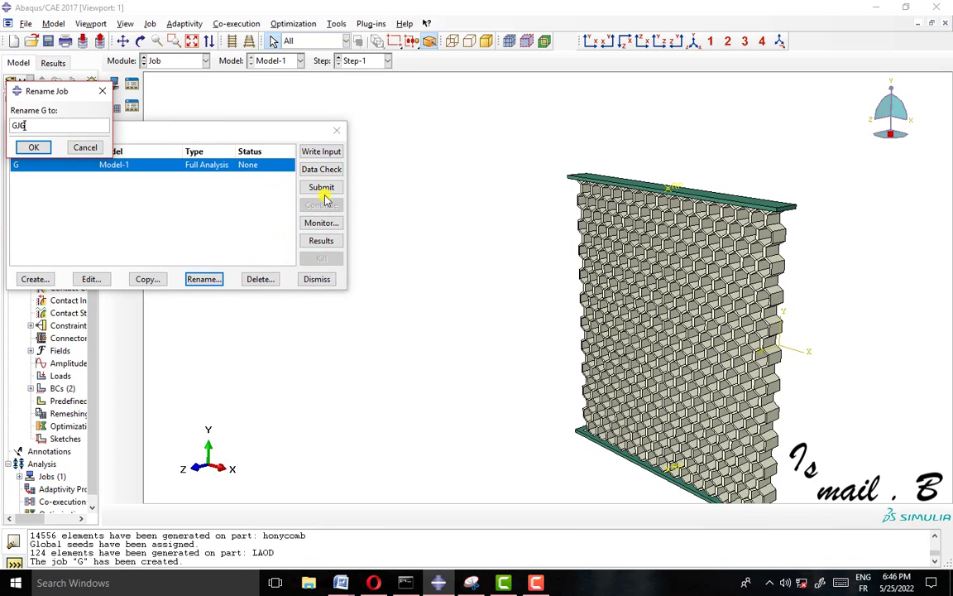
left_click(36, 148)
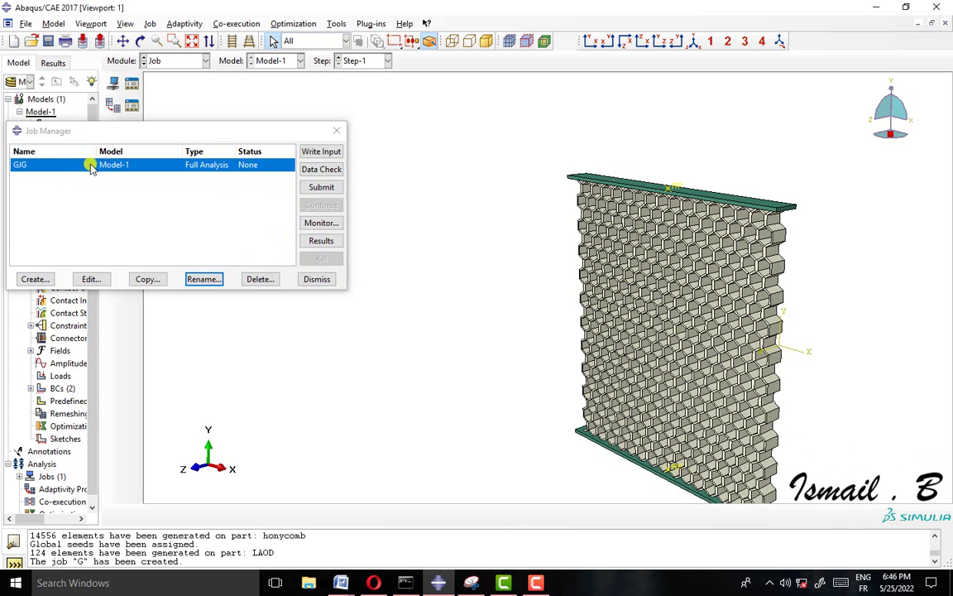
left_click(320, 186)
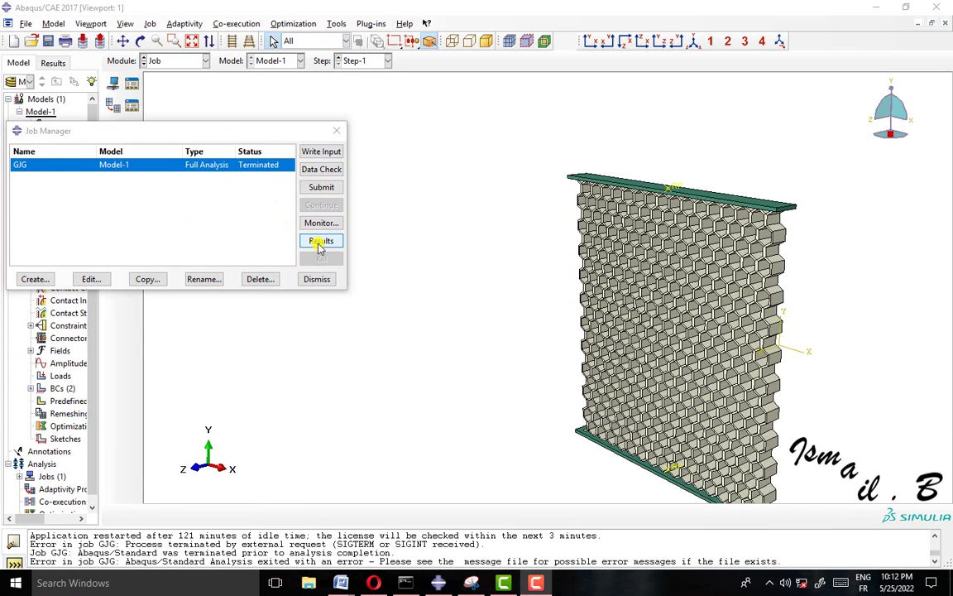
Step: Open the results of job GJG and plot the DAMAGEC contours on the deformed shape in isometric view
left_click(321, 241)
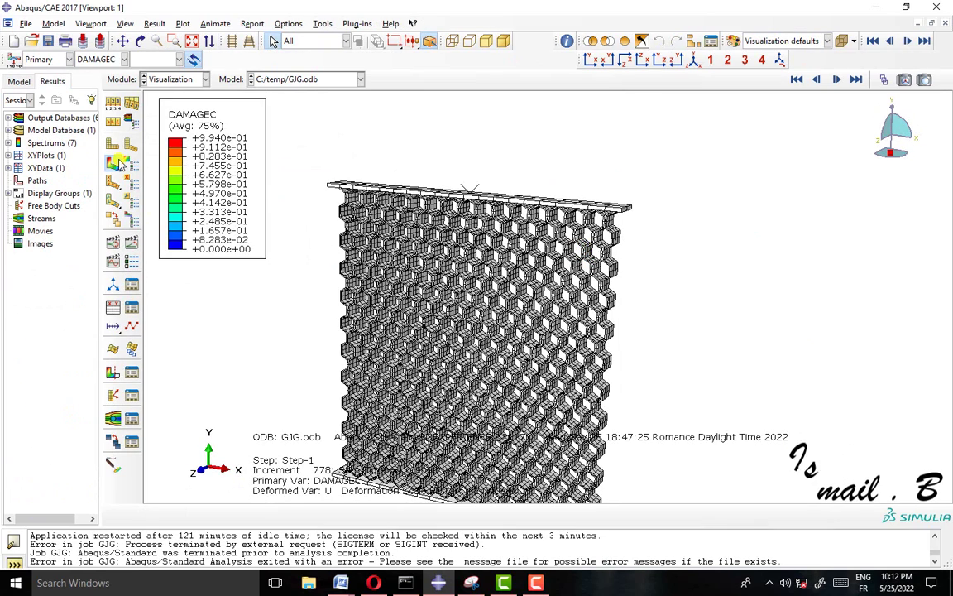
left_click(113, 163)
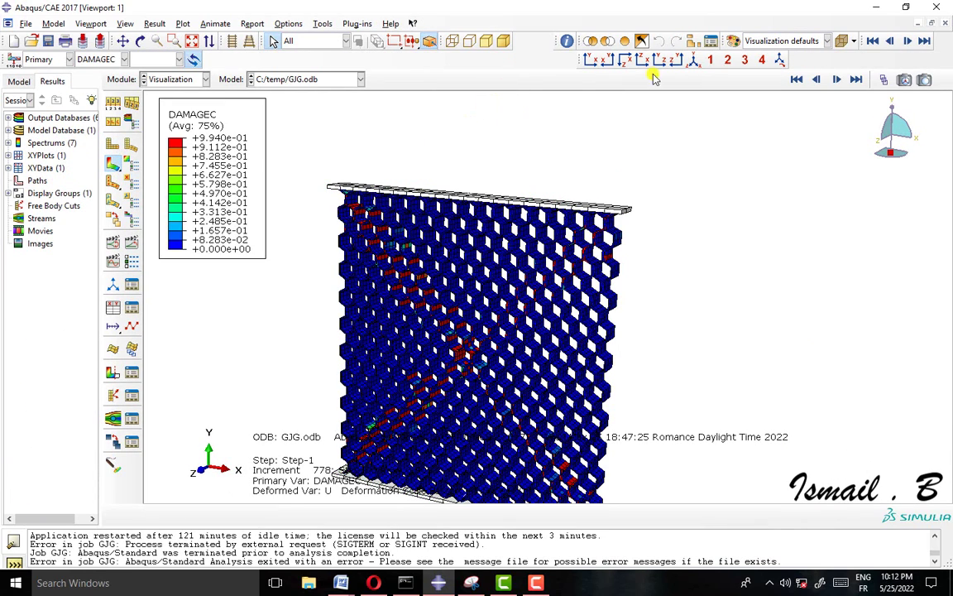
left_click(692, 60)
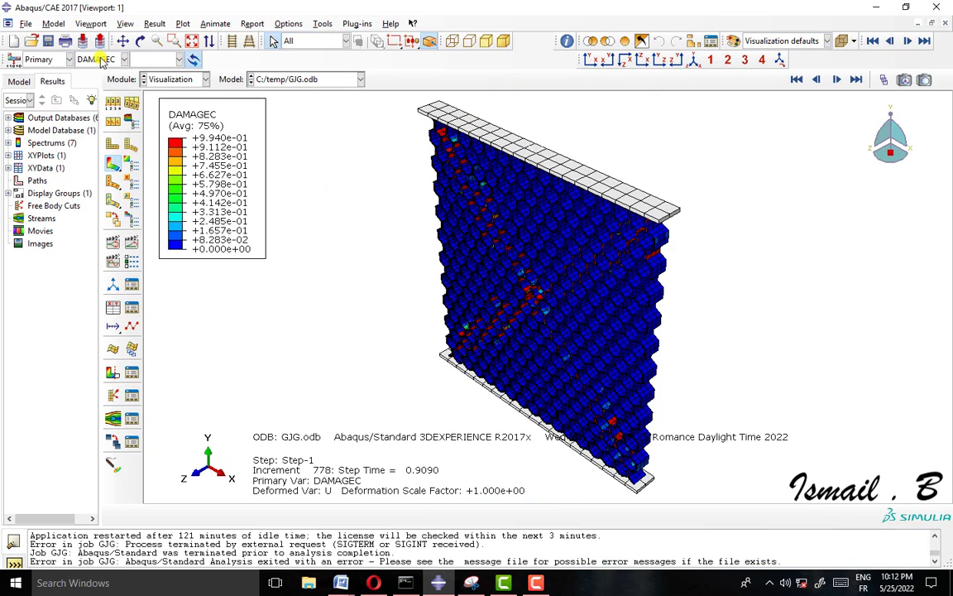
Step: Plot the Mises stress S as the primary variable and animate its time history, jumping to the last frame
left_click(100, 60)
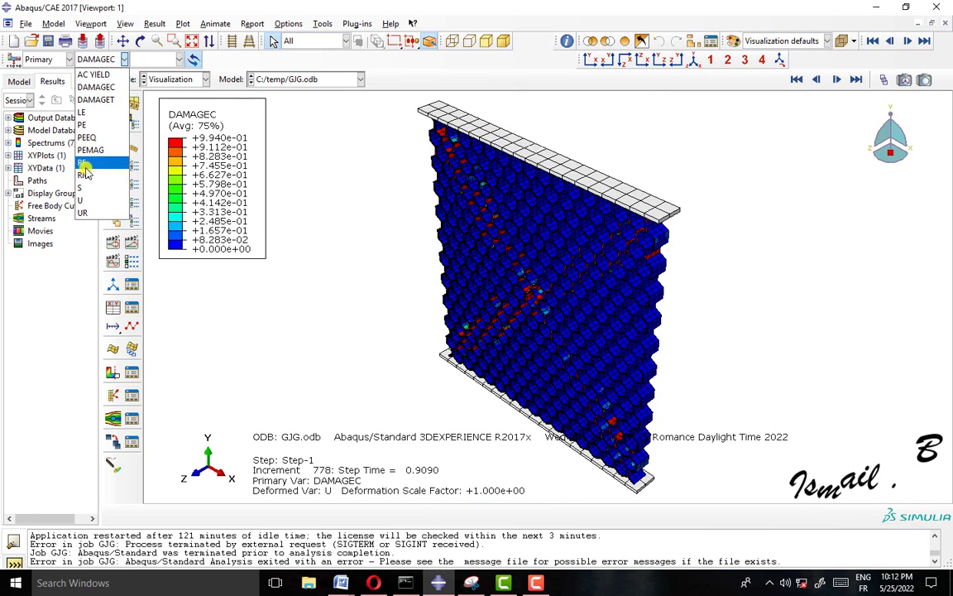
left_click(101, 188)
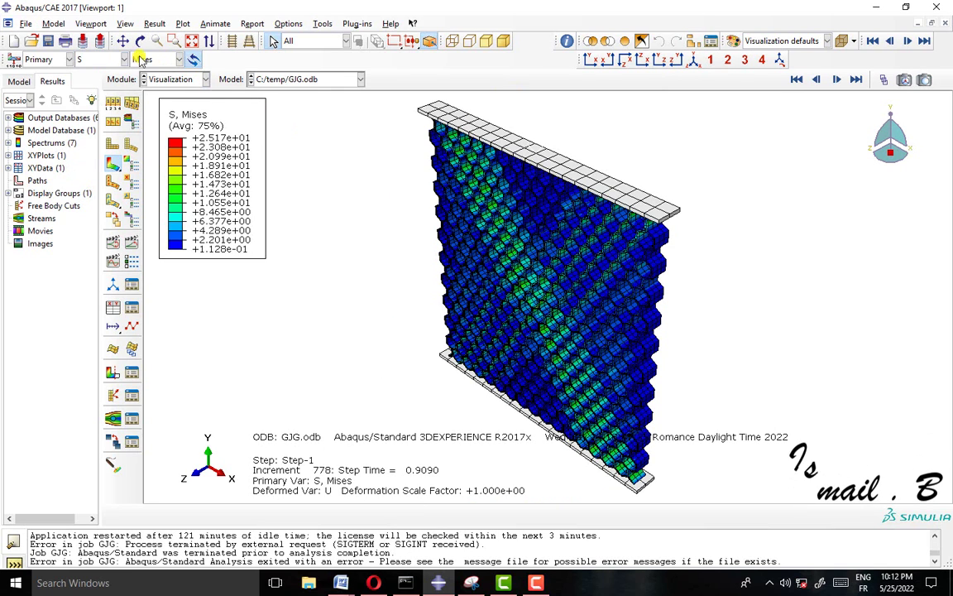
left_click(141, 41)
left_click_drag(537, 279, 346, 237)
left_click_drag(522, 239, 503, 215)
left_click(131, 242)
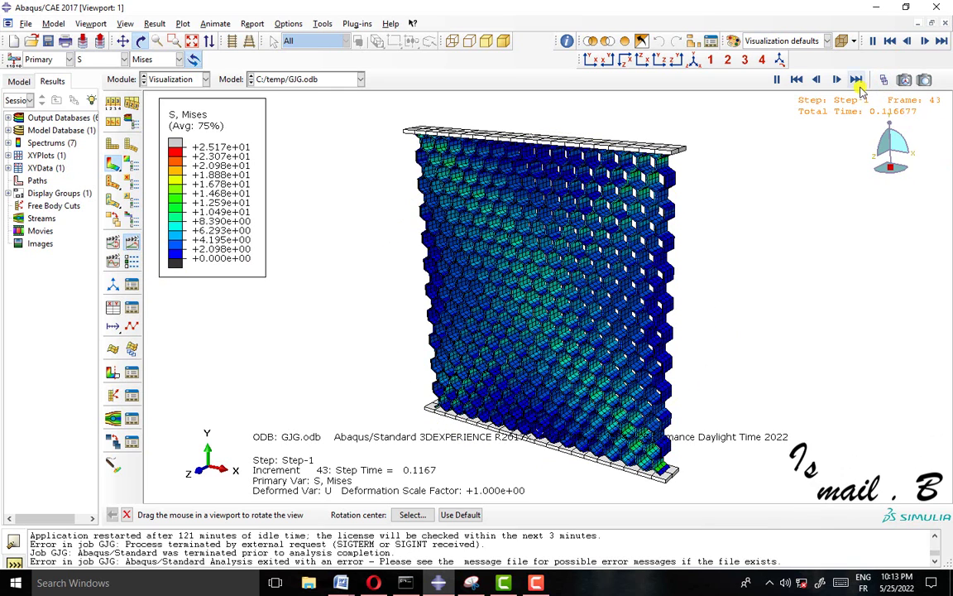
left_click(856, 81)
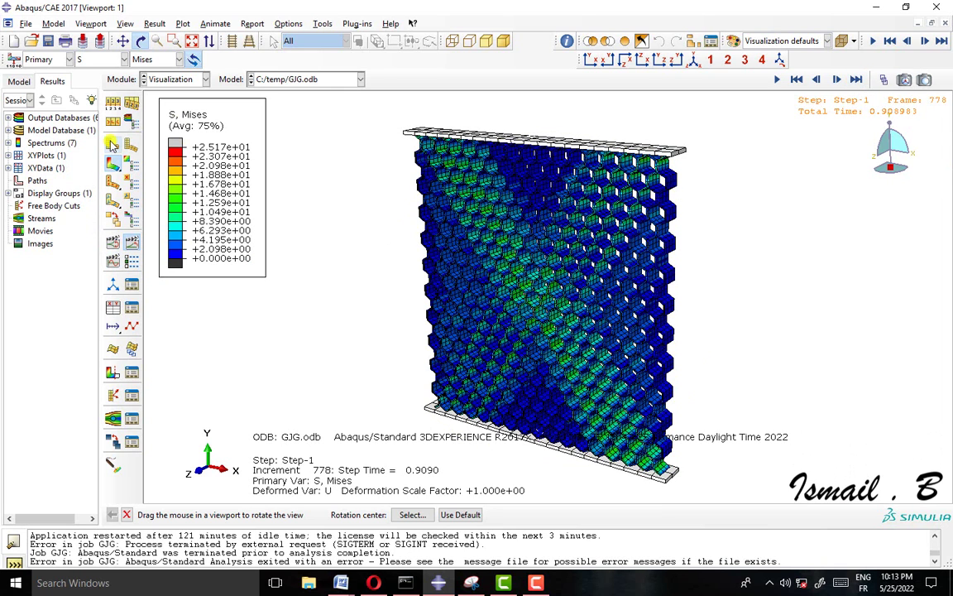
Step: Specify the maximum contour limit of the Mises plot, trying 25 and 22 before settling on 10
left_click(125, 163)
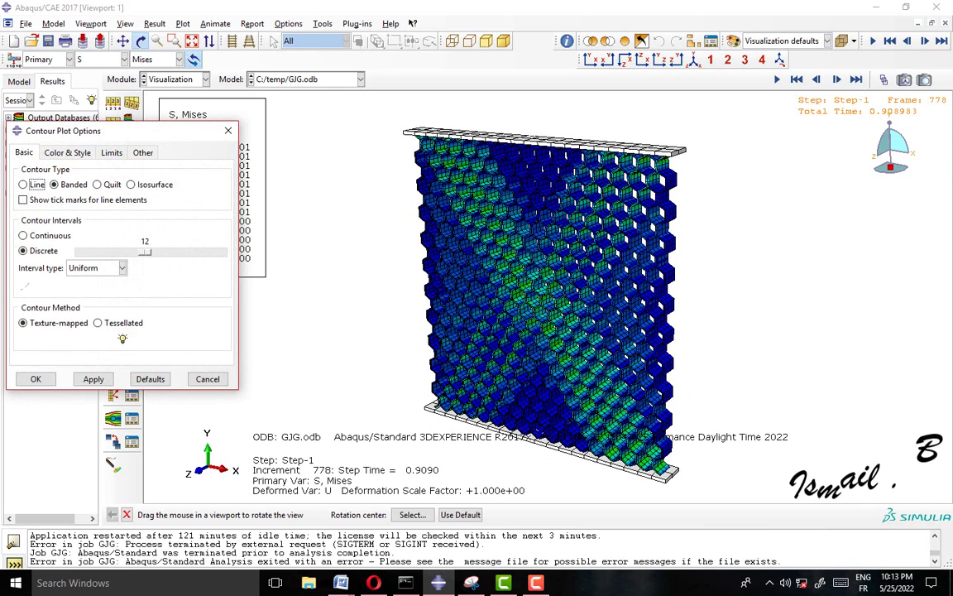
left_click(111, 153)
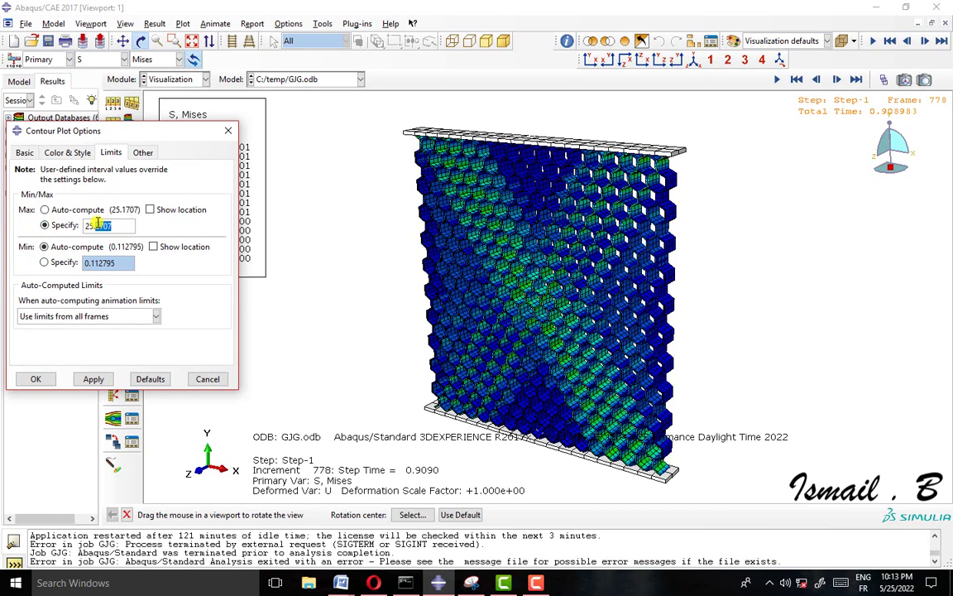
key("BackSpace")
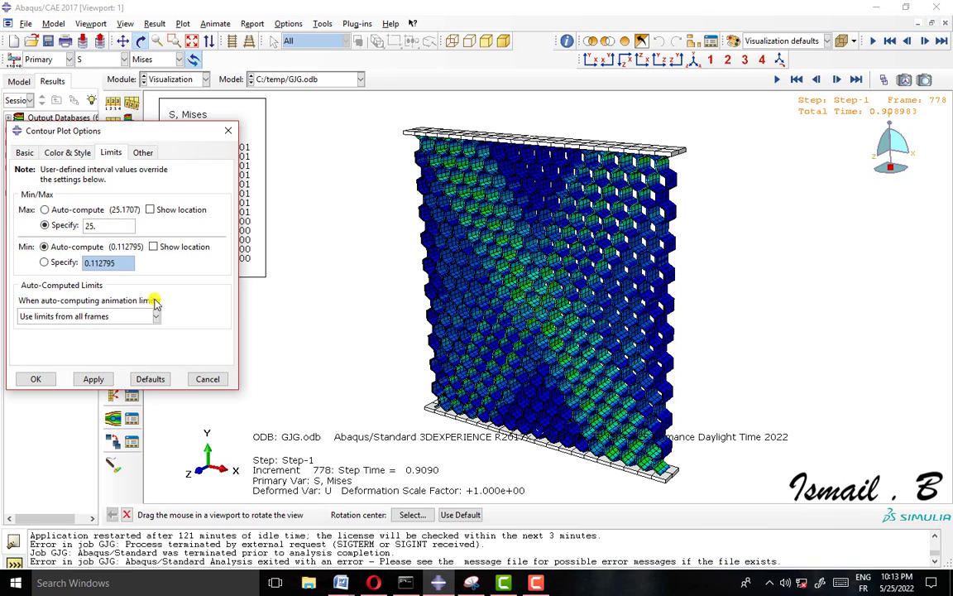
left_click(93, 379)
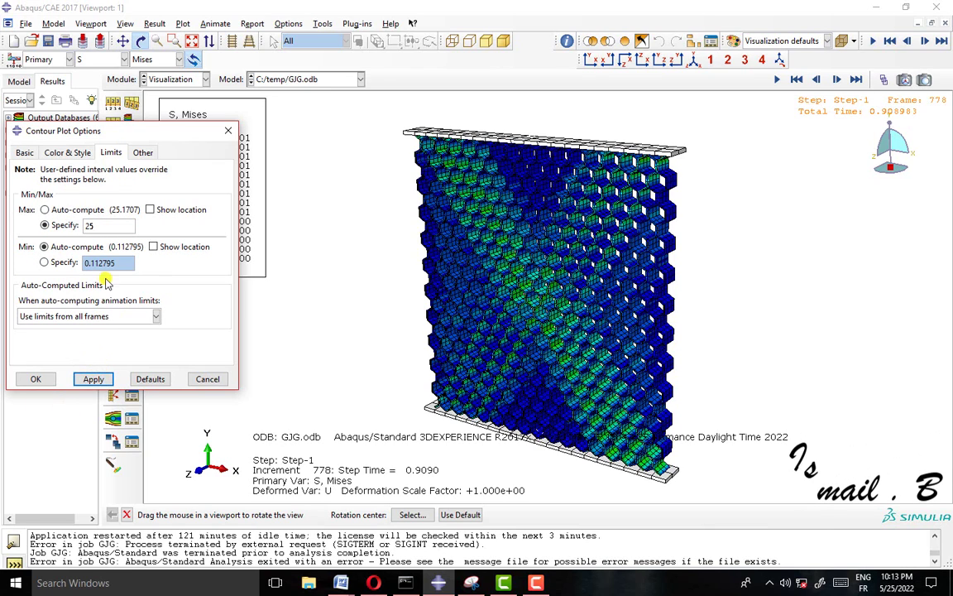
left_click(89, 229)
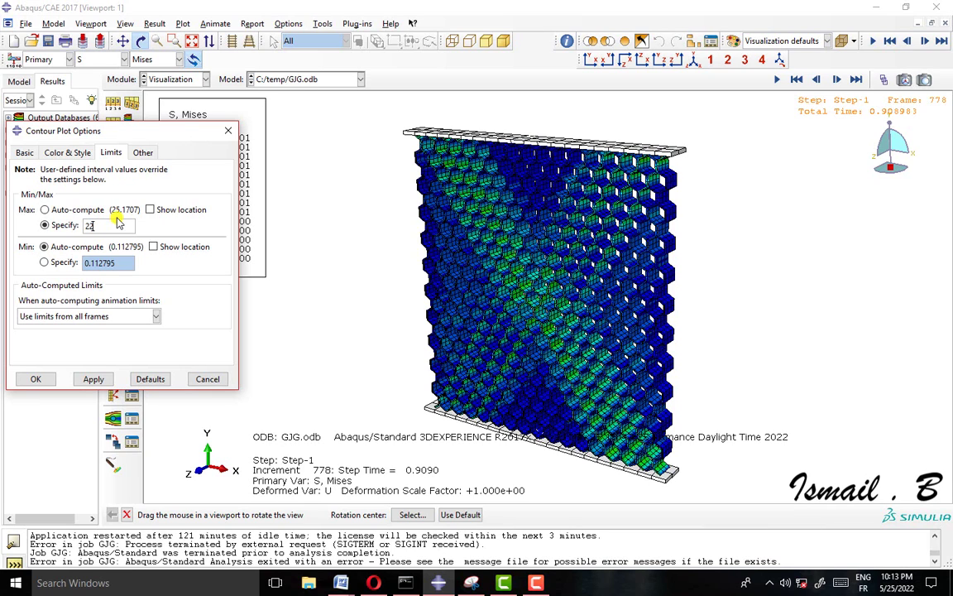
left_click(94, 379)
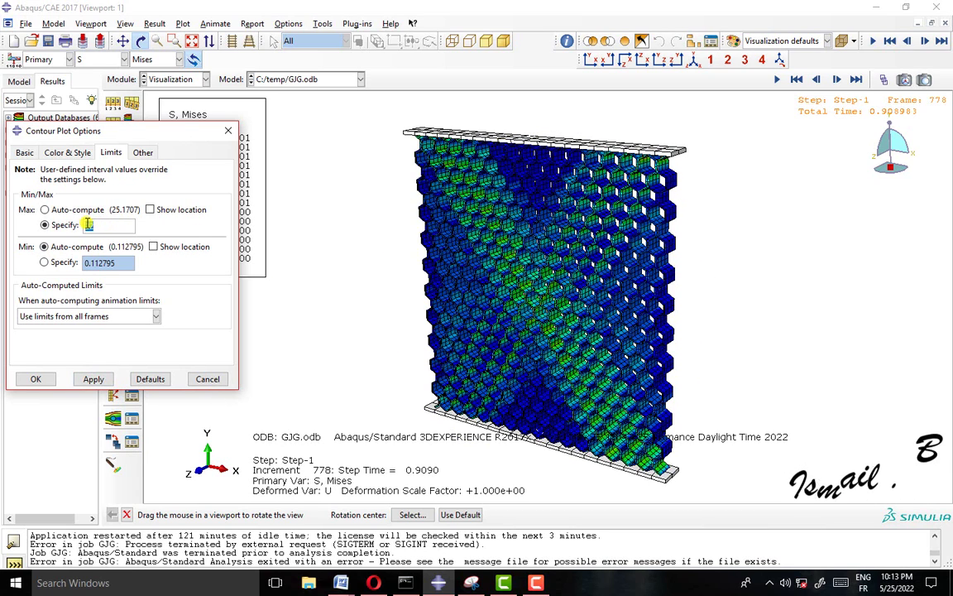
left_click(94, 378)
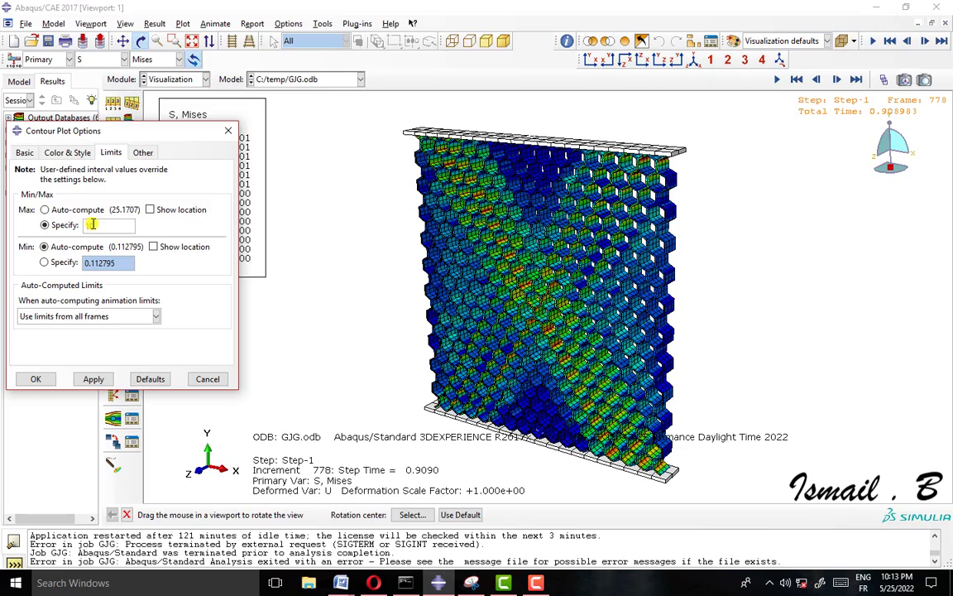
left_click(94, 379)
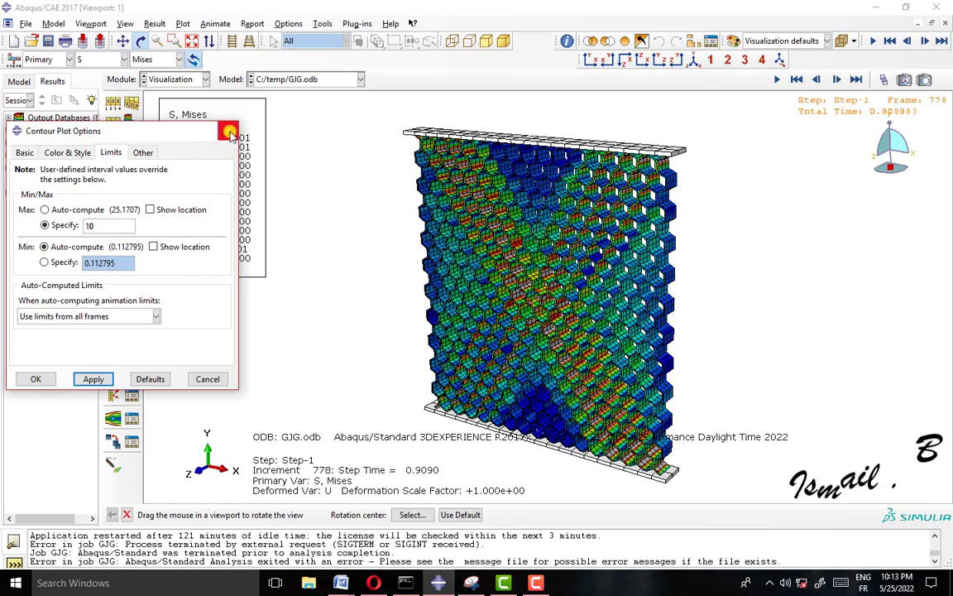
left_click(36, 379)
Step: Replay the time-history animation and inspect the Mises stress distribution around the middle of the honeycomb
mouse_move(610, 341)
left_mouse_down()
mouse_move(589, 314)
mouse_move(606, 280)
mouse_move(600, 318)
mouse_move(608, 335)
left_mouse_up()
left_click(133, 242)
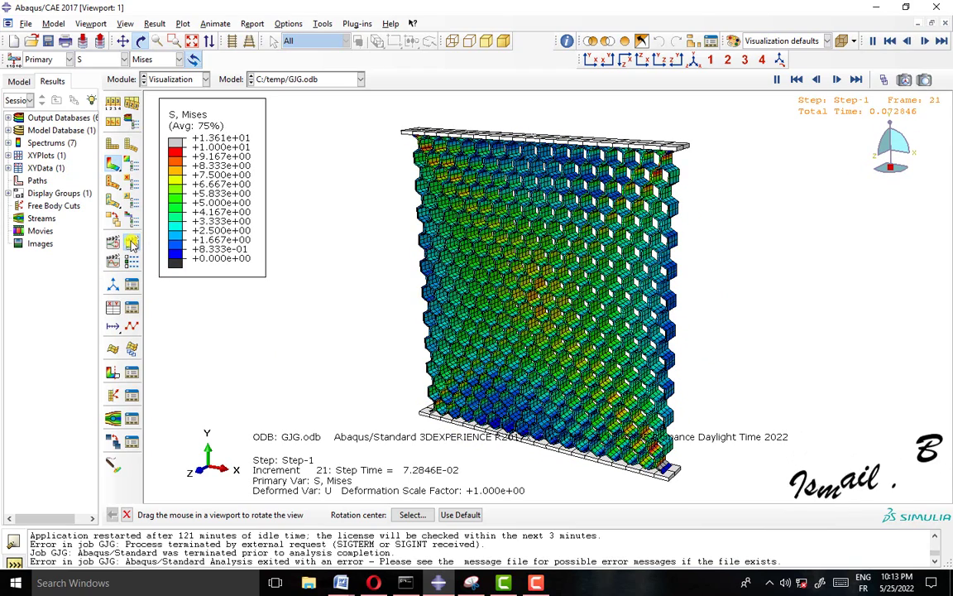
scroll(556, 286, "up", 3)
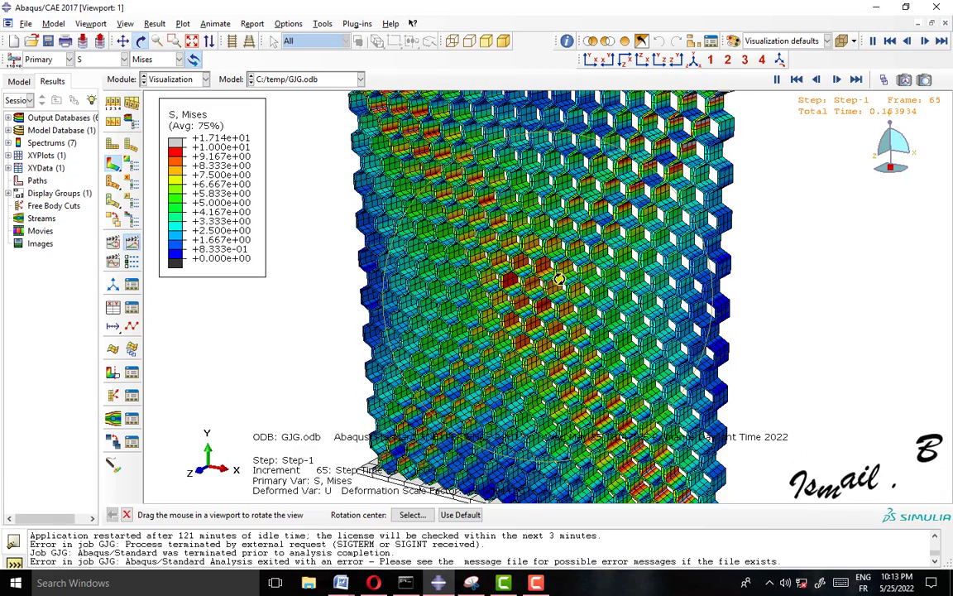
scroll(559, 280, "down", 3)
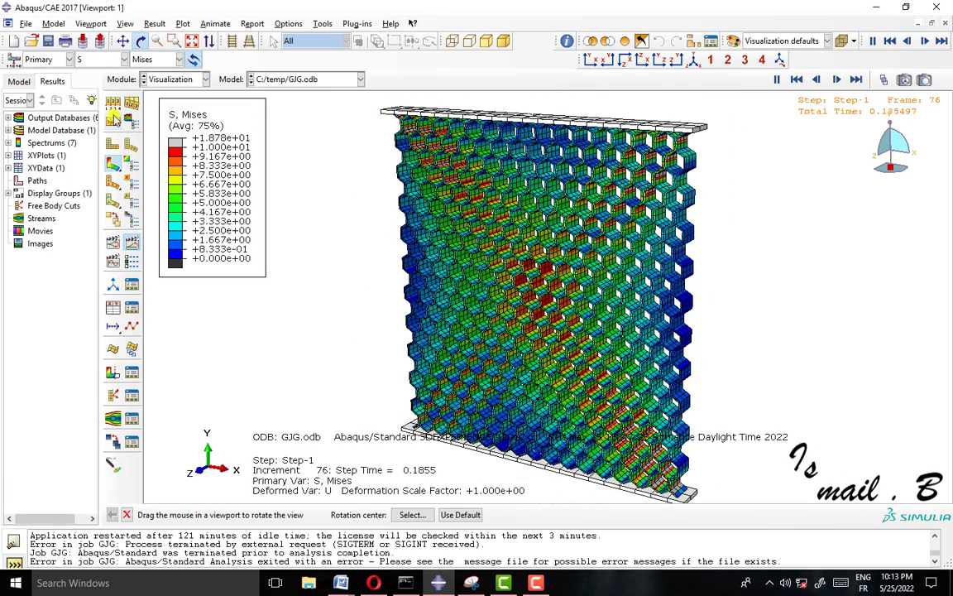
Step: Restrict the visible edges of the results plot to feature edges in the common plot options
left_click(132, 241)
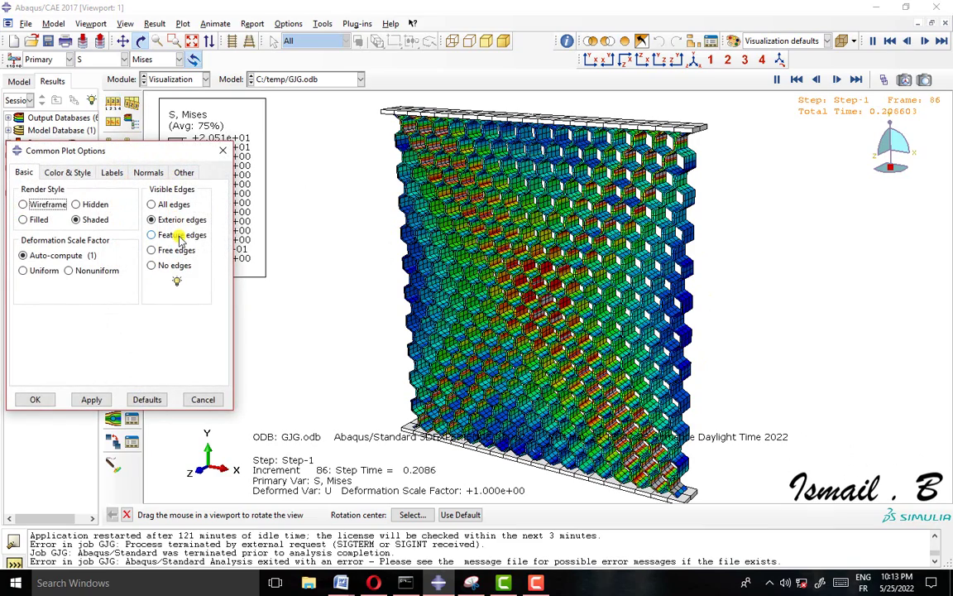
left_click(92, 400)
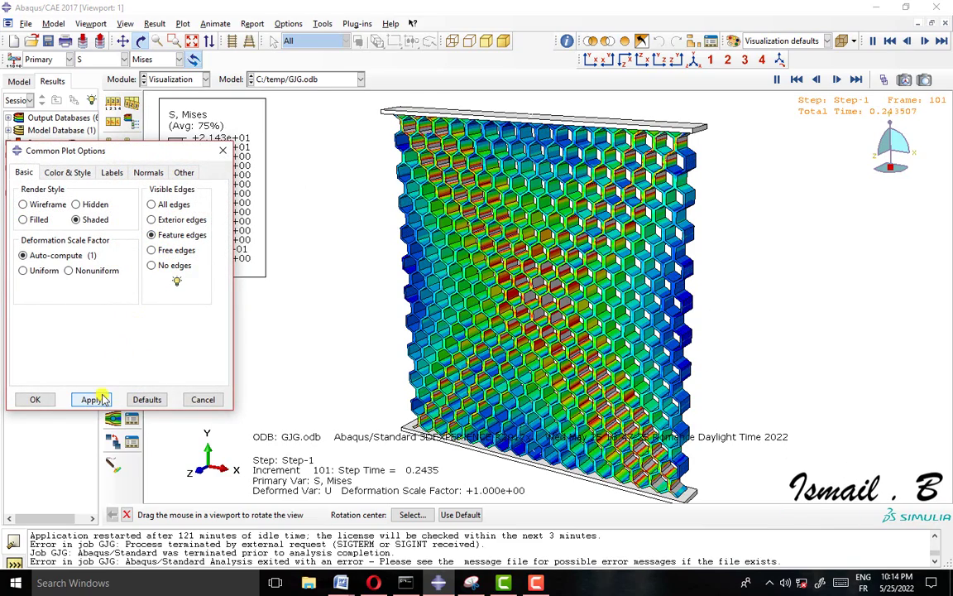
left_click(223, 151)
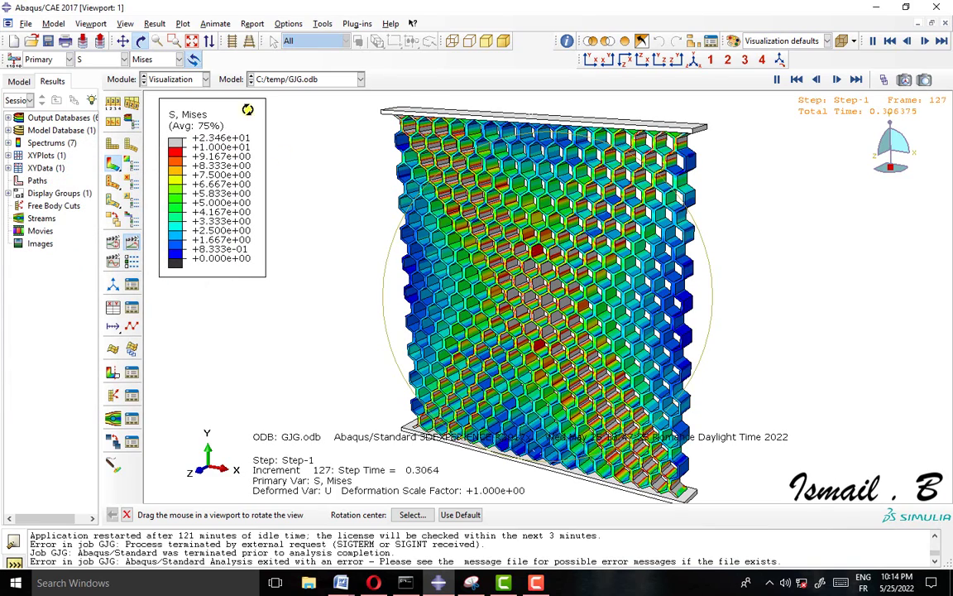
Step: Plot the displacement U magnitude at the last frame, and switch the primary variable to the strain LE, Max. Principal
left_click(103, 59)
left_click(98, 213)
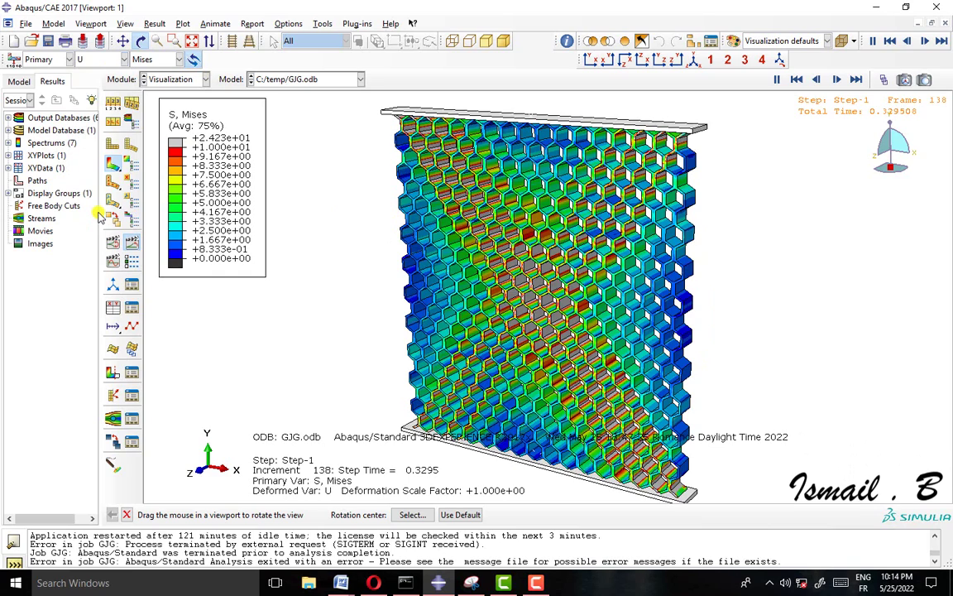
left_click(858, 81)
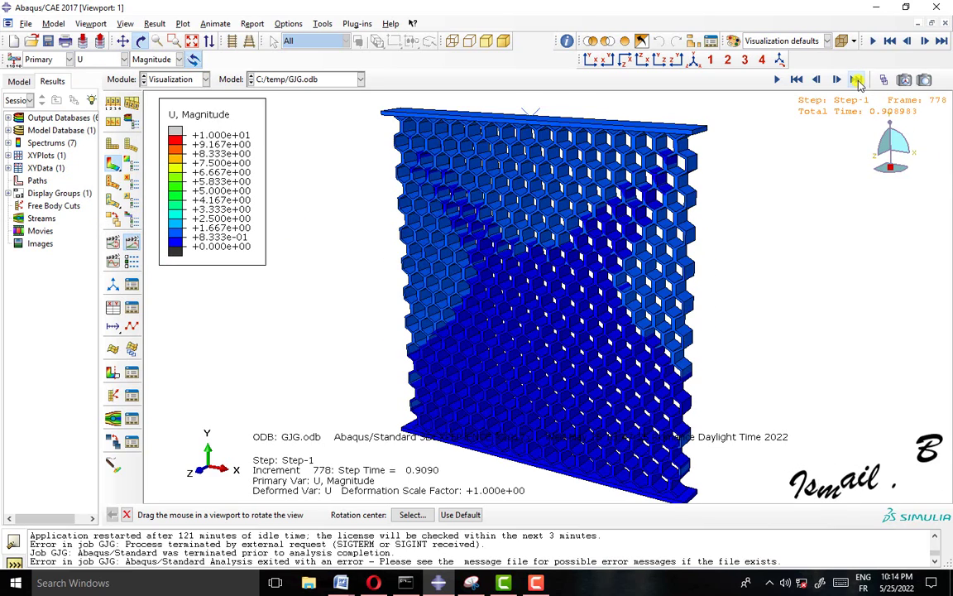
left_click_drag(622, 180, 504, 155)
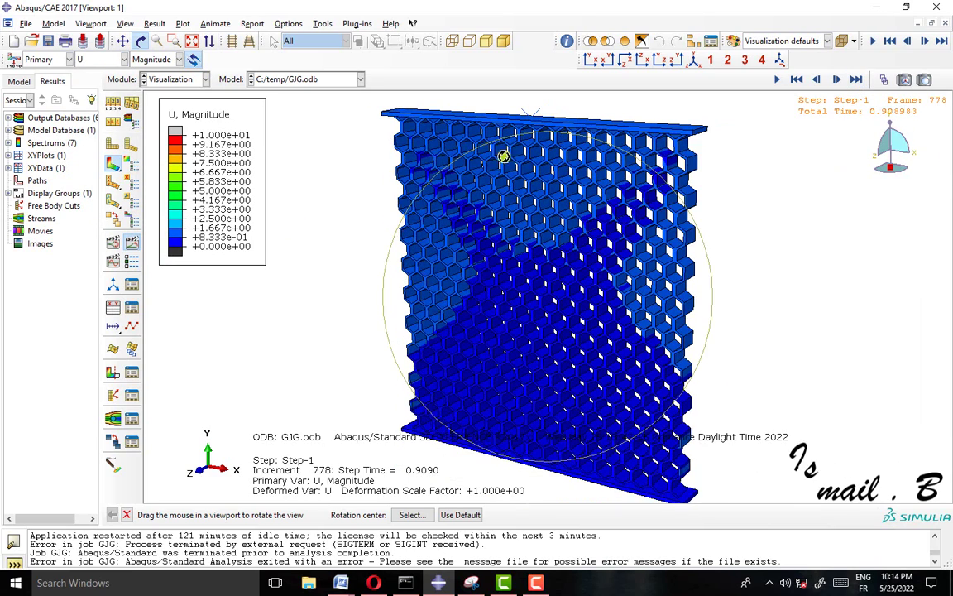
left_click(121, 60)
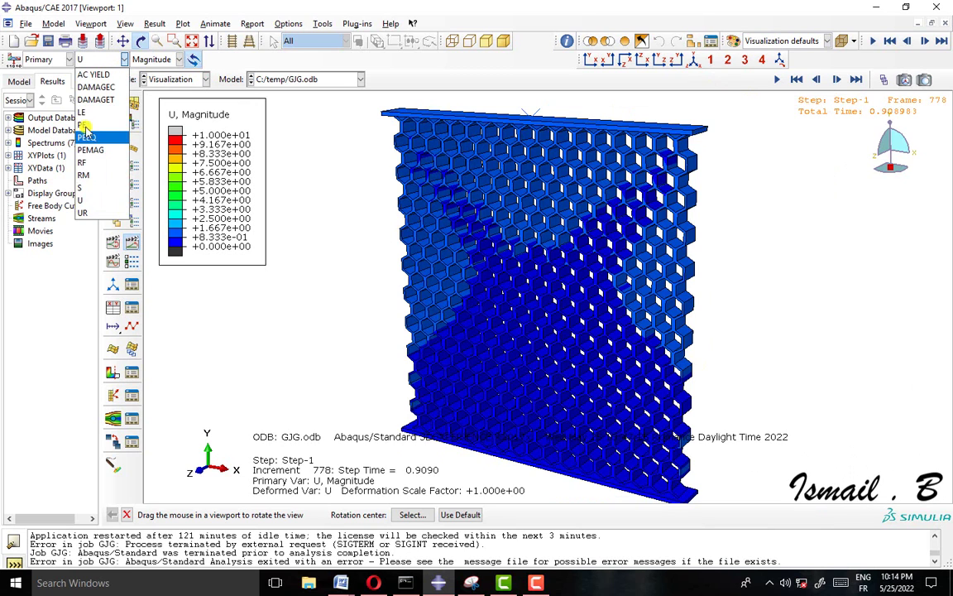
left_click(83, 112)
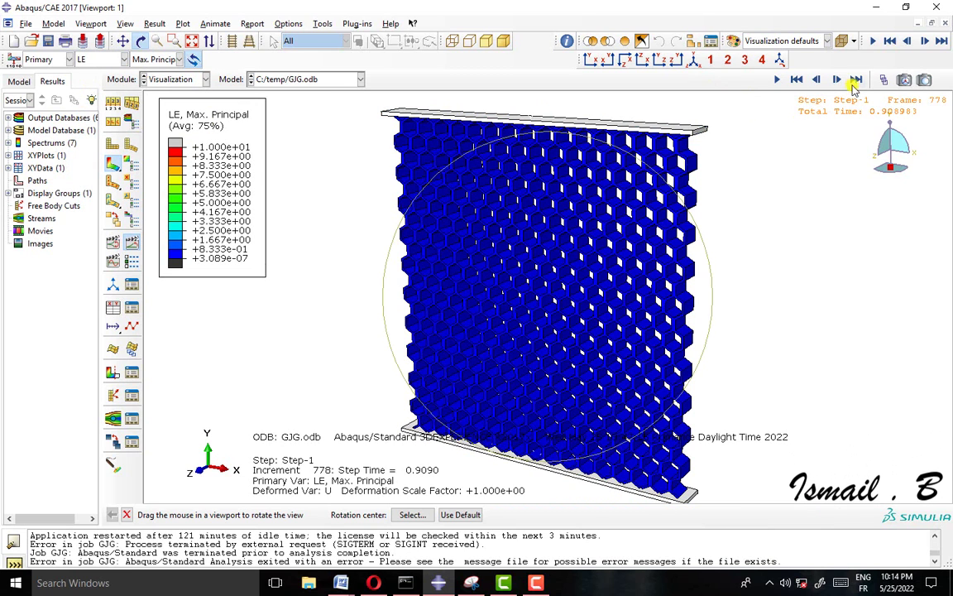
Step: Plot AC YIELD as the primary variable and set the maximum contour limit back to auto-compute
left_click(101, 60)
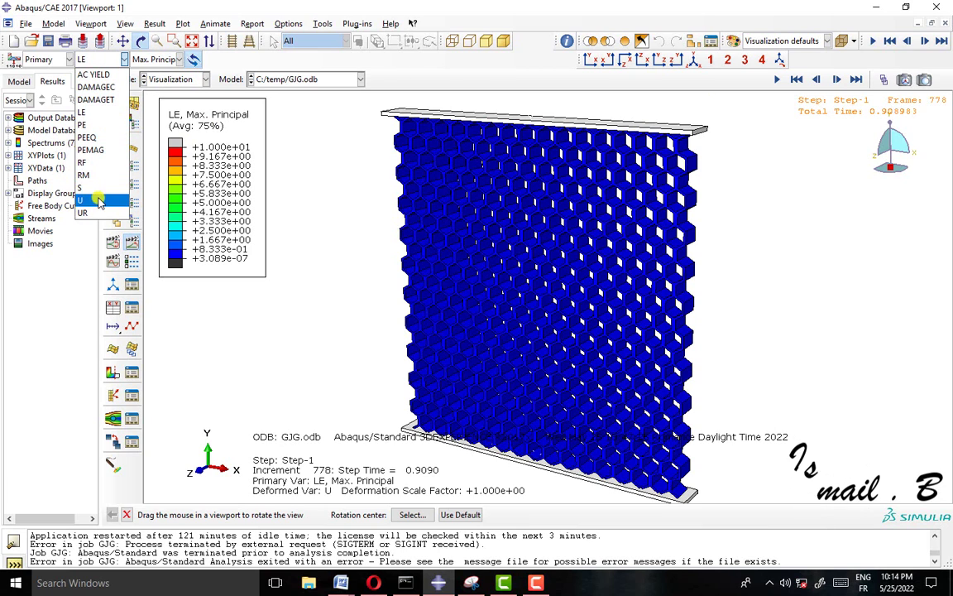
left_click(104, 75)
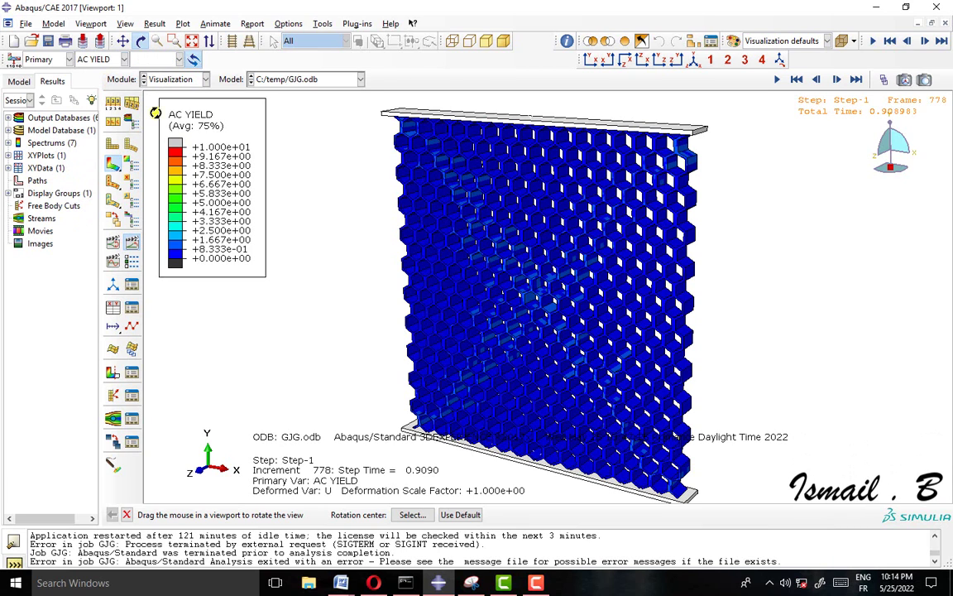
left_click(132, 163)
left_click(46, 209)
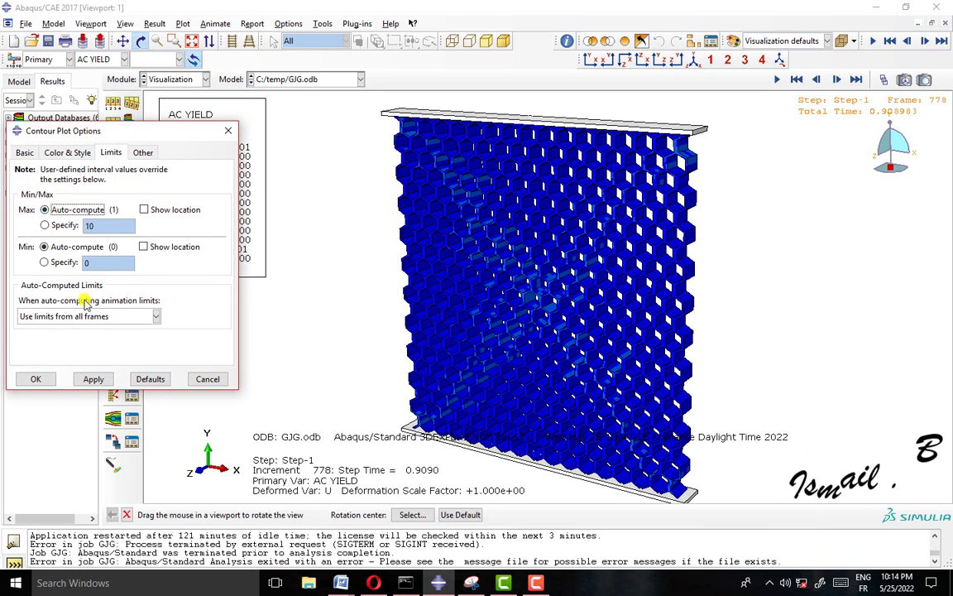
left_click(227, 132)
Step: View the displacement U magnitude with the auto-computed limits, followed by the DAMAGEC contours on the honeycomb
left_click(110, 60)
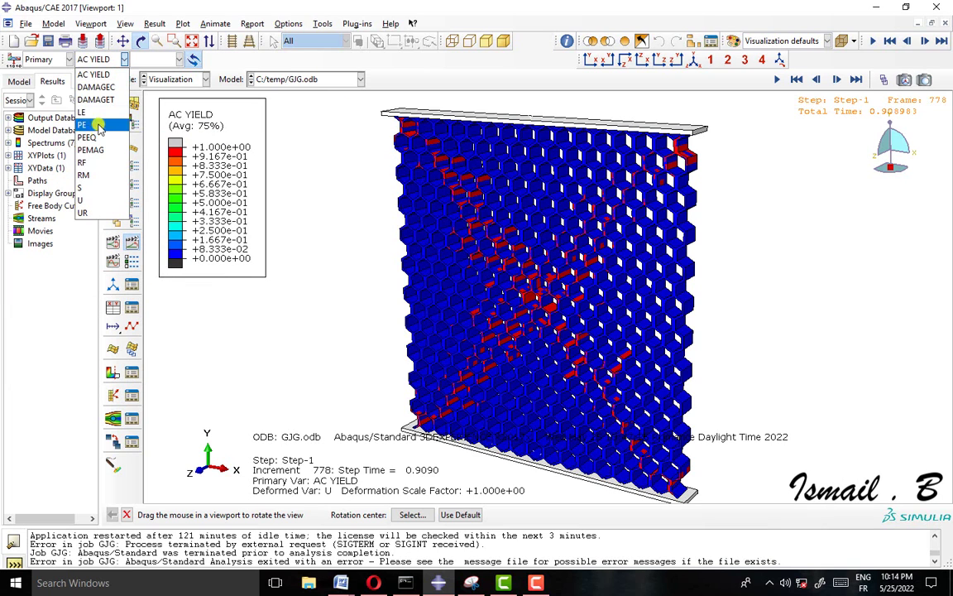
left_click(83, 200)
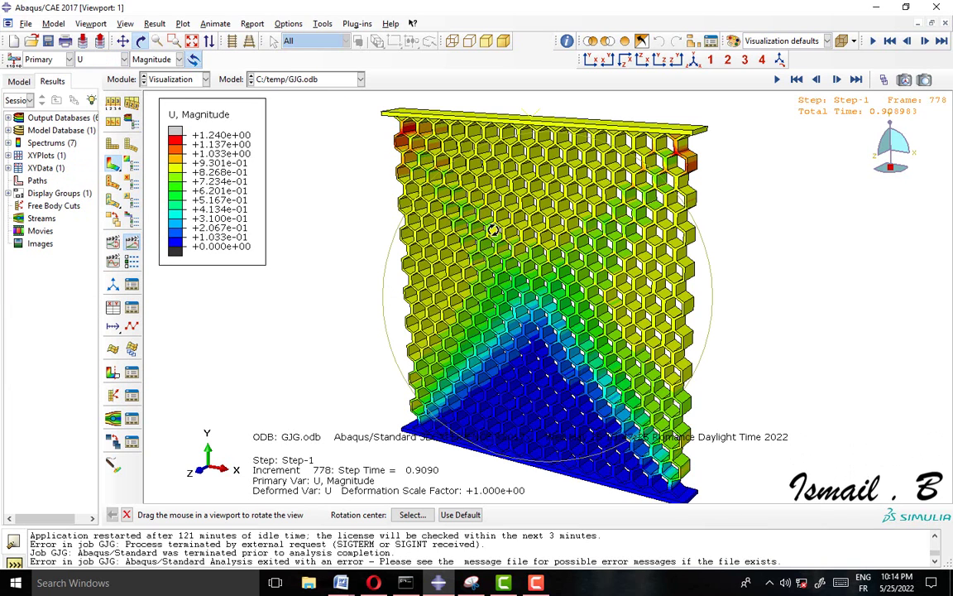
left_click(106, 59)
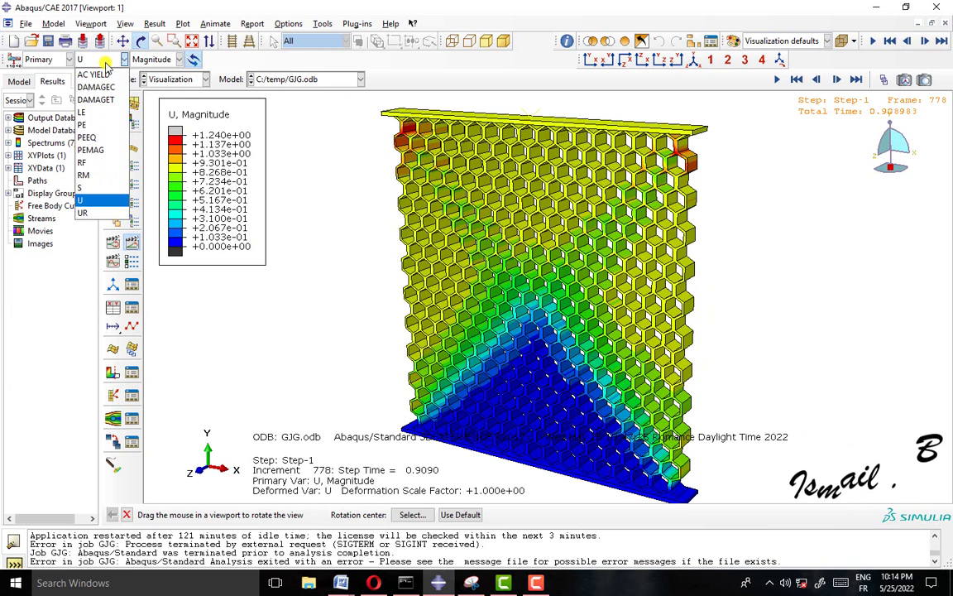
left_click(95, 87)
left_click_drag(529, 248, 509, 203)
Step: Plot DAMAGET as the primary variable and inspect the damage in the cells around the middle of the honeycomb
left_click(124, 59)
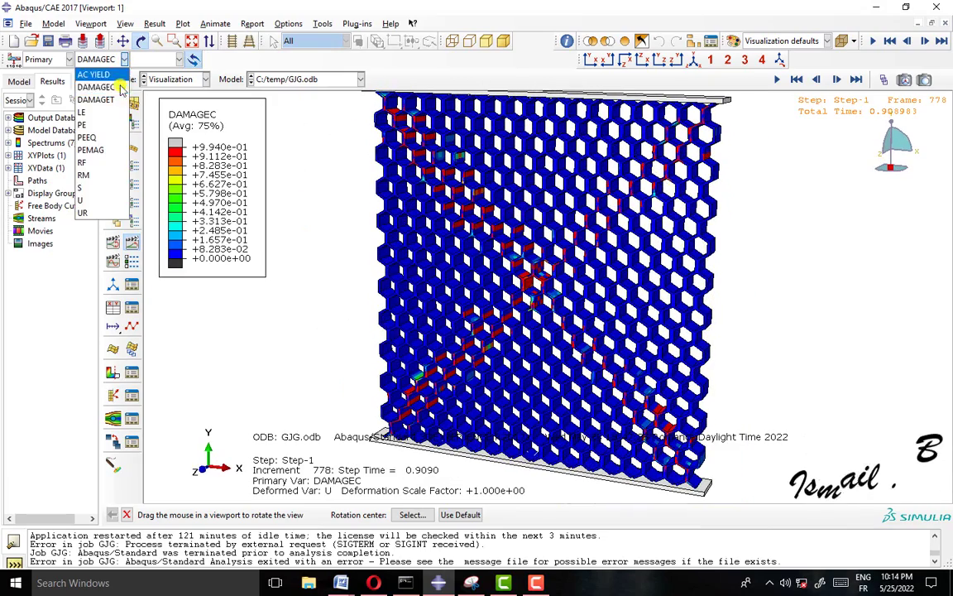
left_click(96, 98)
left_click_drag(600, 331, 597, 315)
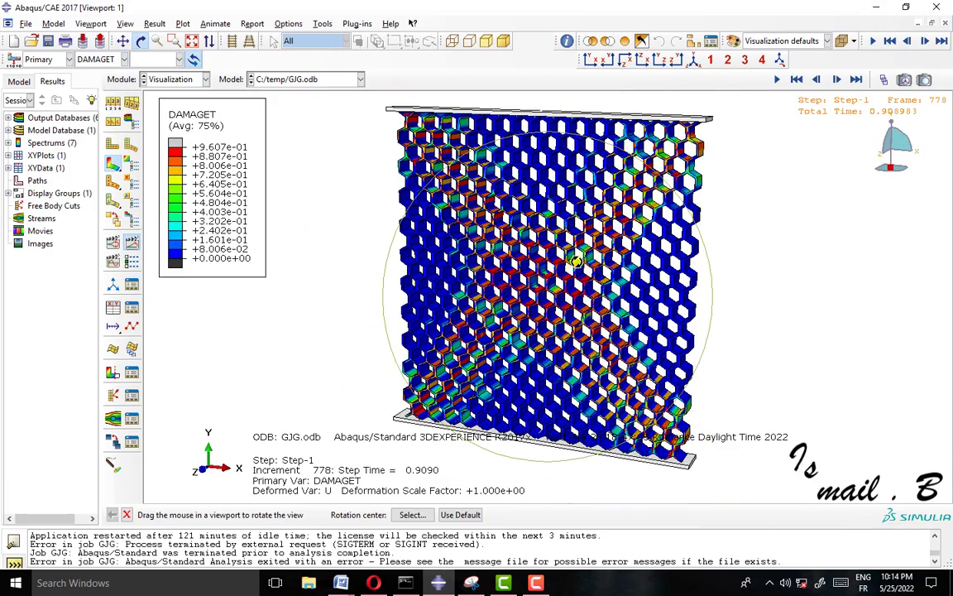
left_click_drag(575, 261, 561, 299)
scroll(555, 315, "up", 5)
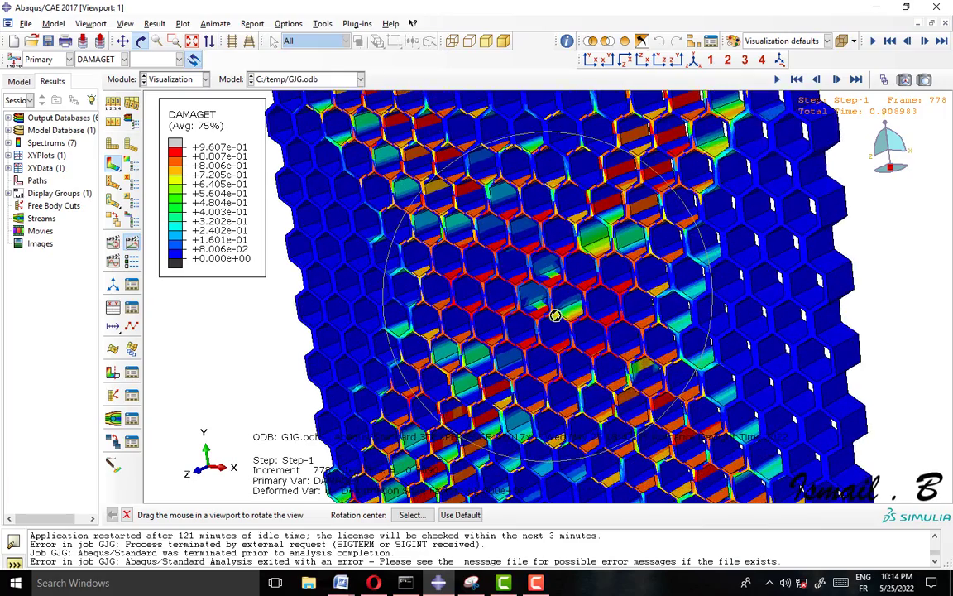
scroll(556, 316, "up", 5)
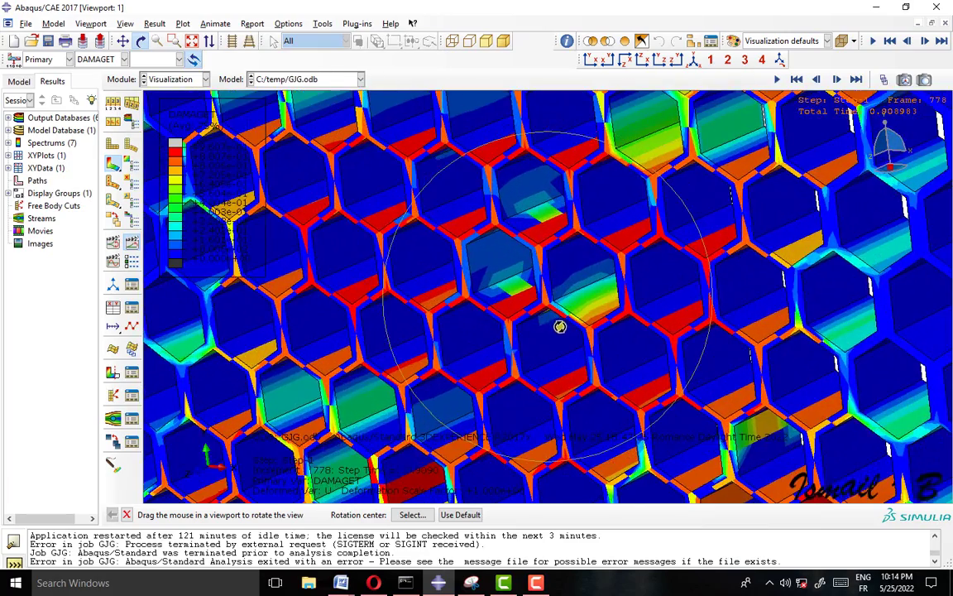
left_click_drag(559, 323, 592, 304)
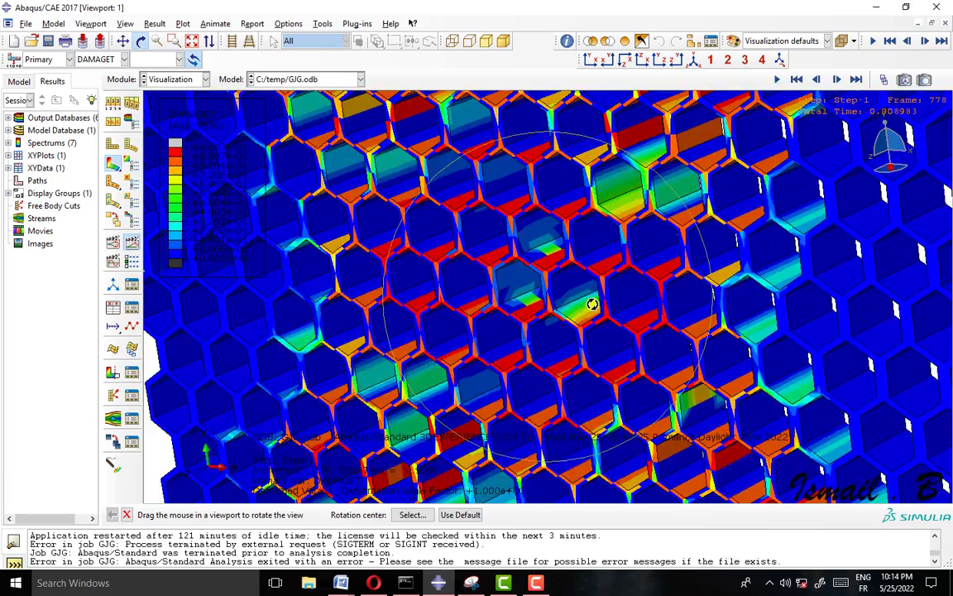
scroll(592, 305, "down", 8)
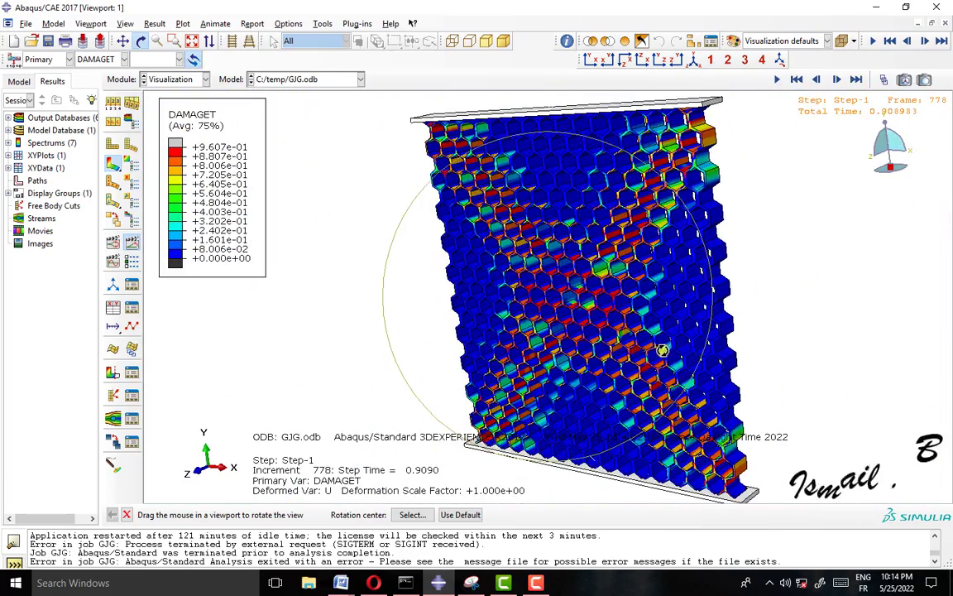
left_click_drag(662, 351, 192, 363)
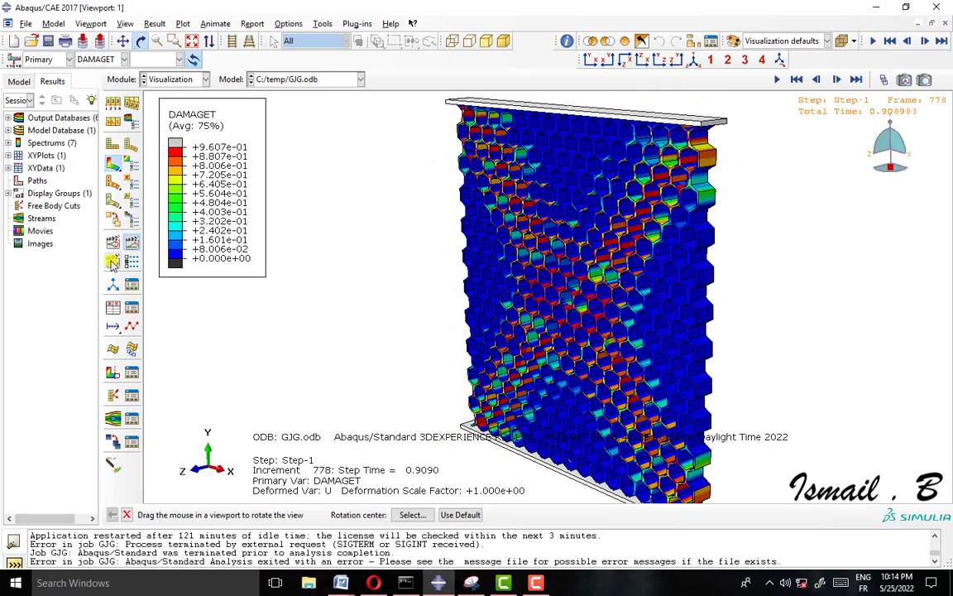
Step: Plot the reaction force RF2 and spatial displacement U2 of LAOD-1 node 127 from the ODB history output
left_click(114, 309)
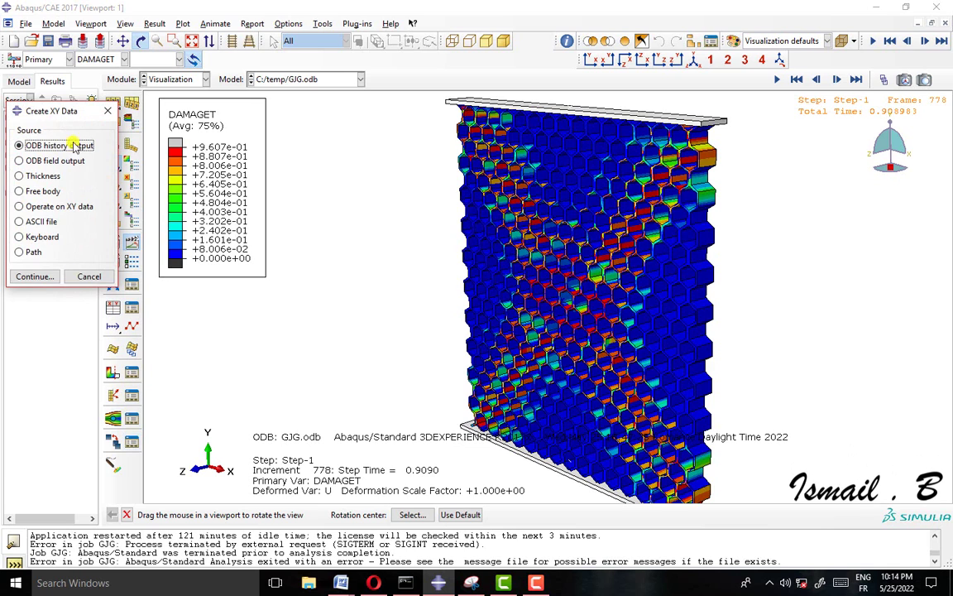
left_click(47, 277)
scroll(133, 258, "down", 2)
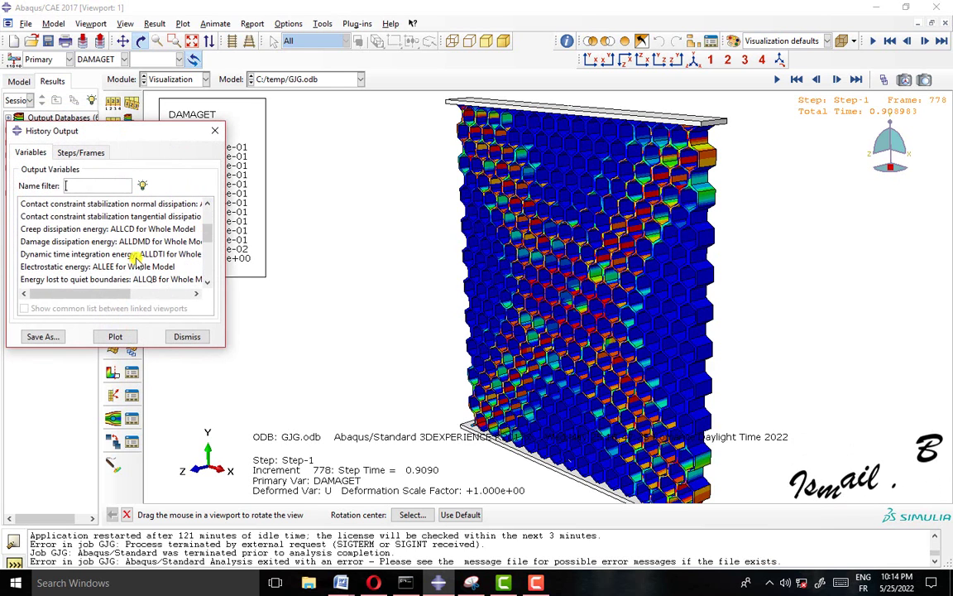
scroll(139, 260, "down", 5)
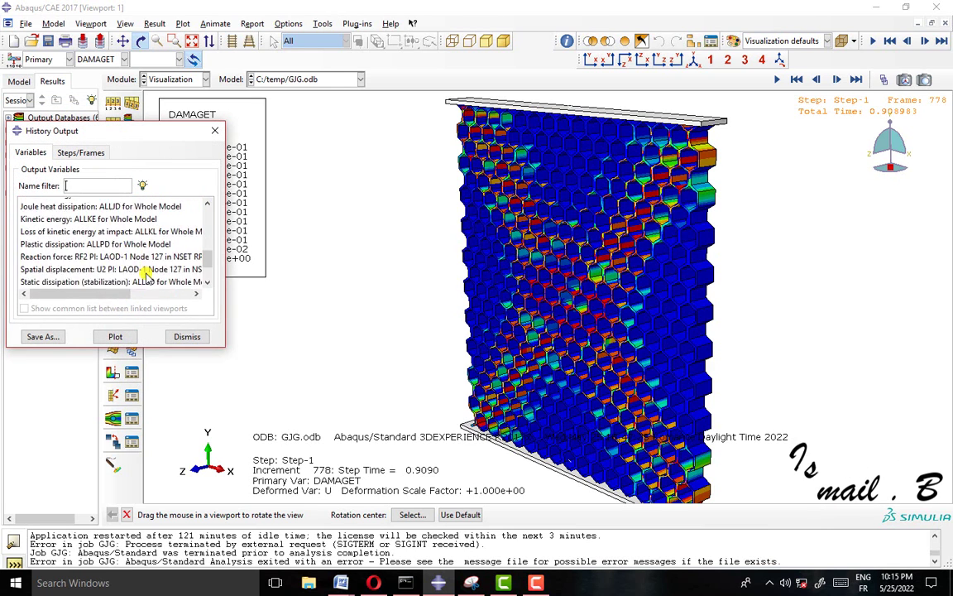
left_click_drag(139, 240, 138, 234)
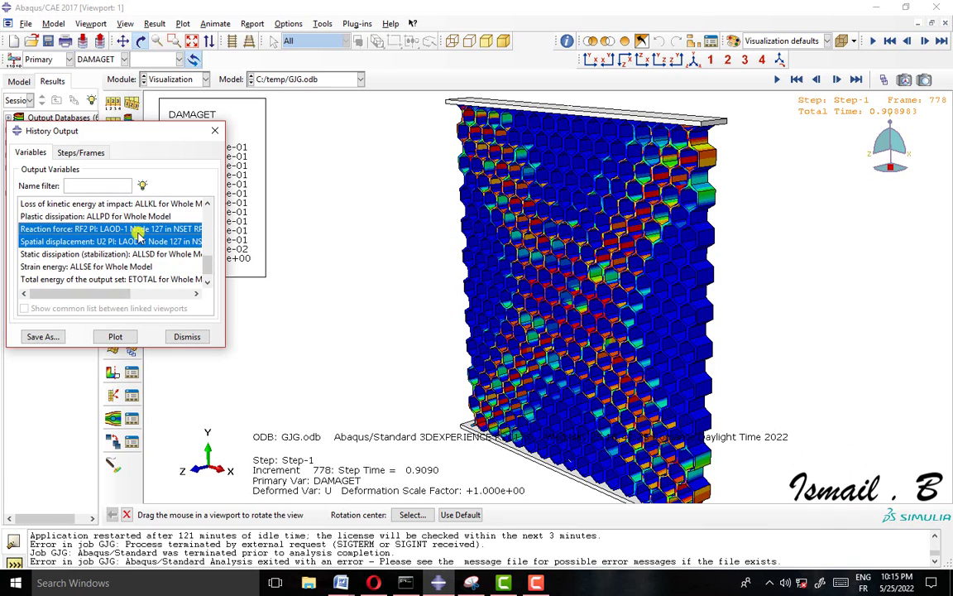
left_click(118, 336)
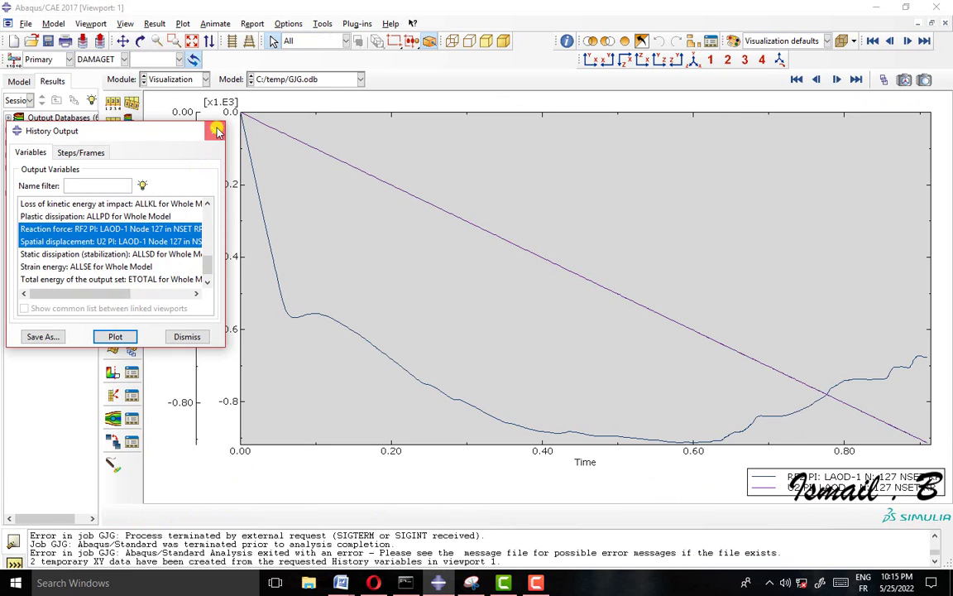
left_click(217, 132)
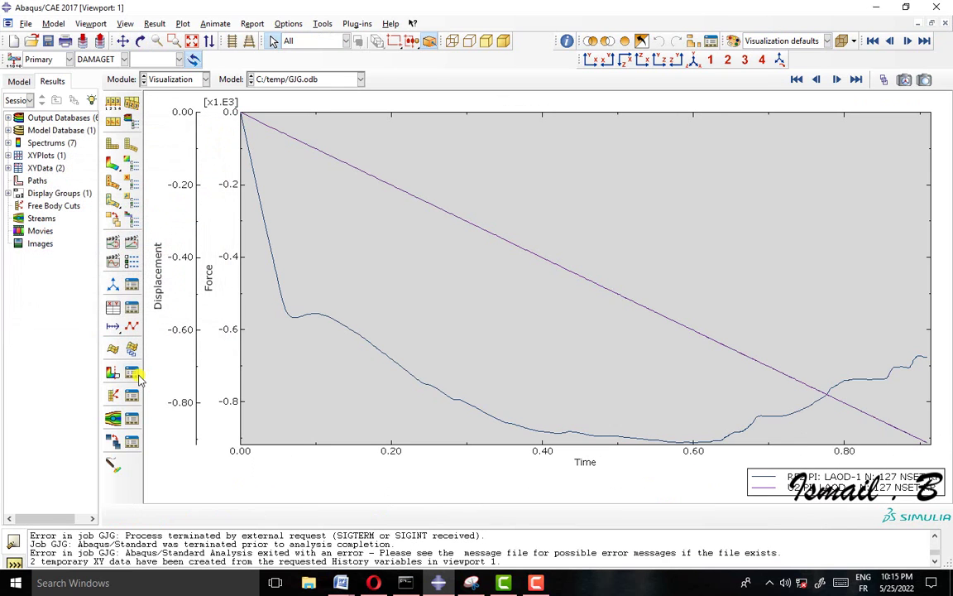
Step: Combine the XY data _temp_3 (displacement) and _temp_2 (reaction force) in an expression and plot the force-displacement curve
left_click(112, 307)
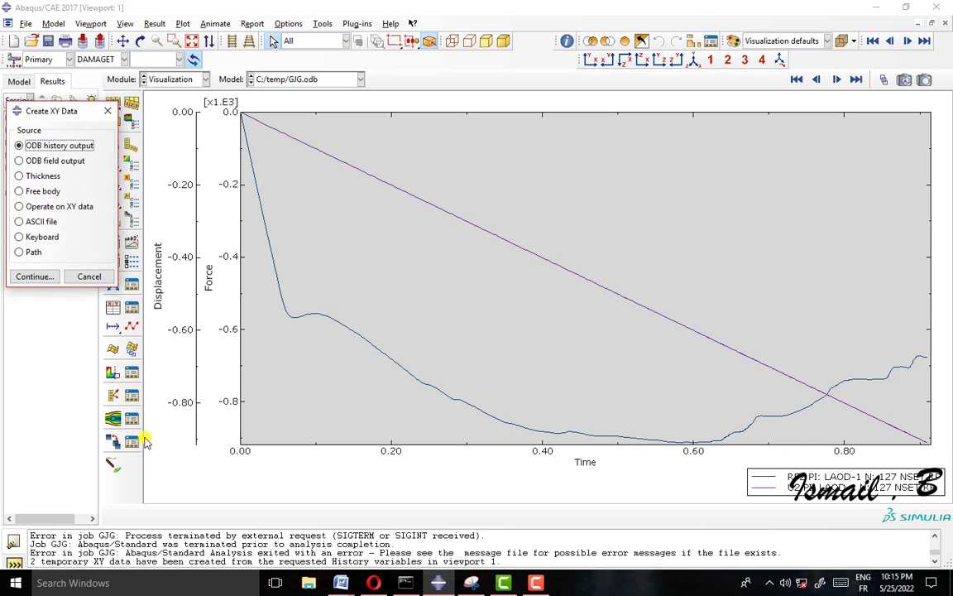
left_click(38, 207)
left_click(41, 277)
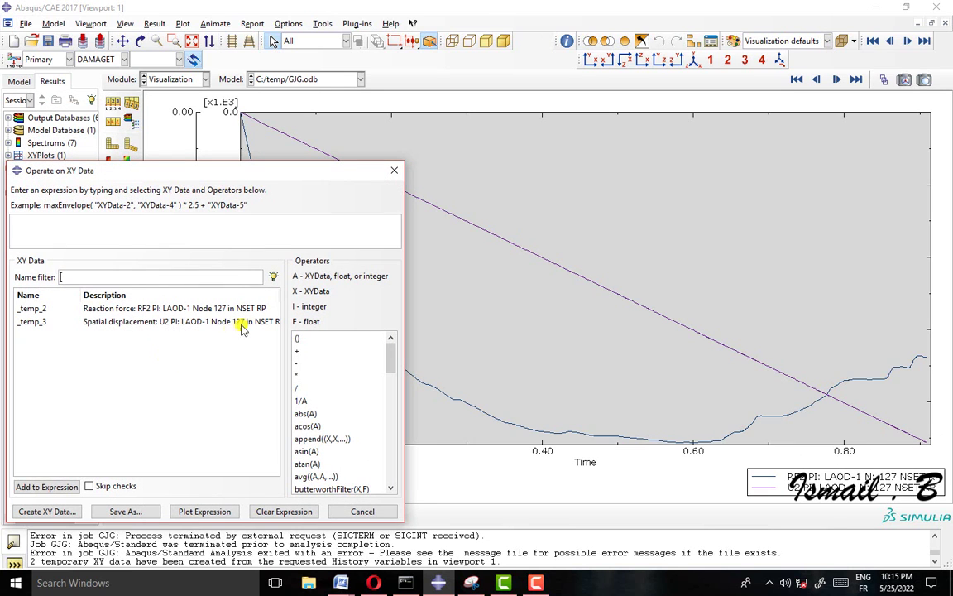
scroll(326, 443, "down", 2)
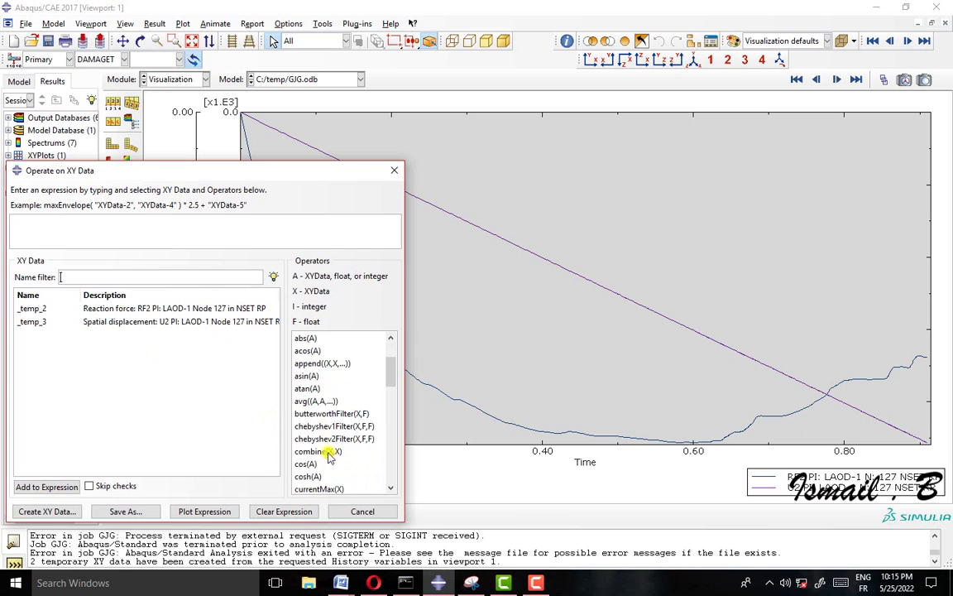
left_click(160, 321)
left_click(163, 308)
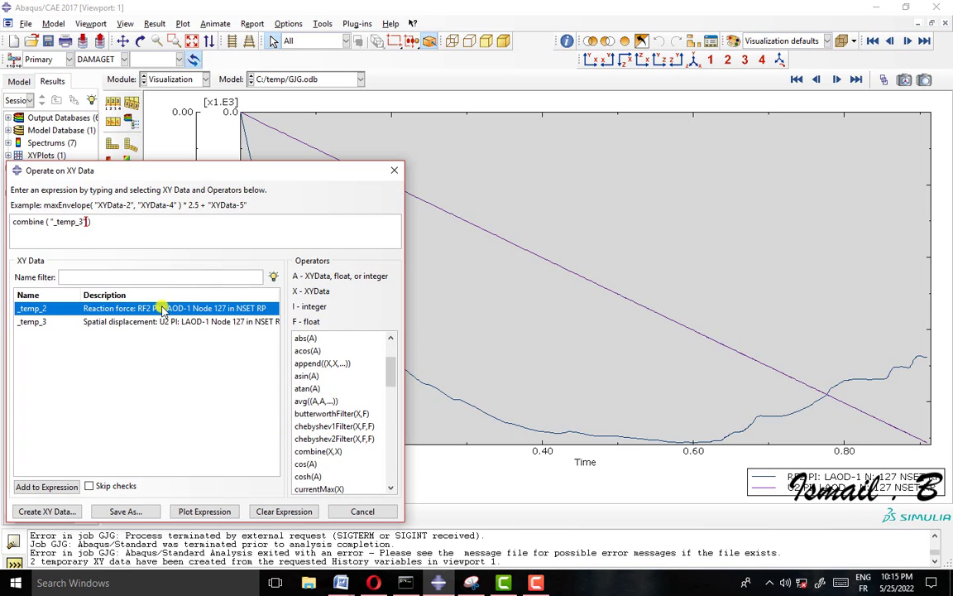
left_click(230, 507)
left_click(394, 170)
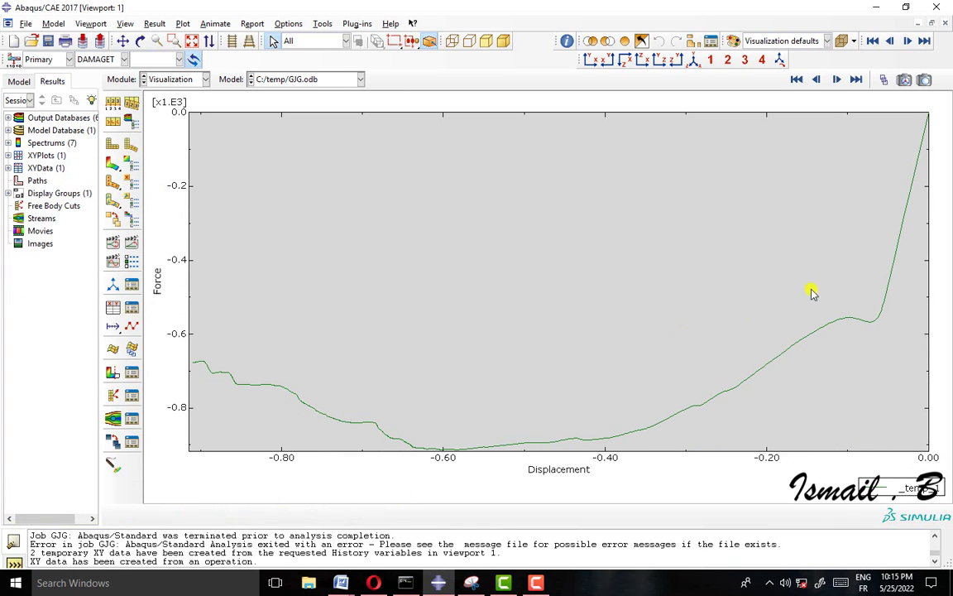
Step: Send the _temp_1 XY data to Excel with Excel Utilities, and move the chart in Excel clear of the data columns
left_click(360, 24)
mouse_move(378, 66)
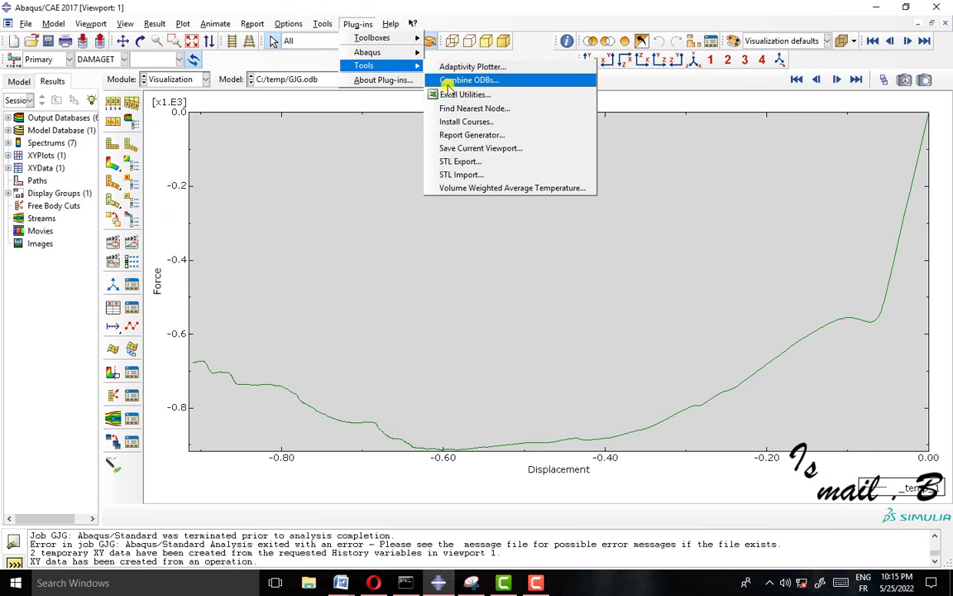
left_click(436, 93)
left_click(64, 263)
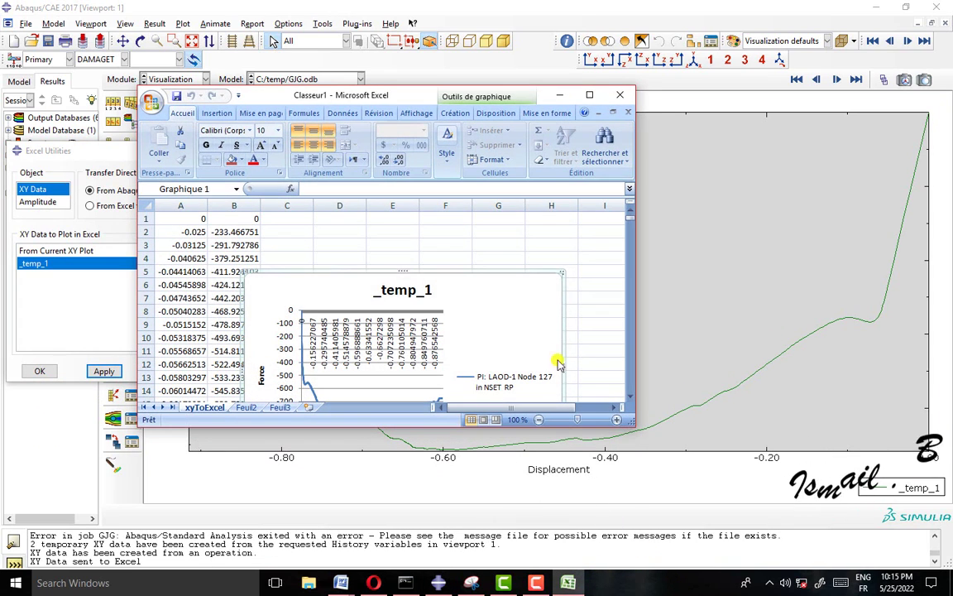
left_click(585, 93)
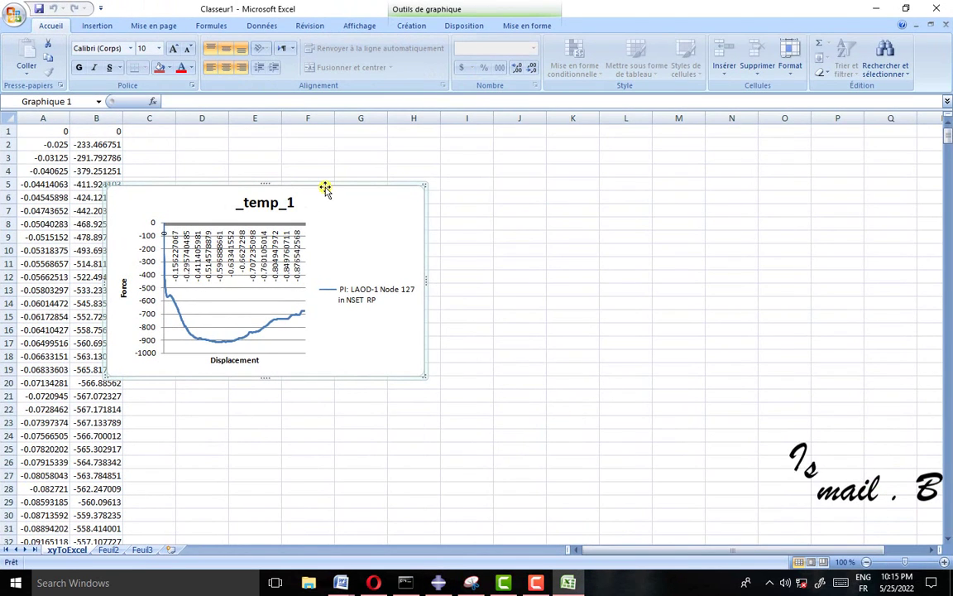
left_click_drag(325, 189, 461, 194)
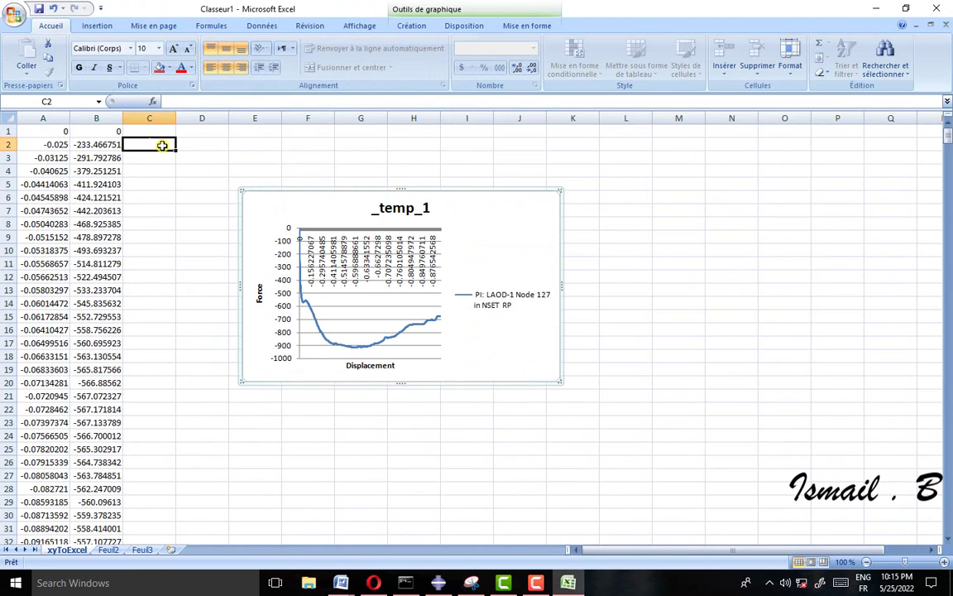
Step: Enter the formula =ABS(A1) in cell C2 to get the absolute value of the first displacement
left_click(162, 145)
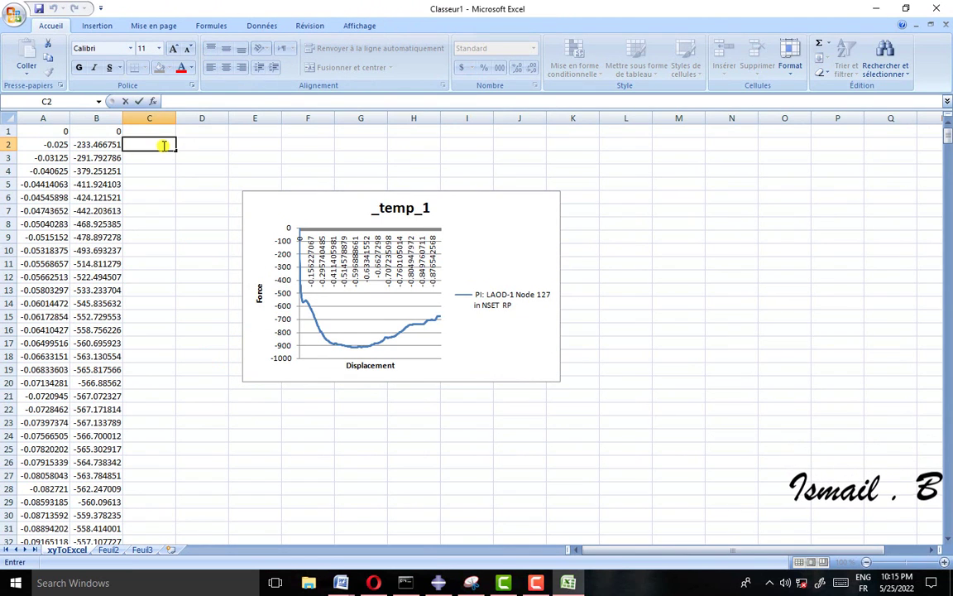
key("BackSpace")
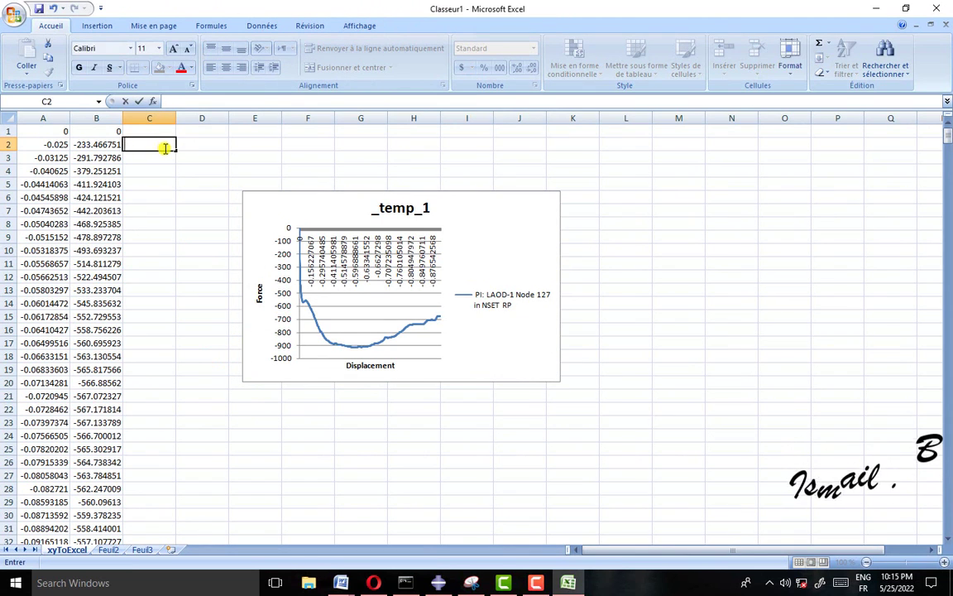
type("=")
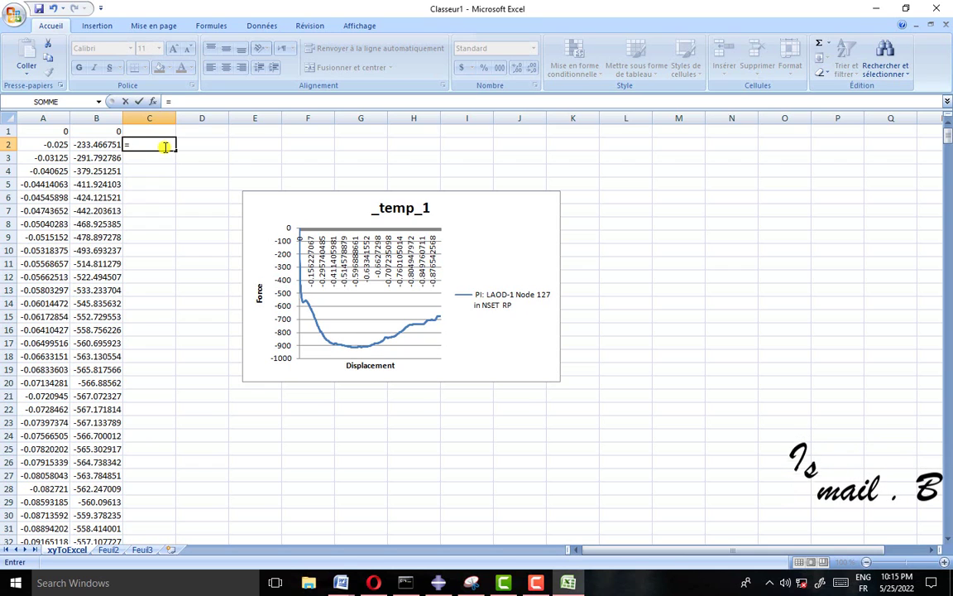
type("A")
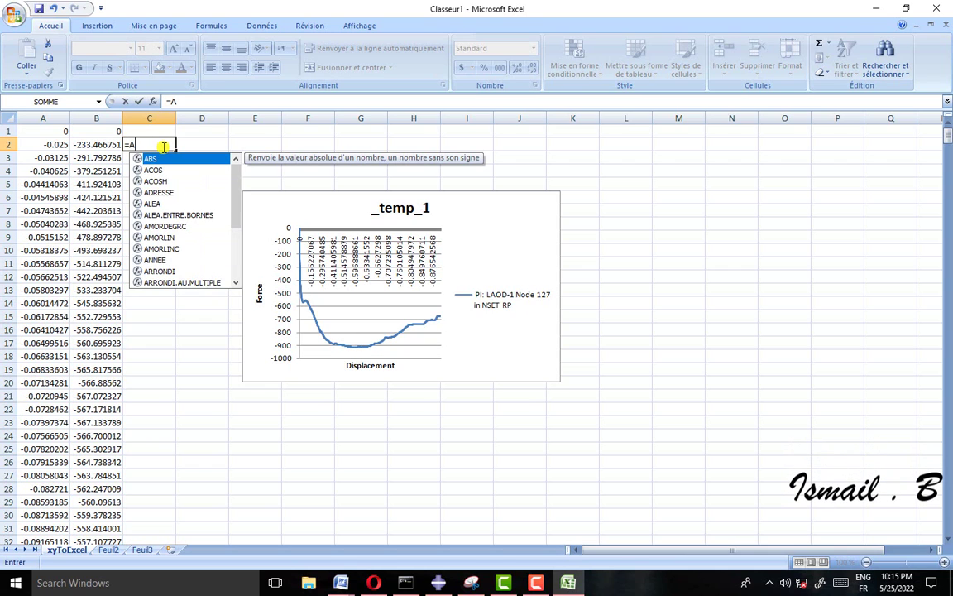
double_click(204, 158)
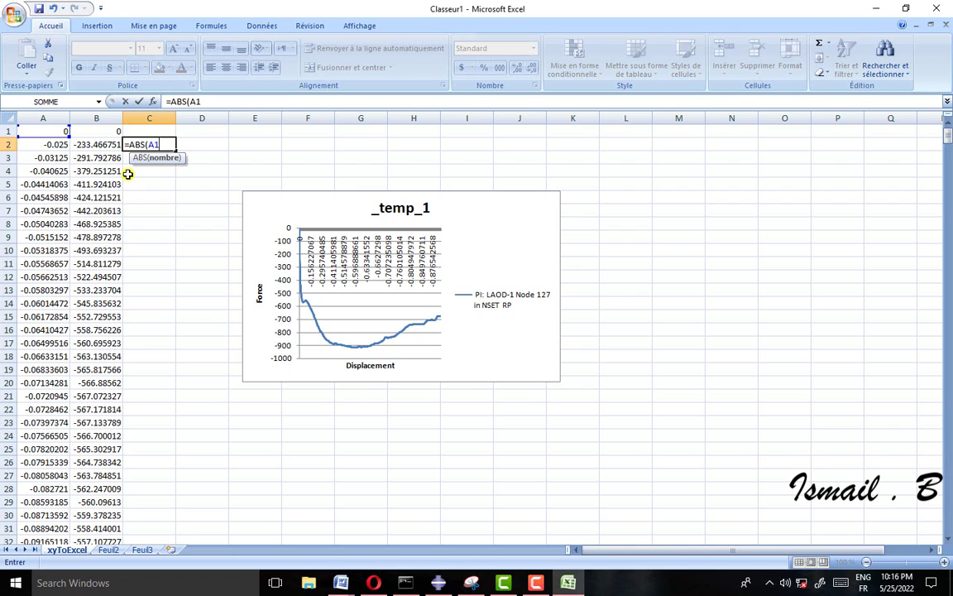
type(")")
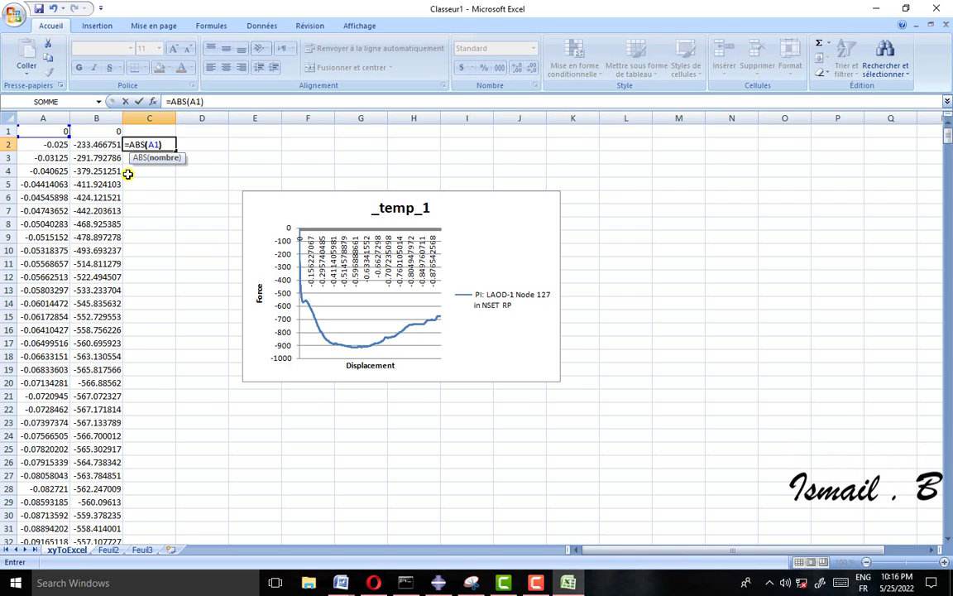
key("Return")
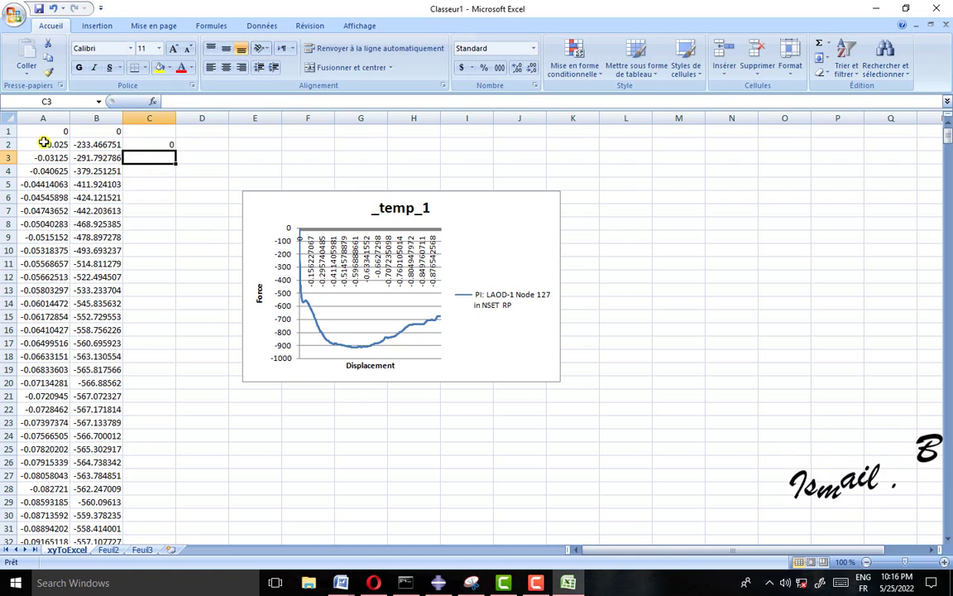
Step: Copy the displacement values in A2:A781 and paste them into column C starting at C3
left_click_drag(56, 144, 64, 515)
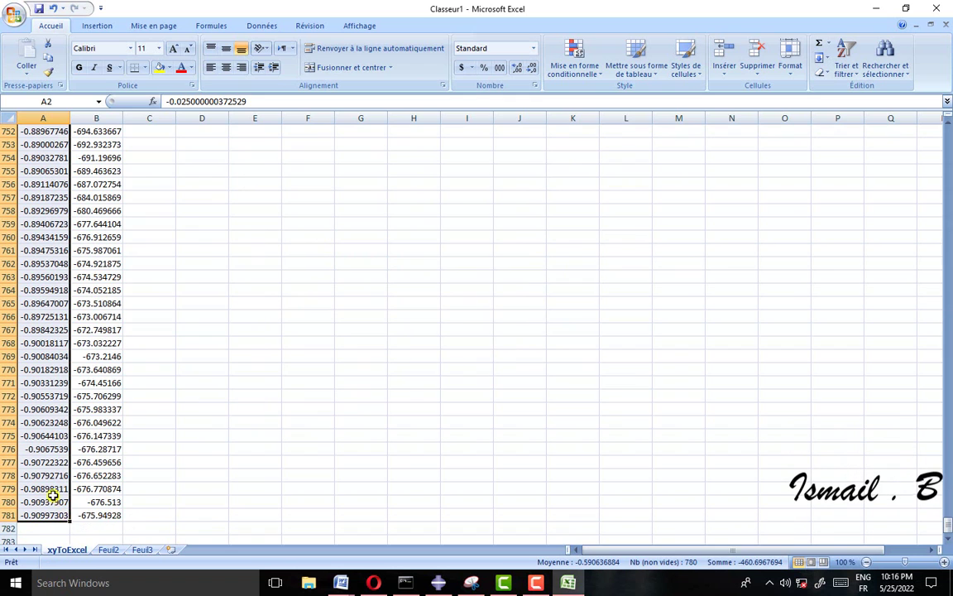
right_click(53, 495)
left_click(88, 308)
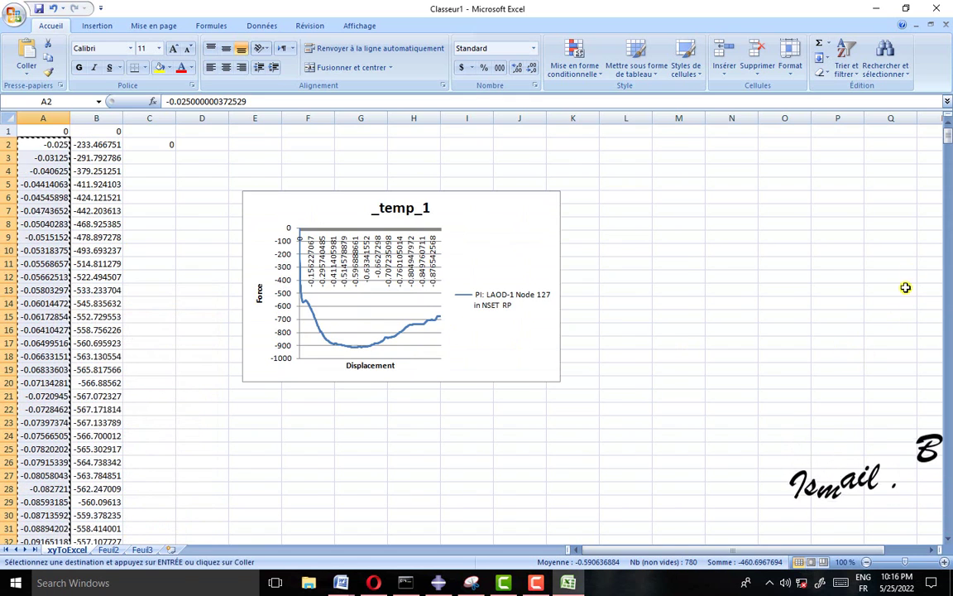
left_click(175, 162)
right_click(173, 159)
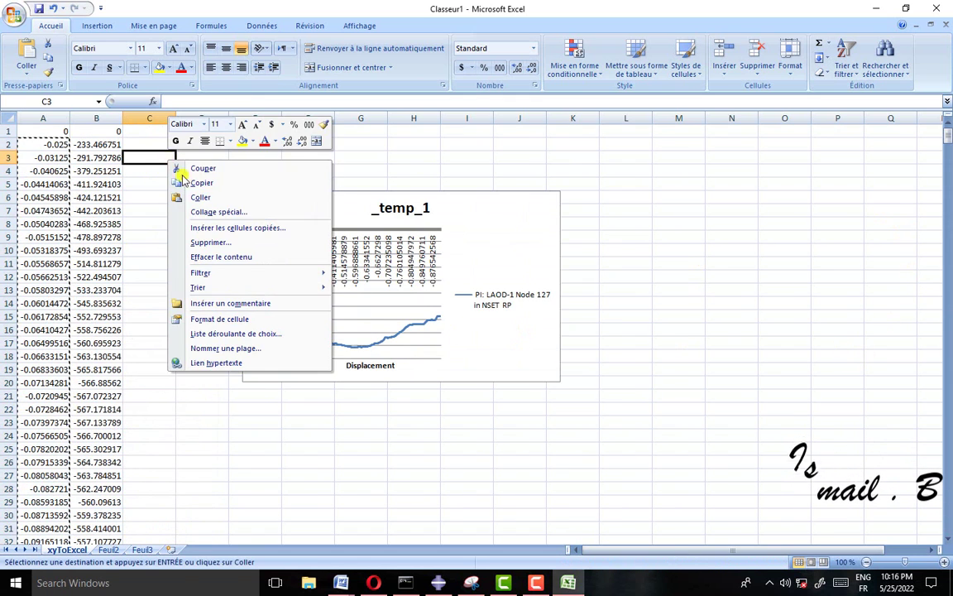
left_click(202, 198)
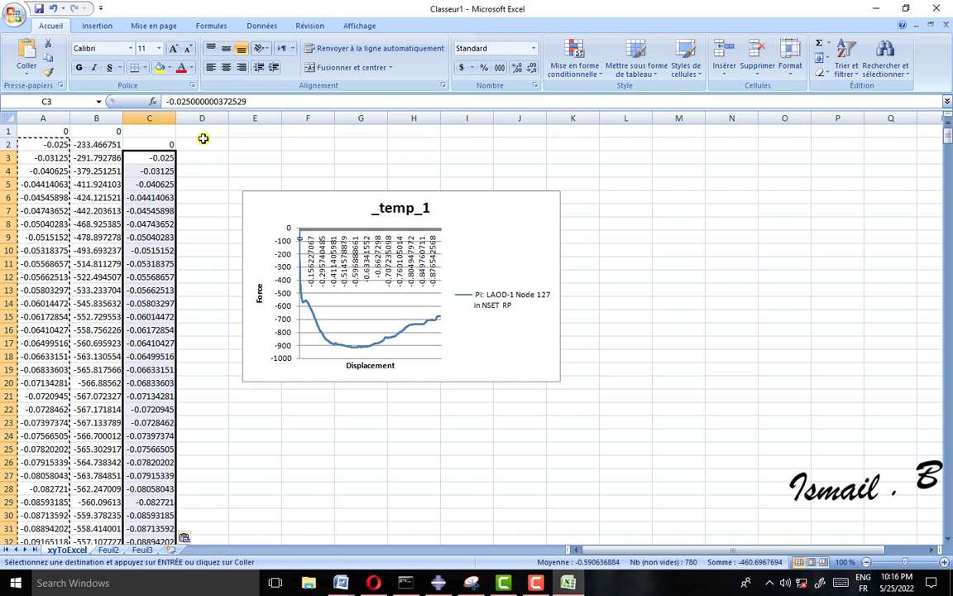
Step: Copy the force values in B1:B781 and paste them into column D starting at D2
left_click(97, 133)
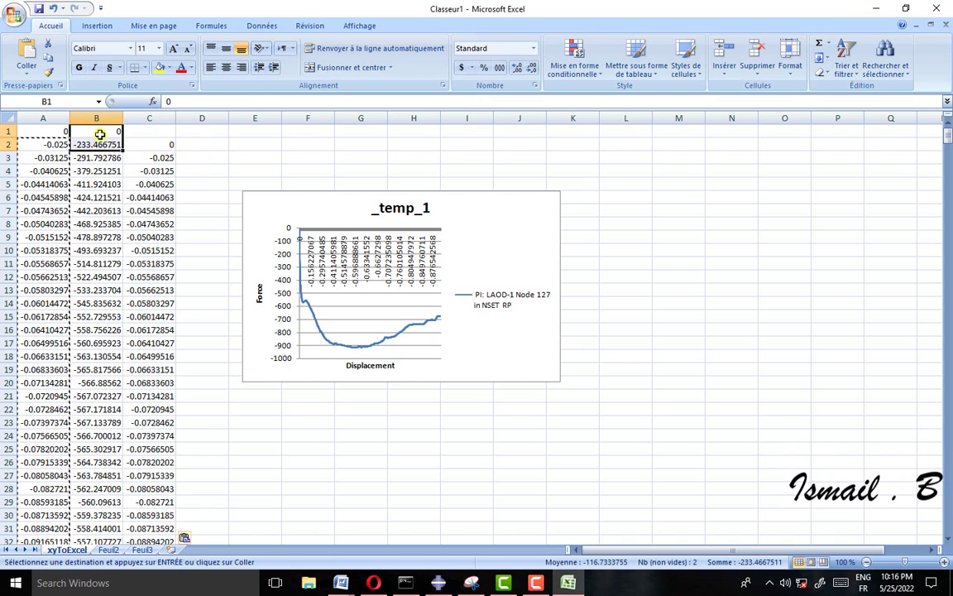
left_click(100, 133)
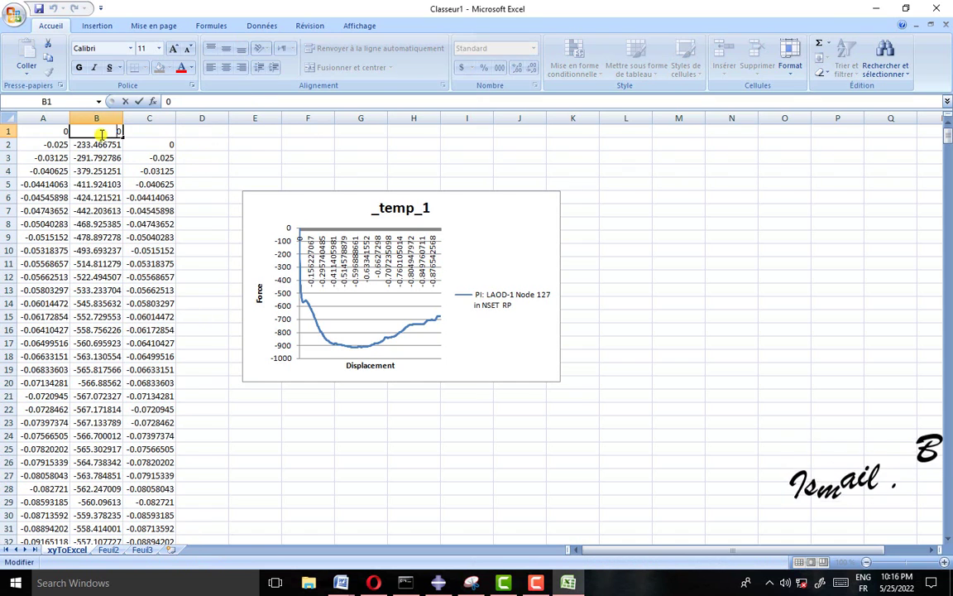
key("F2")
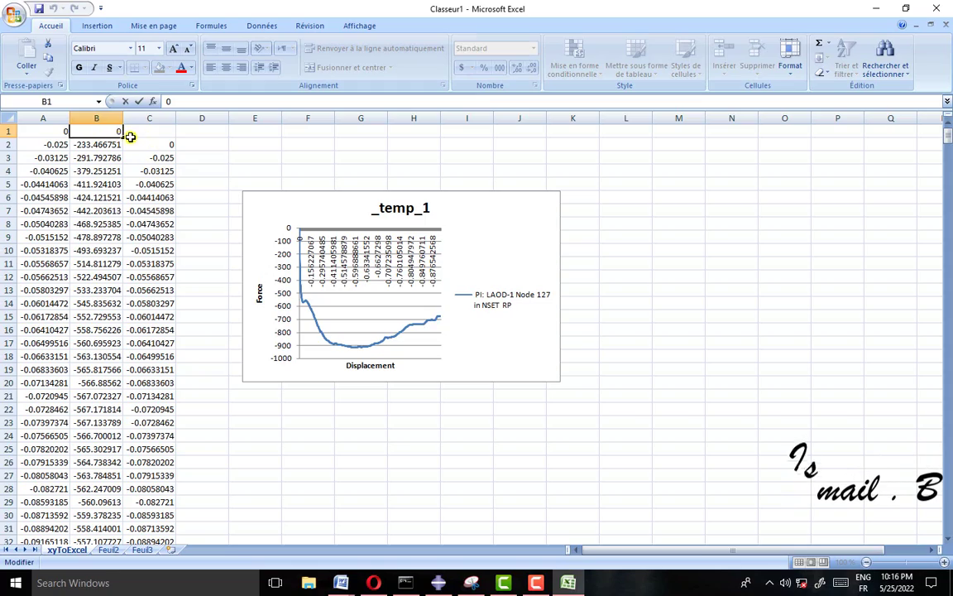
left_click(130, 134)
left_click_drag(97, 133, 114, 506)
right_click(101, 468)
left_click(146, 286)
key("ctrl+Up")
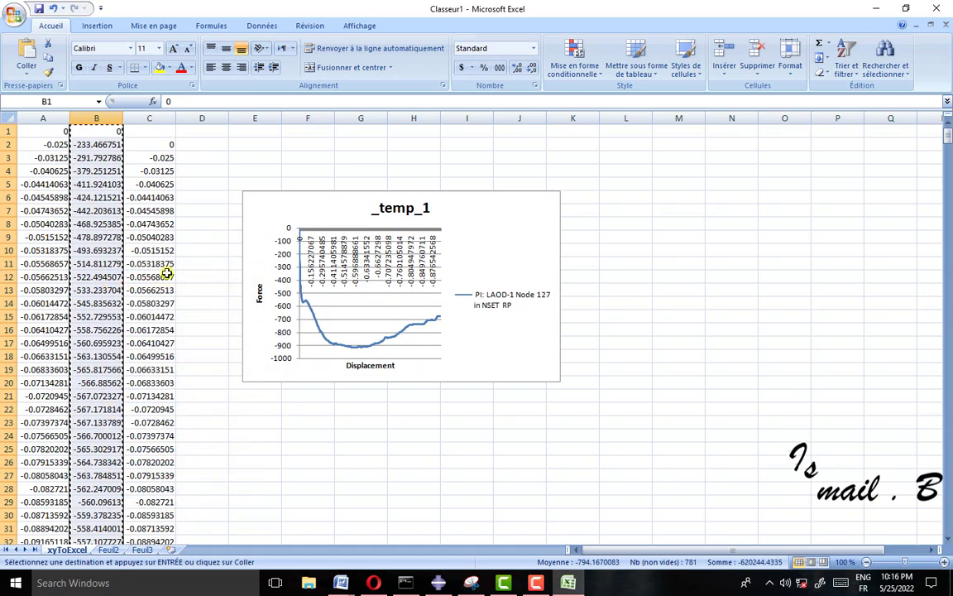
left_click(191, 145)
right_click(197, 149)
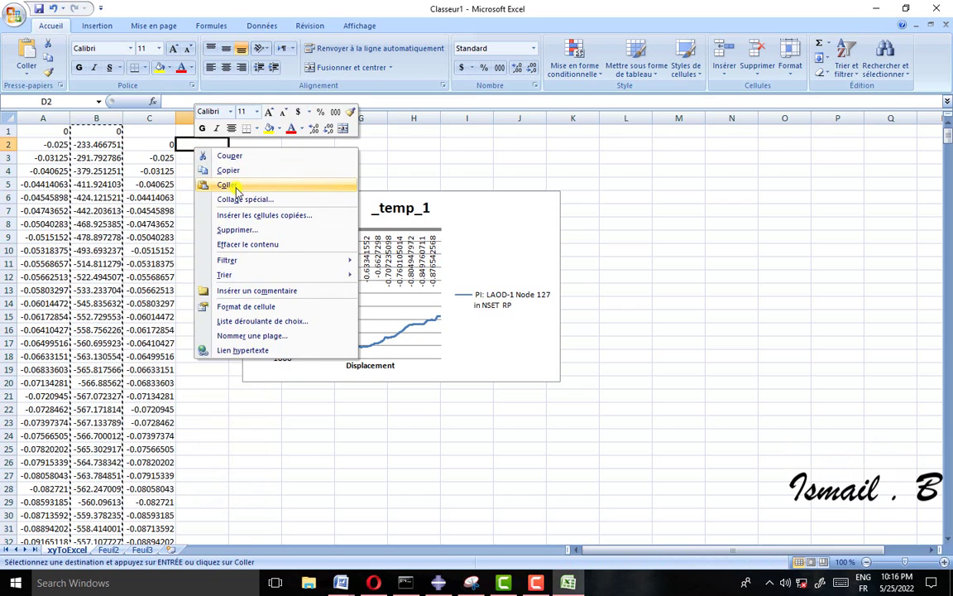
left_click(227, 184)
Step: Fill the ABS formula from C2 across to column D and down both columns to row 782
left_click(172, 148)
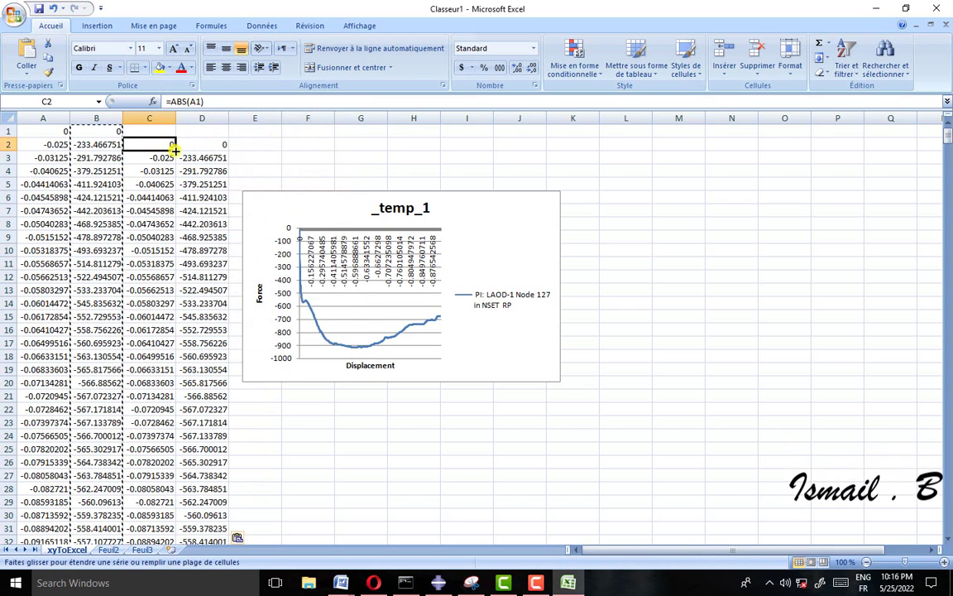
left_click_drag(227, 147, 229, 590)
left_click_drag(233, 518, 232, 521)
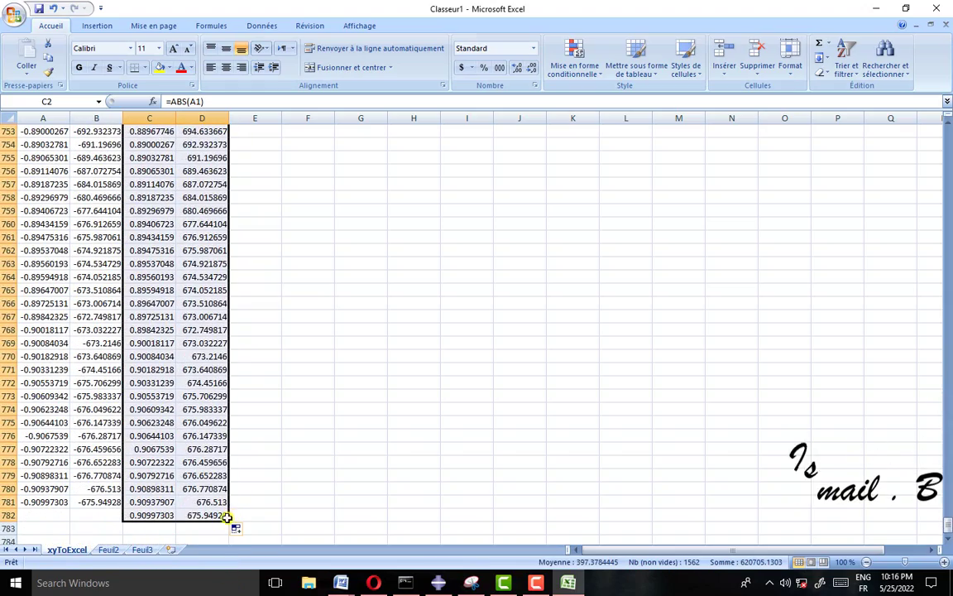
Step: Insert a scatter chart with a line and no markers from C2:D782, and move it higher beside the data
left_click(97, 26)
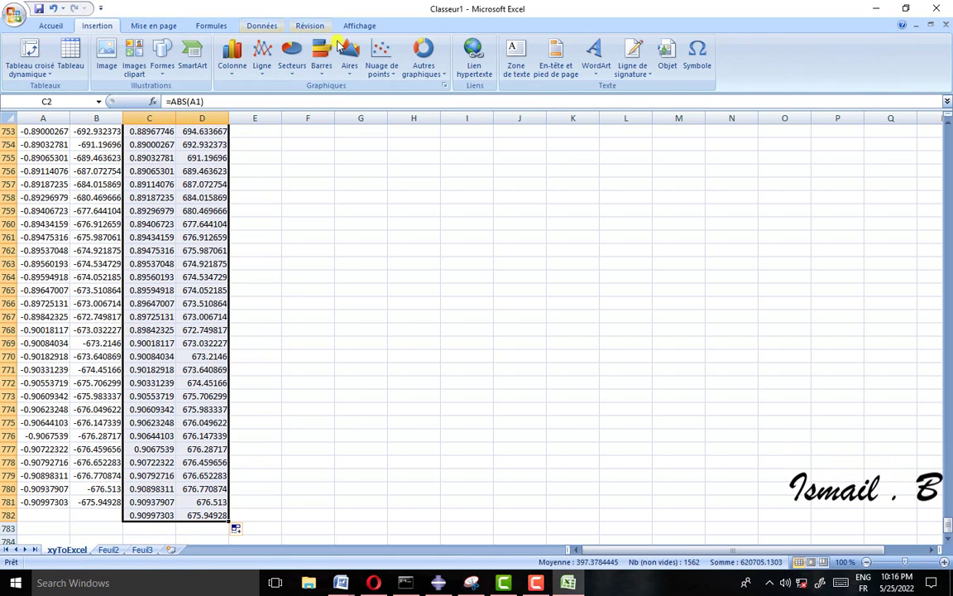
left_click(458, 111)
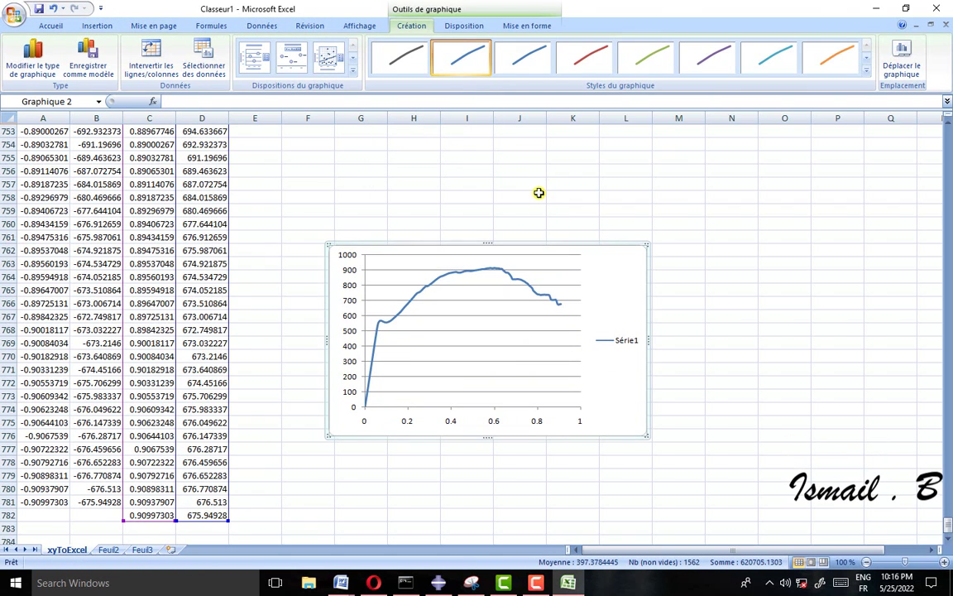
scroll(313, 268, "up", 4)
scroll(255, 264, "down", 5)
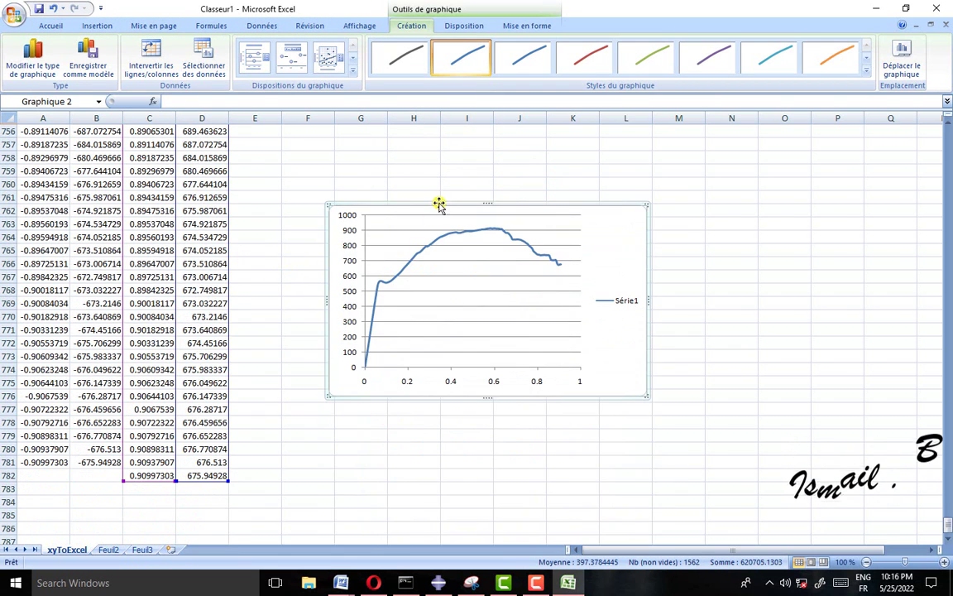
left_click_drag(442, 206, 434, 168)
scroll(459, 227, "up", 5)
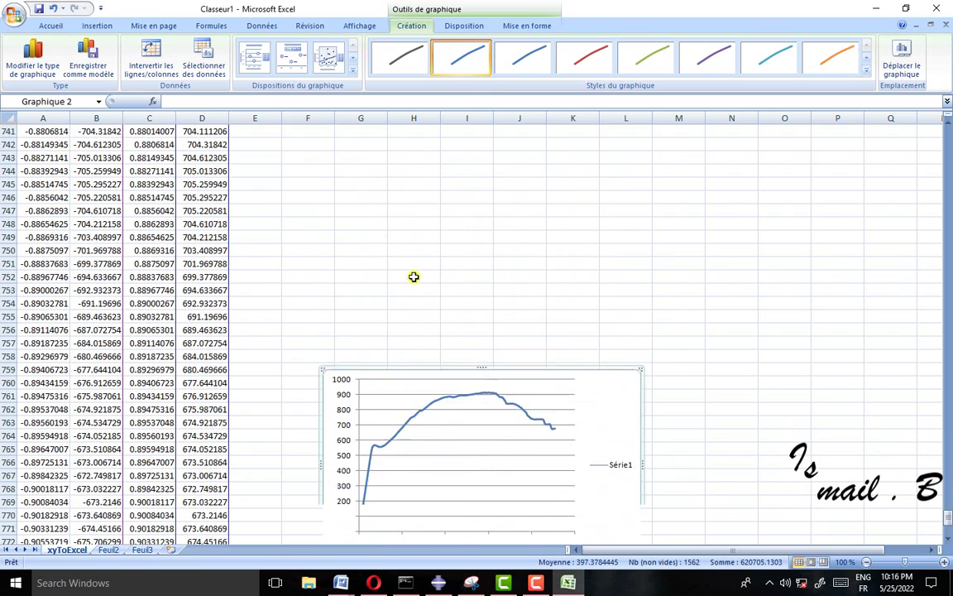
scroll(466, 282, "down", 2)
left_click_drag(466, 284, 463, 153)
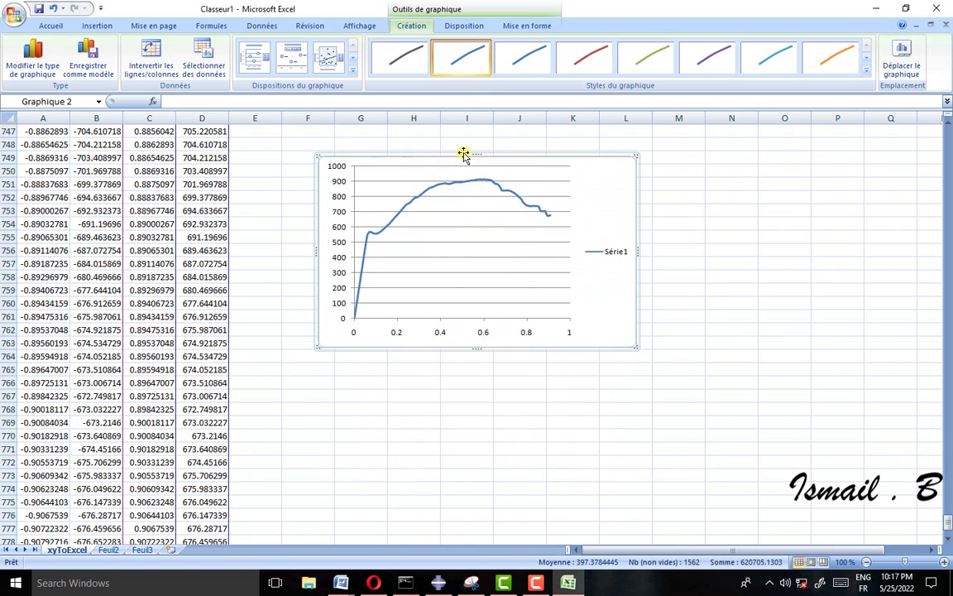
Step: Delete the legend and the horizontal gridlines from the new force-displacement chart
left_click(614, 256)
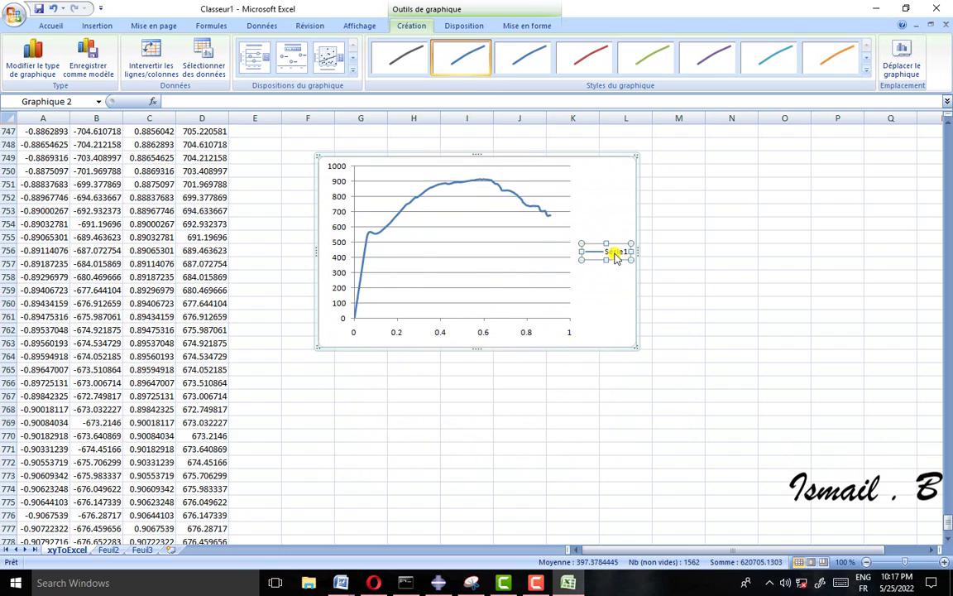
key("Delete")
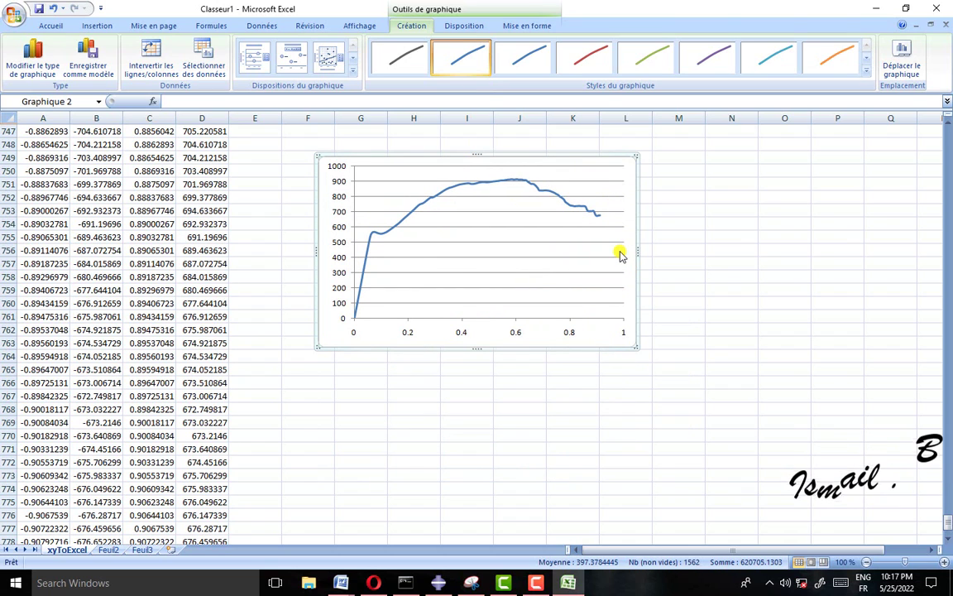
left_click(621, 212)
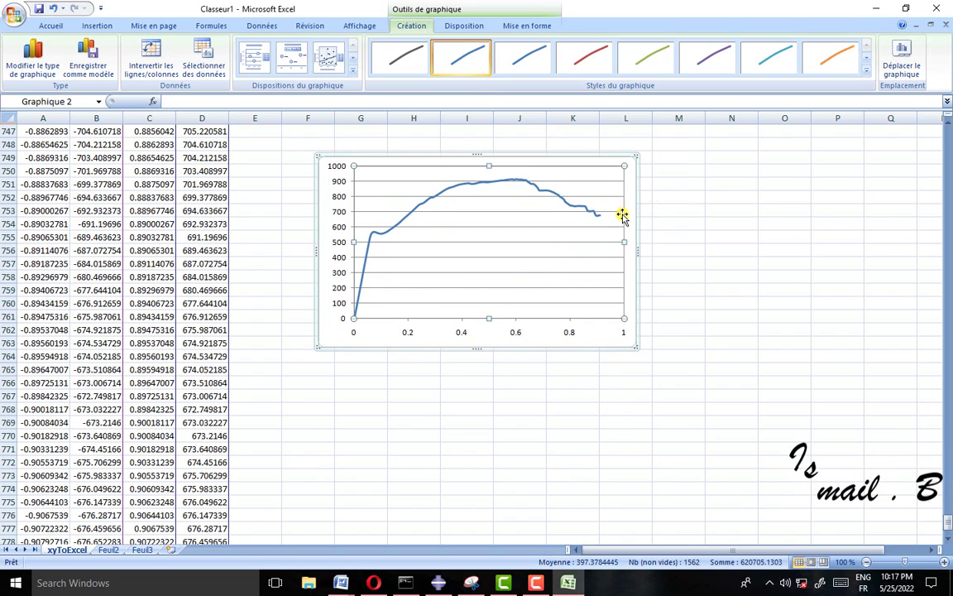
key("Delete")
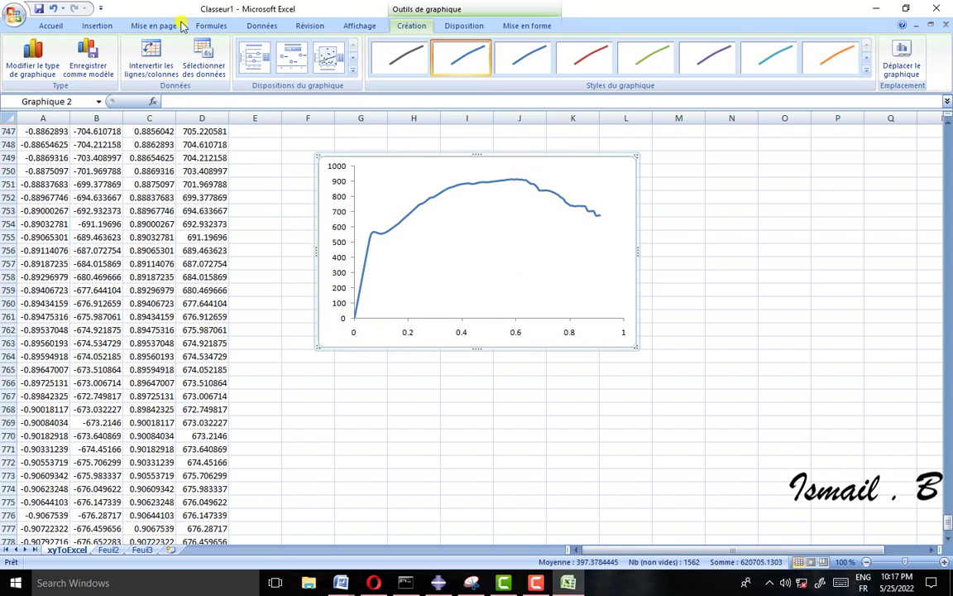
Step: Add a rotated title to the chart's primary vertical axis and name it "force"
left_click(211, 26)
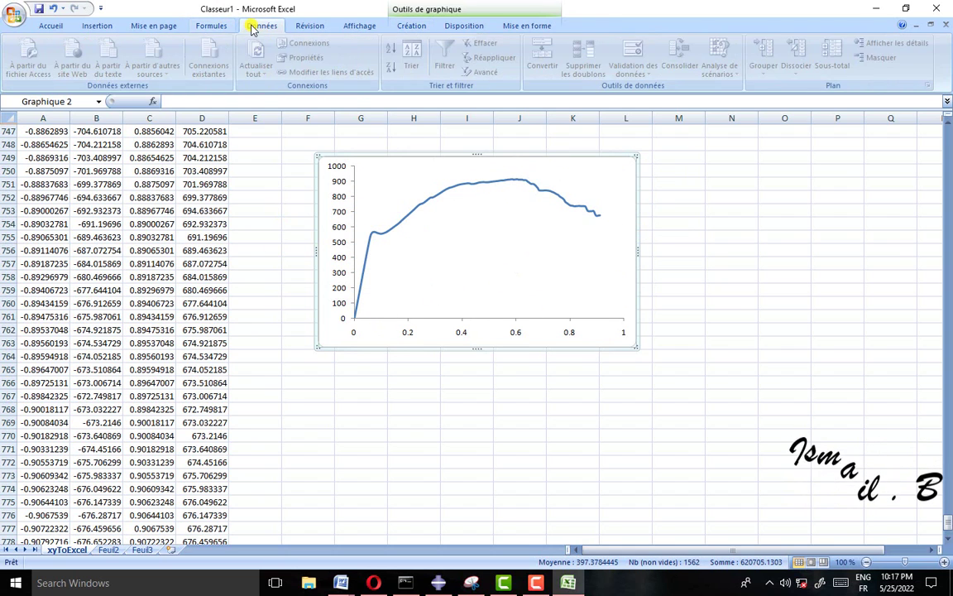
left_click(310, 26)
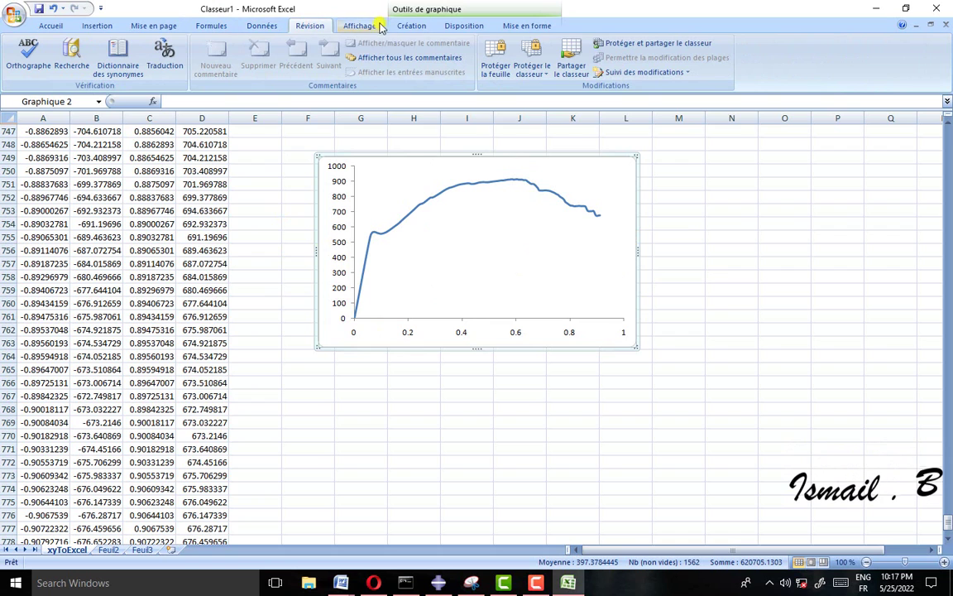
left_click(459, 26)
left_click(282, 64)
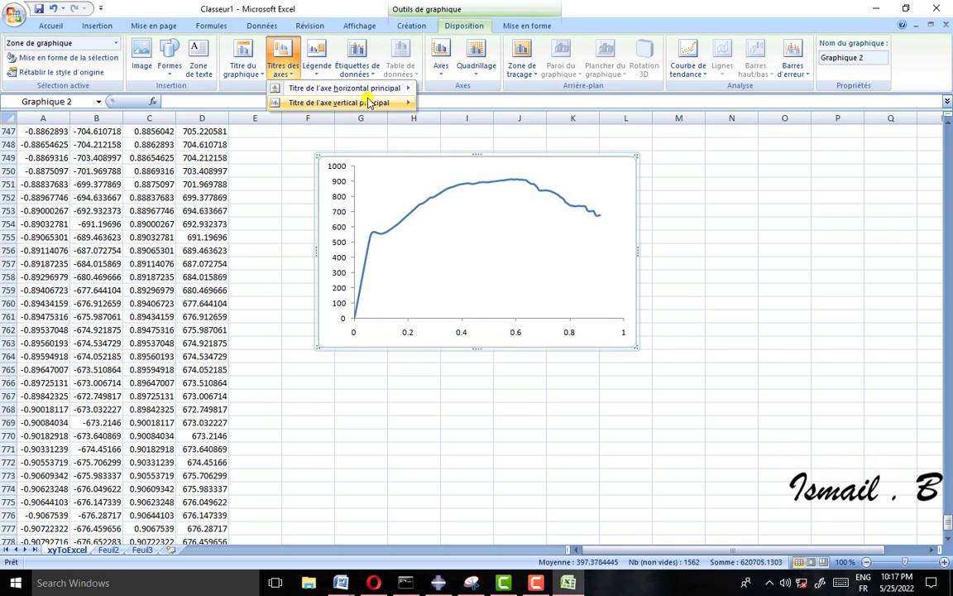
mouse_move(380, 102)
left_click(464, 141)
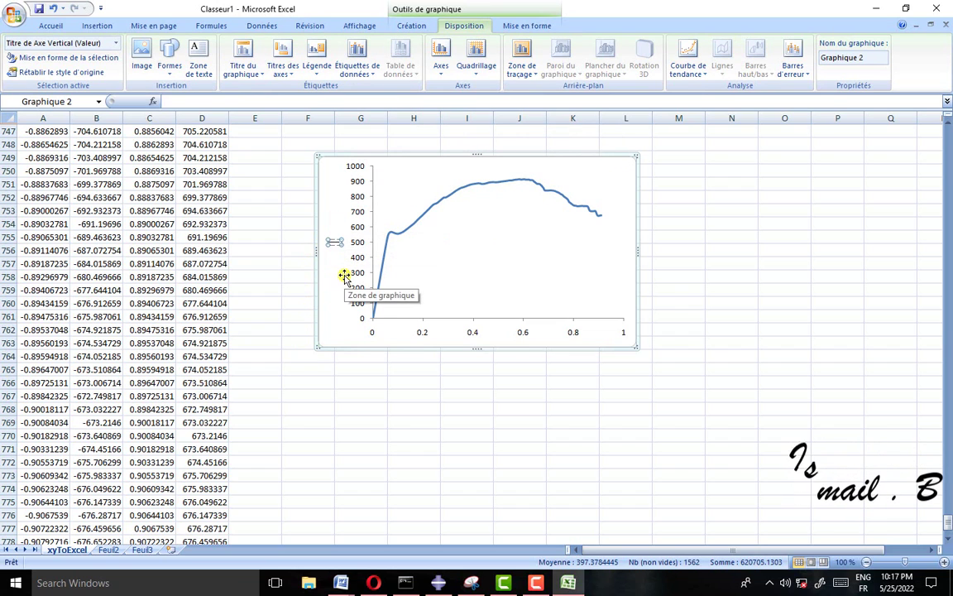
type("C")
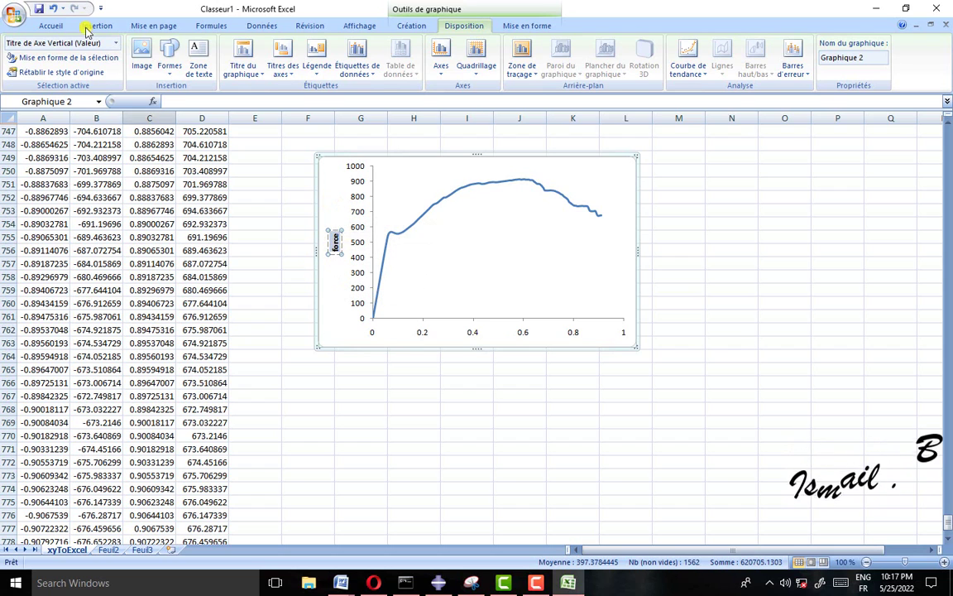
Step: Set the font size of the chart's vertical axis title "force" to 20
left_click(51, 25)
left_click(158, 48)
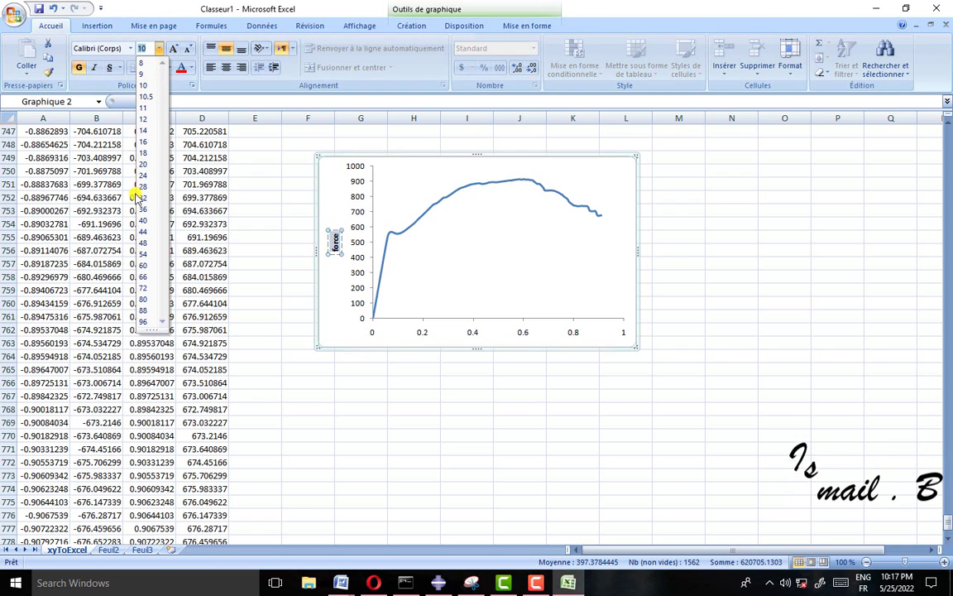
left_click(141, 198)
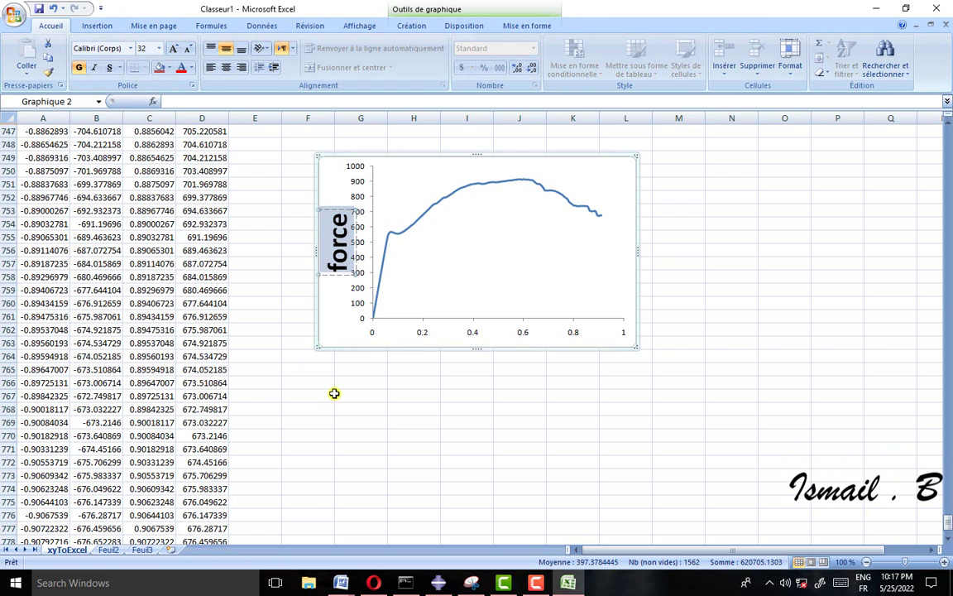
left_click(159, 48)
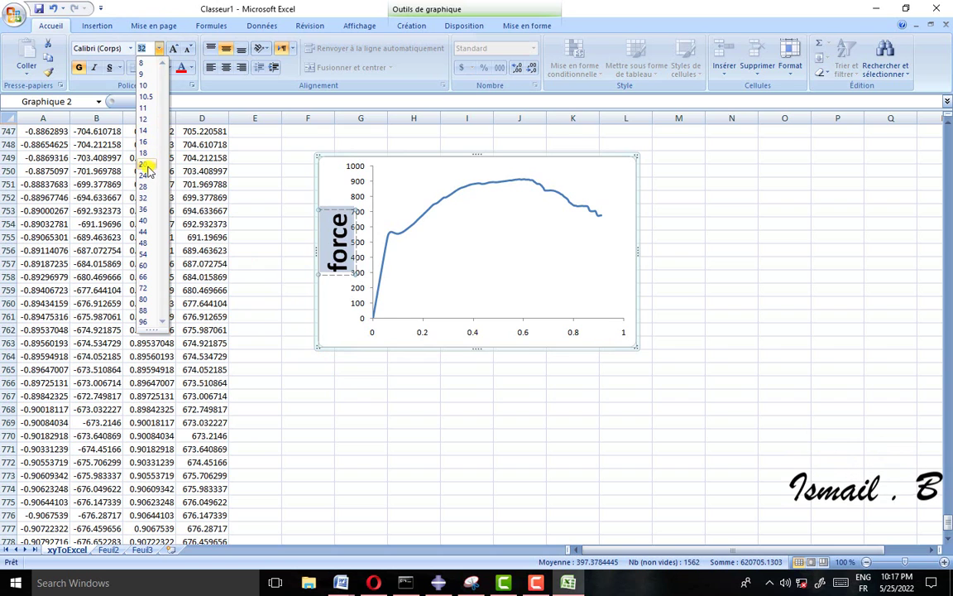
left_click(146, 166)
left_click(722, 355)
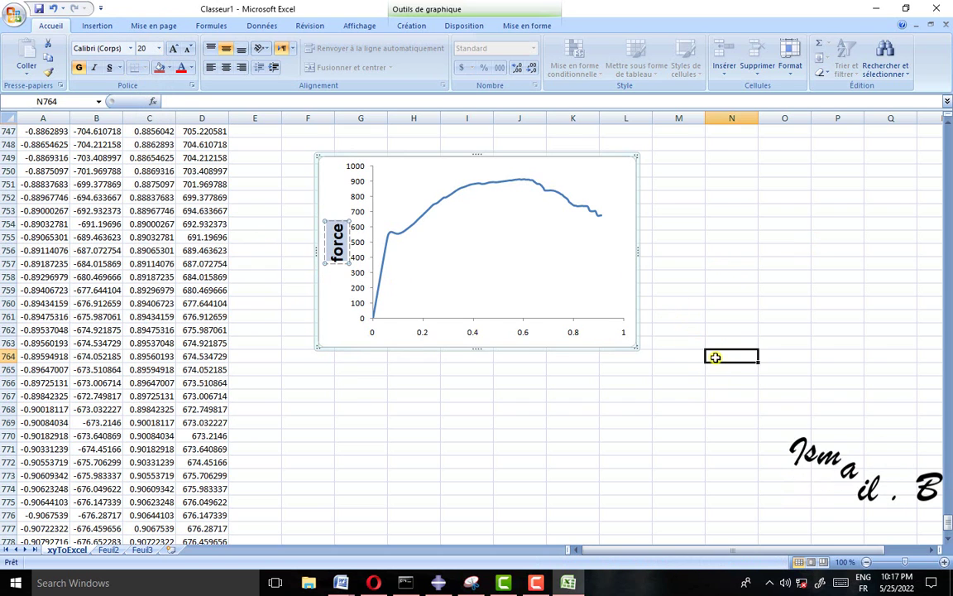
Step: Add a title below the chart's primary horizontal axis and name it "displacement"
left_click(518, 335)
left_click(468, 26)
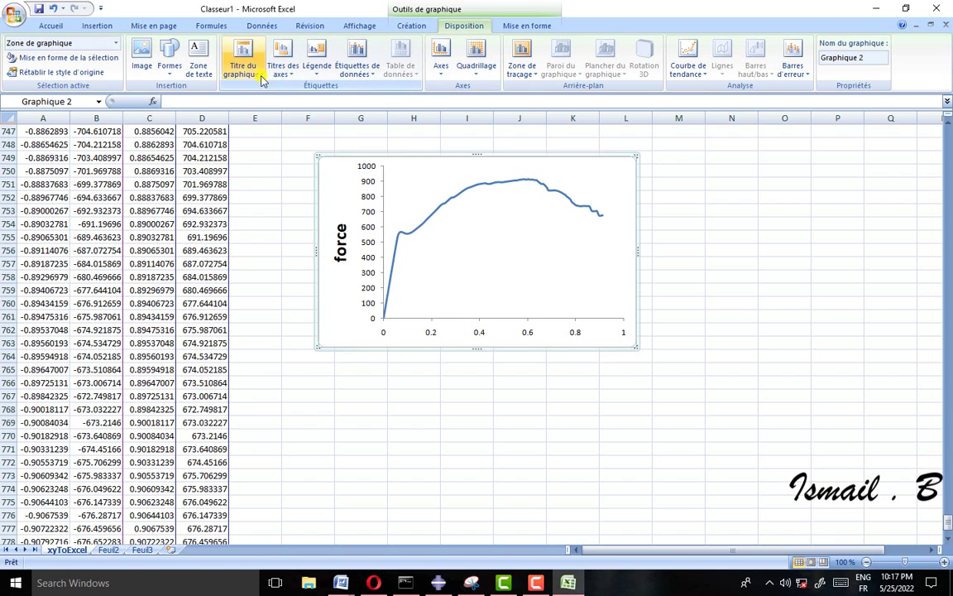
left_click(282, 65)
mouse_move(352, 101)
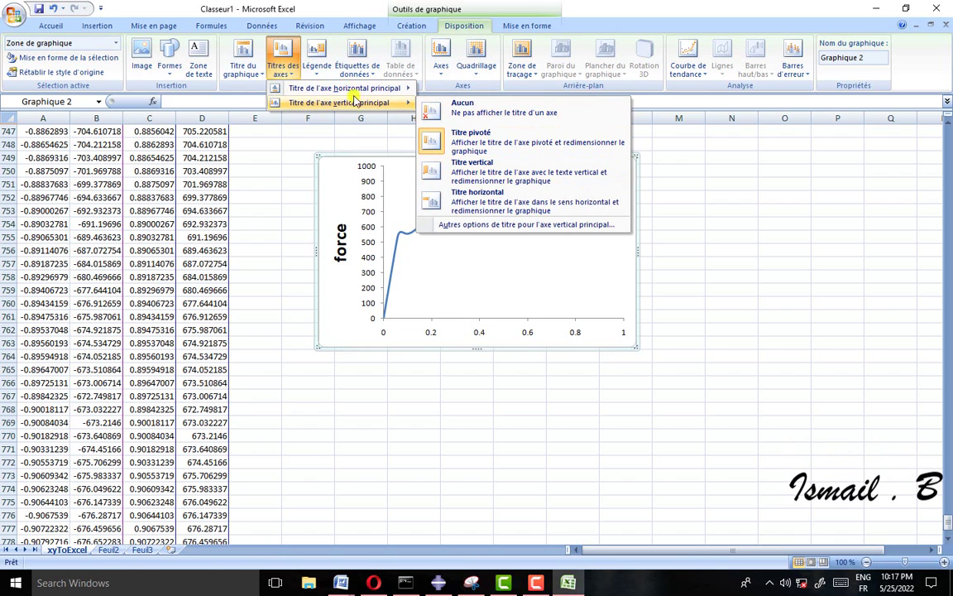
left_click(464, 246)
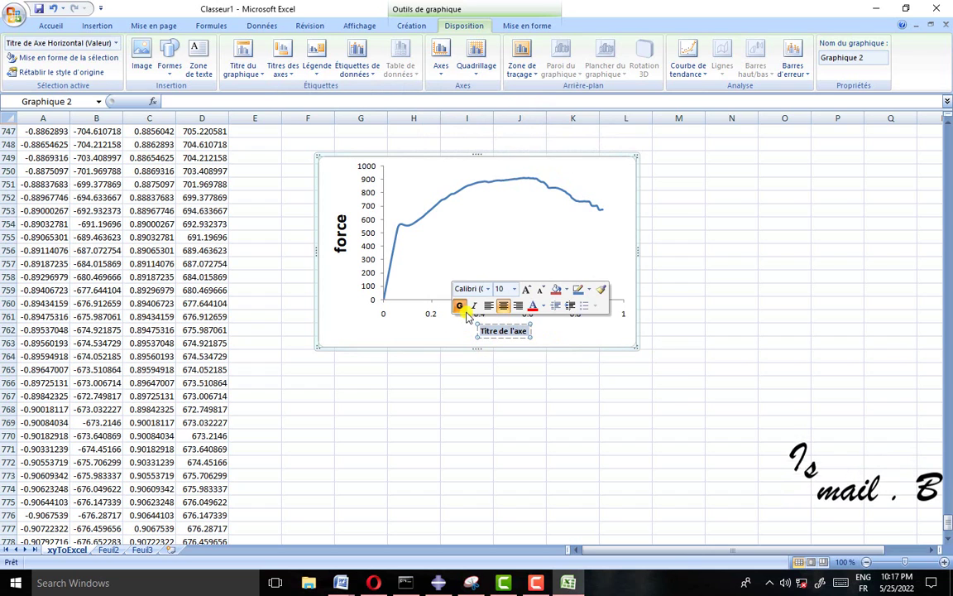
type("displacement")
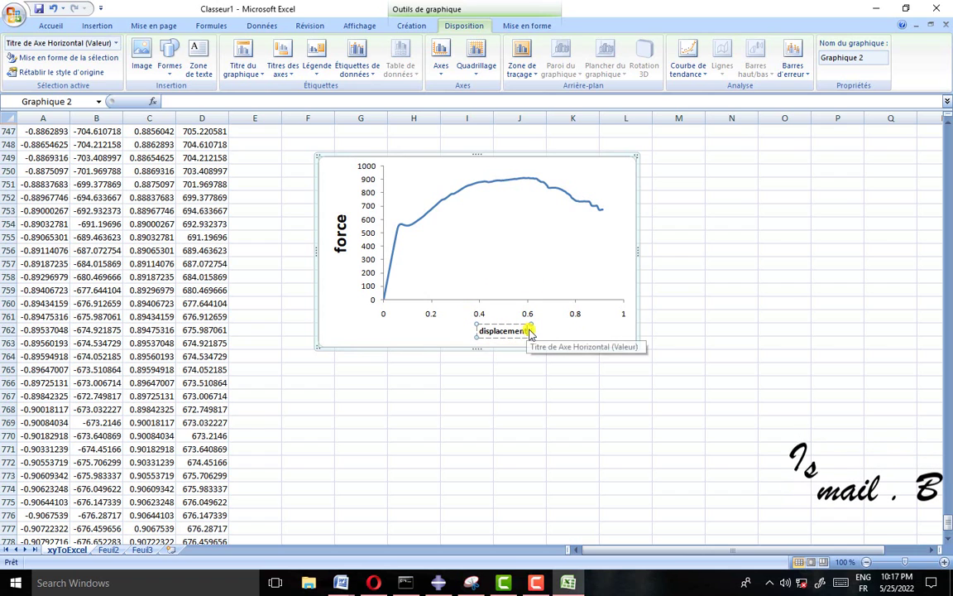
Step: Enlarge the horizontal axis title "displacement" to font size 20 and deselect the chart
left_click_drag(526, 331, 486, 332)
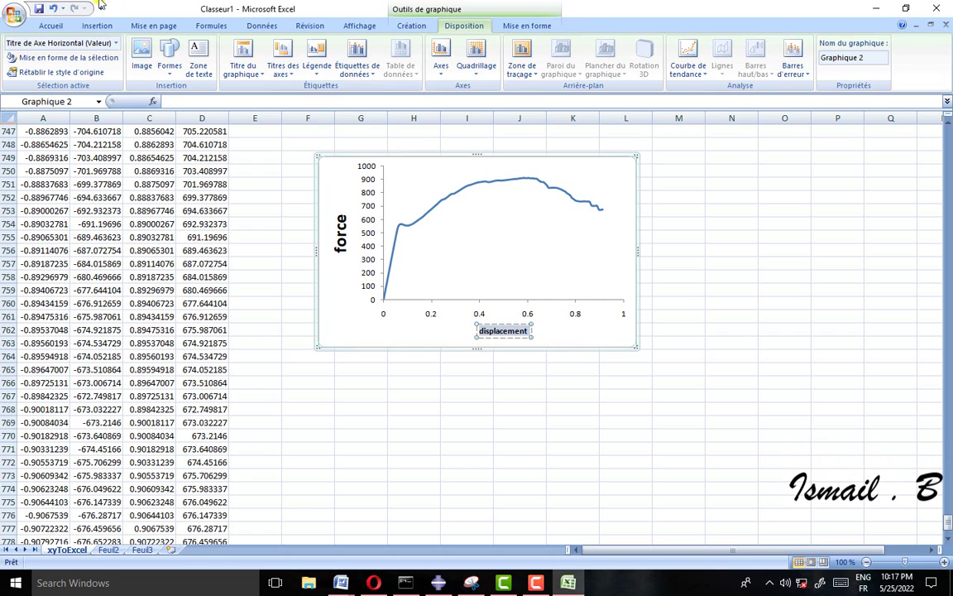
left_click(98, 25)
left_click(51, 25)
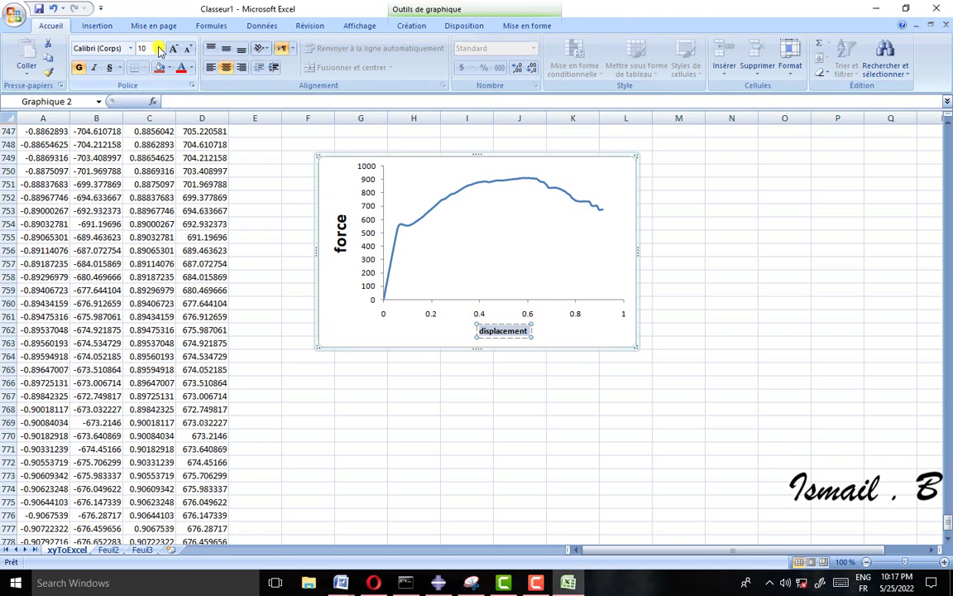
left_click(159, 48)
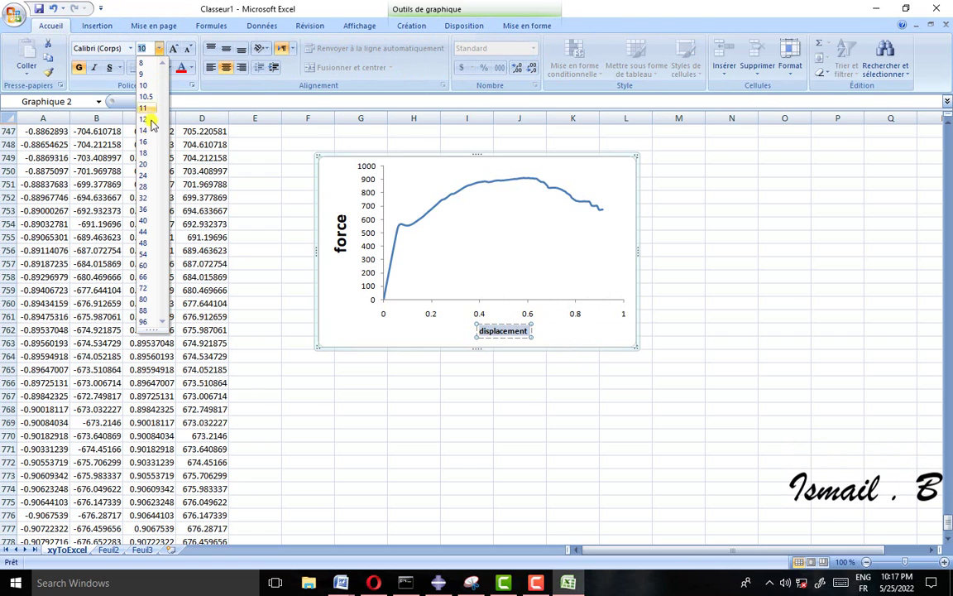
left_click(146, 165)
key("Escape")
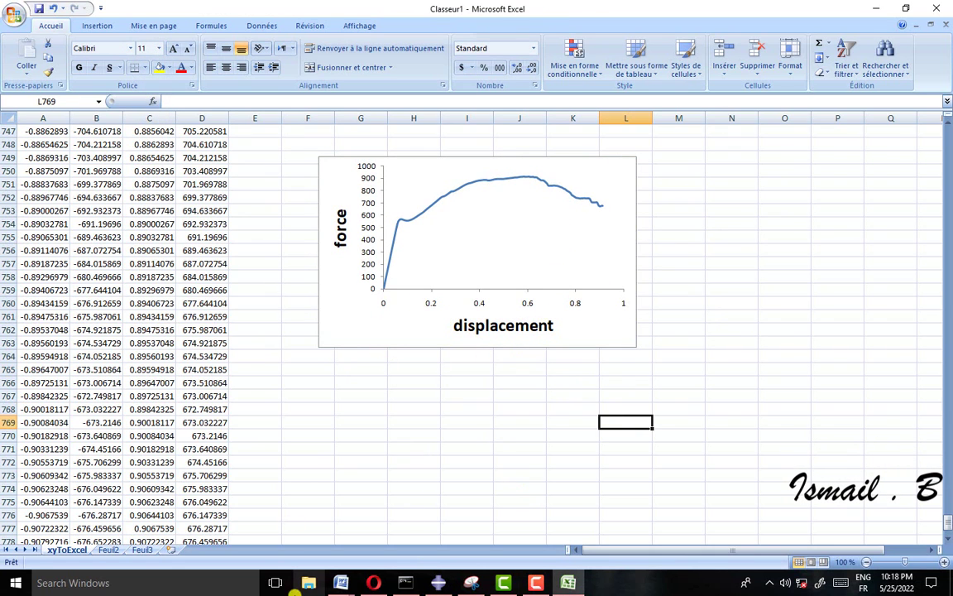
Step: Switch to Abaqus/CAE, close the Excel Utilities dialog, and plot the DAMAGET contours on the deformed honeycomb panel
left_click(439, 583)
left_click(253, 525)
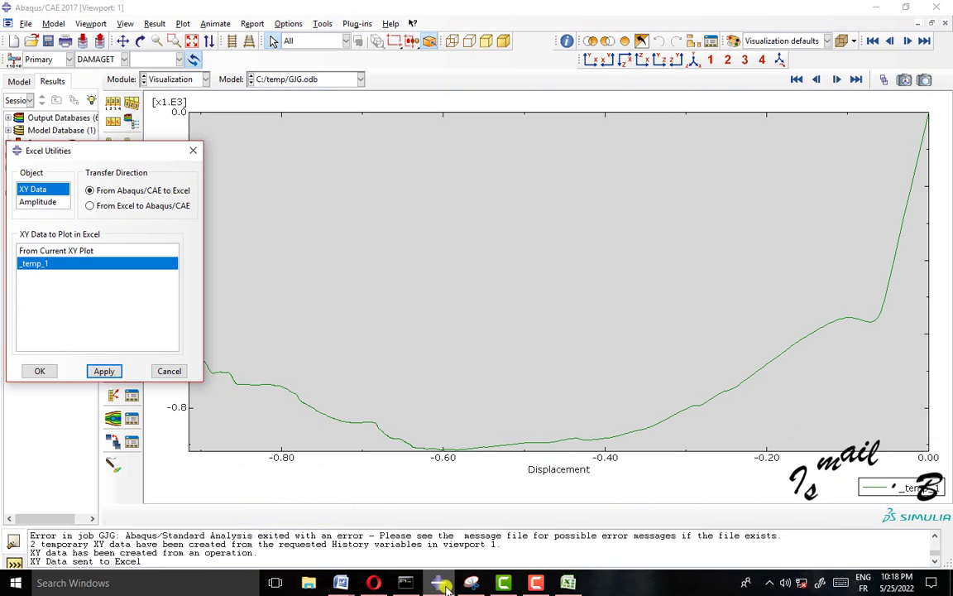
left_click(194, 151)
left_click(114, 163)
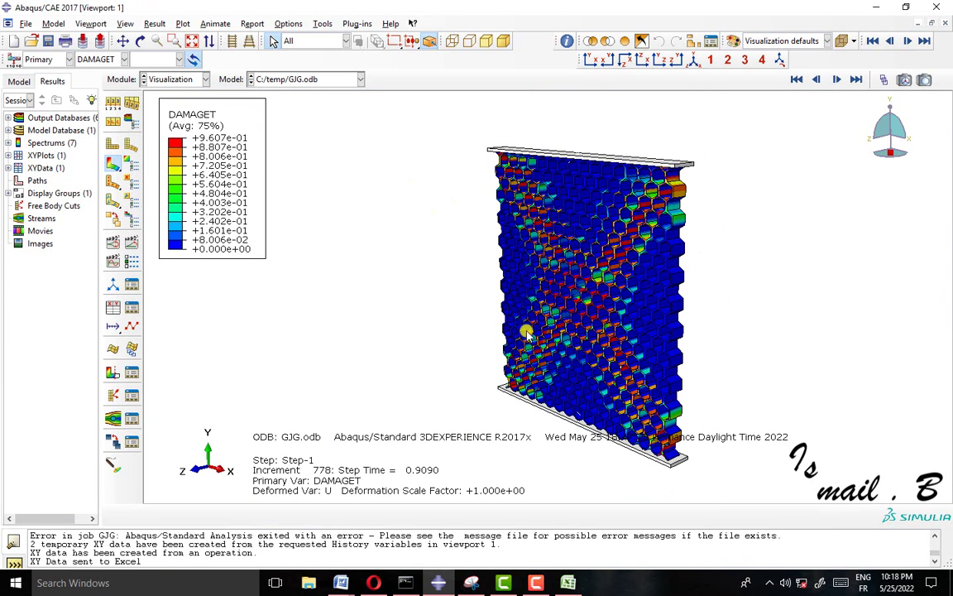
scroll(830, 347, "up", 2)
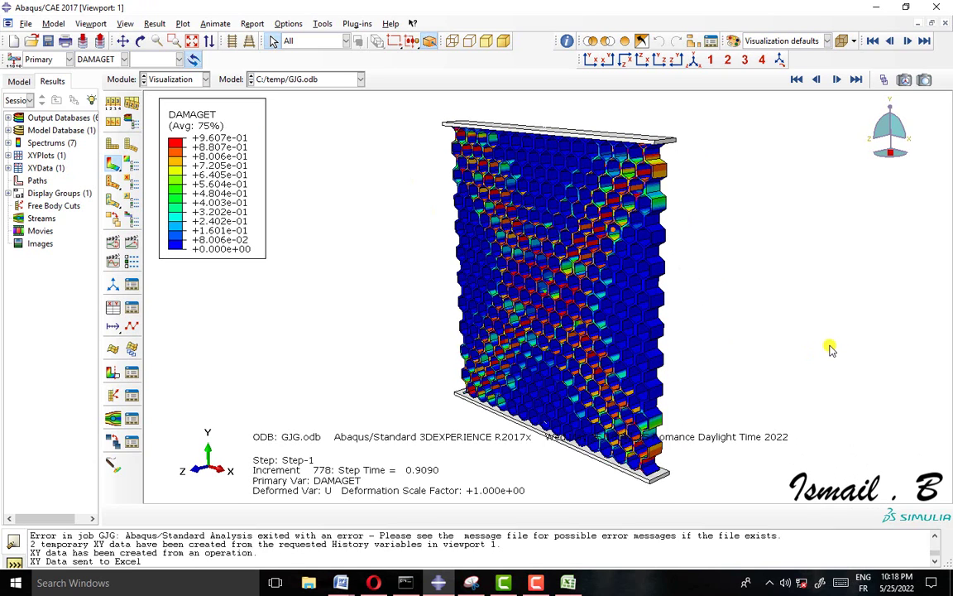